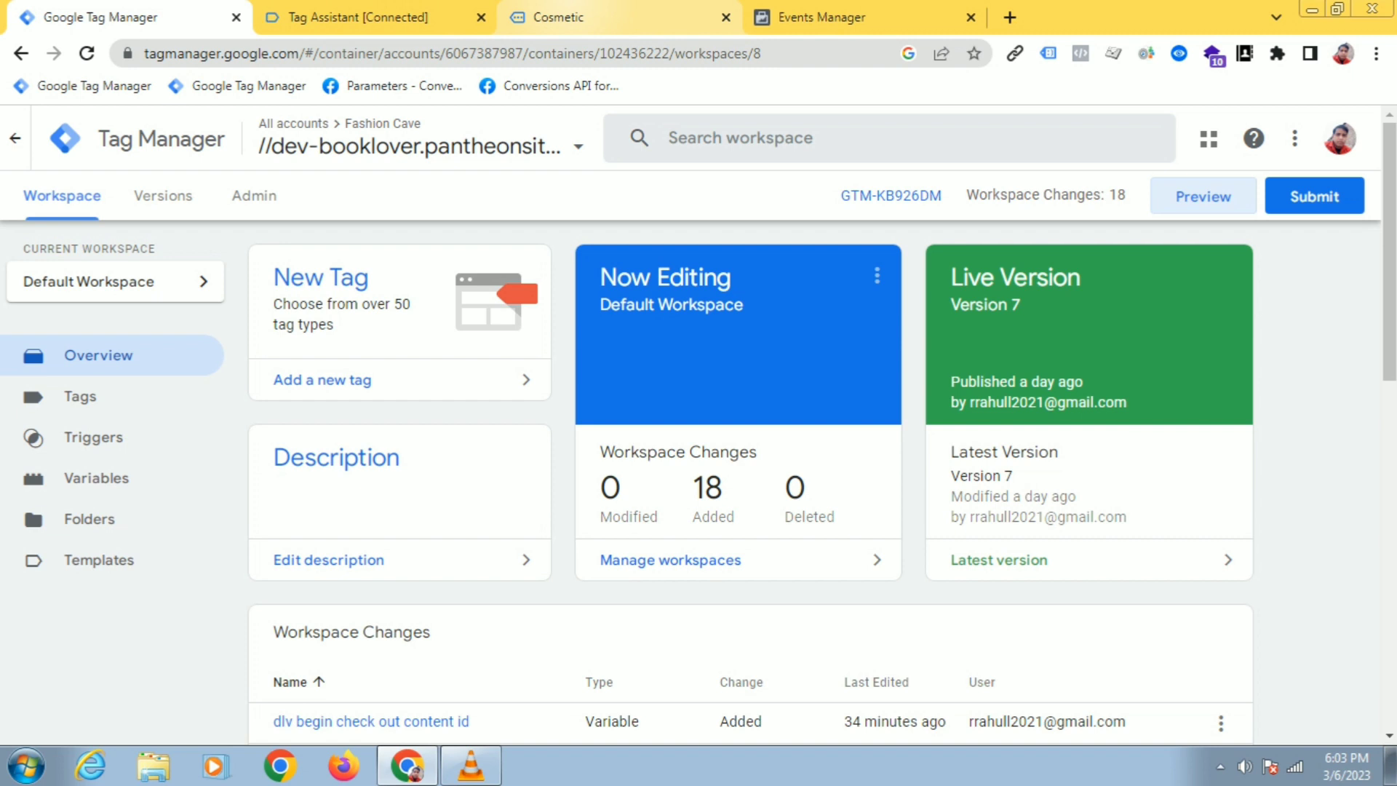
Switch to the Cosmetic store and open the Daily Moisturiser product page
{"action": "left_click", "coordinate": [558, 17]}
{"action": "scroll", "coordinate": [699, 422], "scroll_direction": "down", "scroll_amount": 8}
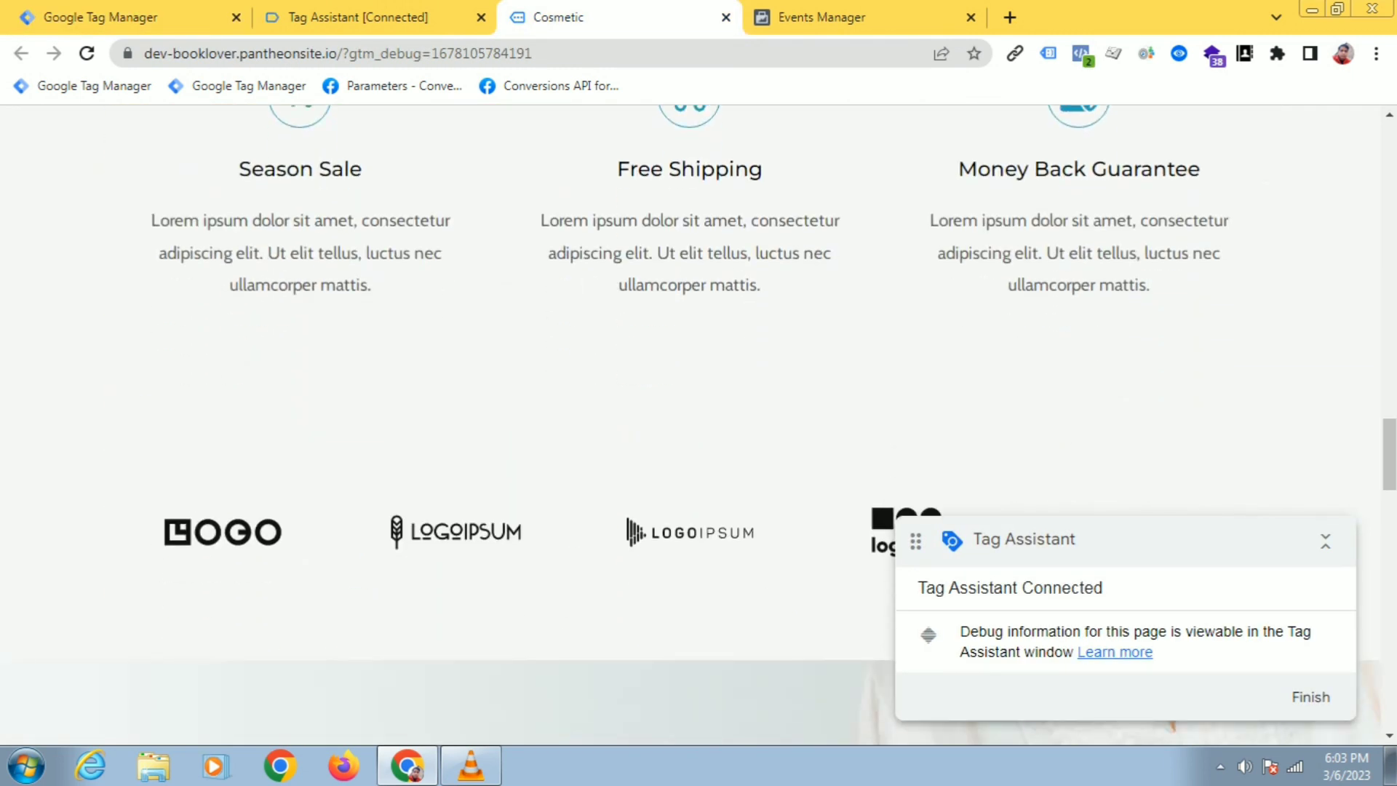
{"action": "scroll", "coordinate": [698, 422], "scroll_direction": "up", "scroll_amount": 15}
{"action": "scroll", "coordinate": [541, 422], "scroll_direction": "up", "scroll_amount": 5}
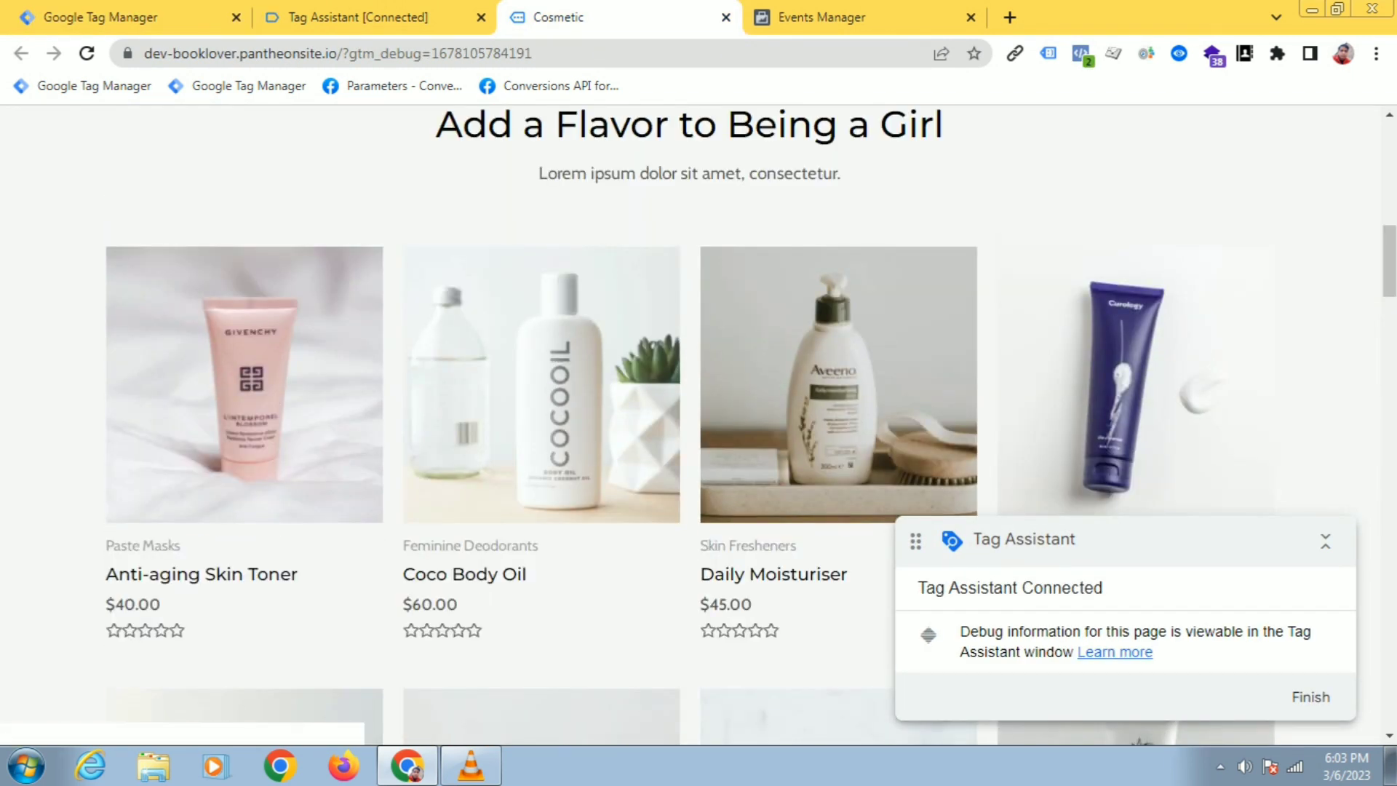
{"action": "left_click", "coordinate": [838, 384]}
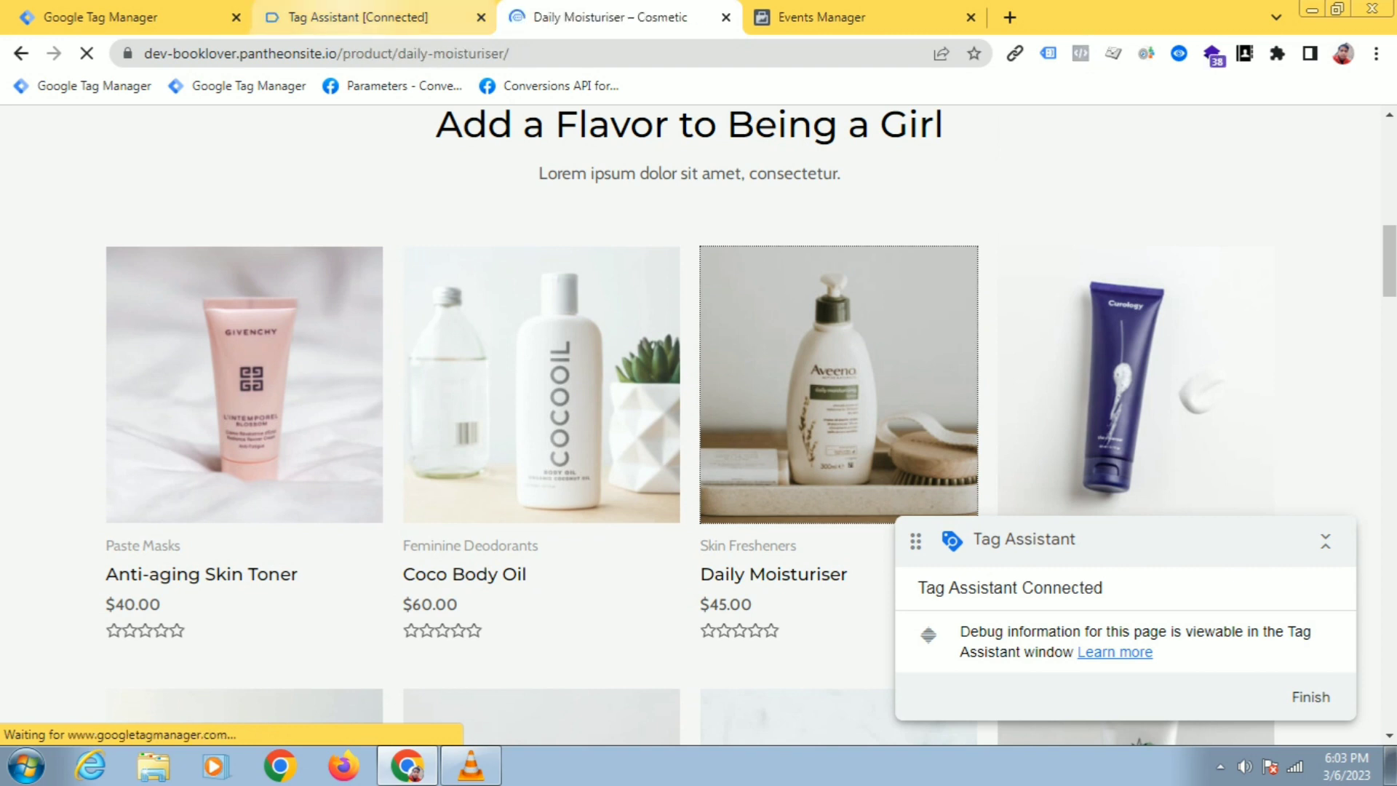
{"action": "scroll", "coordinate": [699, 422], "scroll_direction": "down", "scroll_amount": 7}
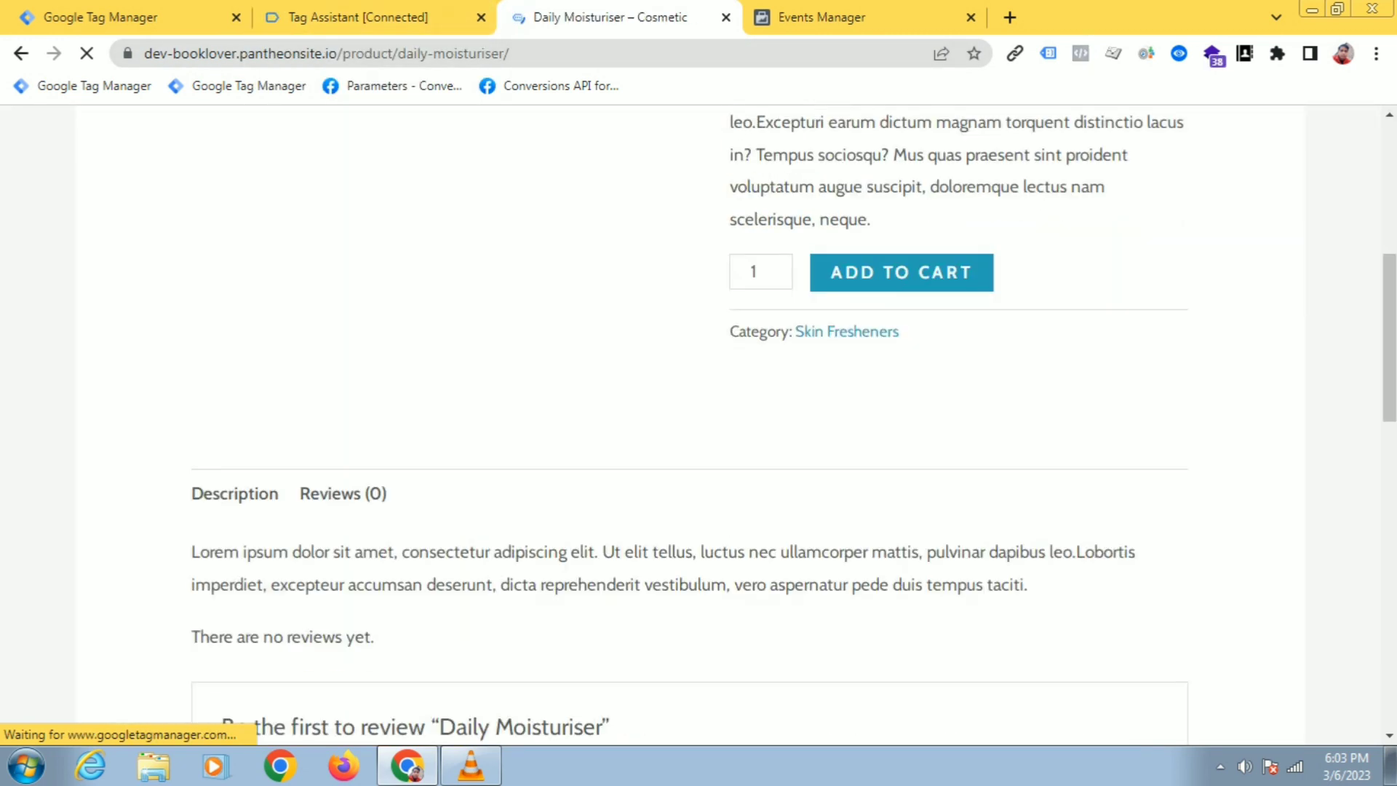
Add one Daily Moisturiser to the cart from its product page
{"action": "scroll", "coordinate": [698, 422], "scroll_direction": "up", "scroll_amount": 3}
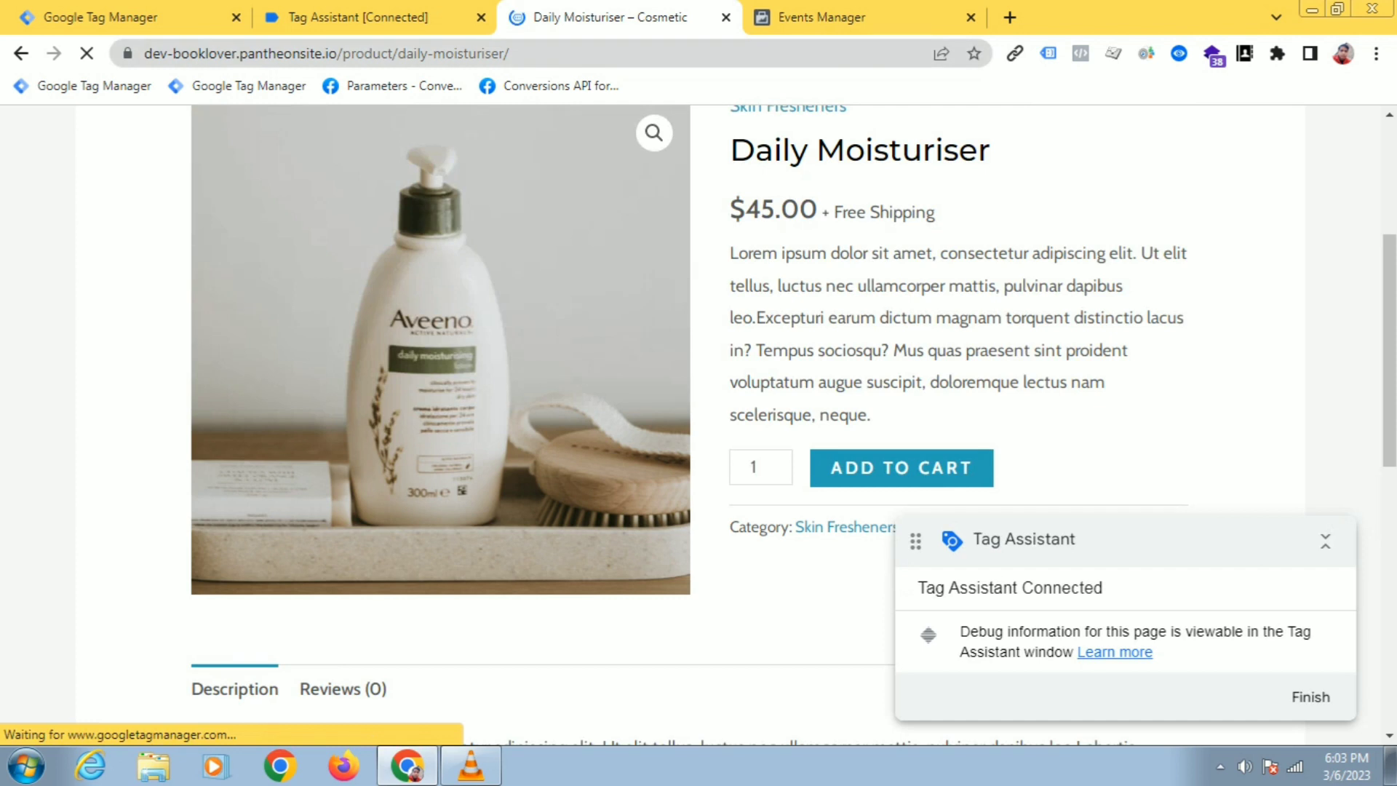
{"action": "left_click", "coordinate": [901, 468]}
{"action": "scroll", "coordinate": [699, 422], "scroll_direction": "down", "scroll_amount": 7}
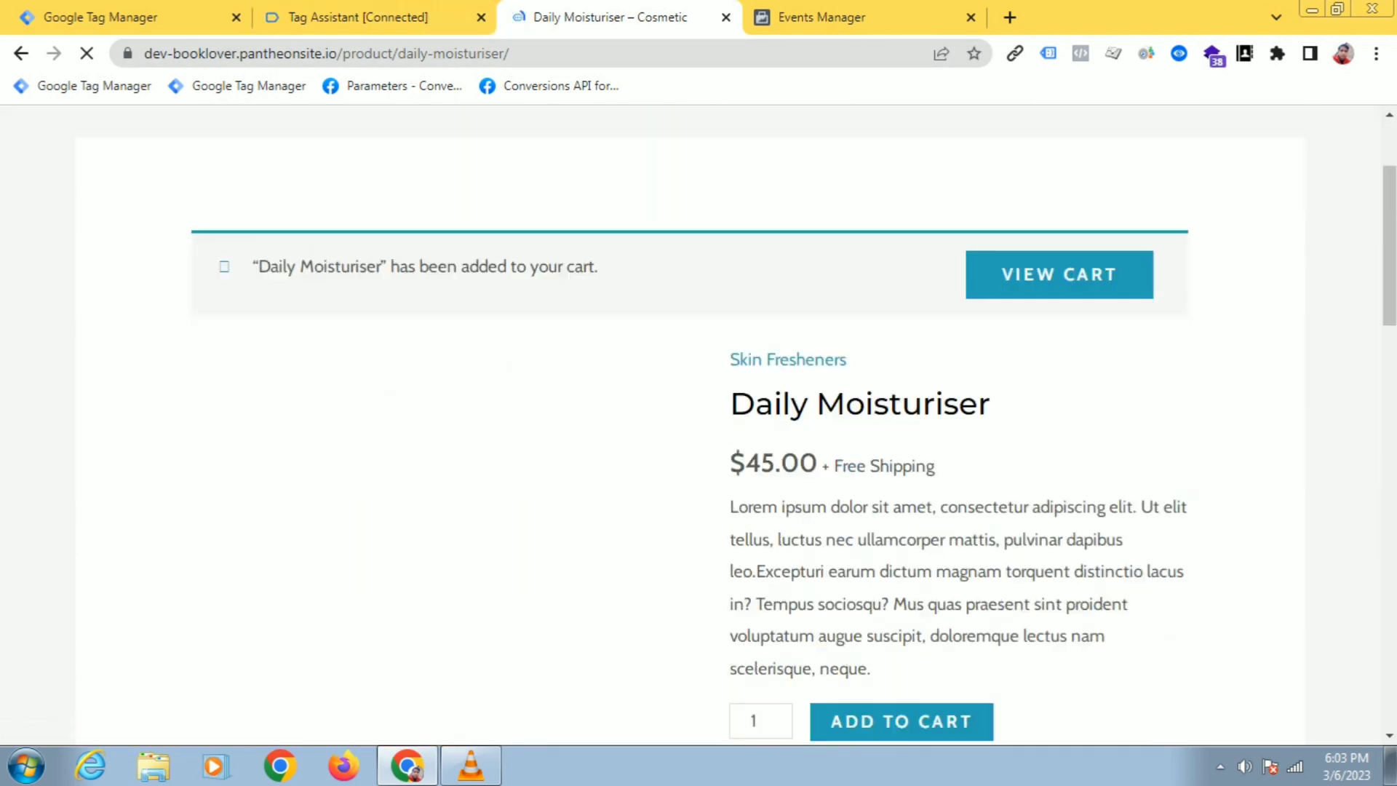
{"action": "scroll", "coordinate": [901, 390], "scroll_direction": "up", "scroll_amount": 5}
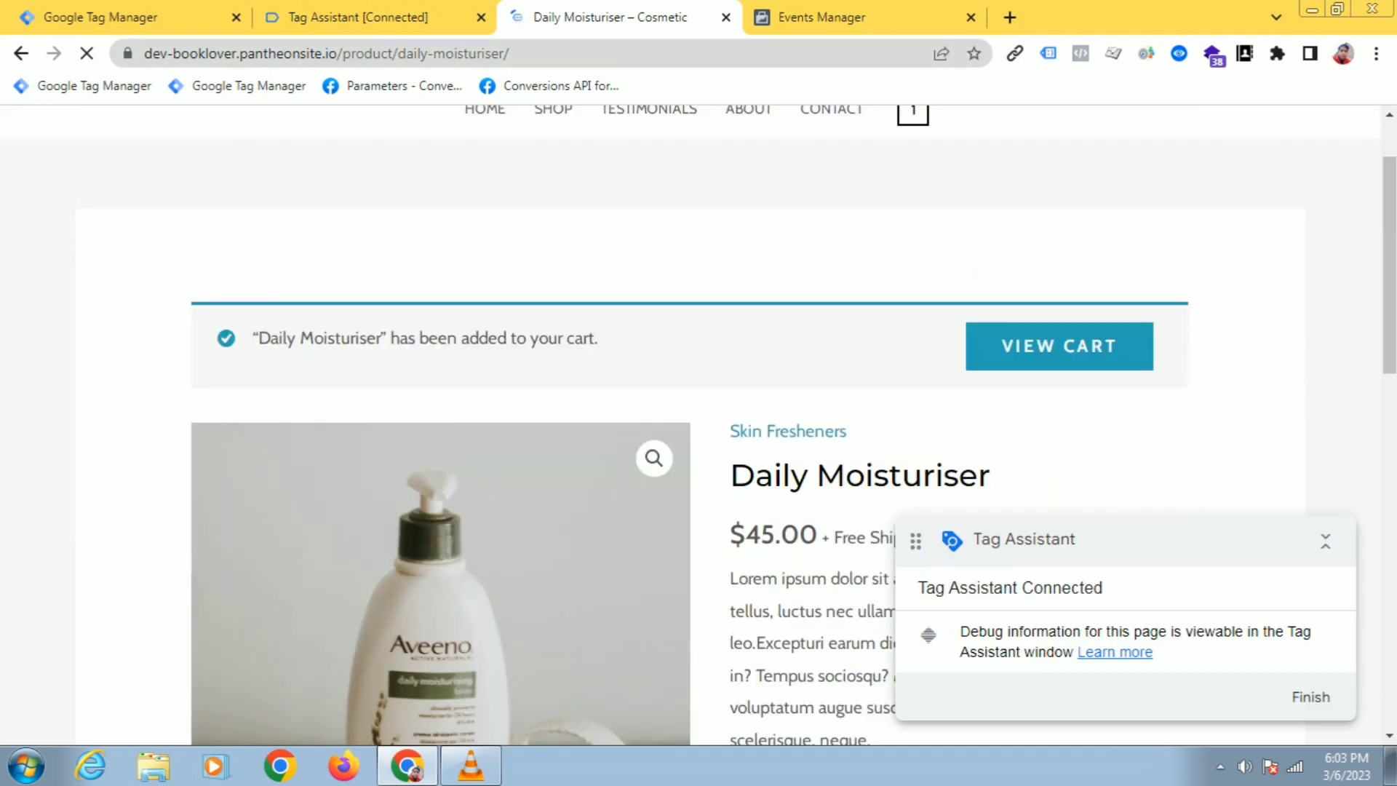
{"action": "scroll", "coordinate": [698, 422], "scroll_direction": "down", "scroll_amount": 7}
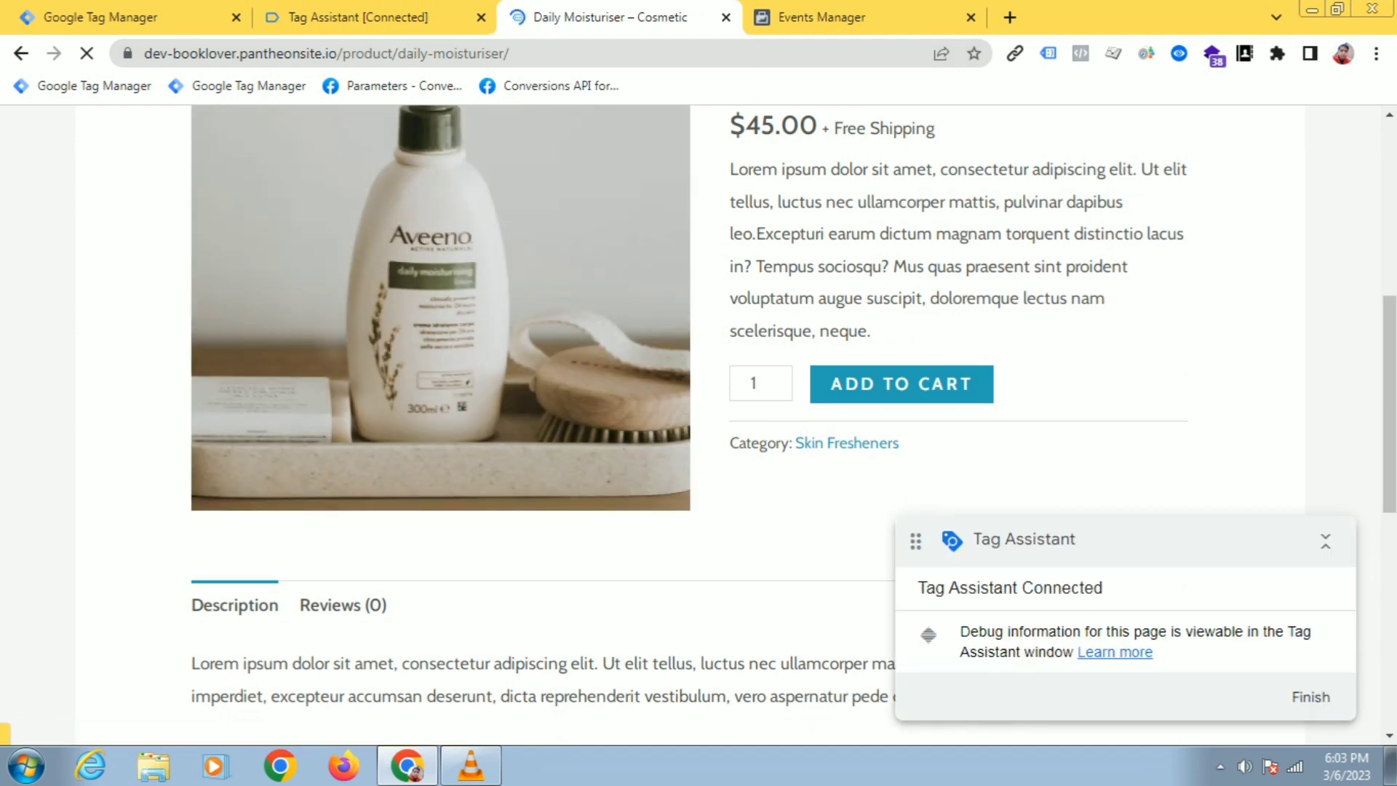
Check the fired tags in the Tag Assistant summary, returning to the product page
{"action": "left_click", "coordinate": [358, 17]}
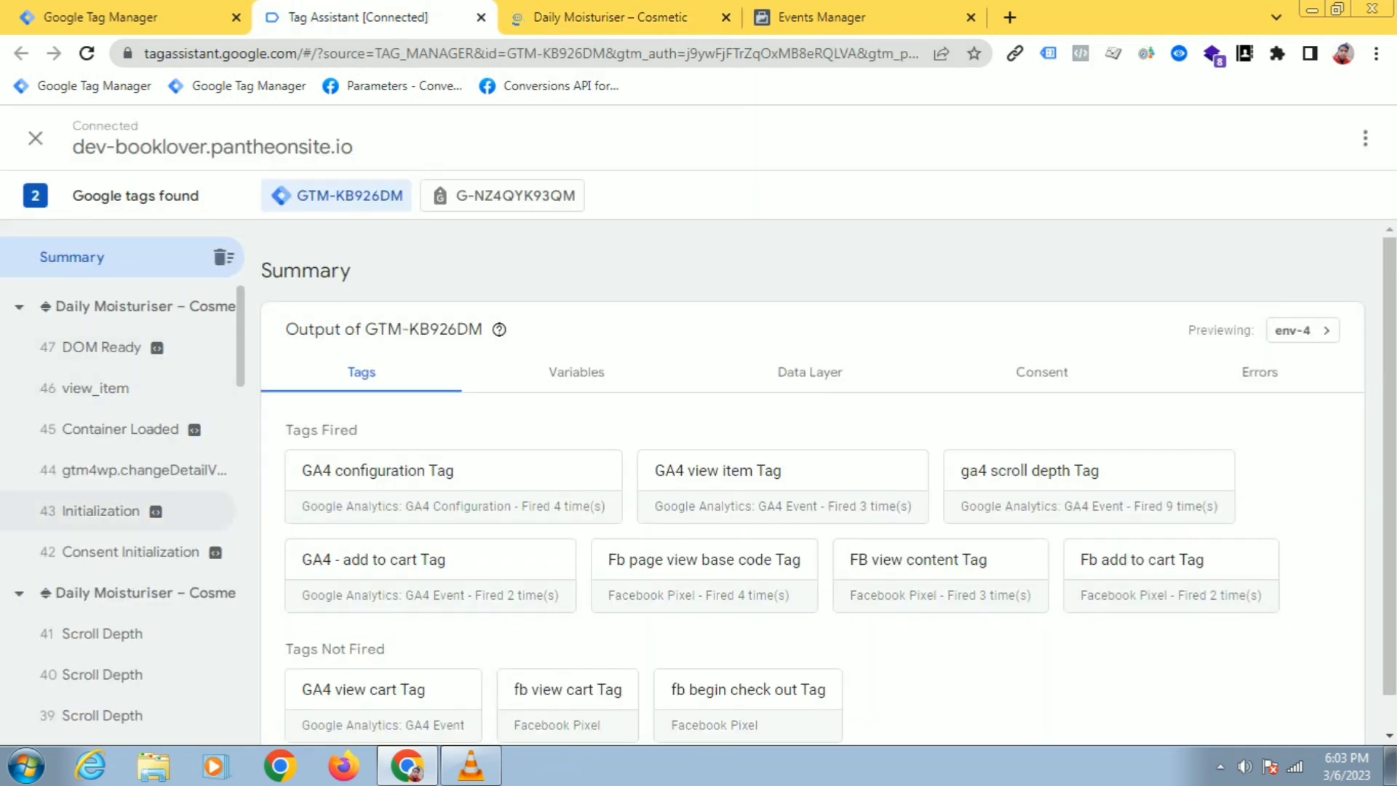
{"action": "key", "text": "ctrl+Tab"}
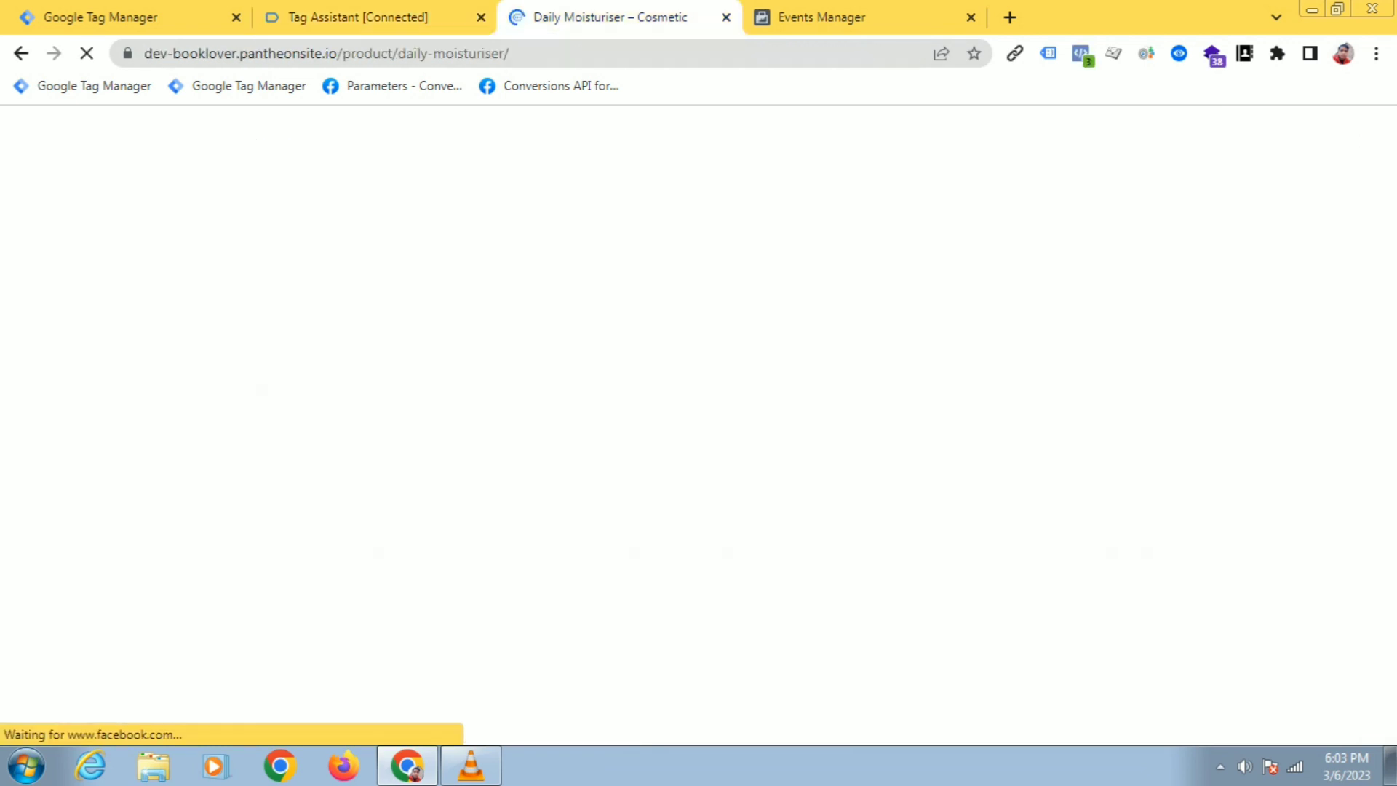
{"action": "key", "text": "ctrl+shift+Tab"}
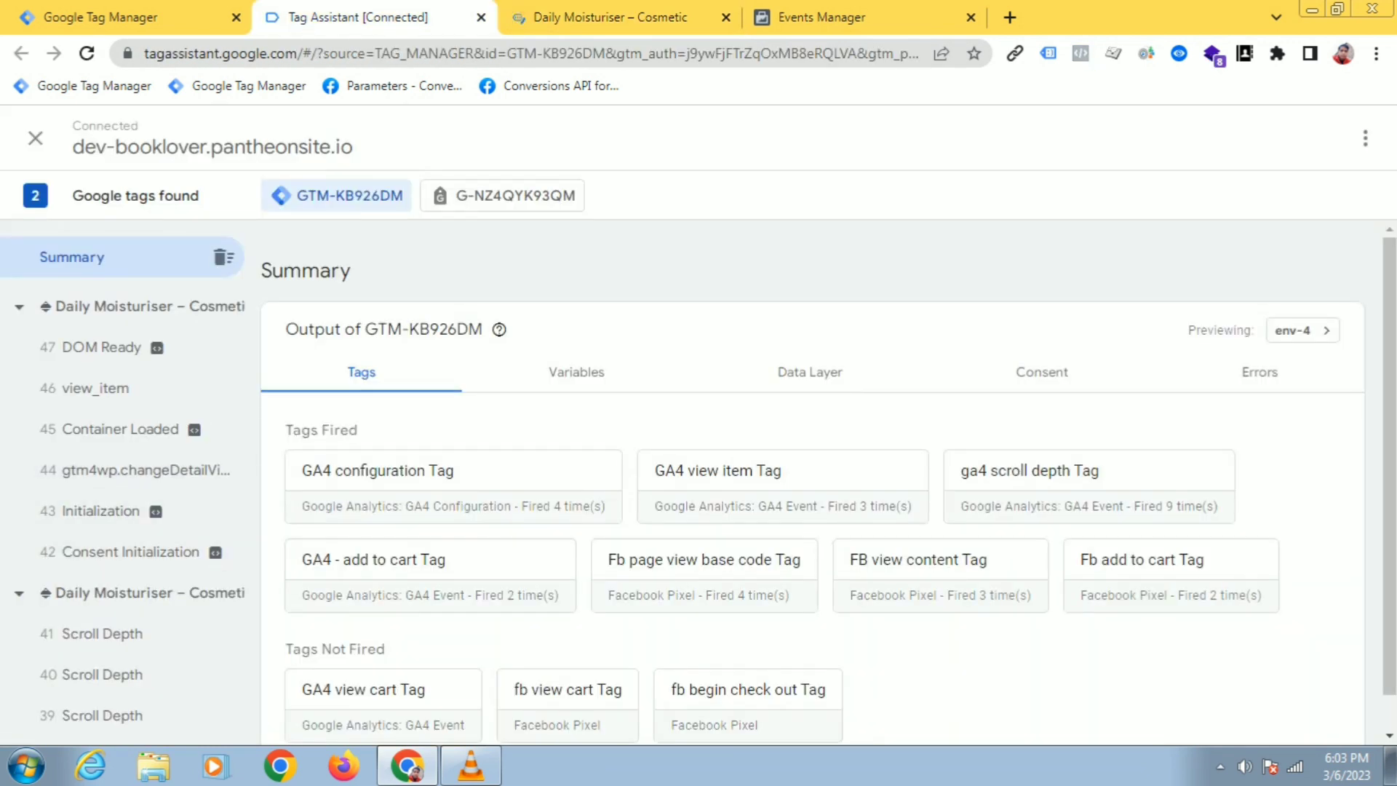
{"action": "key", "text": "ctrl+Tab"}
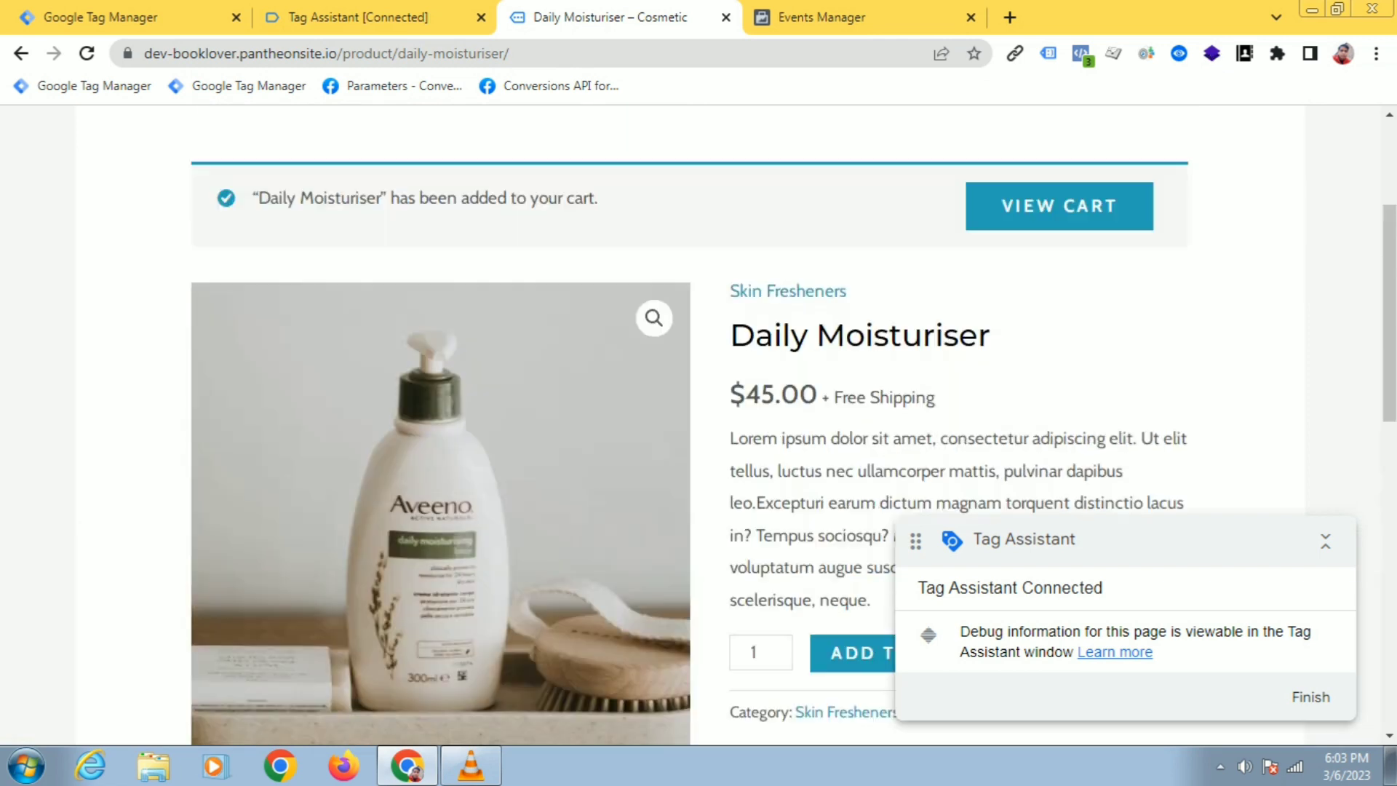
View the cart with the Daily Moisturiser and proceed to checkout
{"action": "left_click", "coordinate": [1059, 244]}
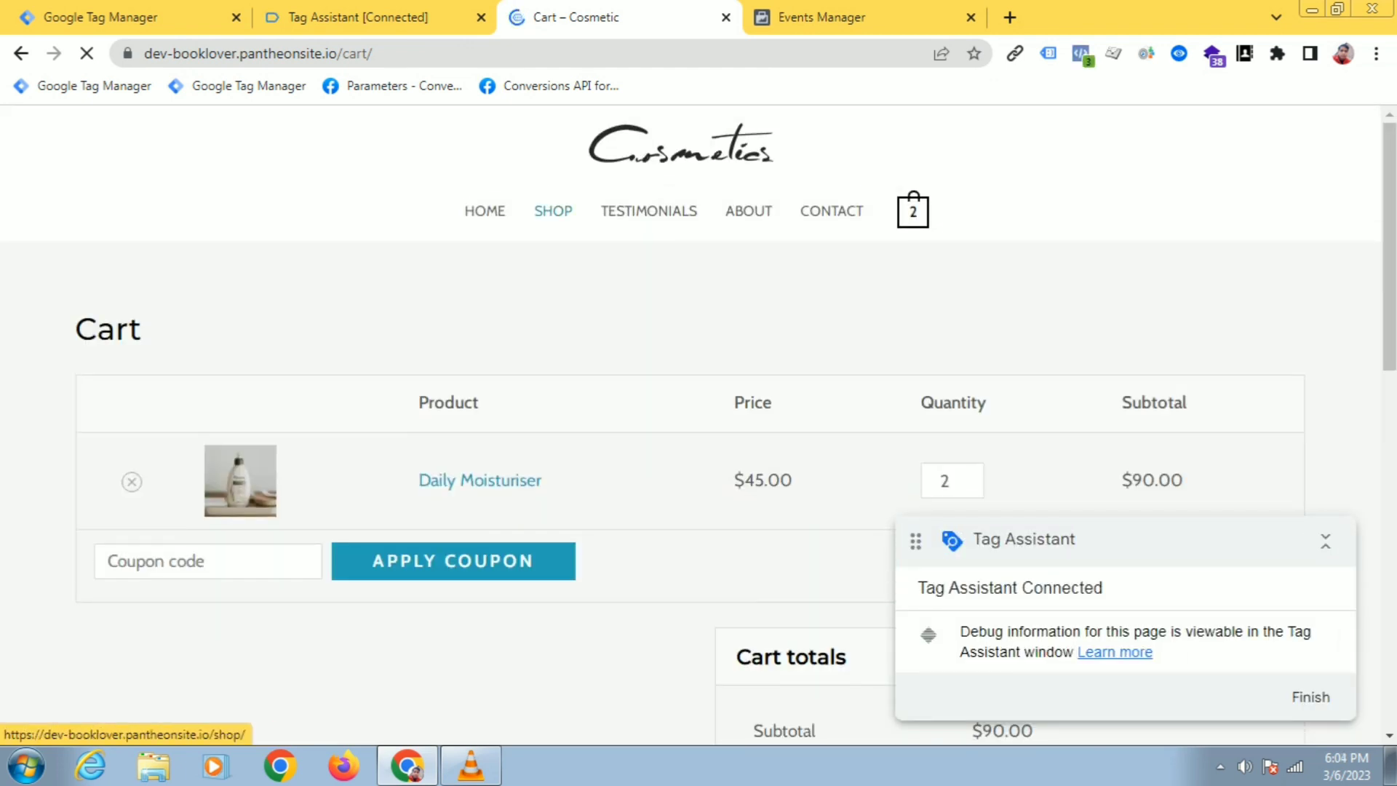
{"action": "scroll", "coordinate": [690, 424], "scroll_direction": "down", "scroll_amount": 6}
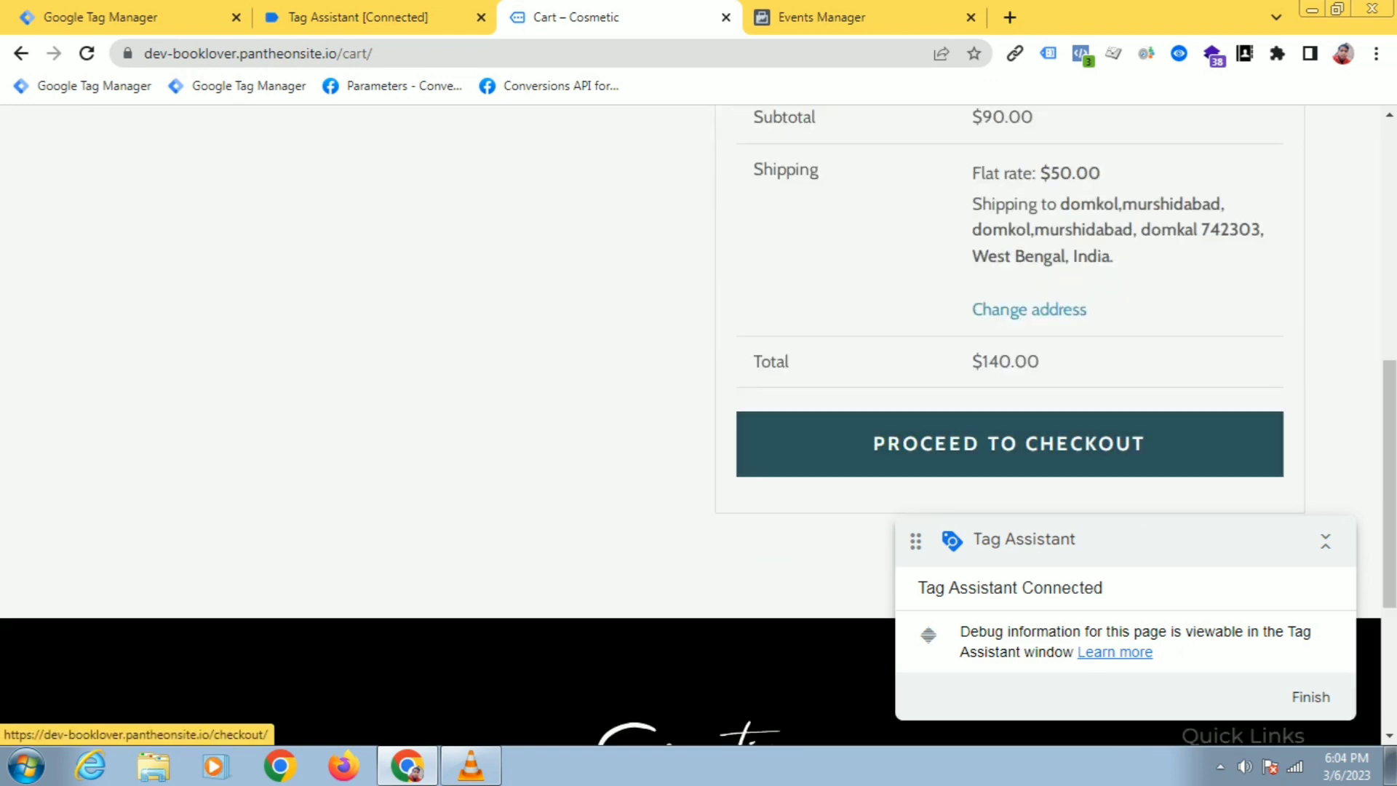
{"action": "scroll", "coordinate": [690, 424], "scroll_direction": "up", "scroll_amount": 7}
{"action": "scroll", "coordinate": [690, 424], "scroll_direction": "down", "scroll_amount": 4}
{"action": "left_click", "coordinate": [815, 648]}
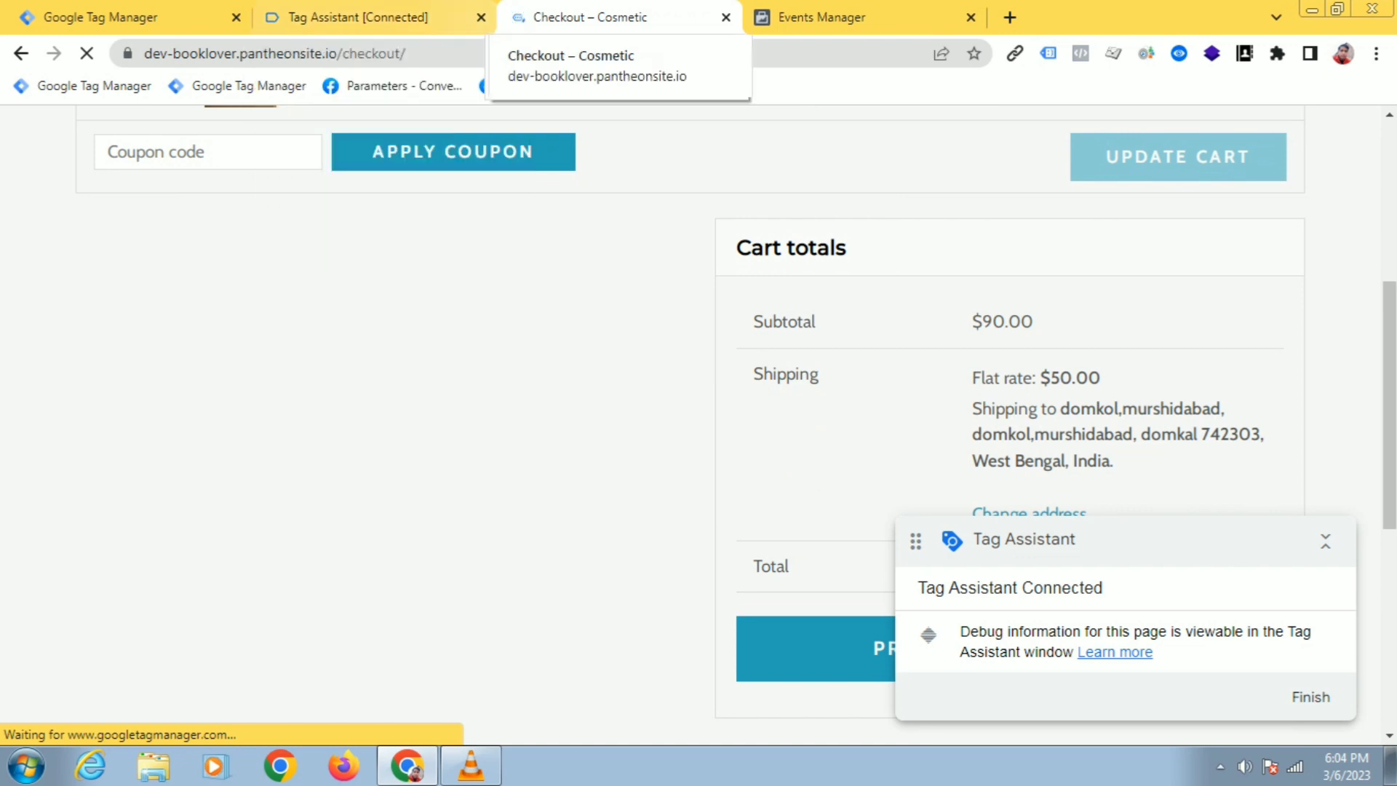
Place the cash on delivery order with the prefilled billing details and review the order confirmation page
{"action": "scroll", "coordinate": [690, 425], "scroll_direction": "down", "scroll_amount": 4}
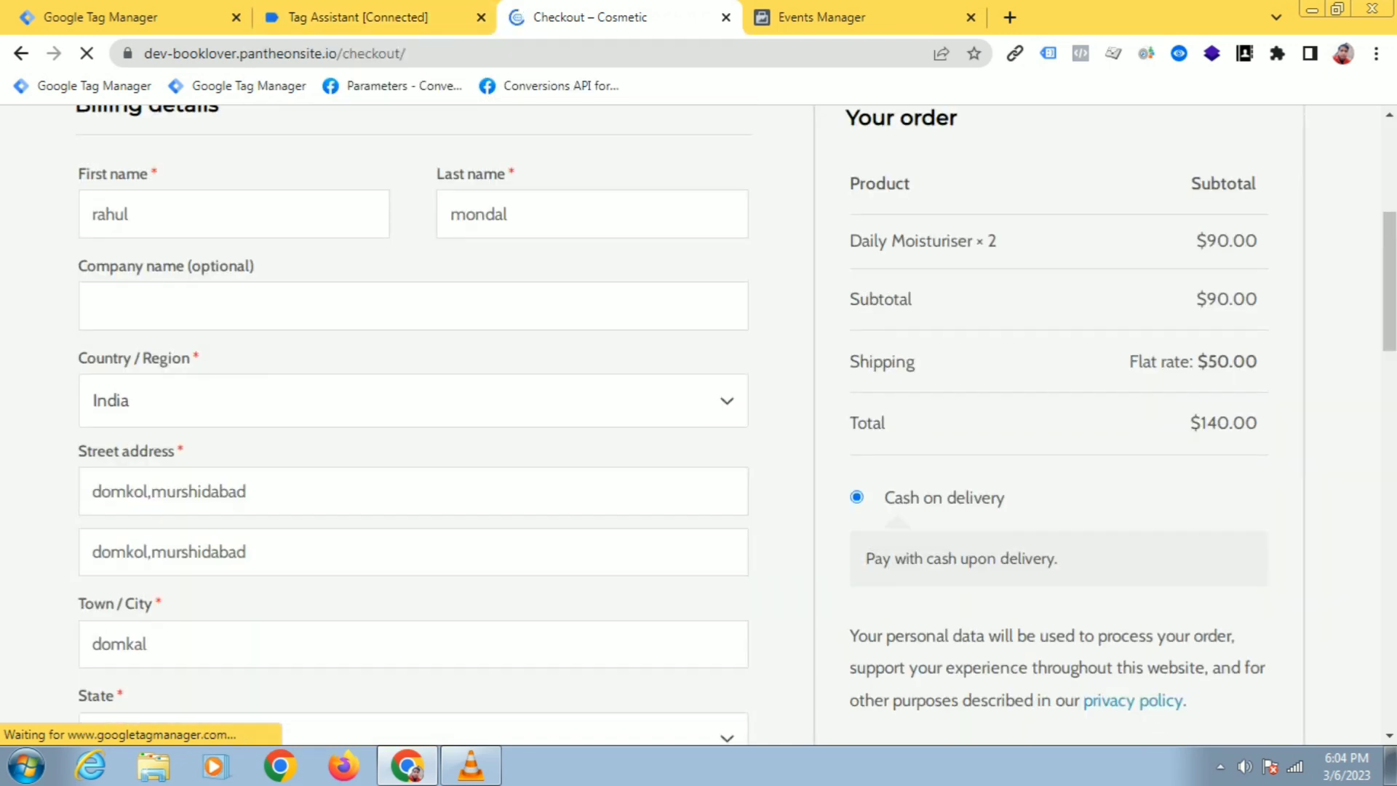
{"action": "scroll", "coordinate": [1059, 422], "scroll_direction": "down", "scroll_amount": 6}
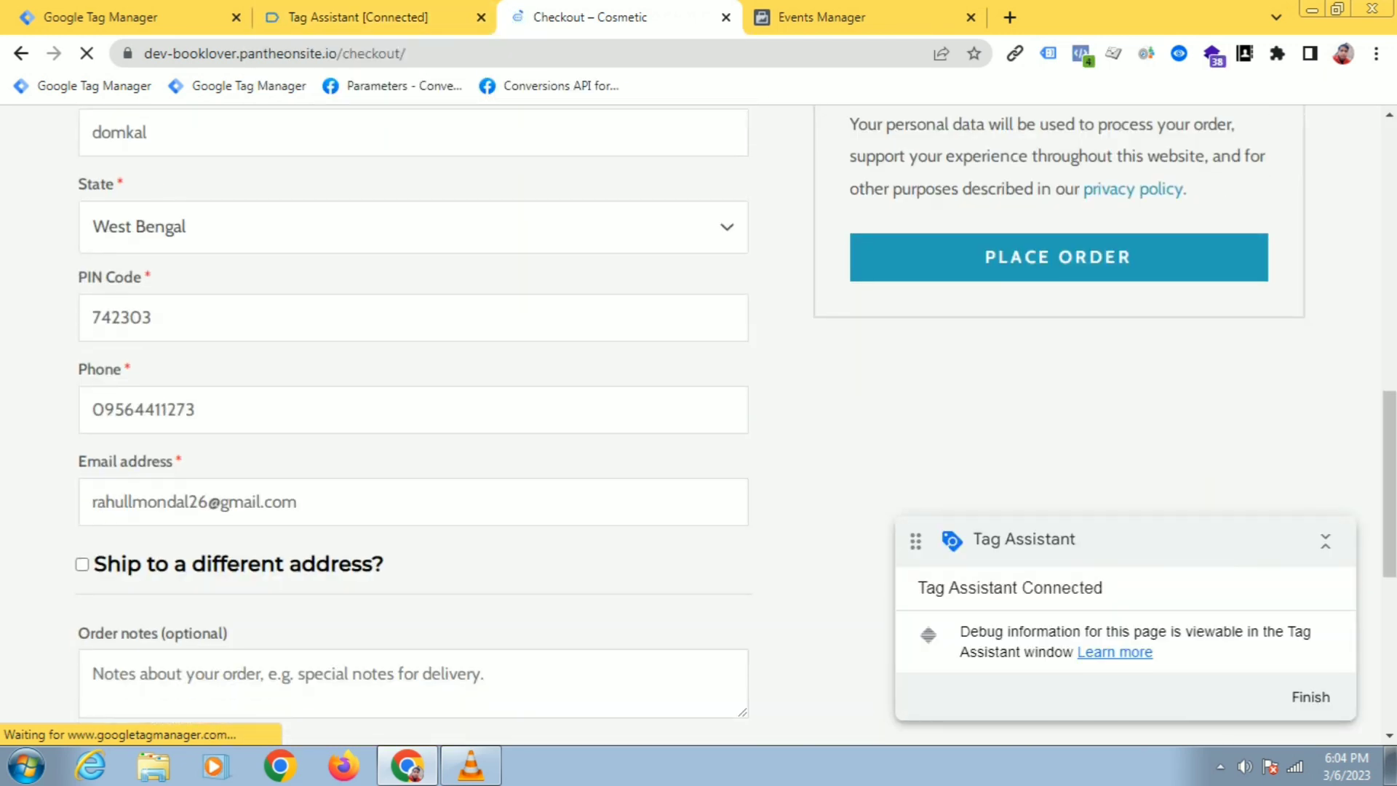
{"action": "left_click", "coordinate": [1059, 257]}
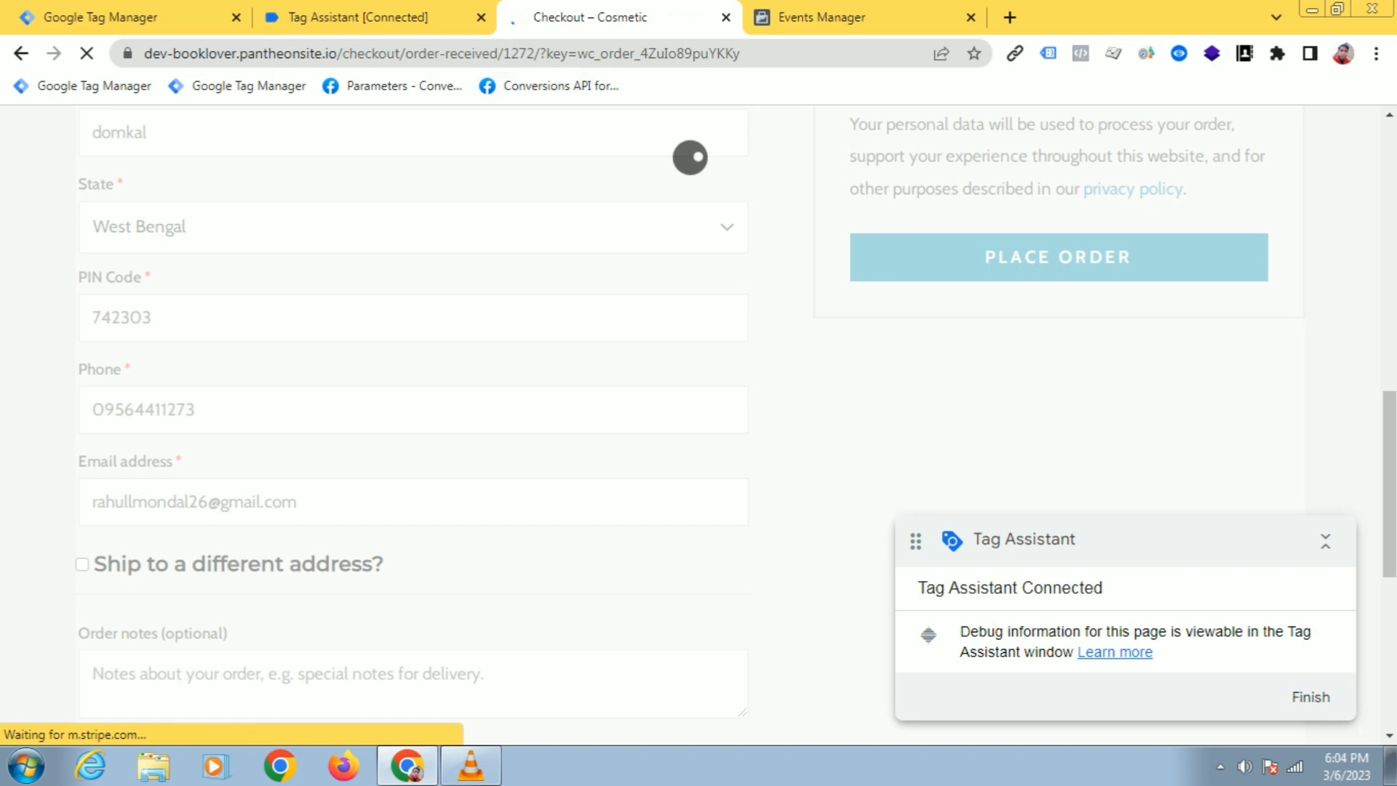
{"action": "left_click", "coordinate": [378, 16]}
{"action": "left_click", "coordinate": [590, 16]}
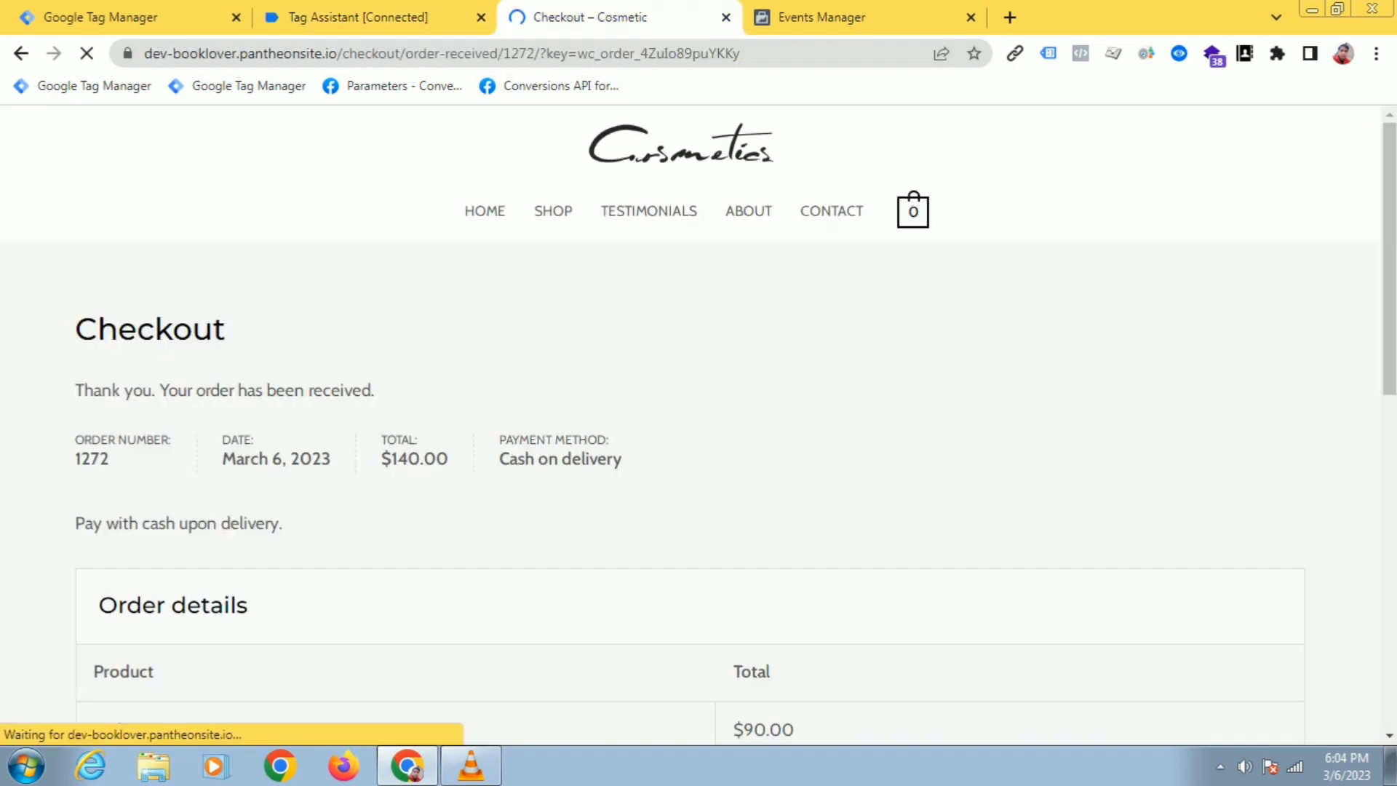
{"action": "scroll", "coordinate": [690, 424], "scroll_direction": "down", "scroll_amount": 3}
{"action": "scroll", "coordinate": [699, 422], "scroll_direction": "down", "scroll_amount": 3}
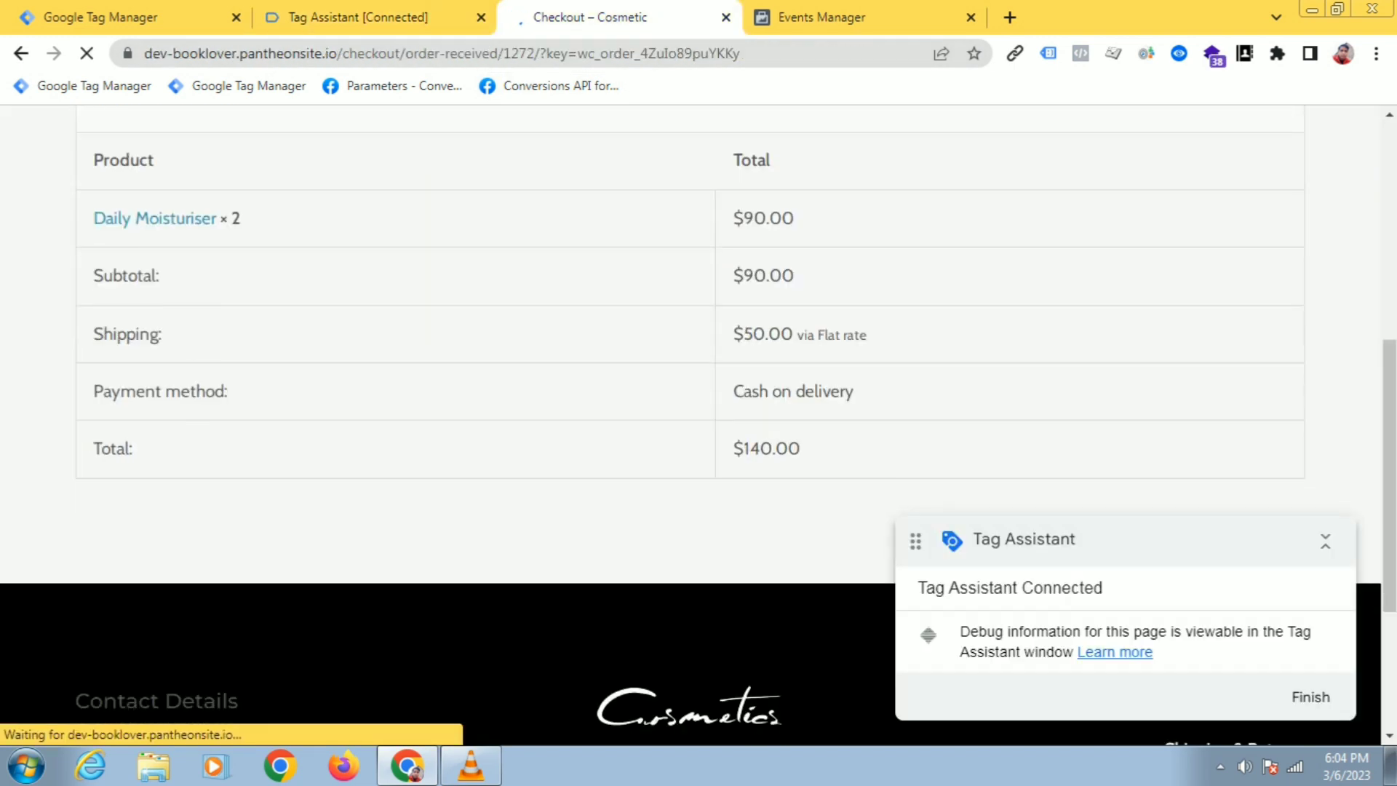
{"action": "scroll", "coordinate": [698, 422], "scroll_direction": "up", "scroll_amount": 5}
{"action": "scroll", "coordinate": [699, 422], "scroll_direction": "down", "scroll_amount": 4}
Inspect the data layer of the purchase event in Tag Assistant
{"action": "left_click", "coordinate": [370, 17]}
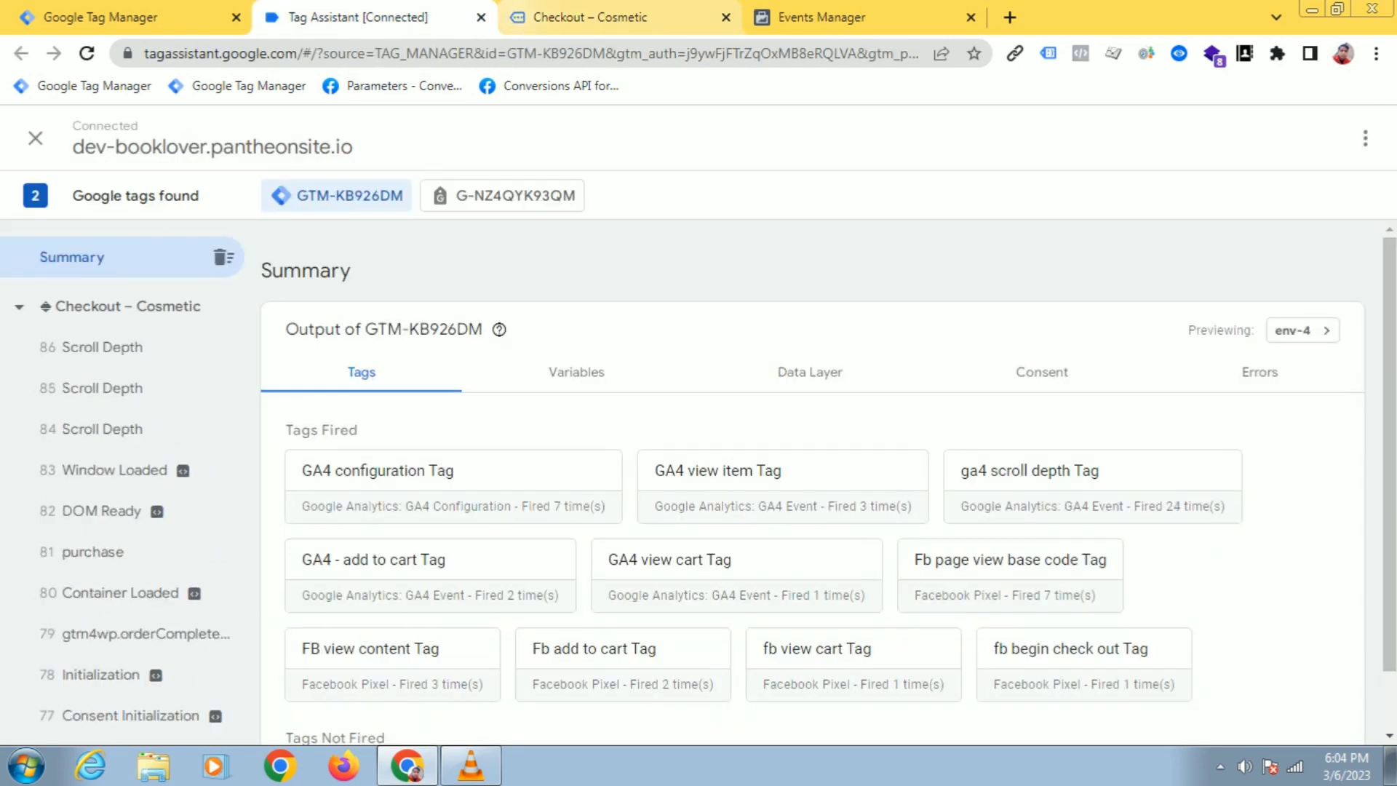
{"action": "left_click", "coordinate": [94, 592]}
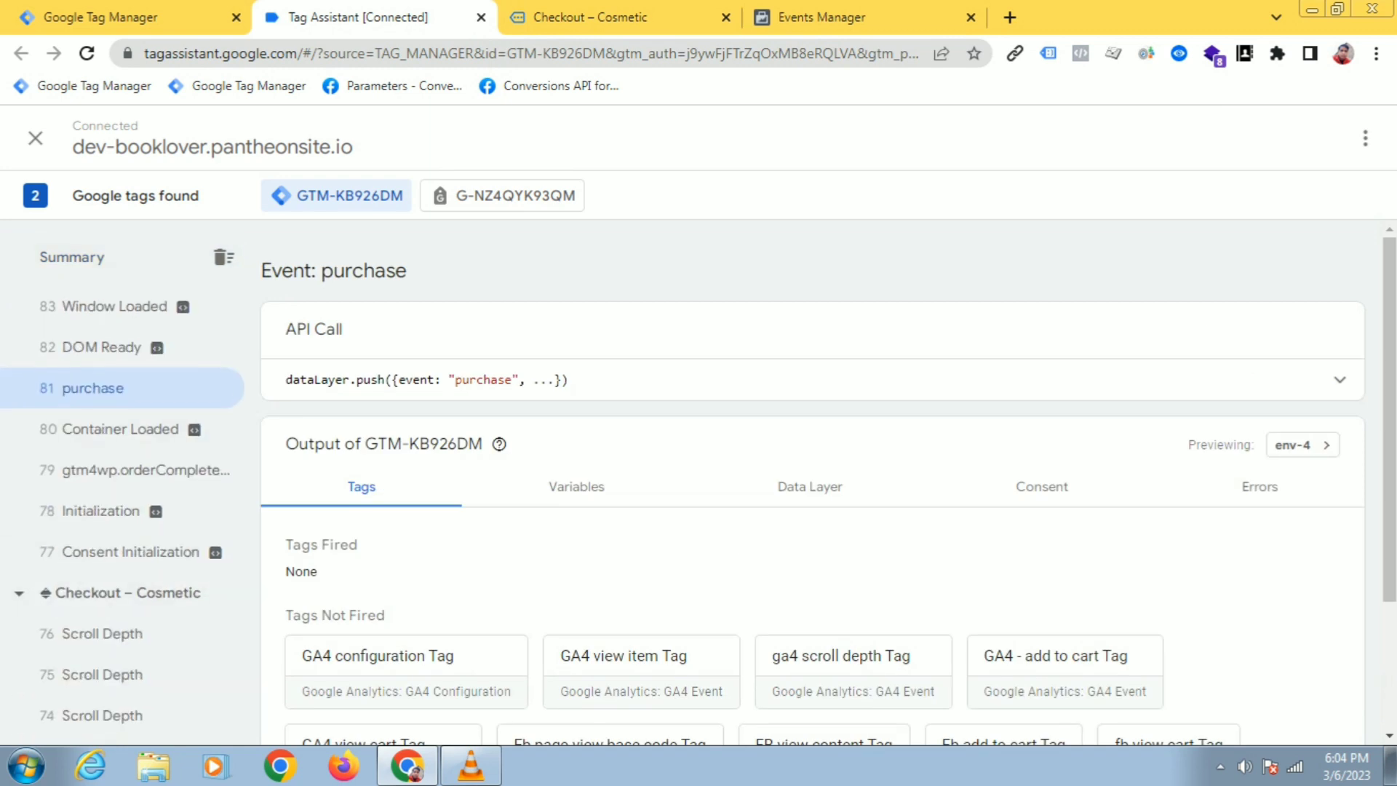
{"action": "left_click", "coordinate": [809, 486]}
{"action": "scroll", "coordinate": [811, 480], "scroll_direction": "down", "scroll_amount": 9}
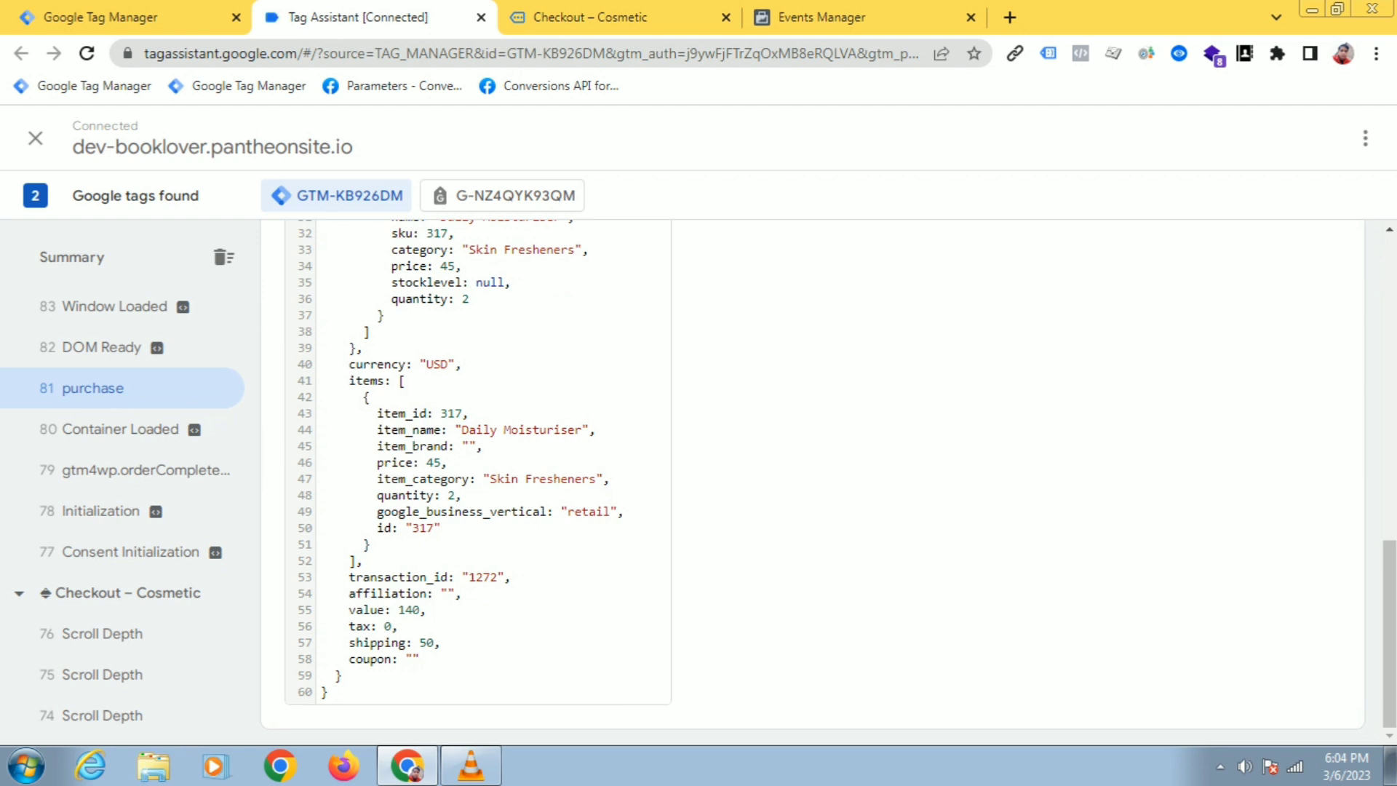
{"action": "scroll", "coordinate": [812, 480], "scroll_direction": "up", "scroll_amount": 3}
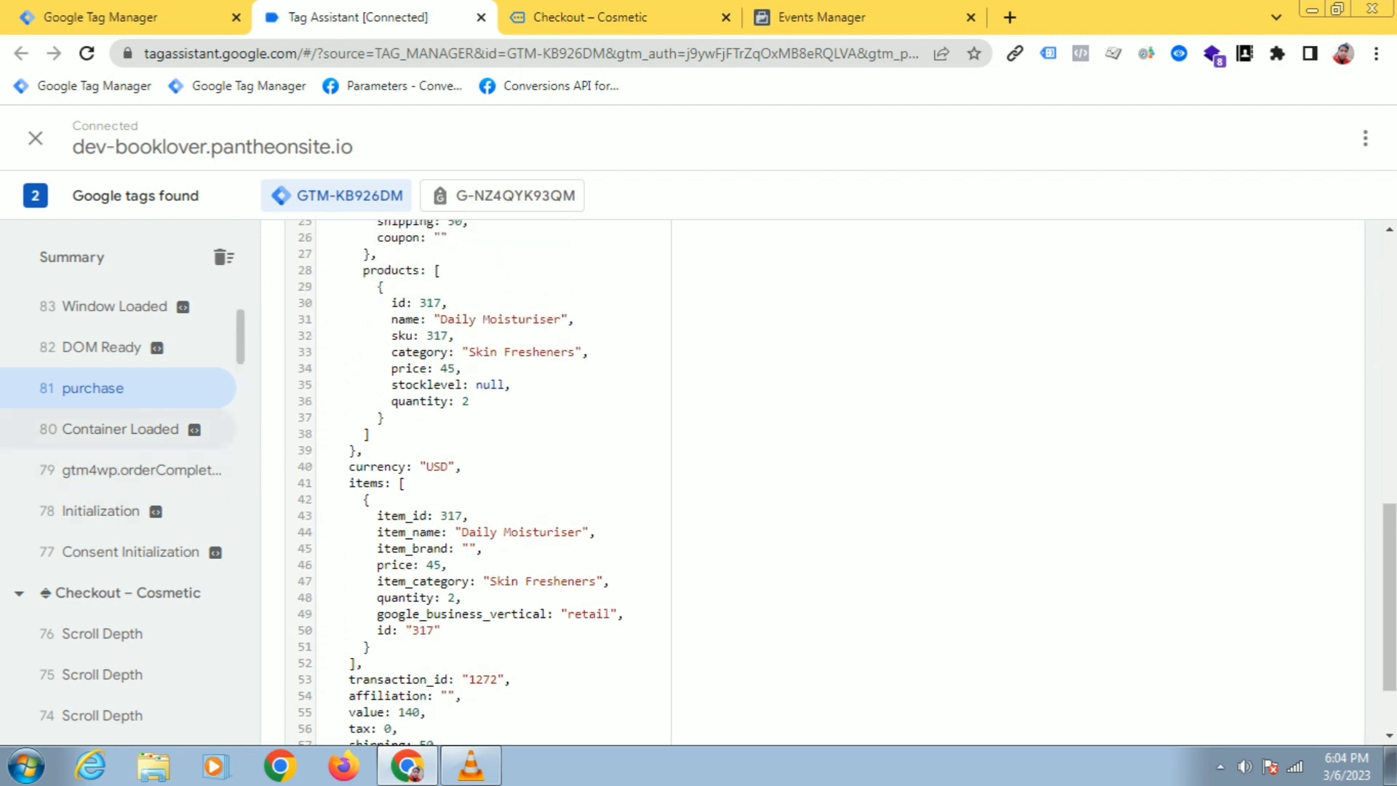
{"action": "scroll", "coordinate": [812, 480], "scroll_direction": "down", "scroll_amount": 3}
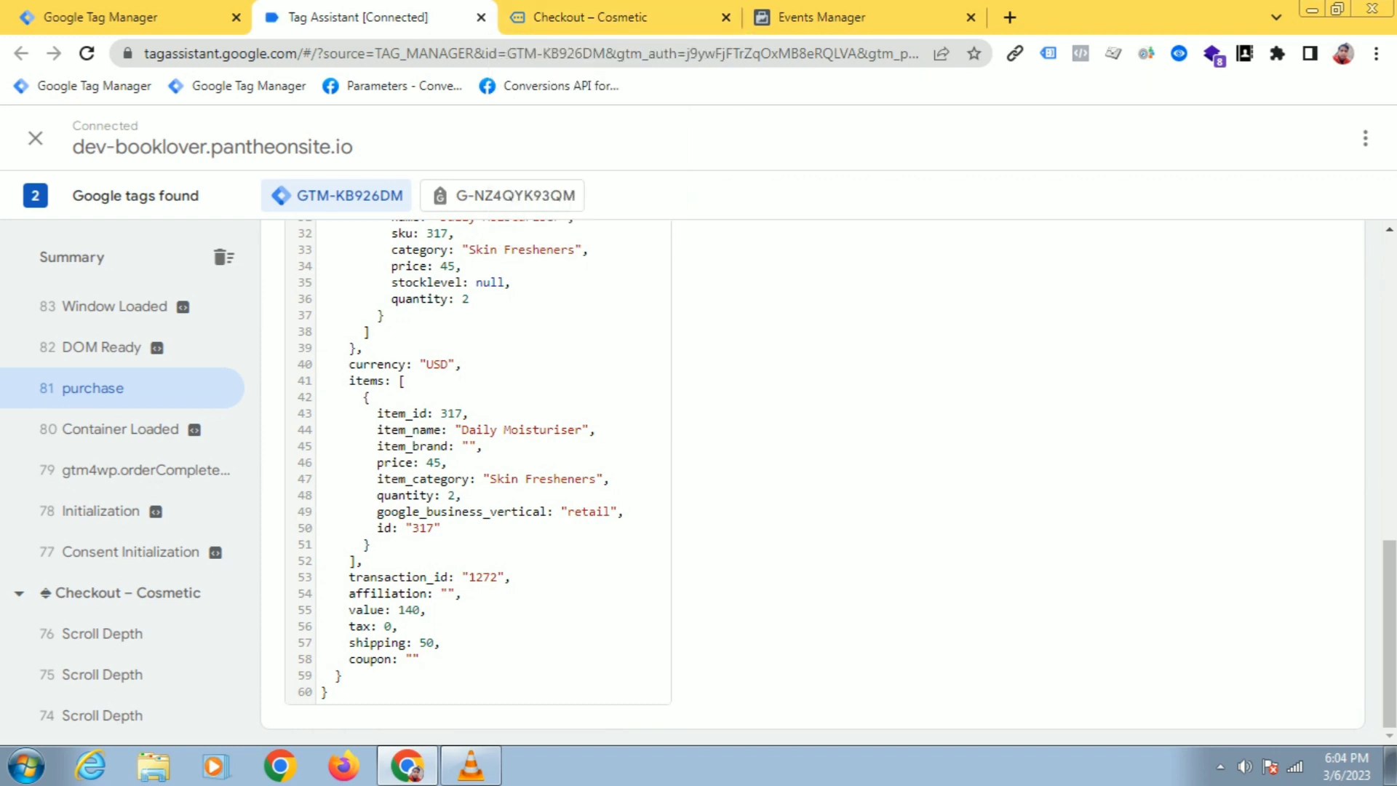
Examine the items array and transaction fields in the purchase event's data layer, highlighting the item_id entry and its block
{"action": "left_click_drag", "start_coordinate": [342, 381], "coordinate": [451, 692]}
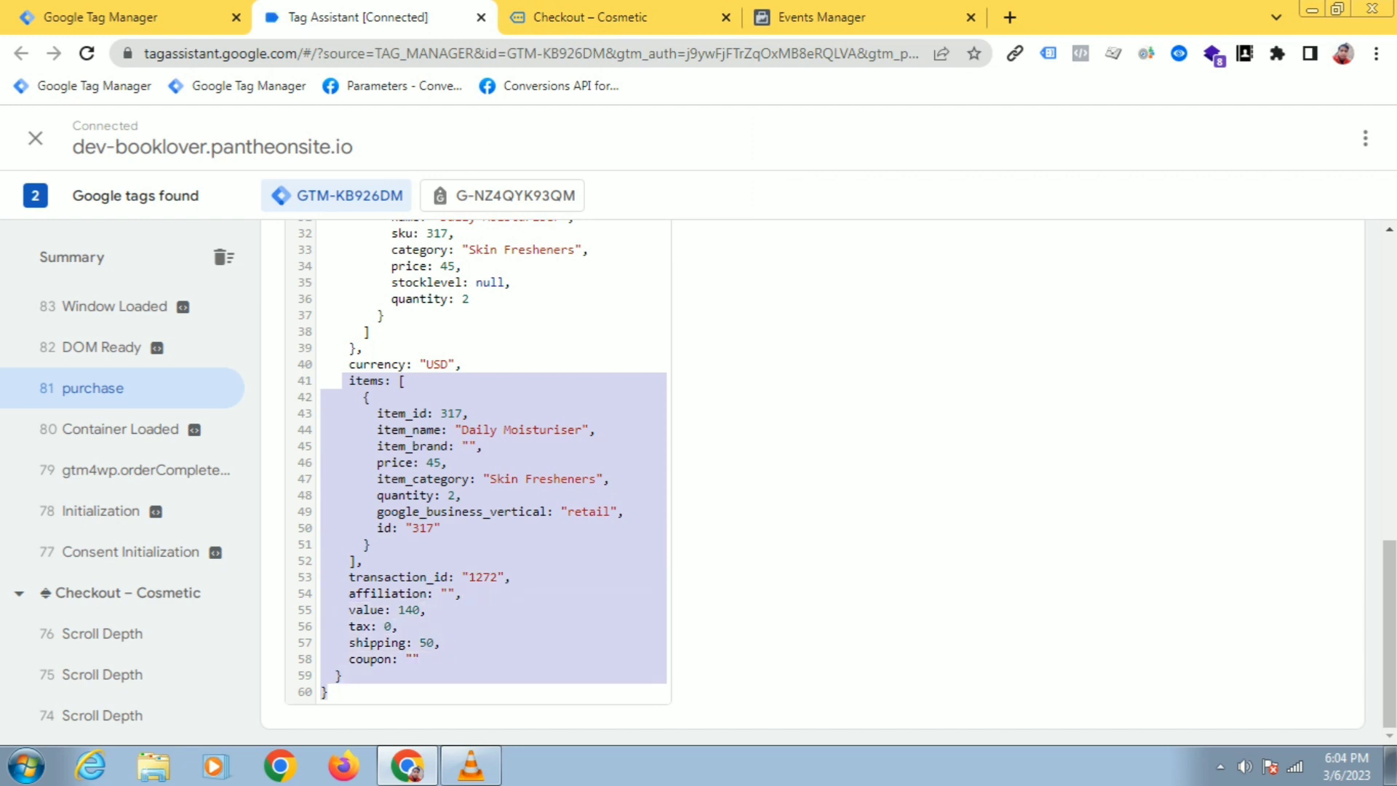
{"action": "left_click", "coordinate": [462, 446]}
{"action": "left_click_drag", "start_coordinate": [363, 397], "coordinate": [441, 528]}
{"action": "left_click", "coordinate": [482, 446]}
{"action": "left_click_drag", "start_coordinate": [427, 413], "coordinate": [364, 413]}
{"action": "left_click", "coordinate": [384, 413]}
{"action": "double_click", "coordinate": [383, 413]}
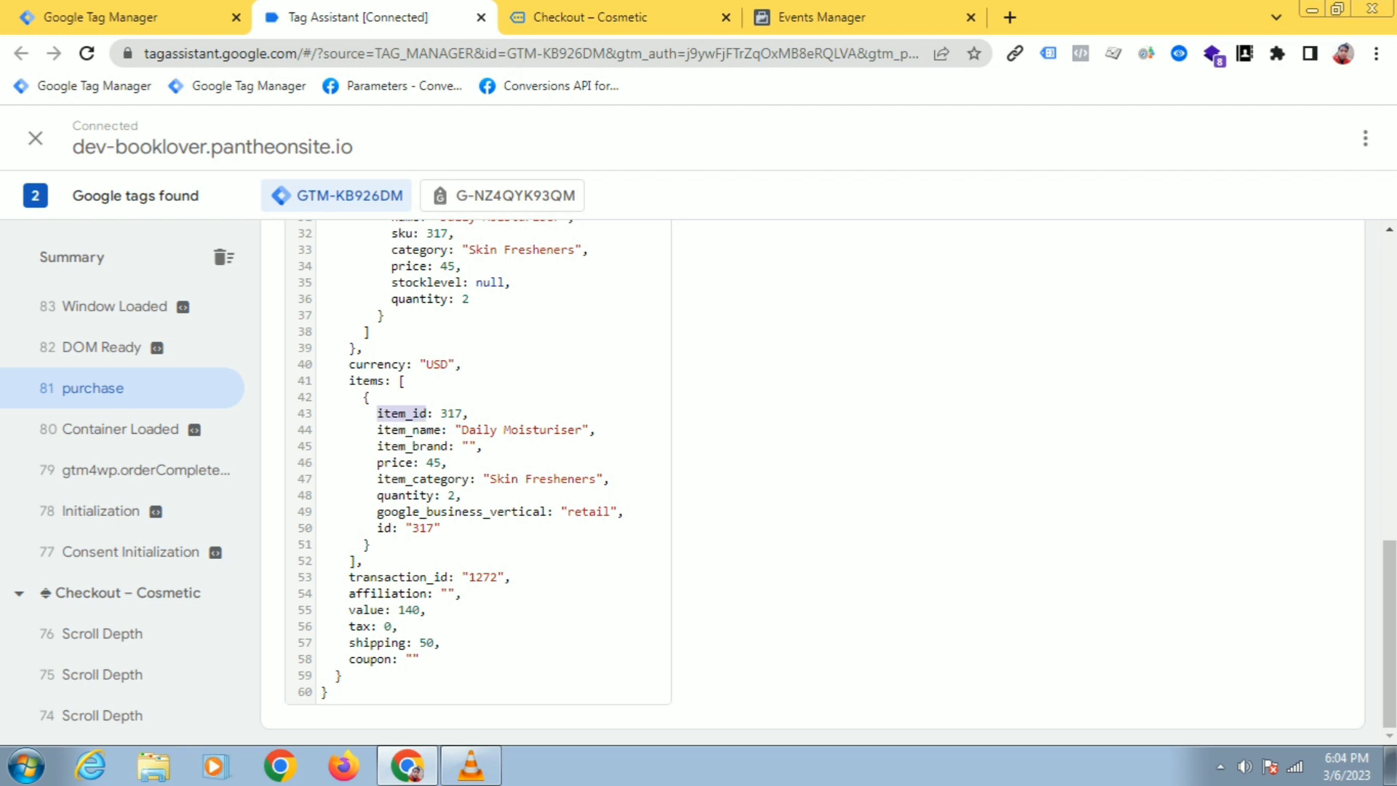
{"action": "left_click_drag", "start_coordinate": [383, 413], "coordinate": [370, 544]}
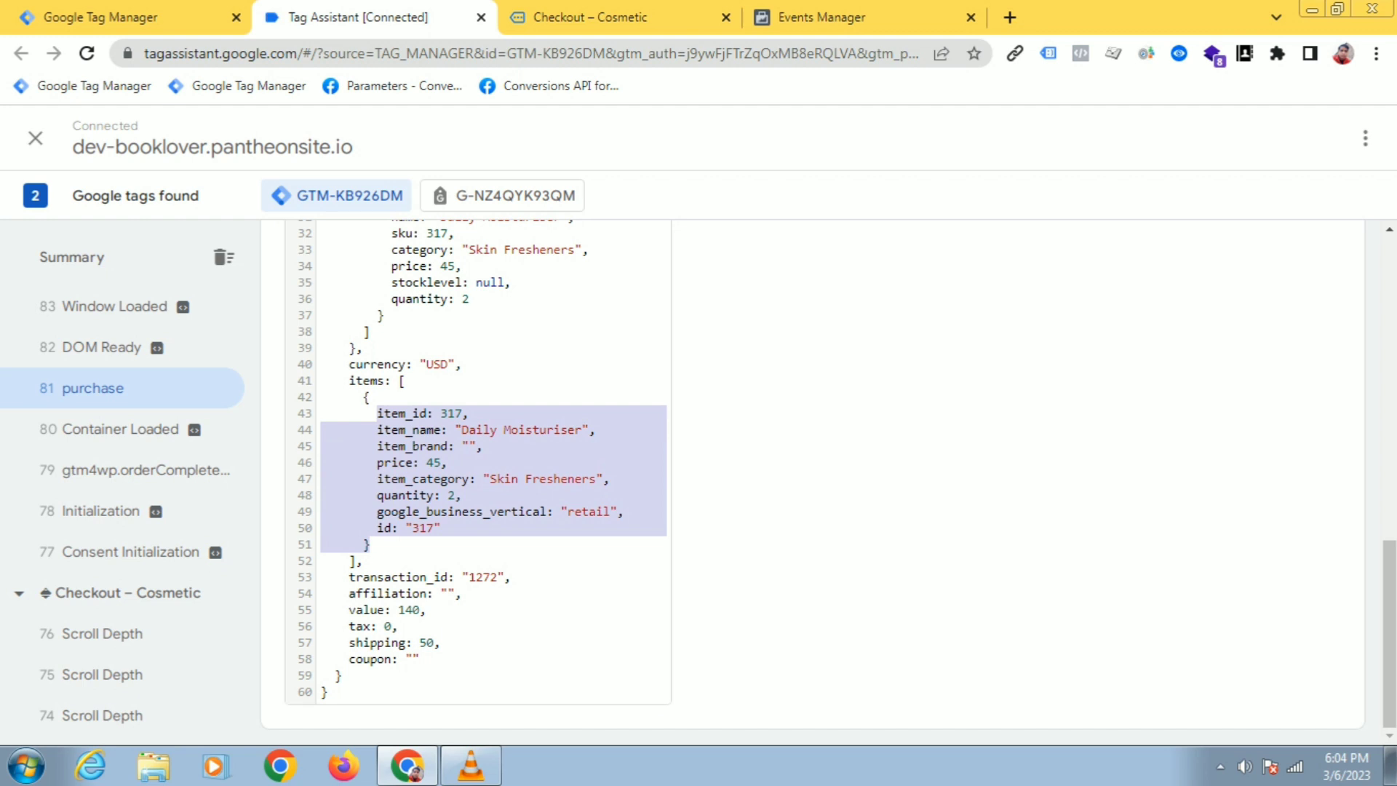
{"action": "left_click_drag", "start_coordinate": [363, 397], "coordinate": [398, 625]}
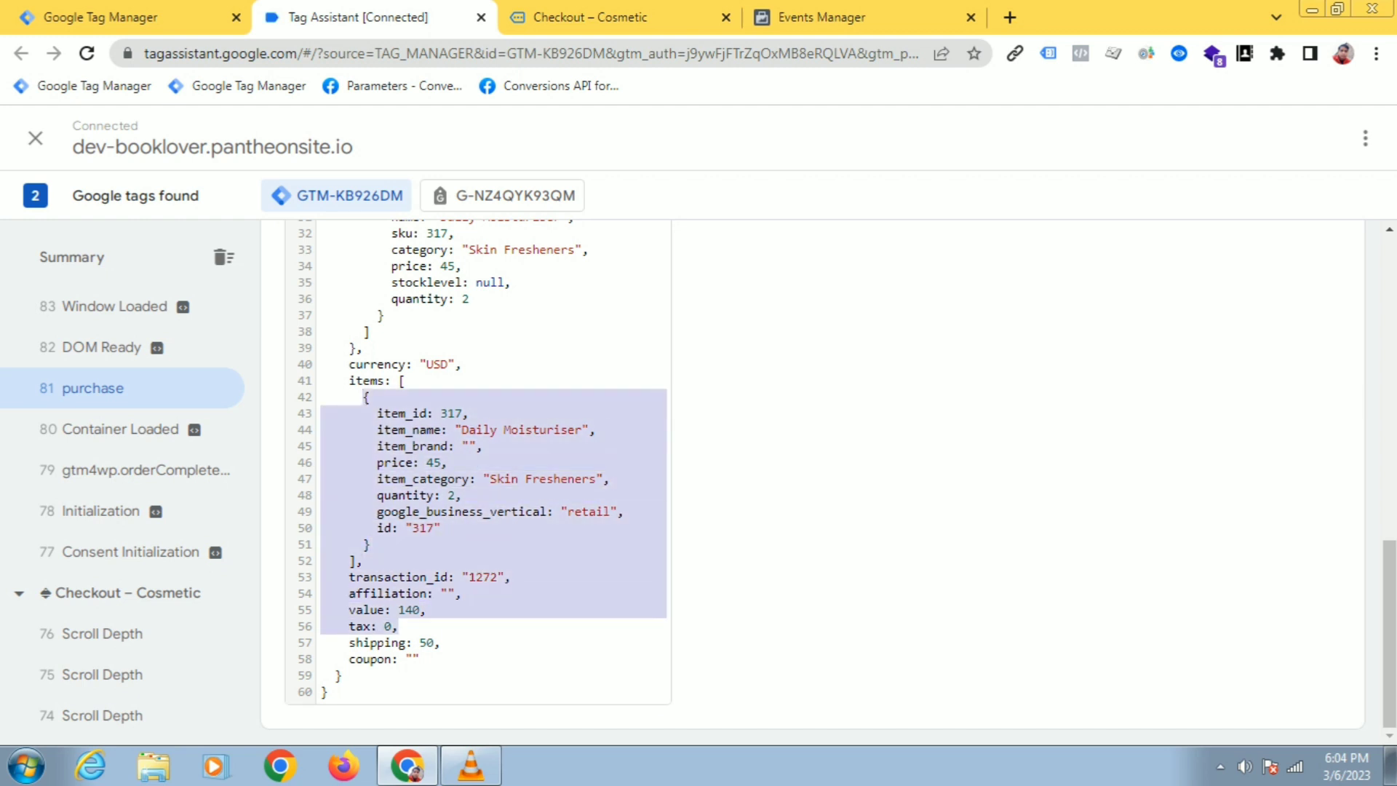
{"action": "left_click", "coordinate": [408, 429]}
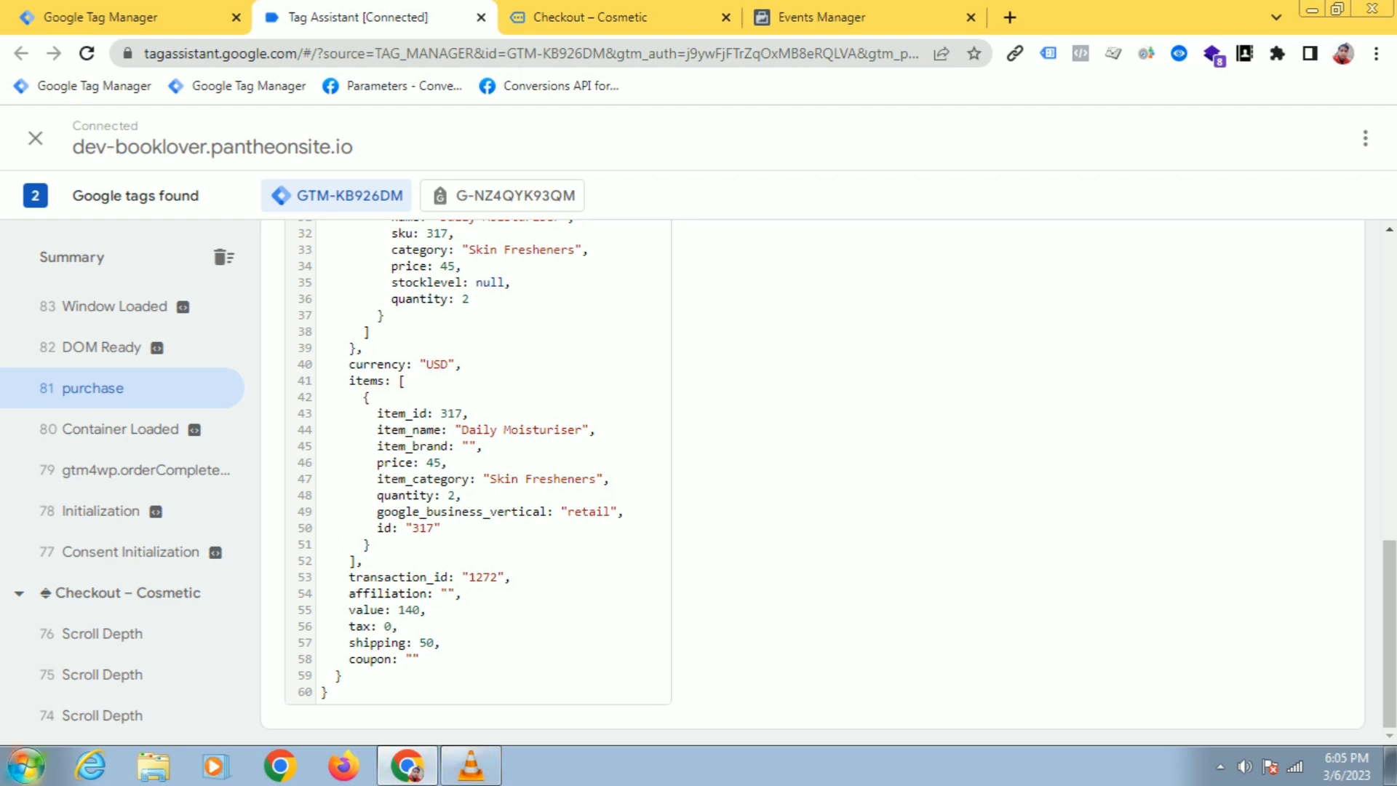
Open the recent "fb parameter" note in Notepad and review the parameters from value to content_type
{"action": "left_click", "coordinate": [26, 765]}
{"action": "mouse_move", "coordinate": [218, 244]}
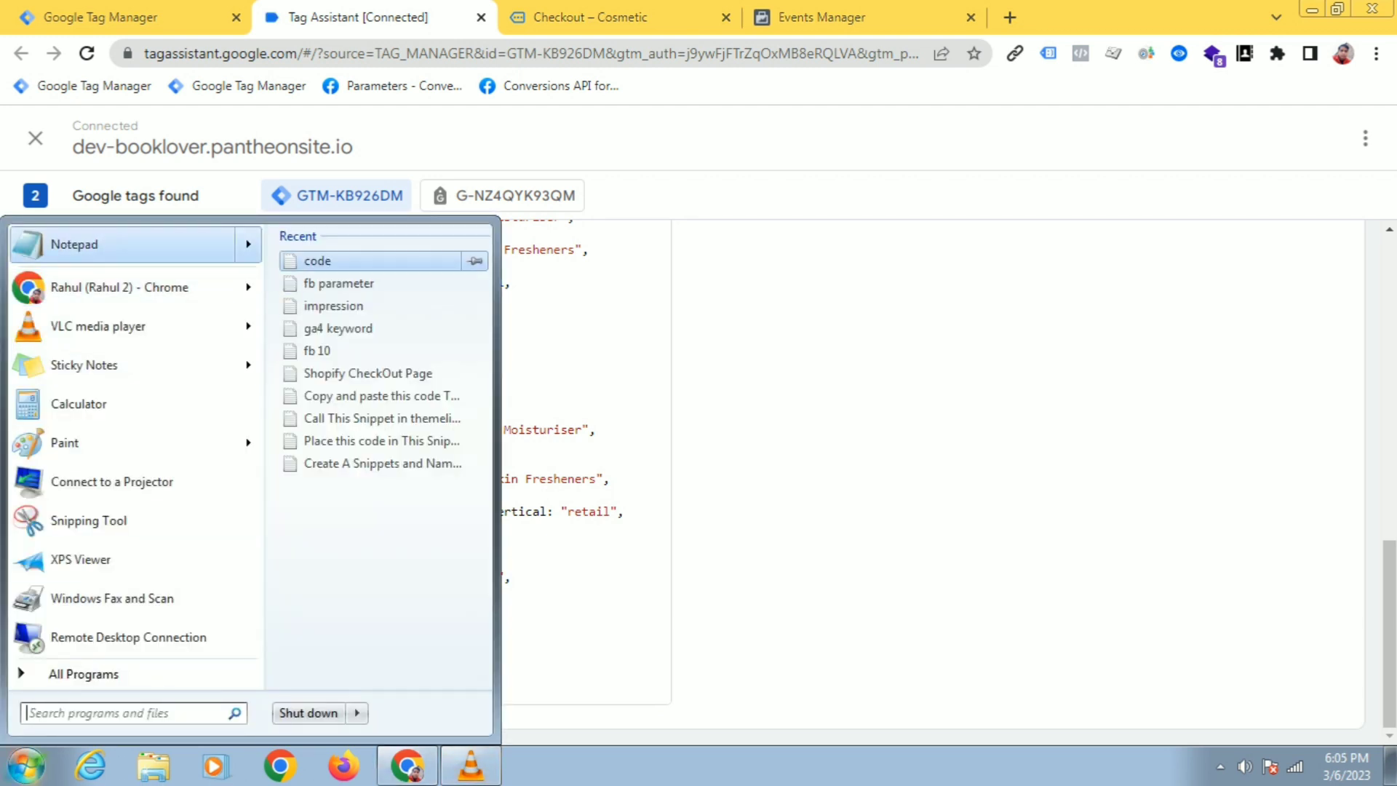
{"action": "left_click", "coordinate": [349, 283]}
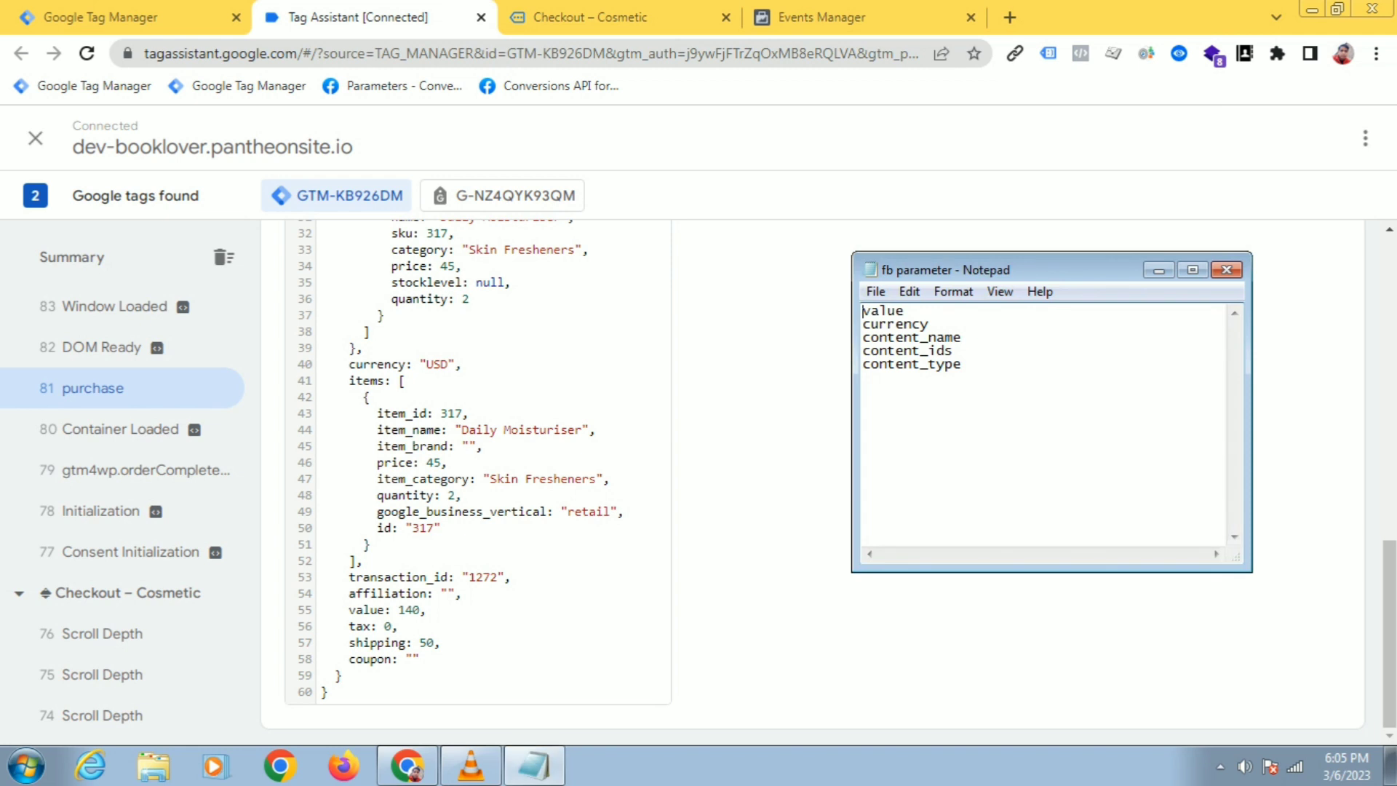
{"action": "key", "text": "shift+Up"}
{"action": "key", "text": "shift+Up"}
{"action": "key", "text": "shift+Up"}
{"action": "key", "text": "shift+Up"}
{"action": "key", "text": "shift+Up"}
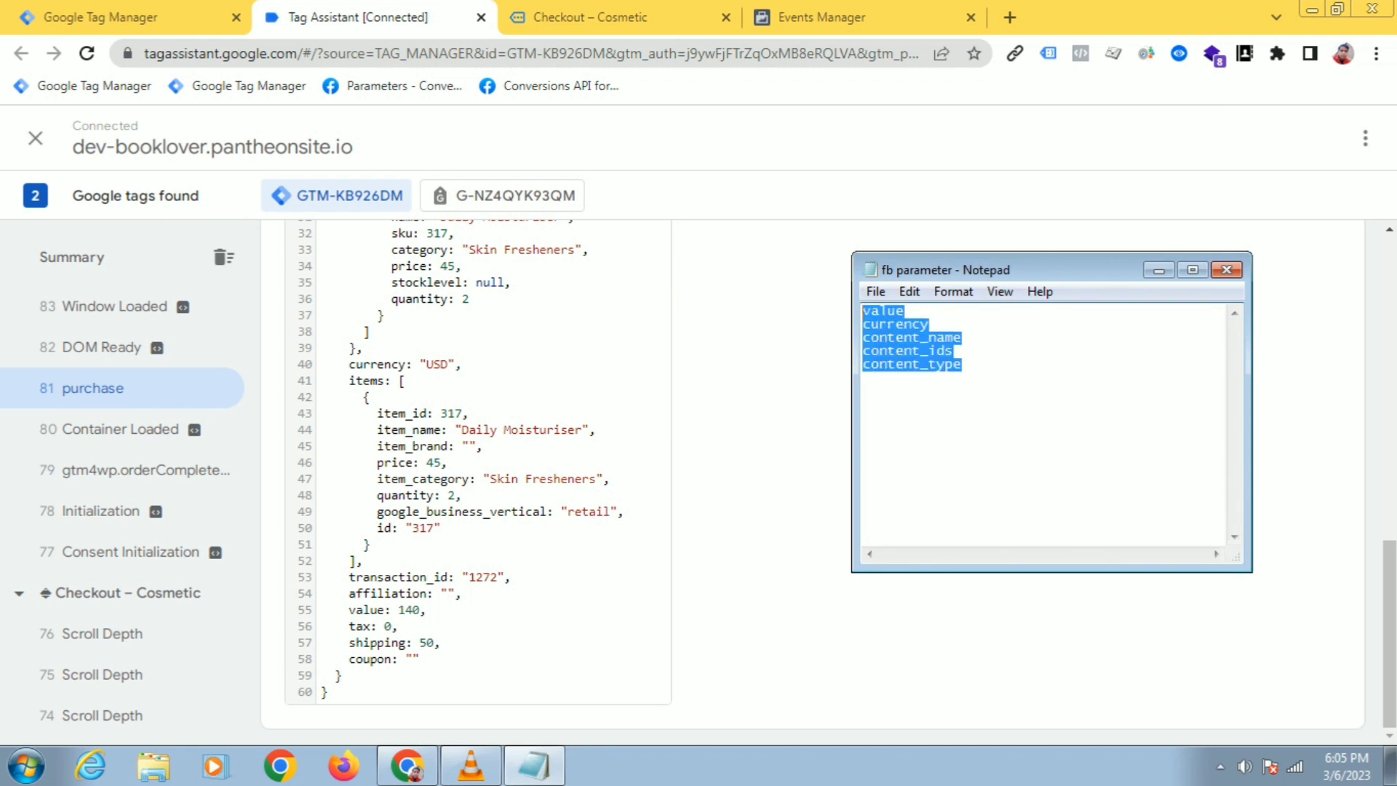
{"action": "left_click", "coordinate": [963, 338]}
{"action": "left_click_drag", "start_coordinate": [961, 364], "coordinate": [863, 312]}
{"action": "left_click", "coordinate": [929, 324]}
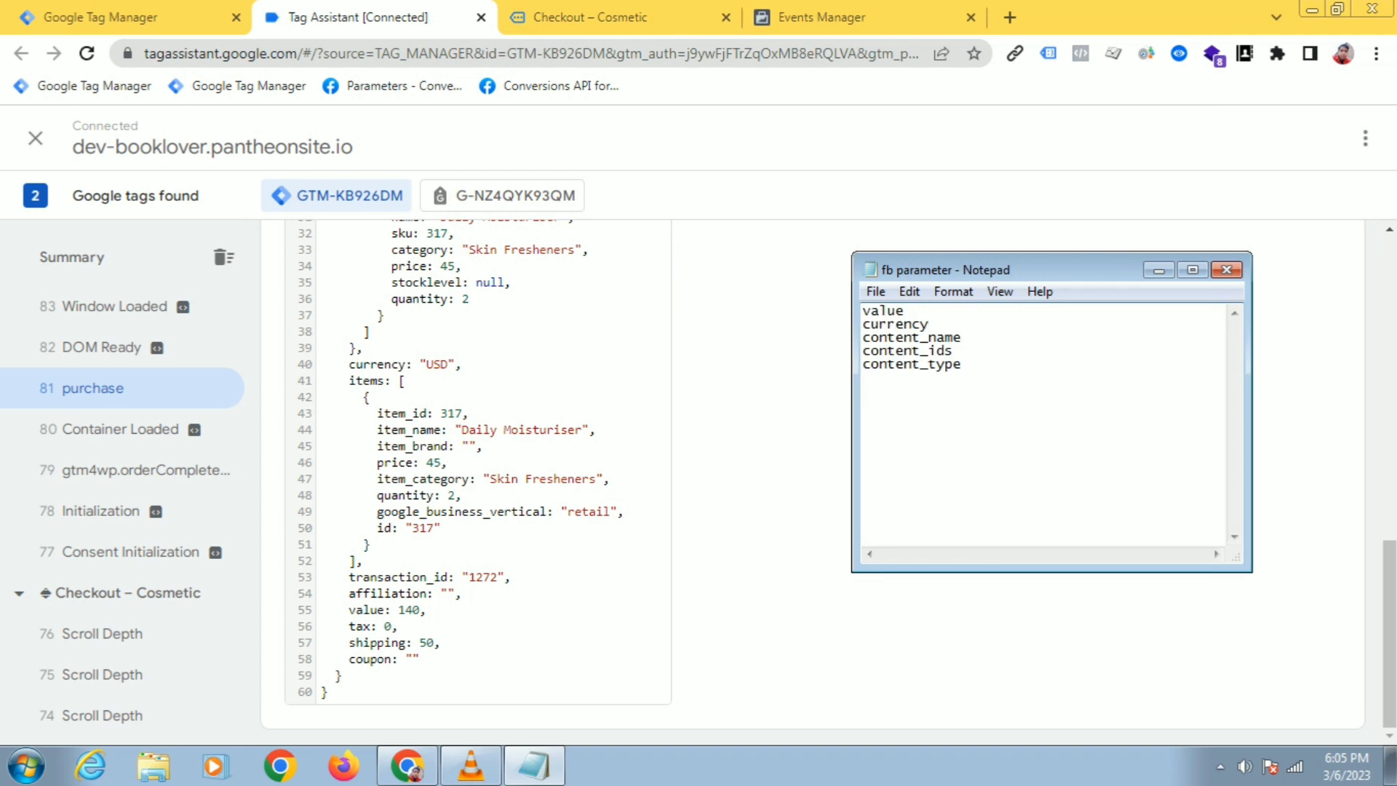
Switch to Google Tag Manager and start a new trigger named "fb purchase Trigger"
{"action": "left_click", "coordinate": [138, 17]}
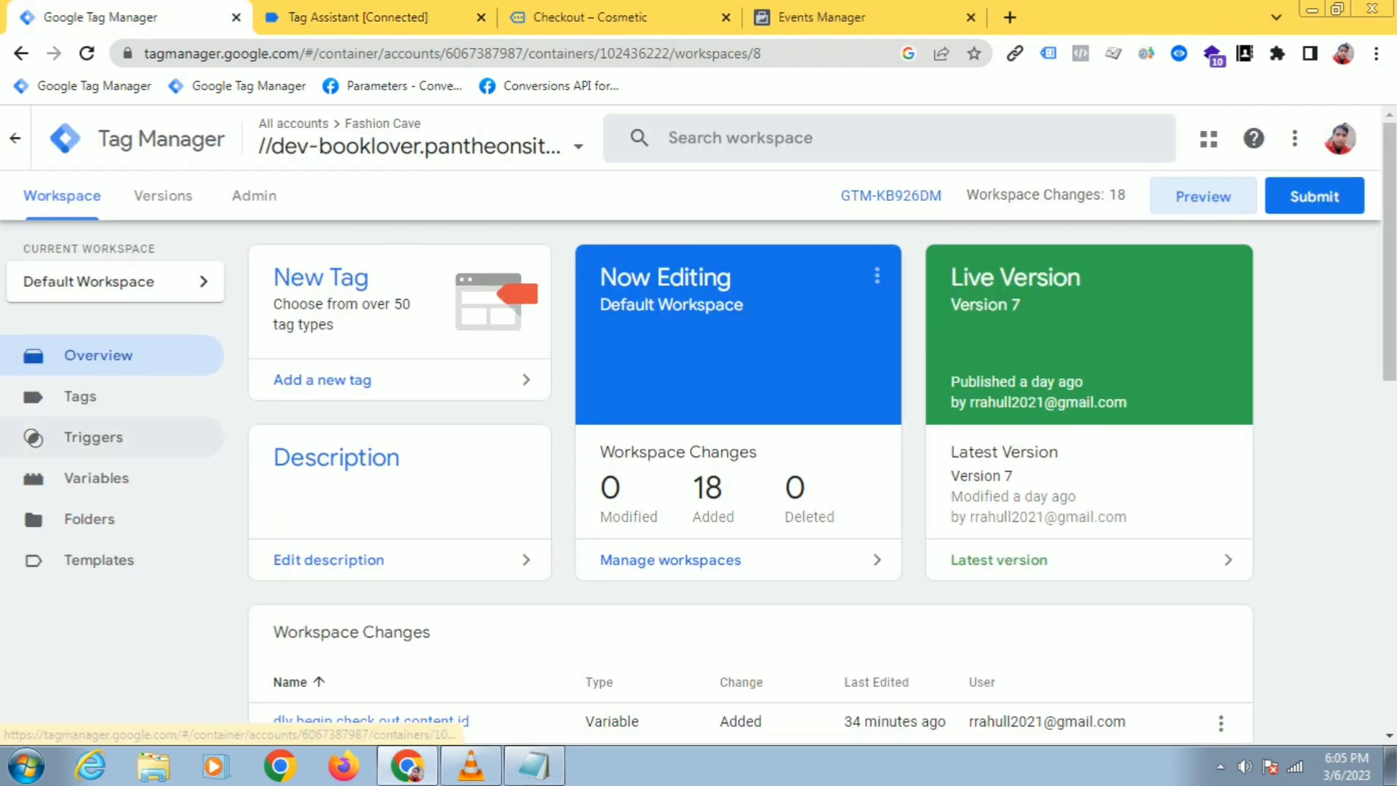
{"action": "left_click", "coordinate": [93, 437]}
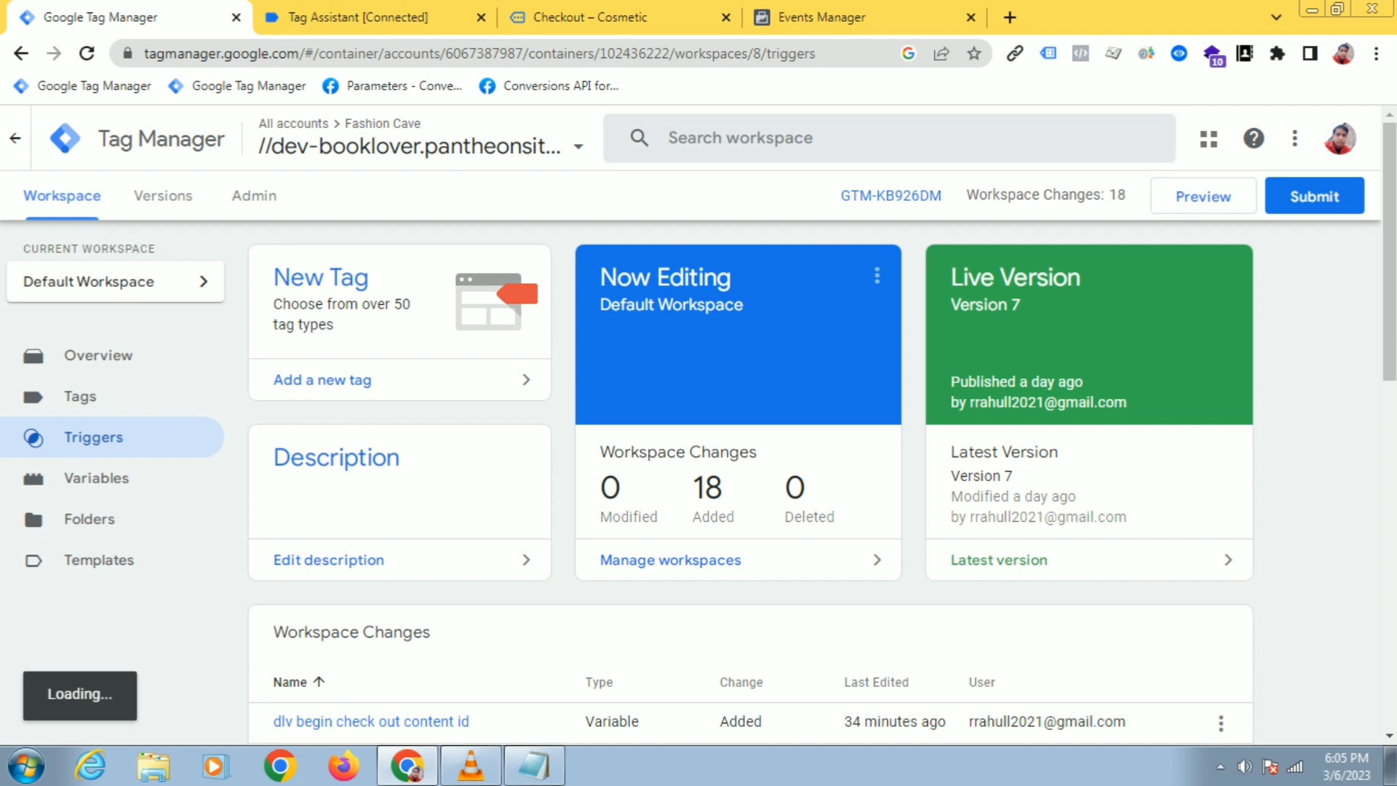
{"action": "left_click", "coordinate": [342, 16]}
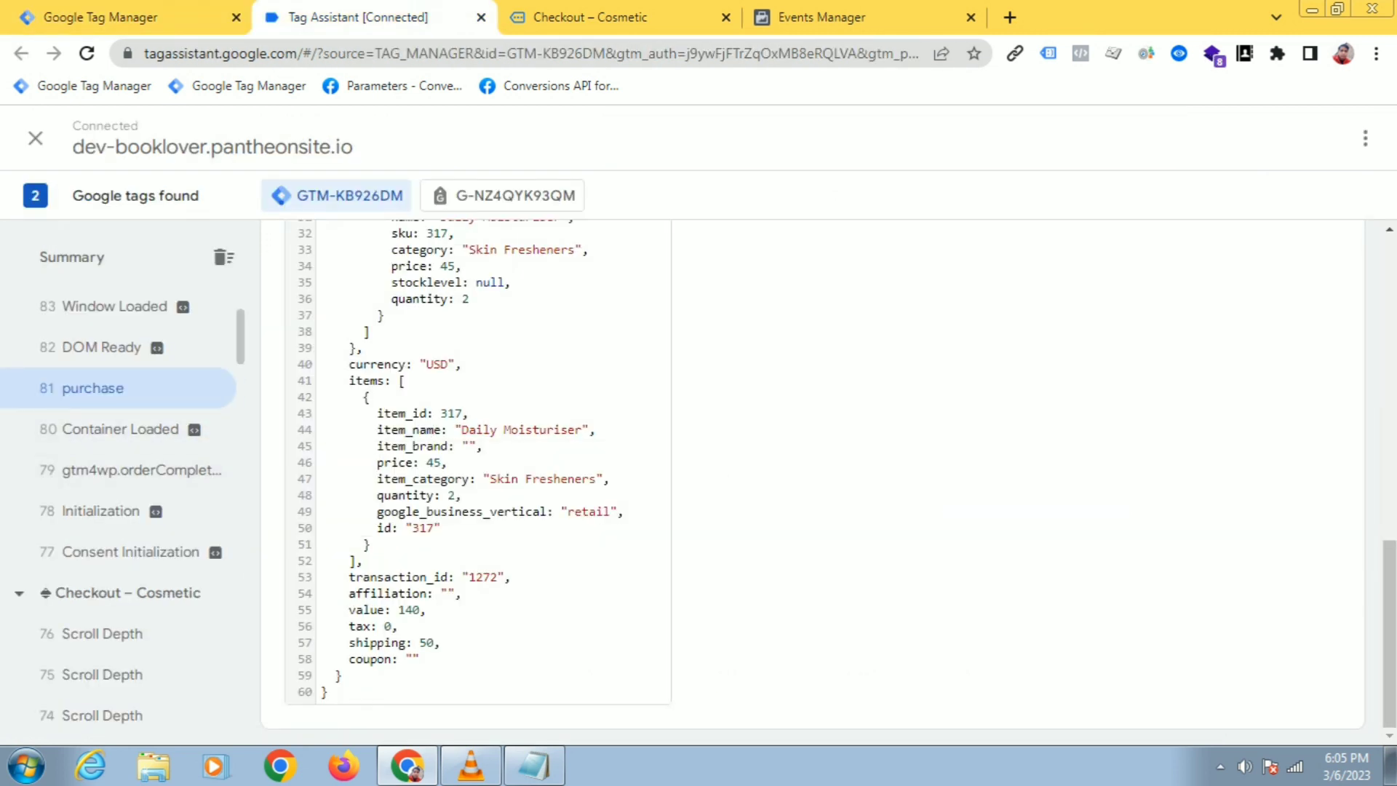
{"action": "left_click", "coordinate": [138, 17]}
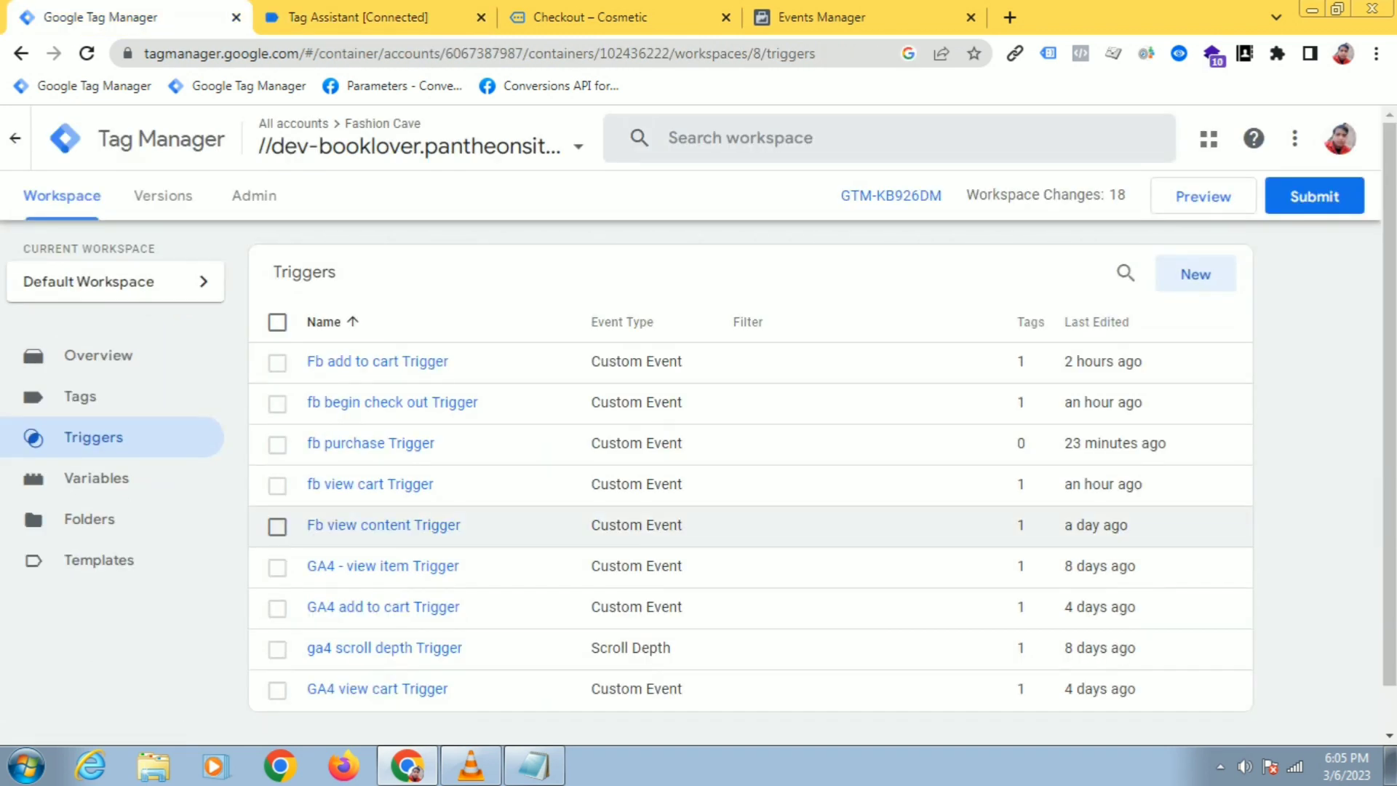
{"action": "left_click", "coordinate": [1195, 273]}
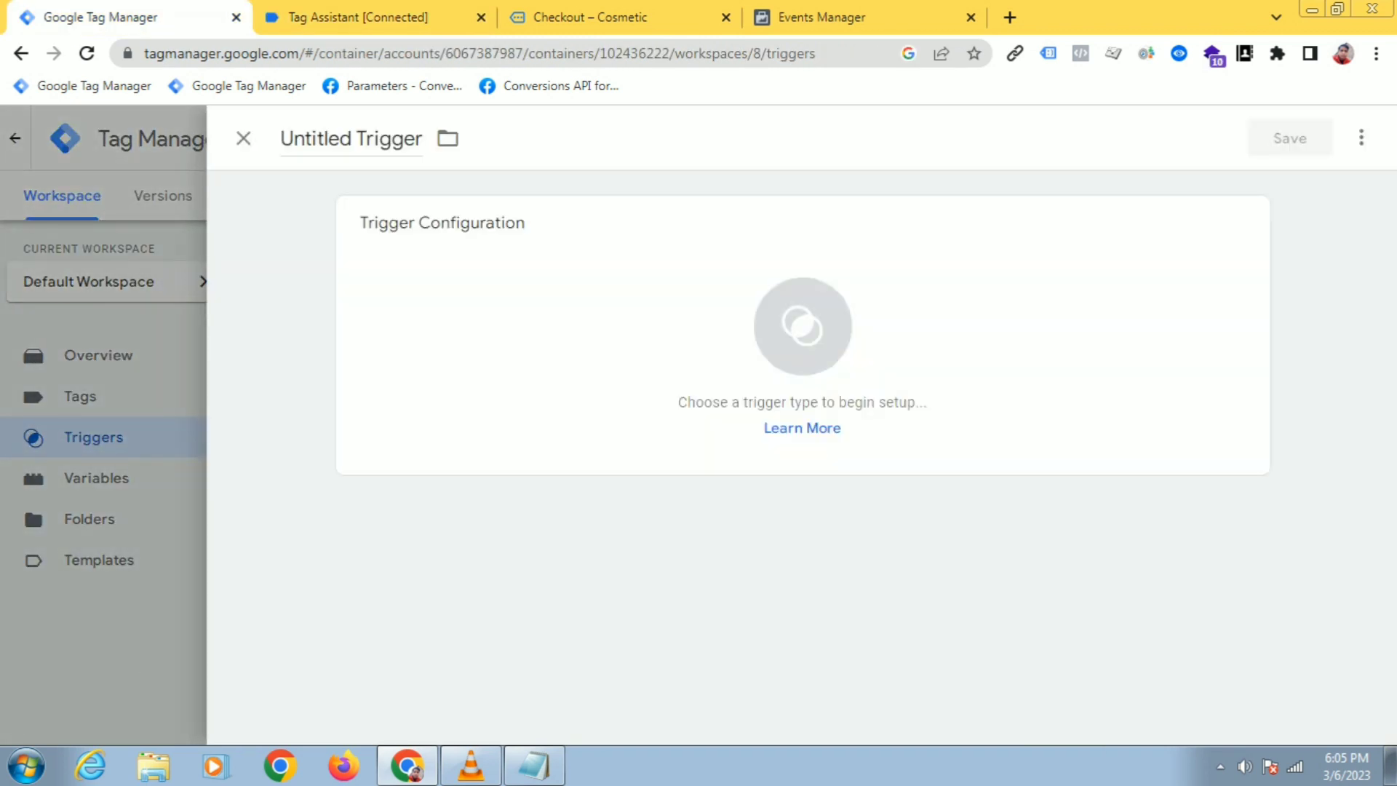
{"action": "double_click", "coordinate": [325, 139]}
{"action": "key", "text": "BackSpace"}
{"action": "type", "text": "fb p"}
{"action": "type", "text": "urcha"}
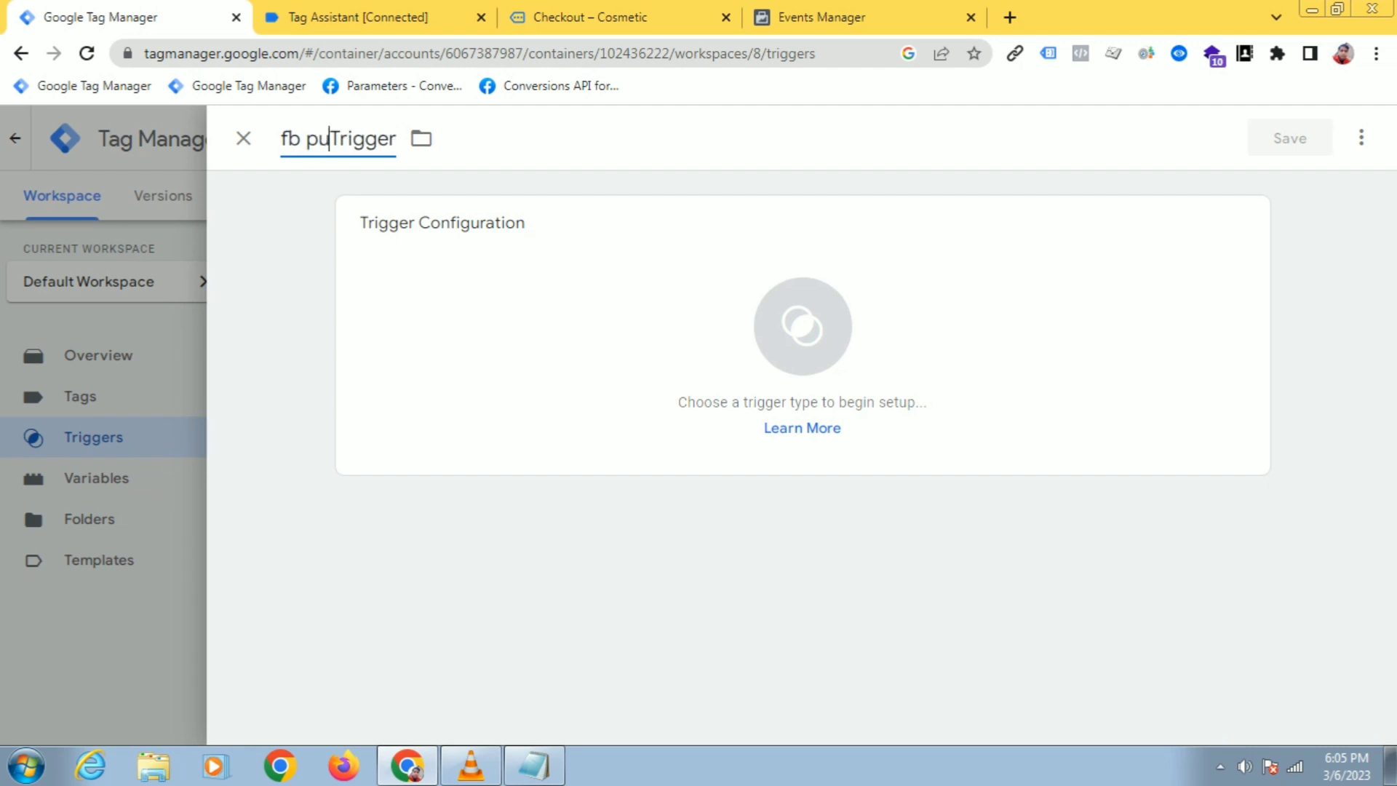
{"action": "type", "text": "se"}
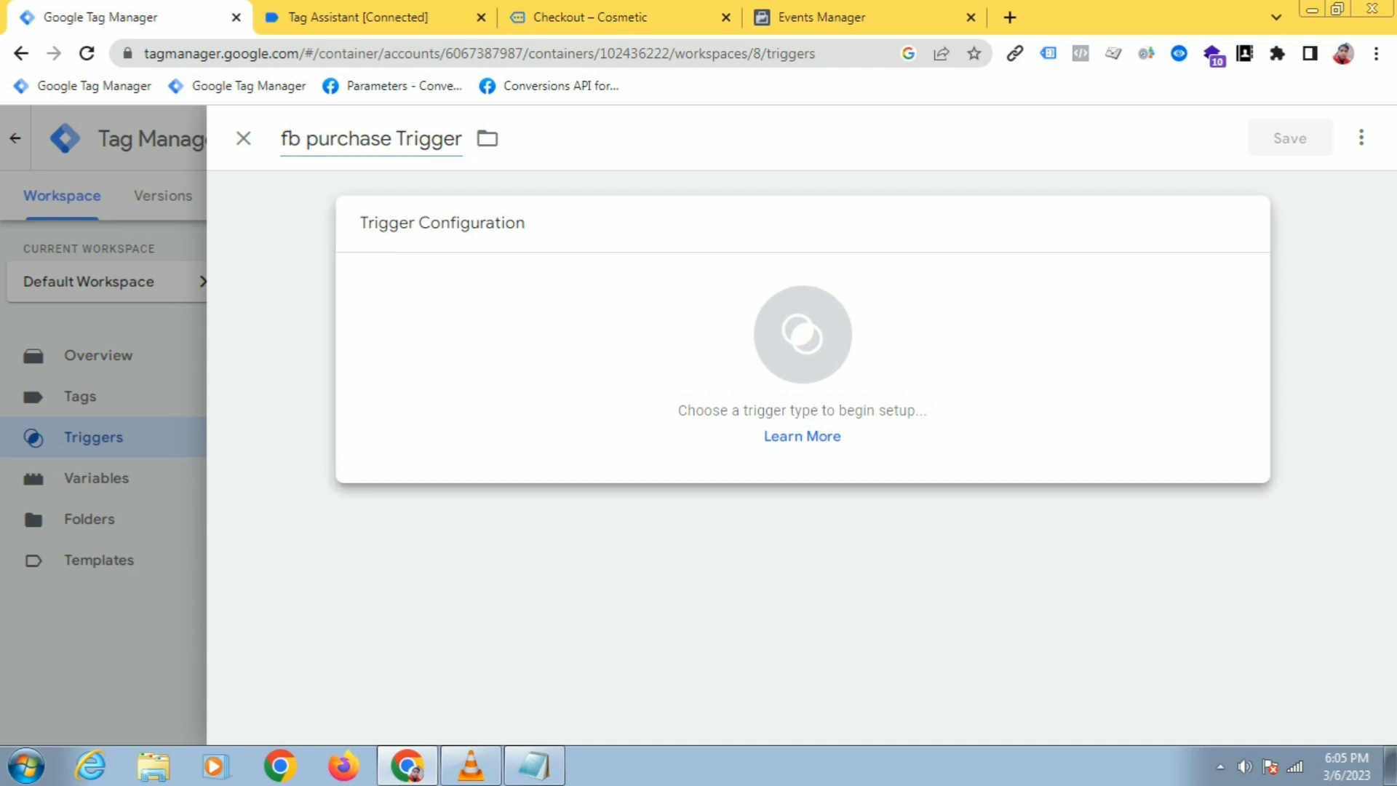
Set the type of the fb purchase trigger to Custom Event
{"action": "left_click", "coordinate": [801, 326]}
{"action": "scroll", "coordinate": [1062, 456], "scroll_direction": "down", "scroll_amount": 4}
{"action": "scroll", "coordinate": [1062, 509], "scroll_direction": "down", "scroll_amount": 4}
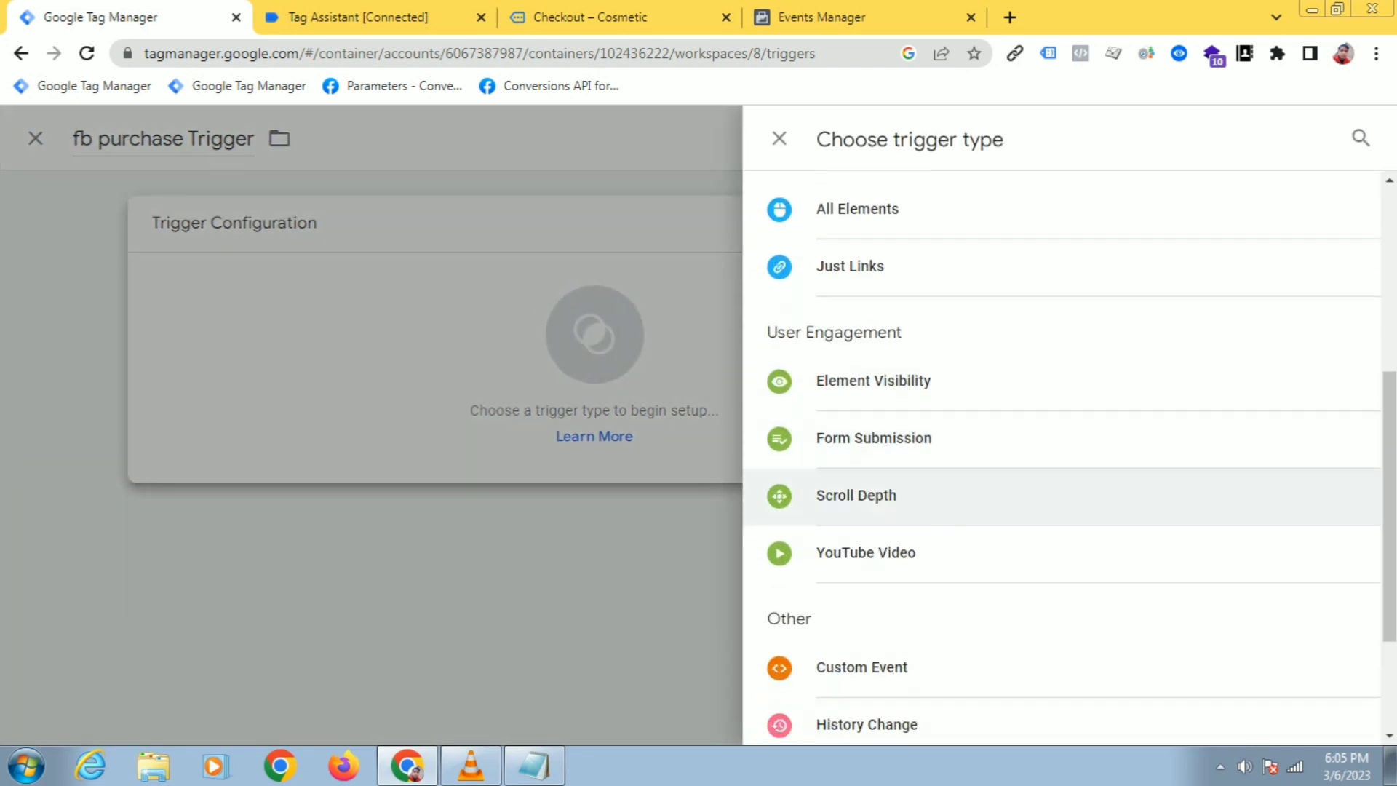
{"action": "left_click", "coordinate": [861, 485]}
Switch to Tag Assistant and copy the event name "purchase" from the purchase event's API call
{"action": "left_click", "coordinate": [499, 428]}
{"action": "left_click", "coordinate": [434, 27]}
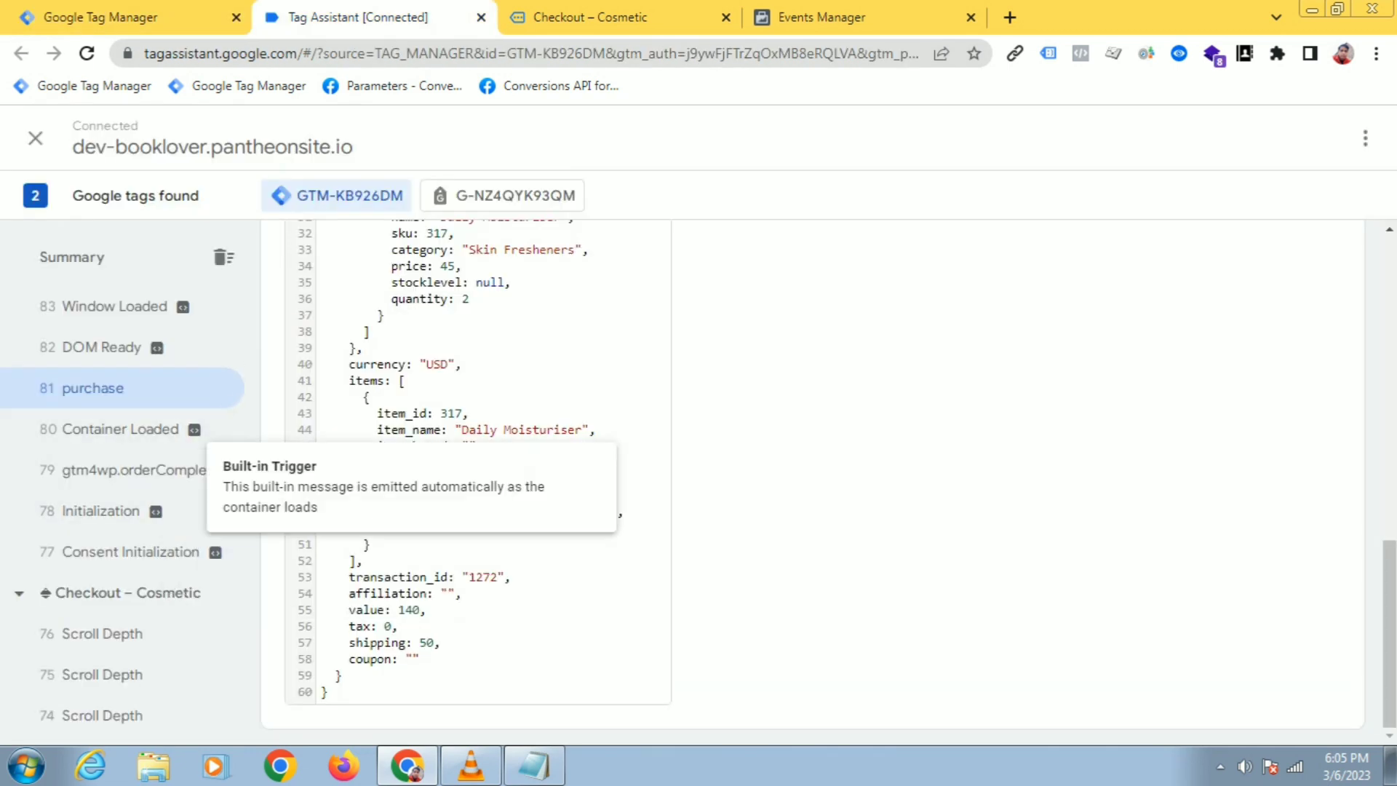
{"action": "scroll", "coordinate": [466, 480], "scroll_direction": "up", "scroll_amount": 10}
{"action": "left_click", "coordinate": [427, 379]}
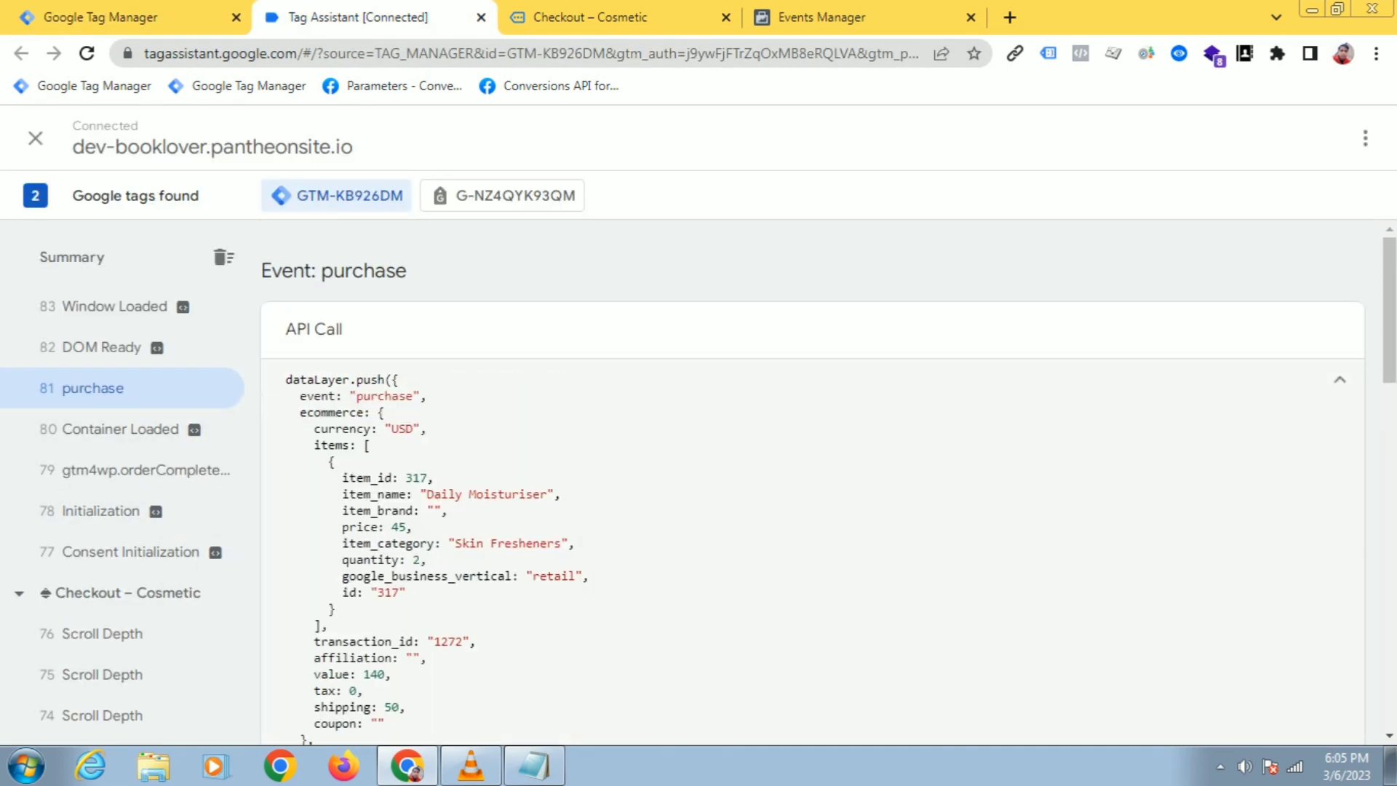
{"action": "double_click", "coordinate": [391, 396]}
{"action": "key", "text": "ctrl+c"}
{"action": "right_click", "coordinate": [393, 398]}
{"action": "left_click", "coordinate": [422, 413]}
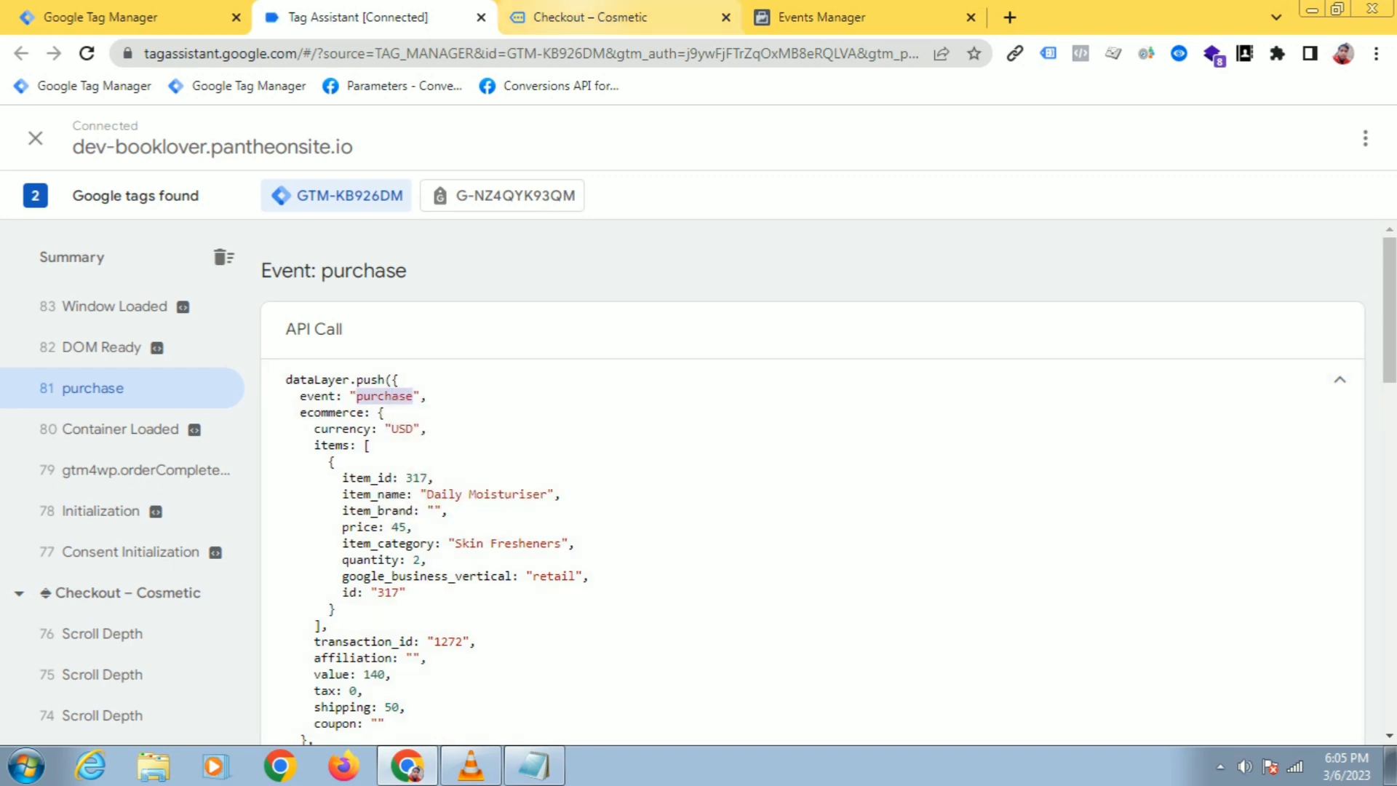
Return to Google Tag Manager and paste "purchase" as the custom event trigger's event name
{"action": "left_click", "coordinate": [609, 17]}
{"action": "left_click", "coordinate": [127, 16]}
{"action": "left_click", "coordinate": [499, 428]}
{"action": "right_click", "coordinate": [531, 430]}
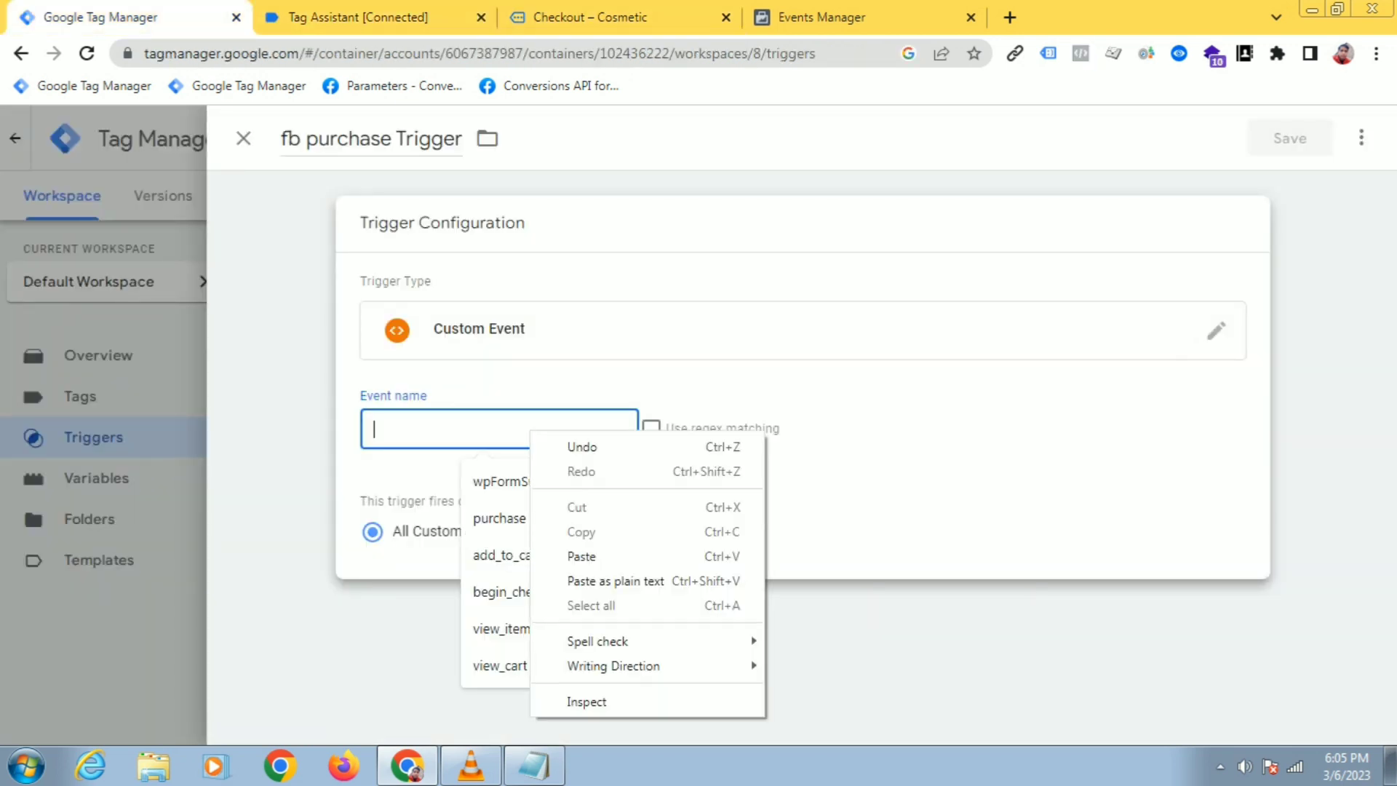
{"action": "left_click", "coordinate": [616, 580]}
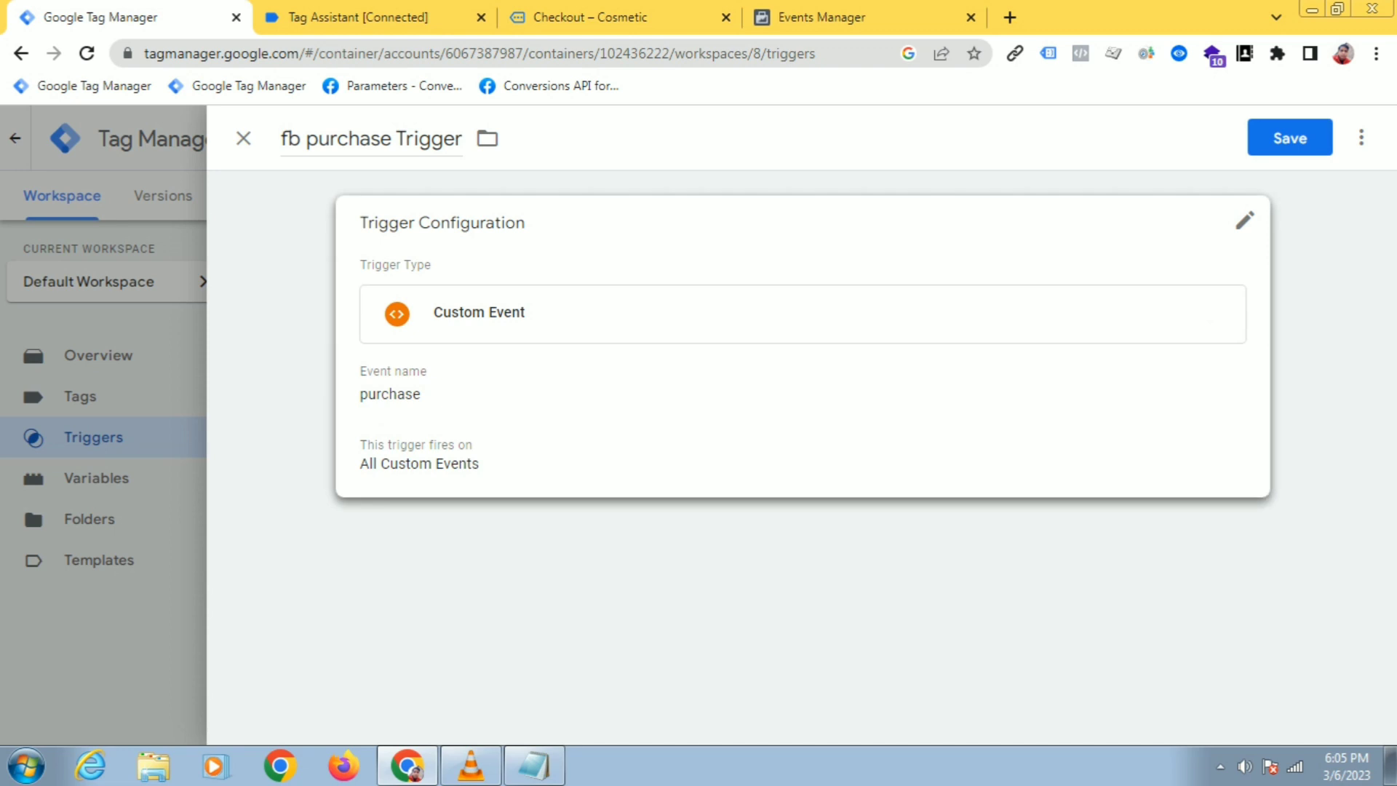
Rename the trigger as "fb purchase Triggerr" and save it
{"action": "left_click", "coordinate": [1288, 137]}
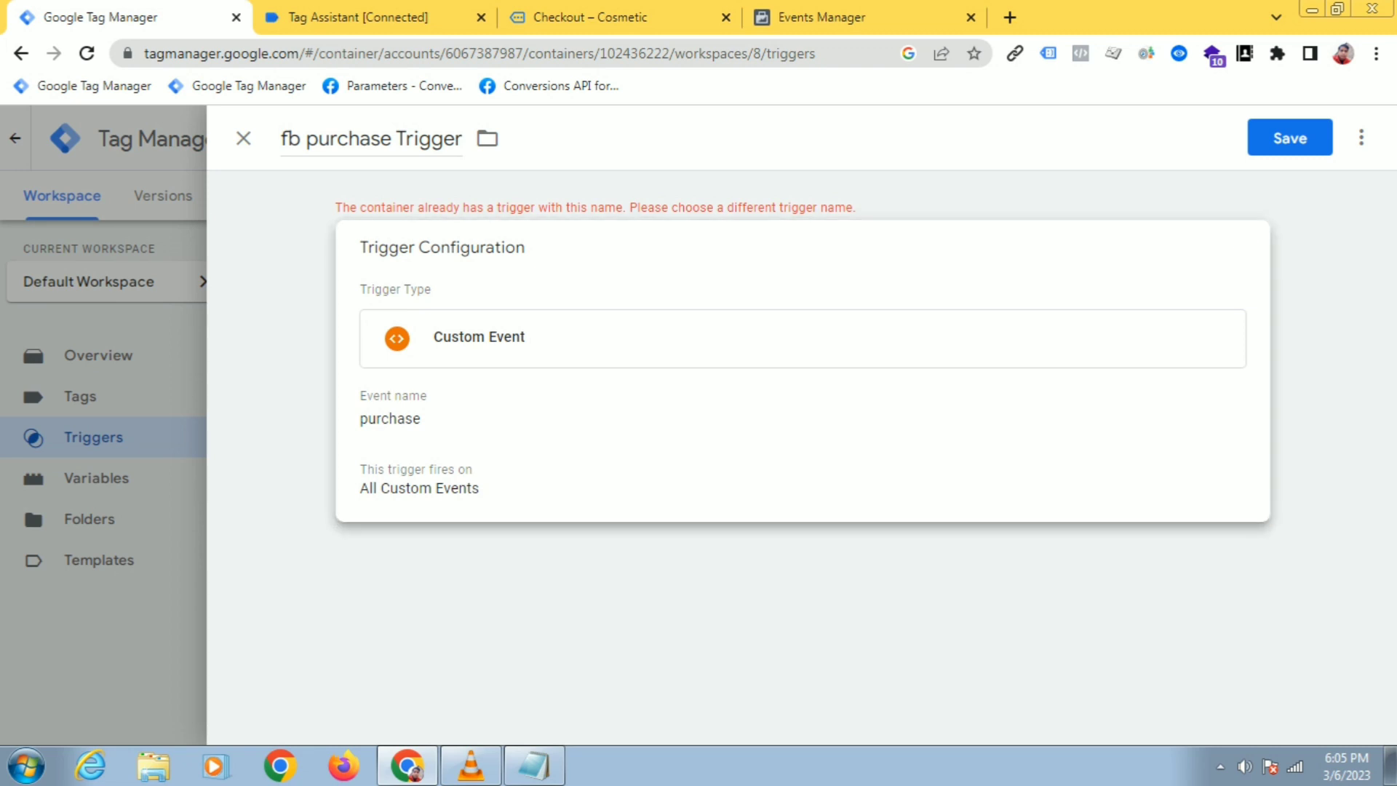
{"action": "left_click", "coordinate": [391, 138]}
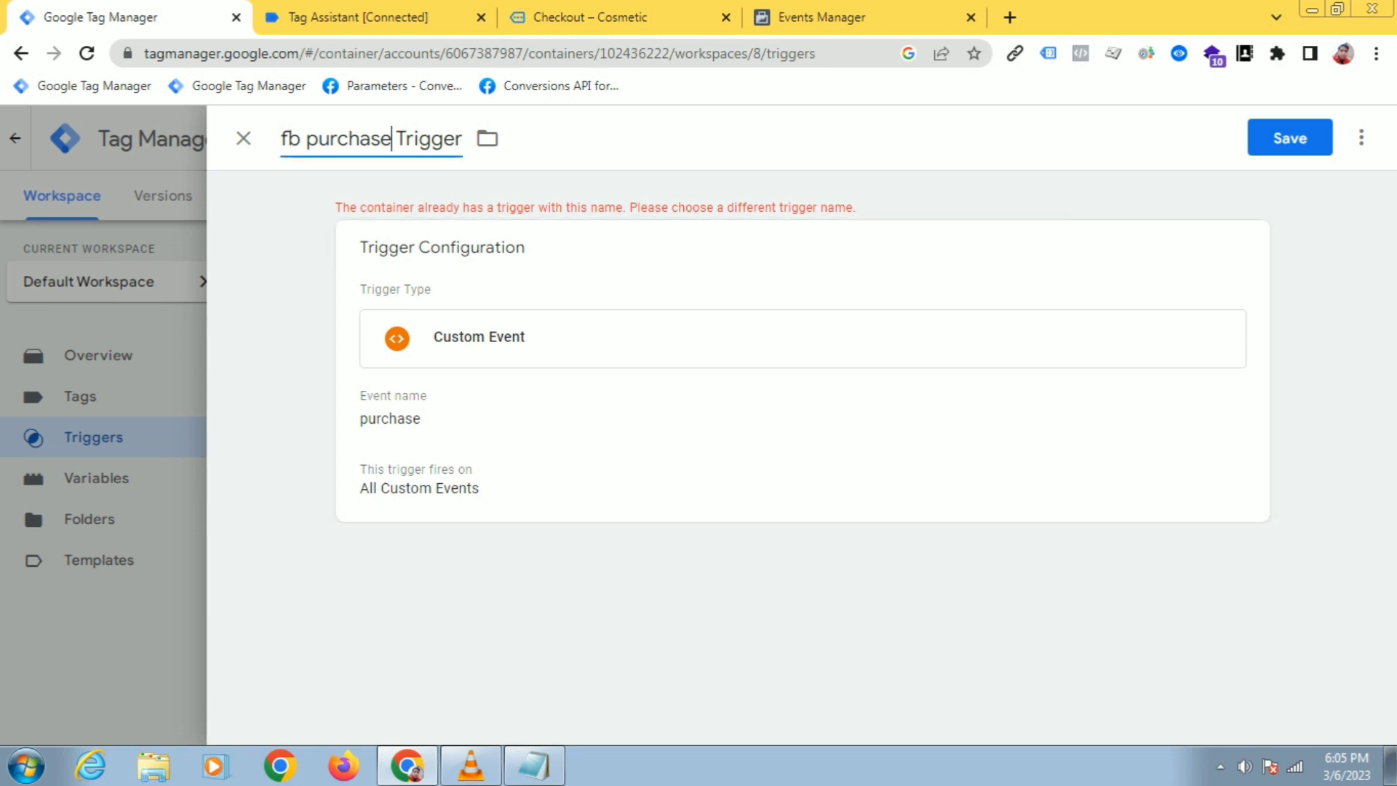
{"action": "left_click", "coordinate": [461, 138]}
{"action": "type", "text": "r"}
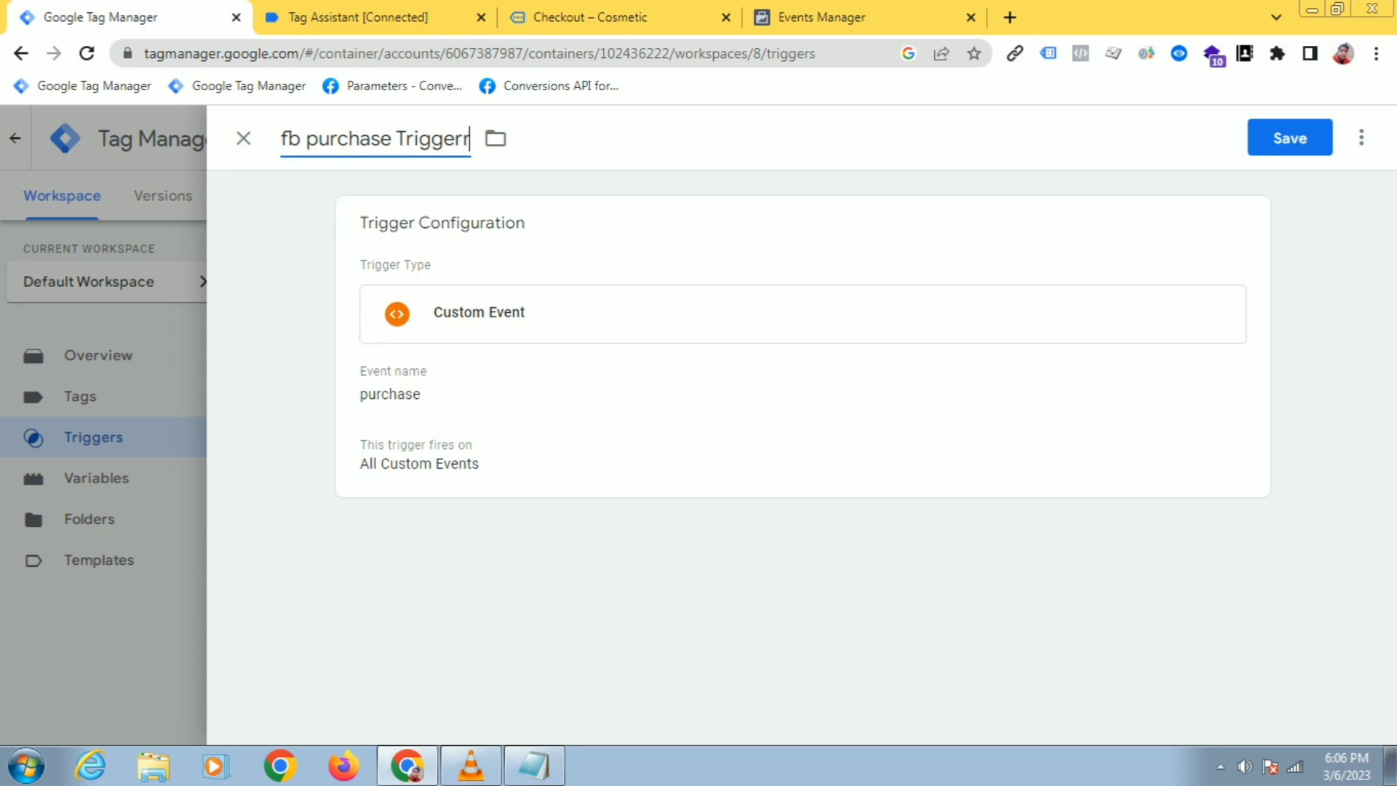
{"action": "left_click", "coordinate": [1288, 137]}
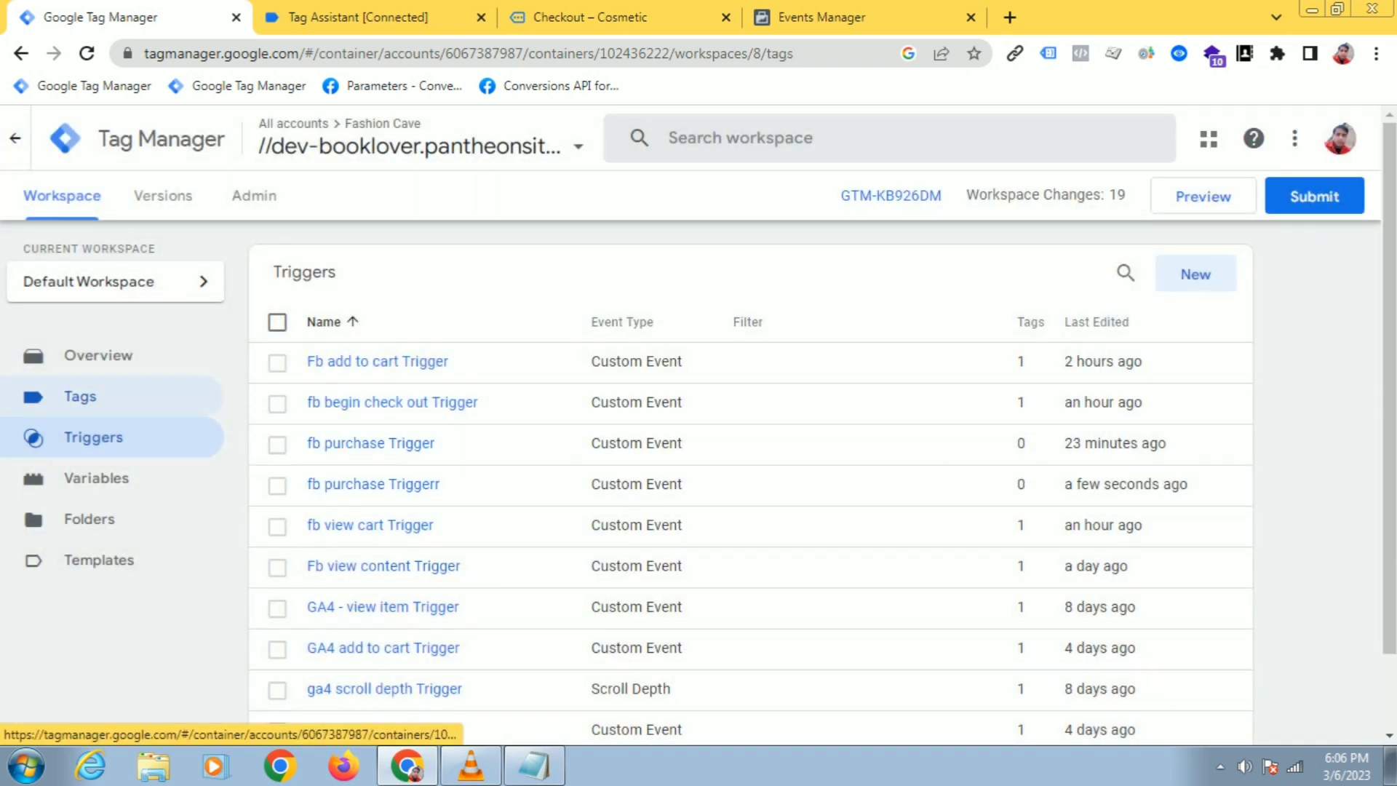
Start a new tag in the workspace and name it "fb purchase Tag"
{"action": "left_click", "coordinate": [80, 396]}
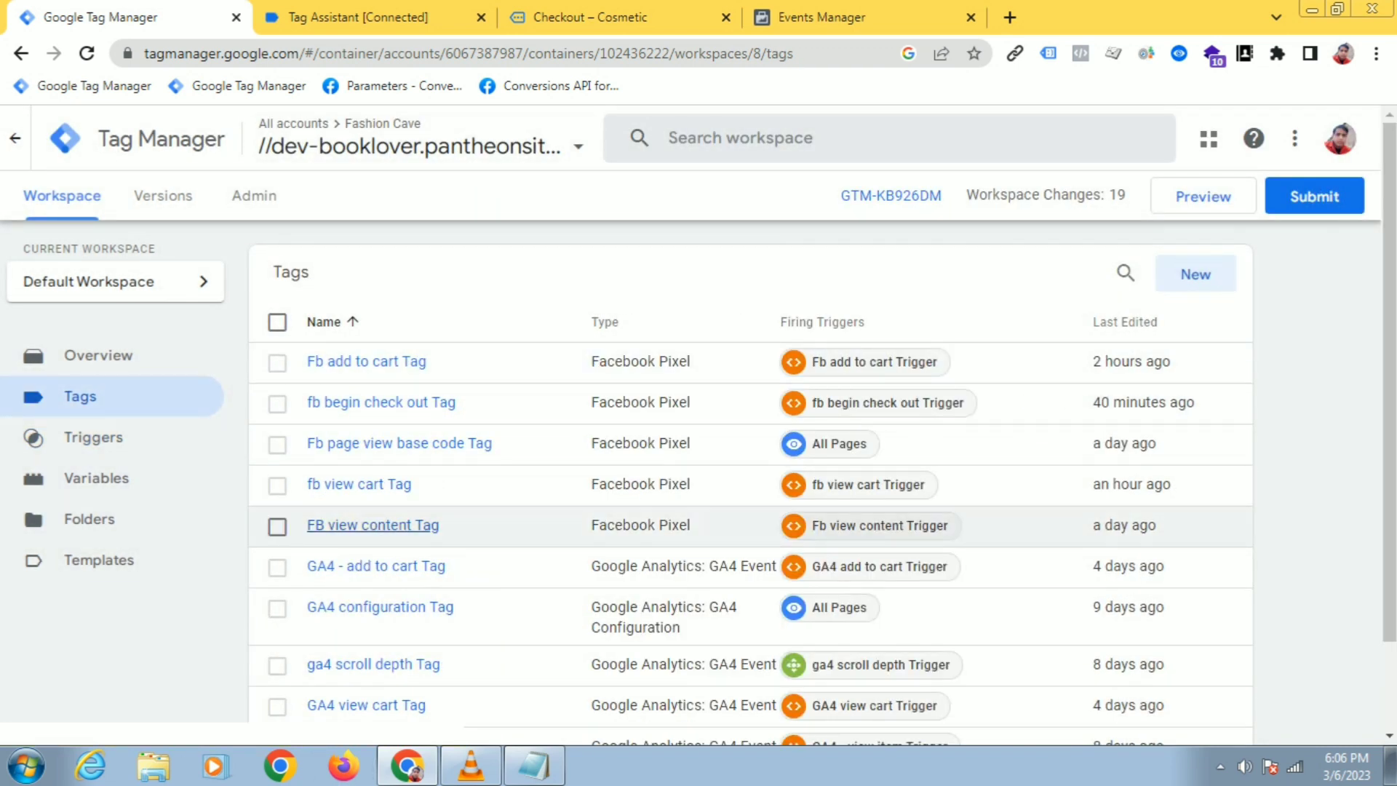
{"action": "left_click", "coordinate": [430, 17]}
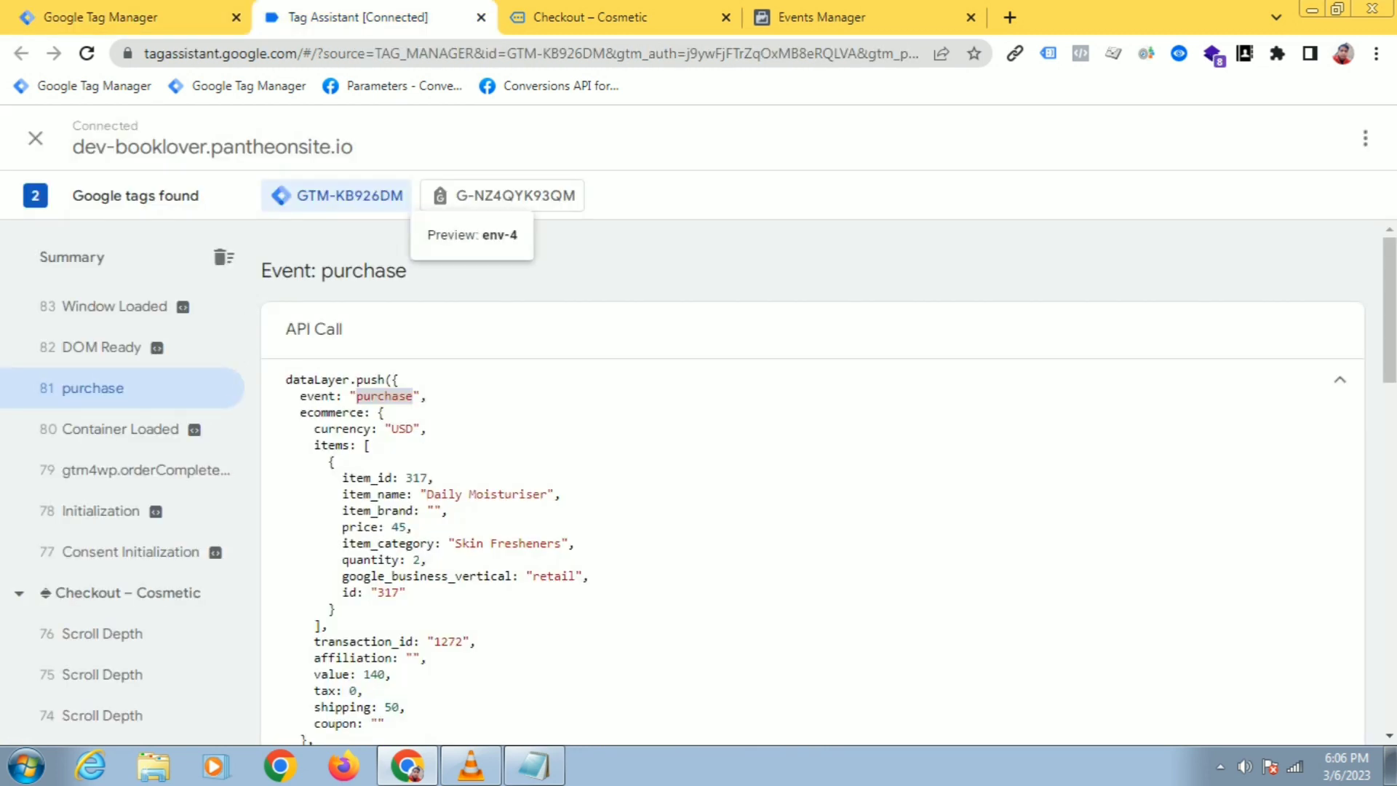
{"action": "left_click", "coordinate": [131, 18]}
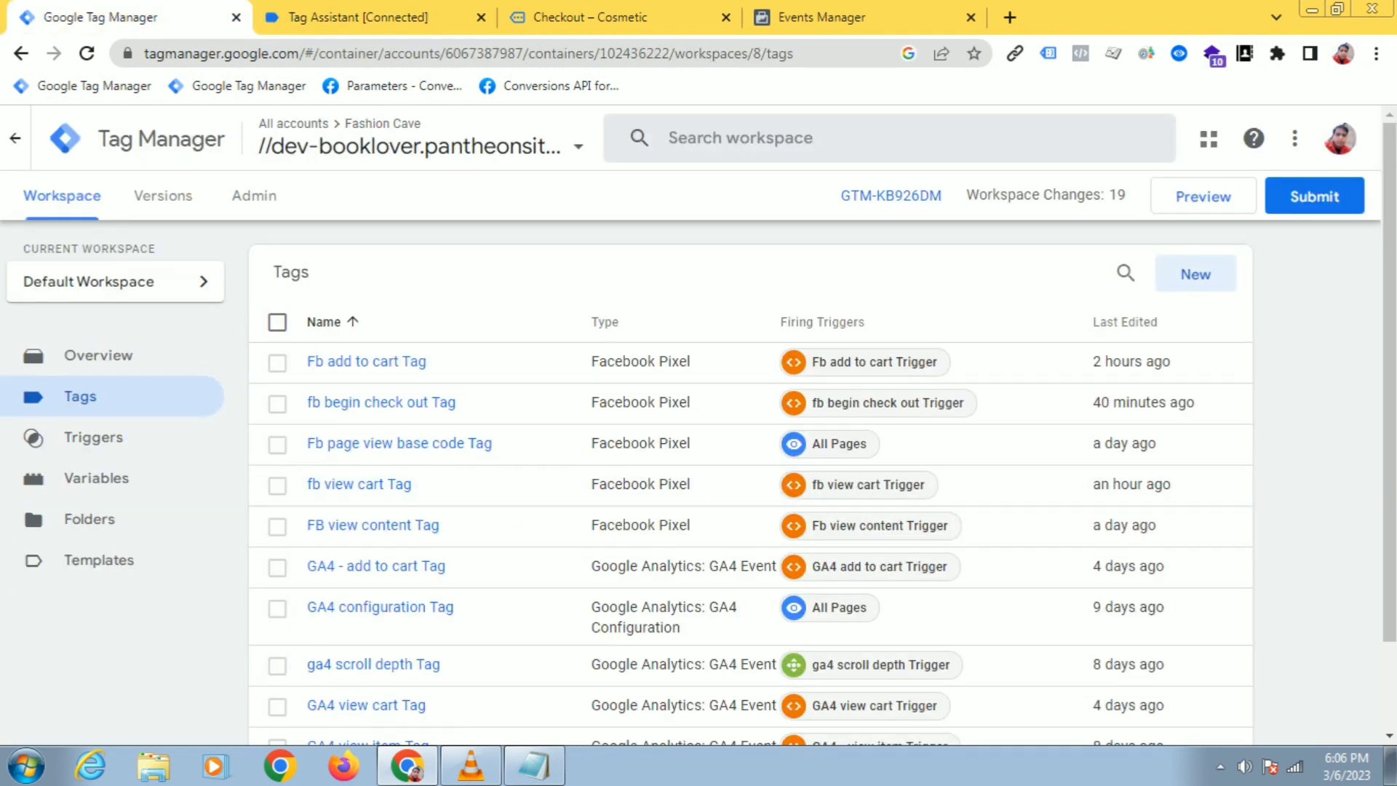
{"action": "left_click", "coordinate": [1195, 274]}
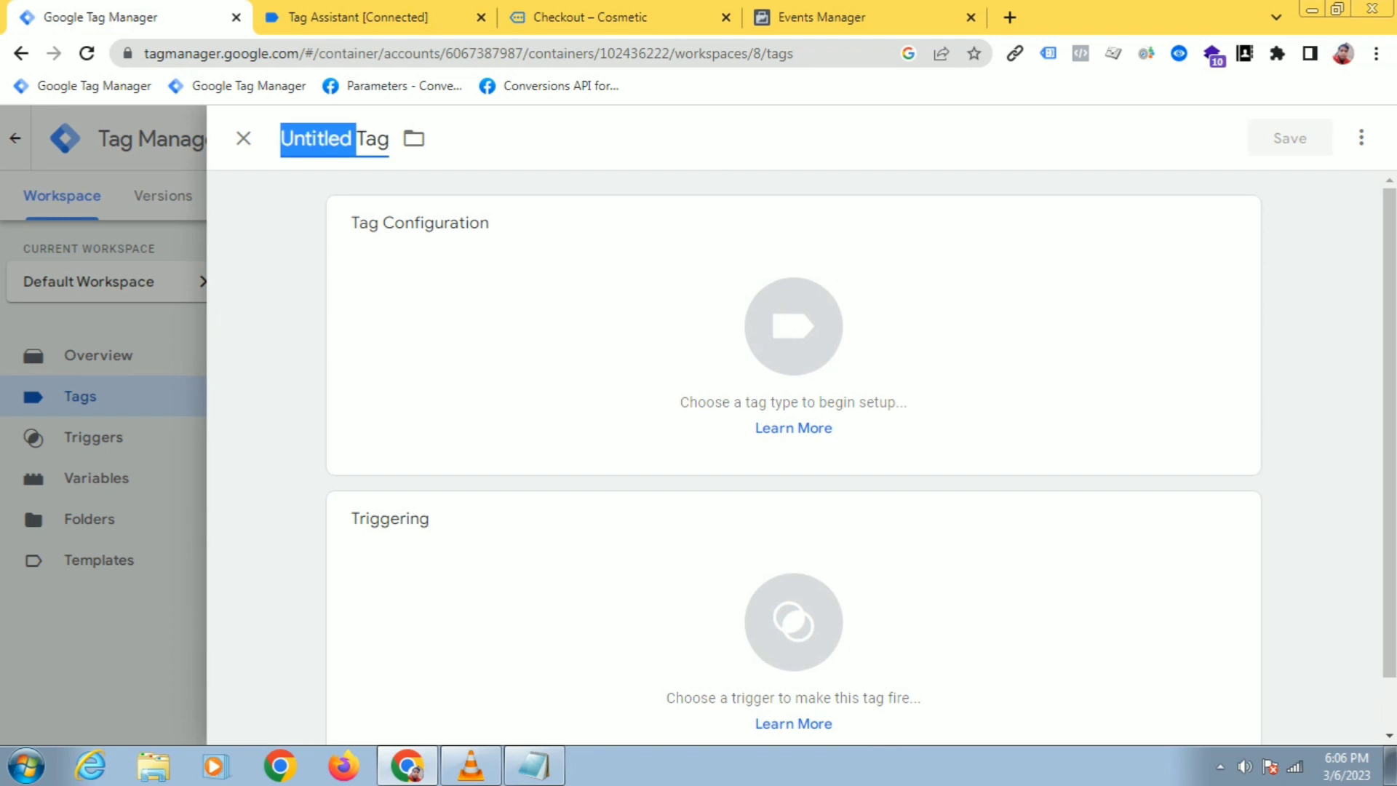
{"action": "type", "text": "fb purchase"}
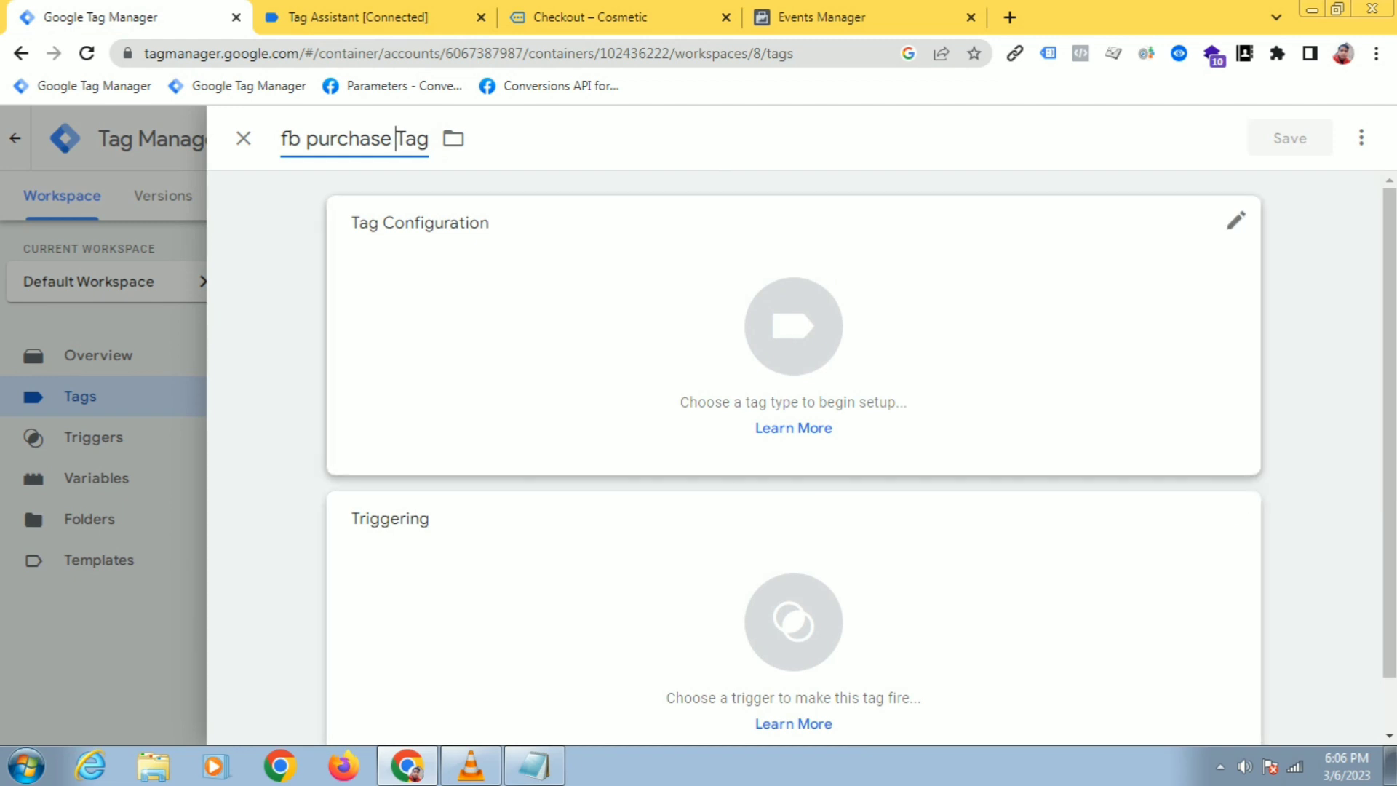
Set the tag type to Facebook Pixel and use the "fb contant variable" as its pixel ID
{"action": "left_click", "coordinate": [793, 326]}
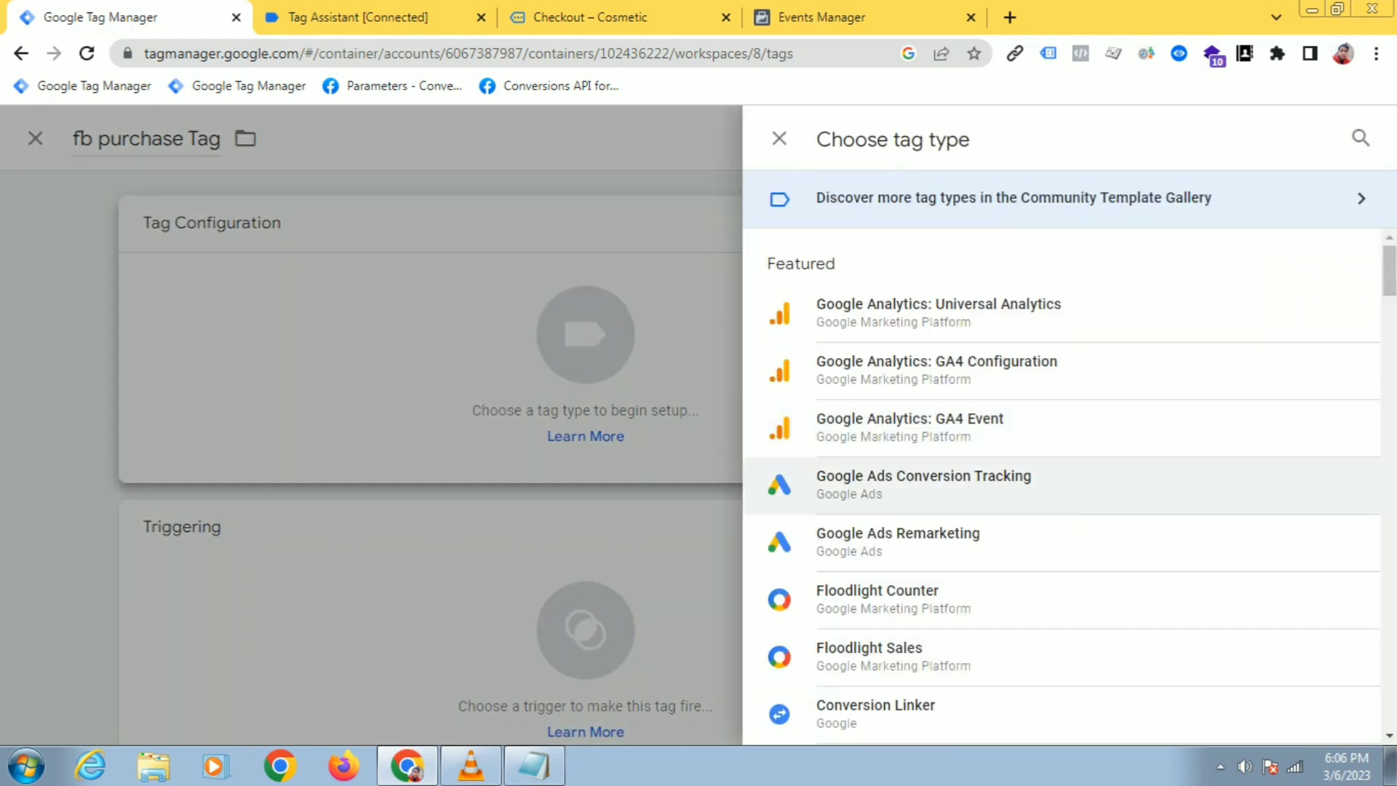
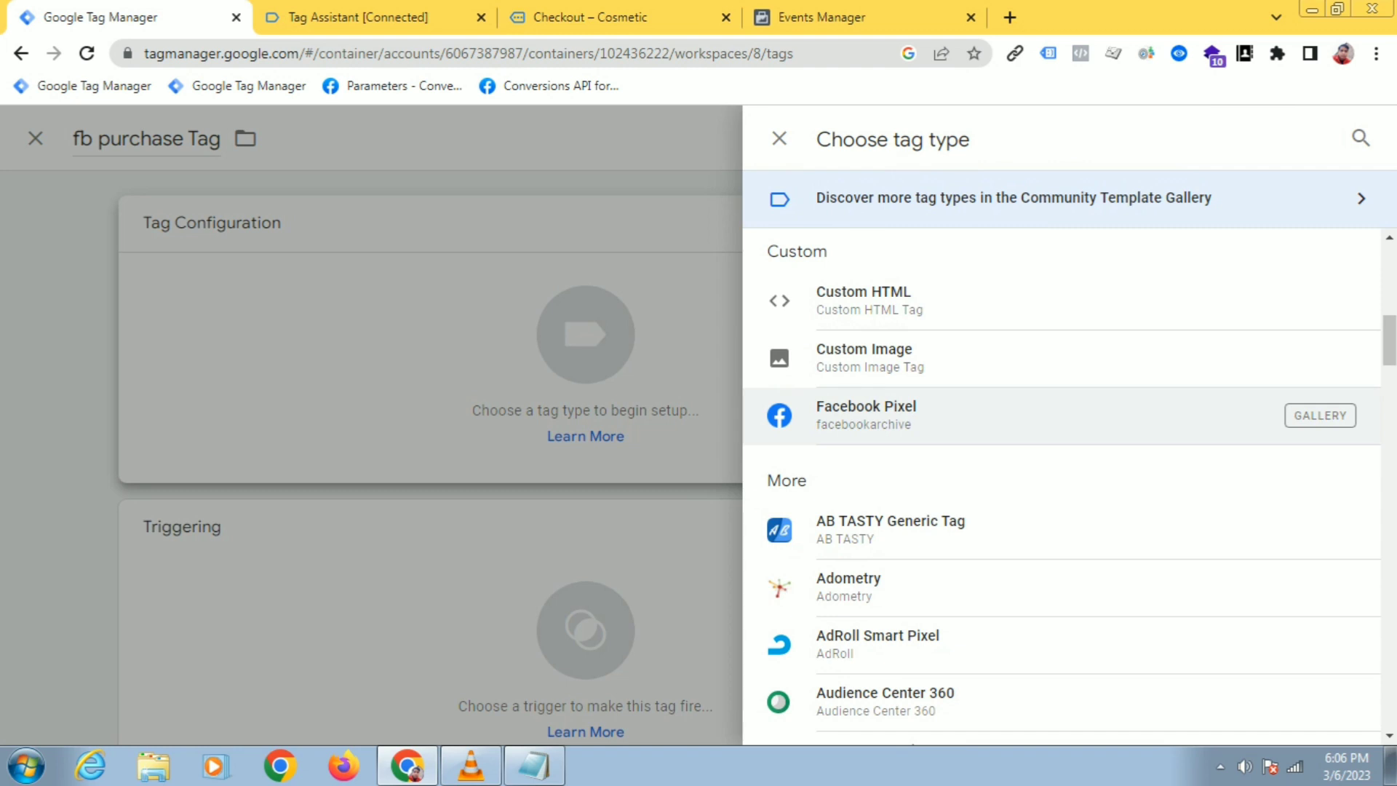
{"action": "left_click", "coordinate": [607, 470]}
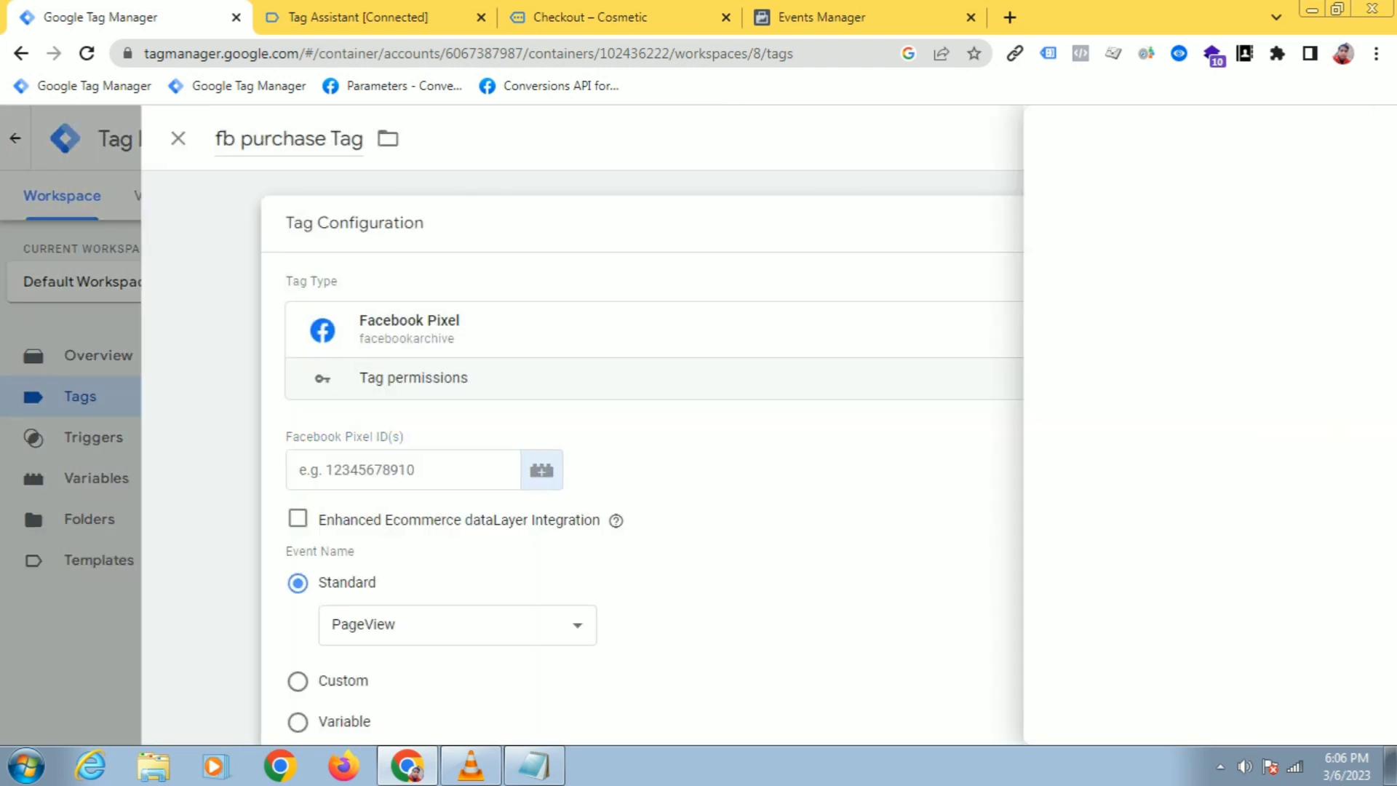
{"action": "scroll", "coordinate": [793, 424], "scroll_direction": "down", "scroll_amount": 5}
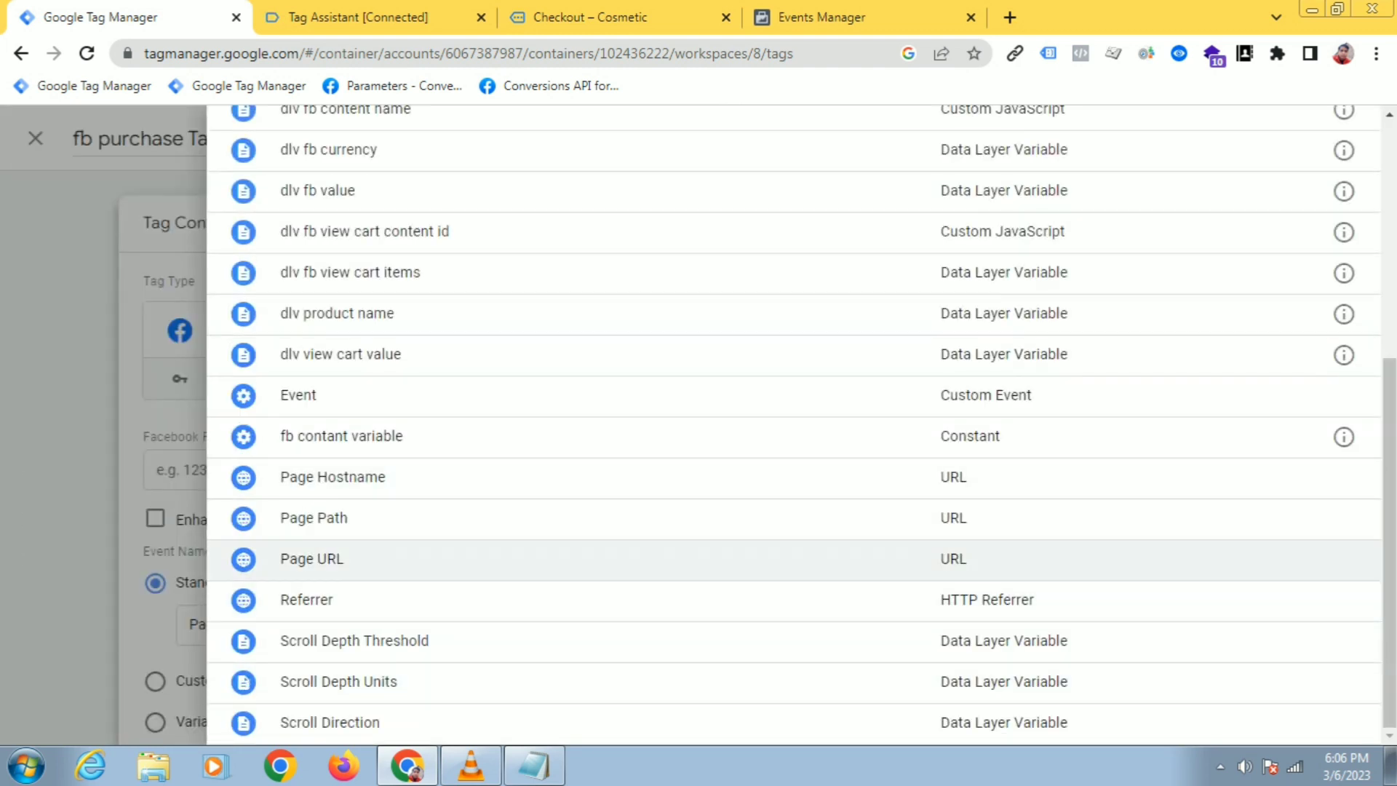
{"action": "left_click", "coordinate": [342, 437]}
Set the tag's standard event name to Purchase
{"action": "scroll", "coordinate": [800, 436], "scroll_direction": "down", "scroll_amount": 3}
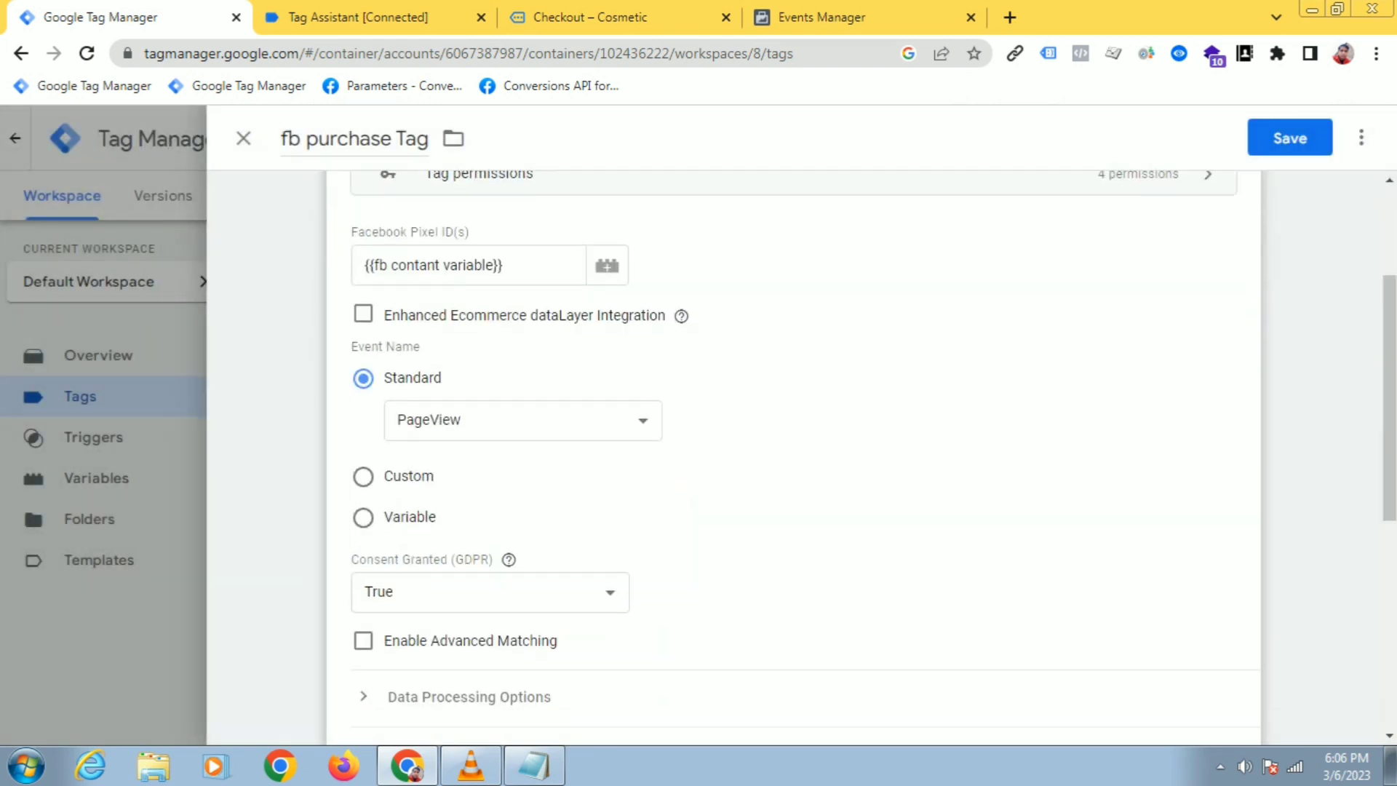
{"action": "left_click", "coordinate": [522, 420]}
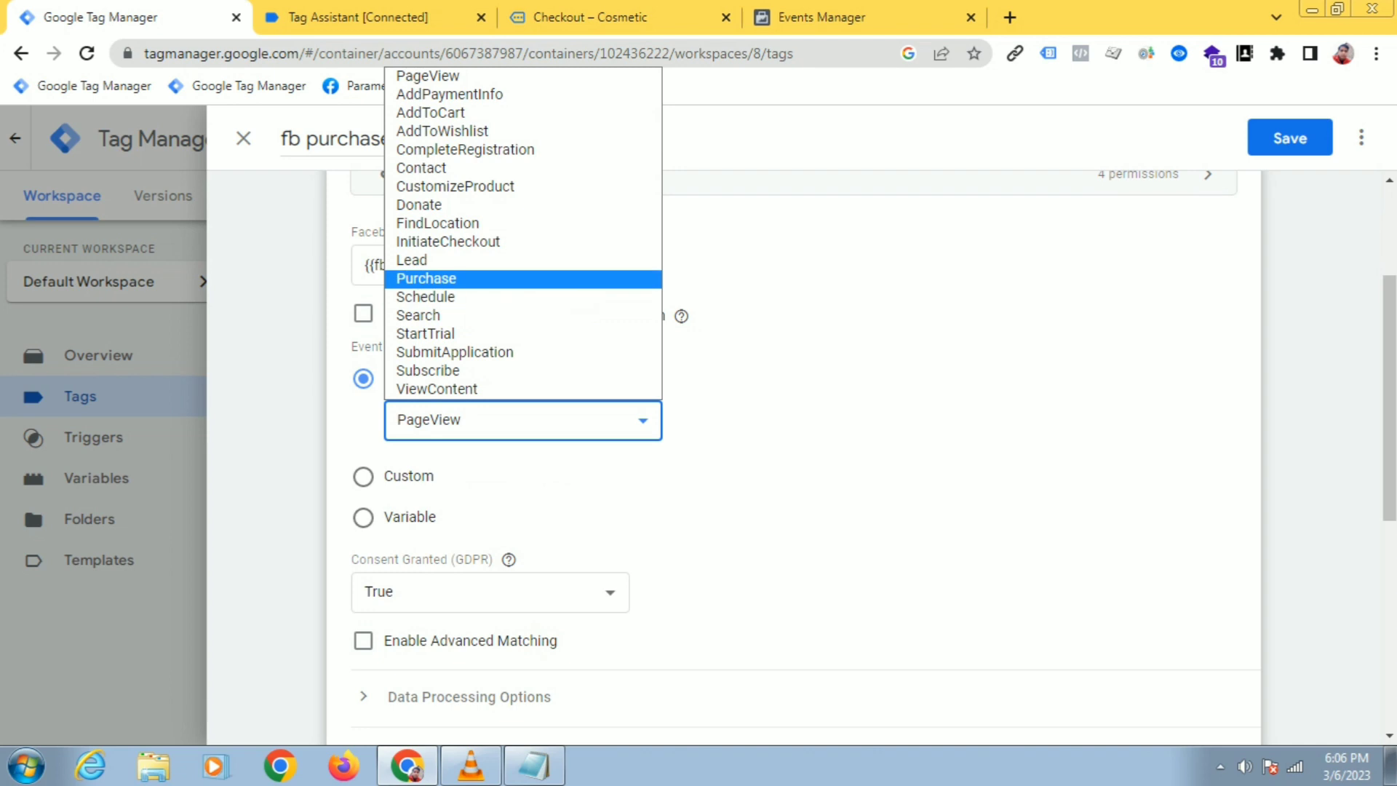
{"action": "left_click", "coordinate": [426, 278]}
Add five empty property rows to the tag's Object Properties
{"action": "scroll", "coordinate": [801, 437], "scroll_direction": "down", "scroll_amount": 4}
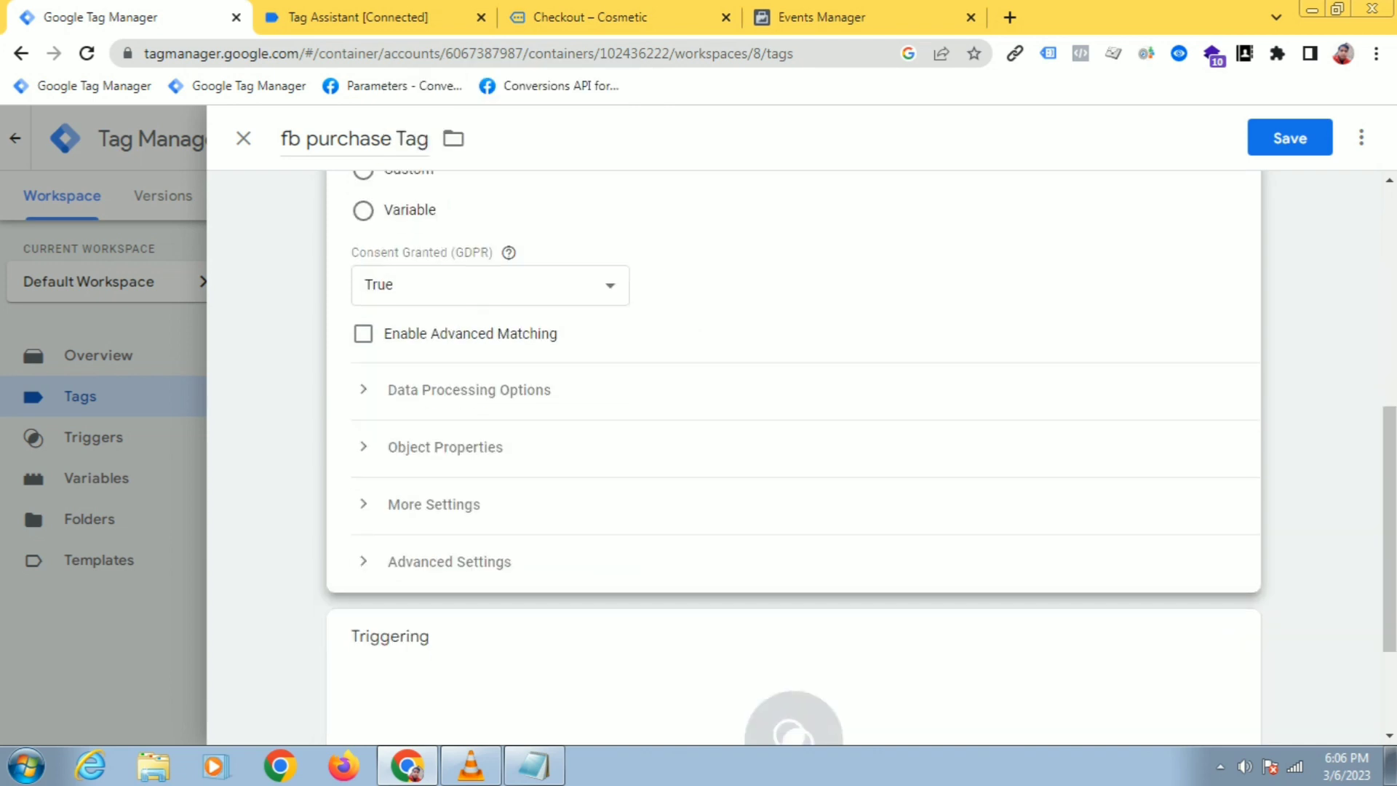
{"action": "left_click", "coordinate": [445, 446]}
{"action": "scroll", "coordinate": [793, 457], "scroll_direction": "down", "scroll_amount": 3}
{"action": "left_click", "coordinate": [456, 399]}
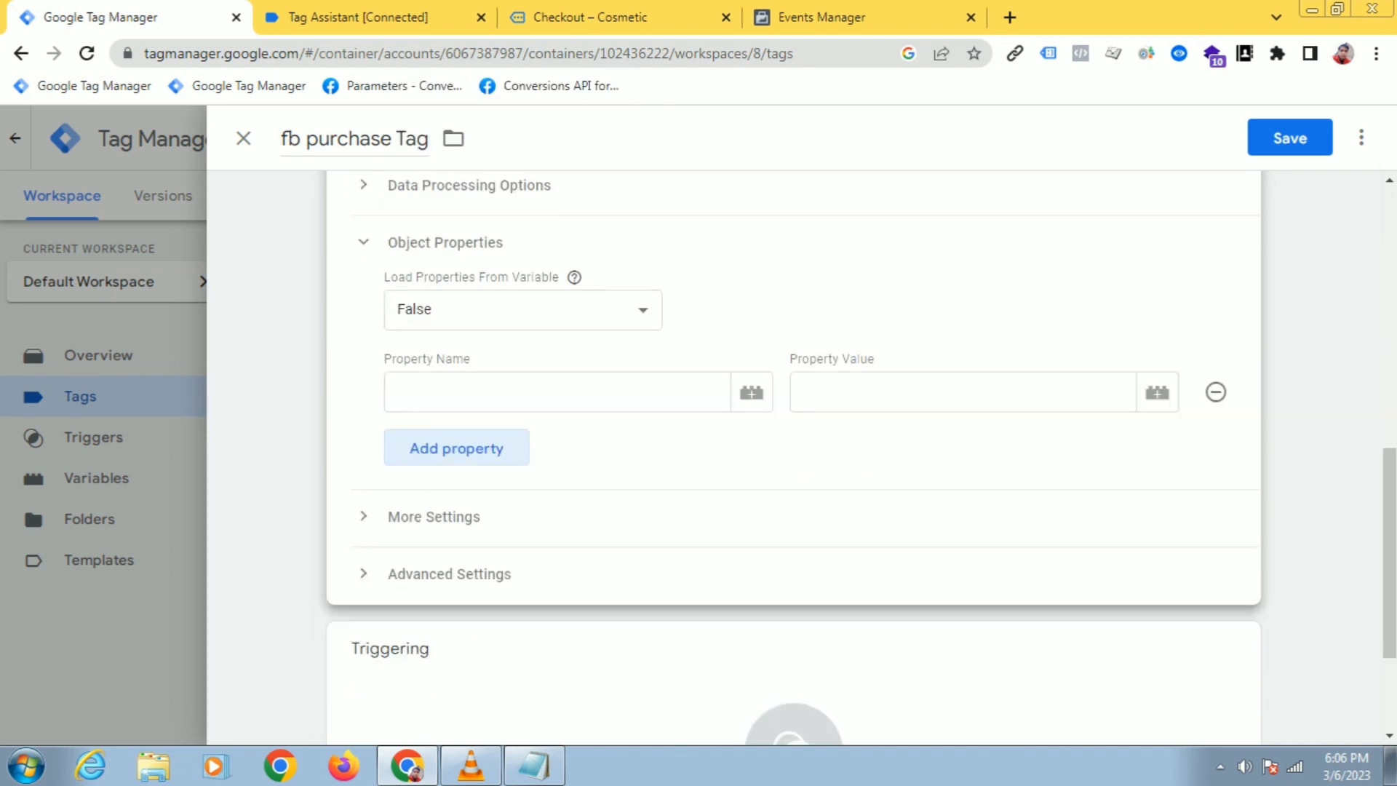
{"action": "left_click", "coordinate": [456, 448]}
{"action": "left_click", "coordinate": [456, 497]}
{"action": "left_click", "coordinate": [456, 546]}
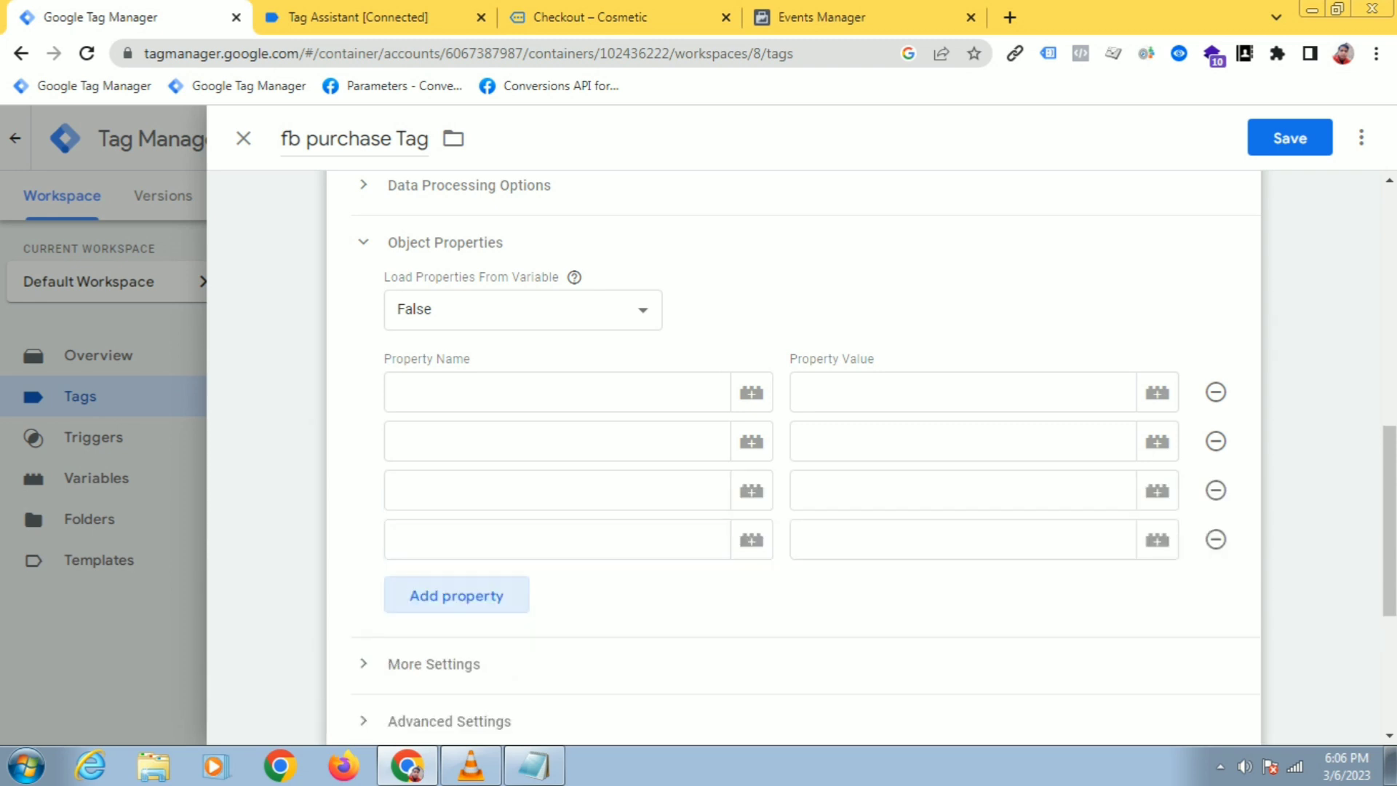
{"action": "scroll", "coordinate": [800, 458], "scroll_direction": "down", "scroll_amount": 4}
Copy "value" from the fb parameter note in Notepad and paste it as the tag's first property name
{"action": "key", "text": "alt+Tab"}
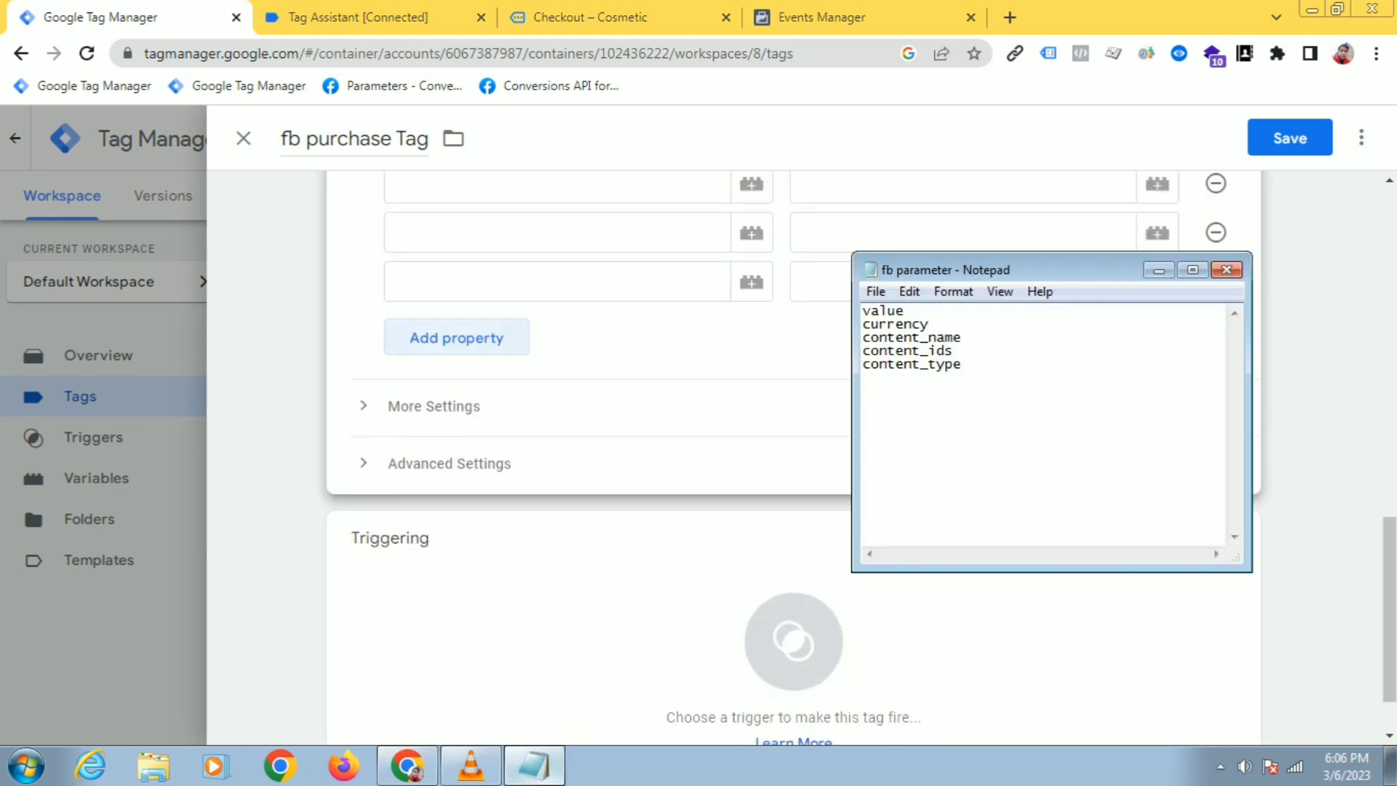
{"action": "key", "text": "shift+Home"}
{"action": "right_click", "coordinate": [866, 311]}
{"action": "left_click", "coordinate": [906, 379]}
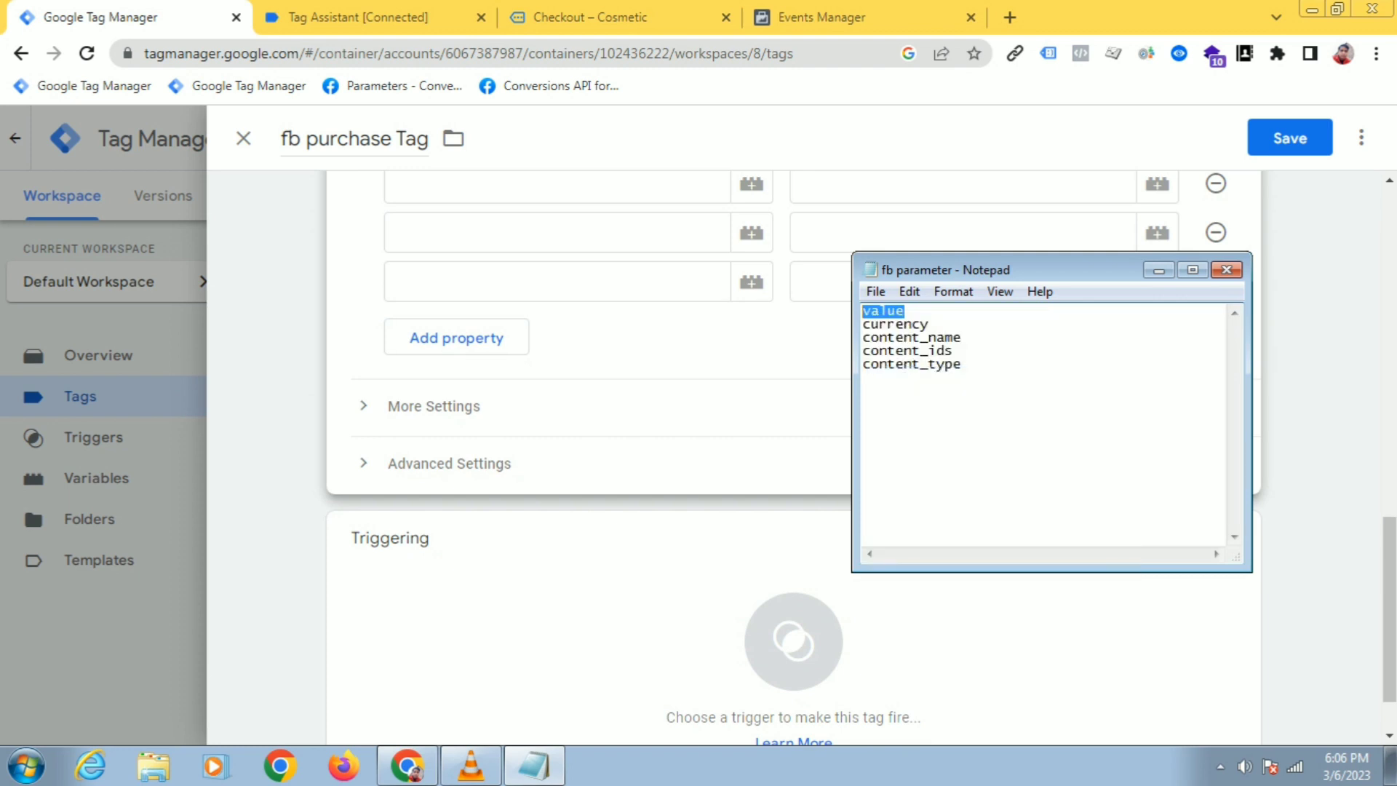
{"action": "left_click", "coordinate": [465, 232]}
{"action": "scroll", "coordinate": [465, 241], "scroll_direction": "up", "scroll_amount": 3}
{"action": "left_click", "coordinate": [467, 291]}
{"action": "right_click", "coordinate": [467, 293]}
{"action": "left_click", "coordinate": [518, 418]}
Check the purchase event's data layer in Tag Assistant and assign the "dlv fb value" variable to the tag's value property
{"action": "left_click", "coordinate": [1158, 289]}
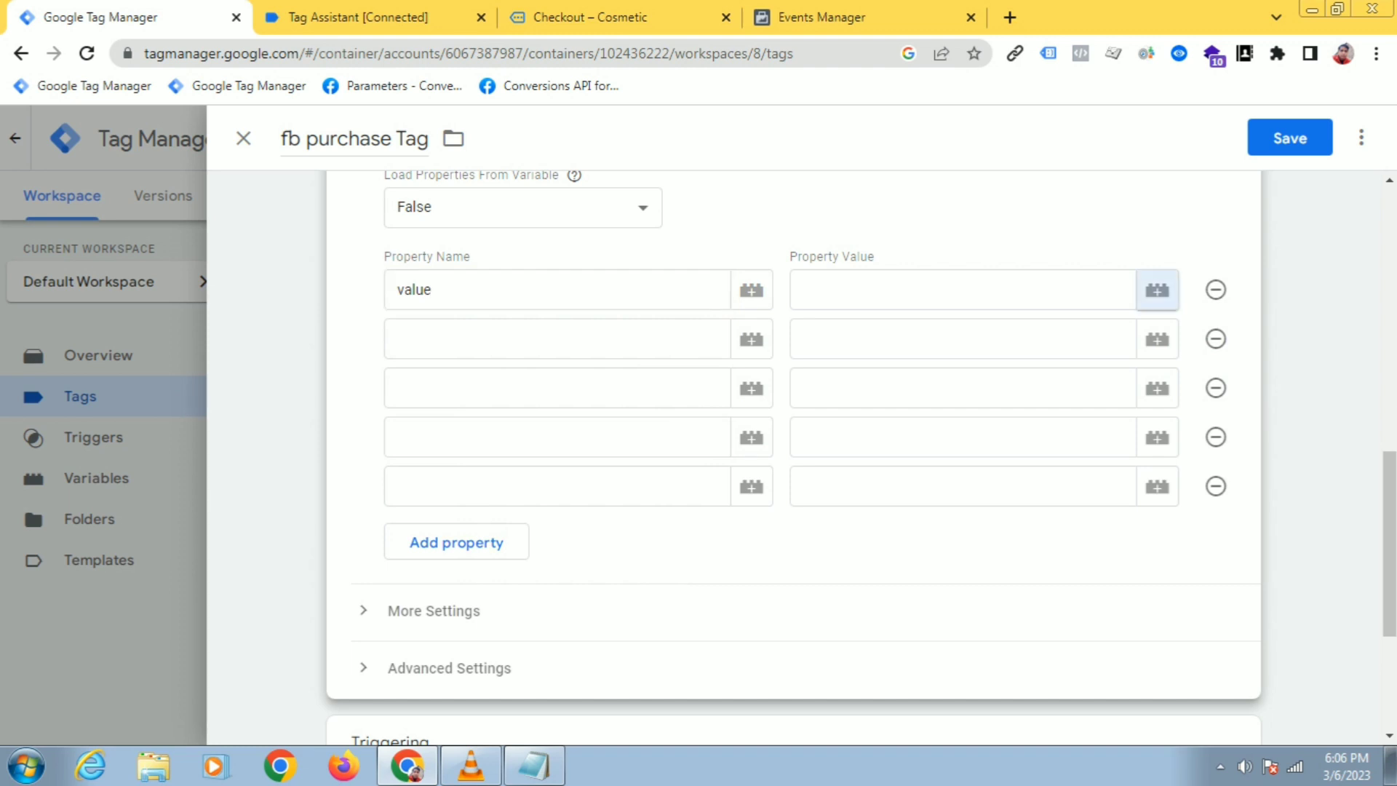
{"action": "left_click", "coordinate": [357, 17]}
{"action": "scroll", "coordinate": [813, 480], "scroll_direction": "down", "scroll_amount": 14}
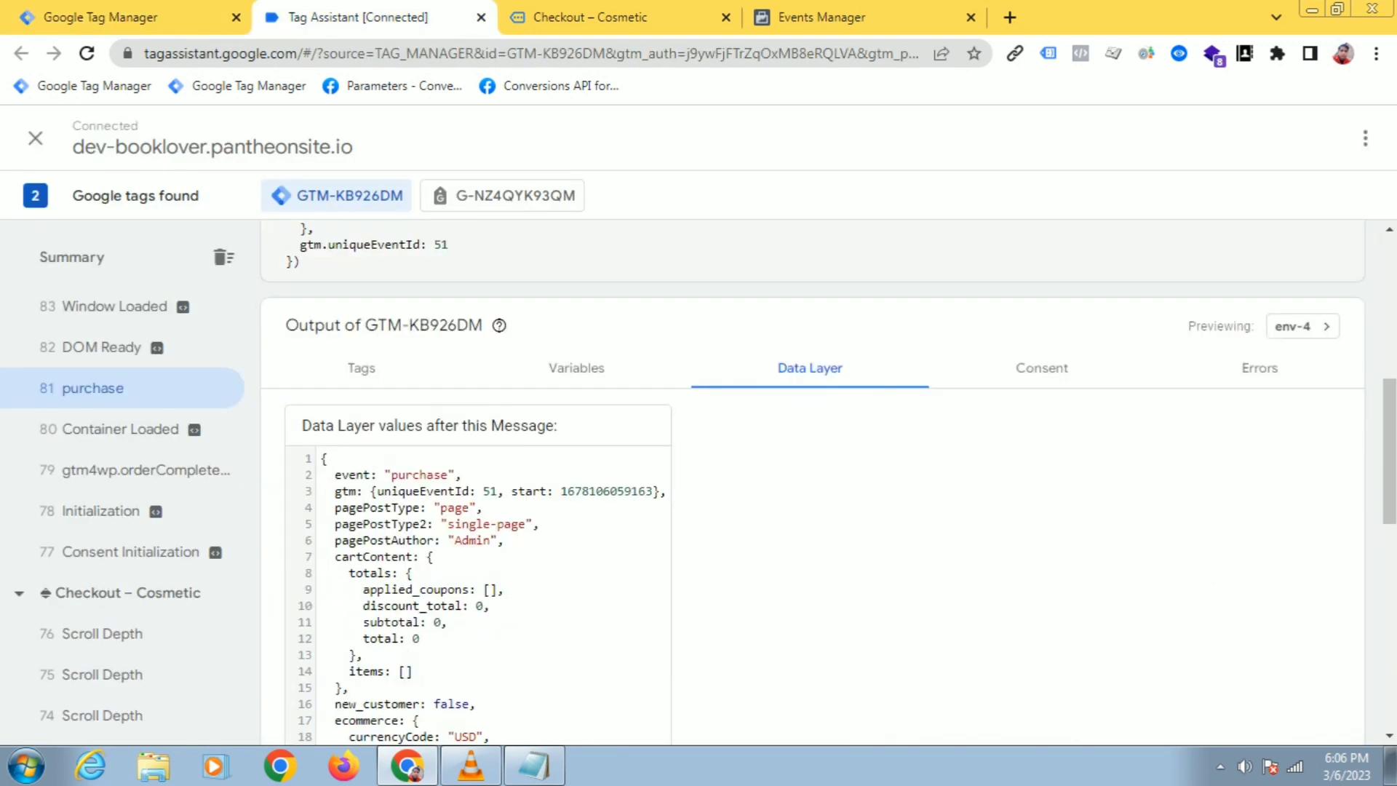
{"action": "scroll", "coordinate": [813, 480], "scroll_direction": "down", "scroll_amount": 3}
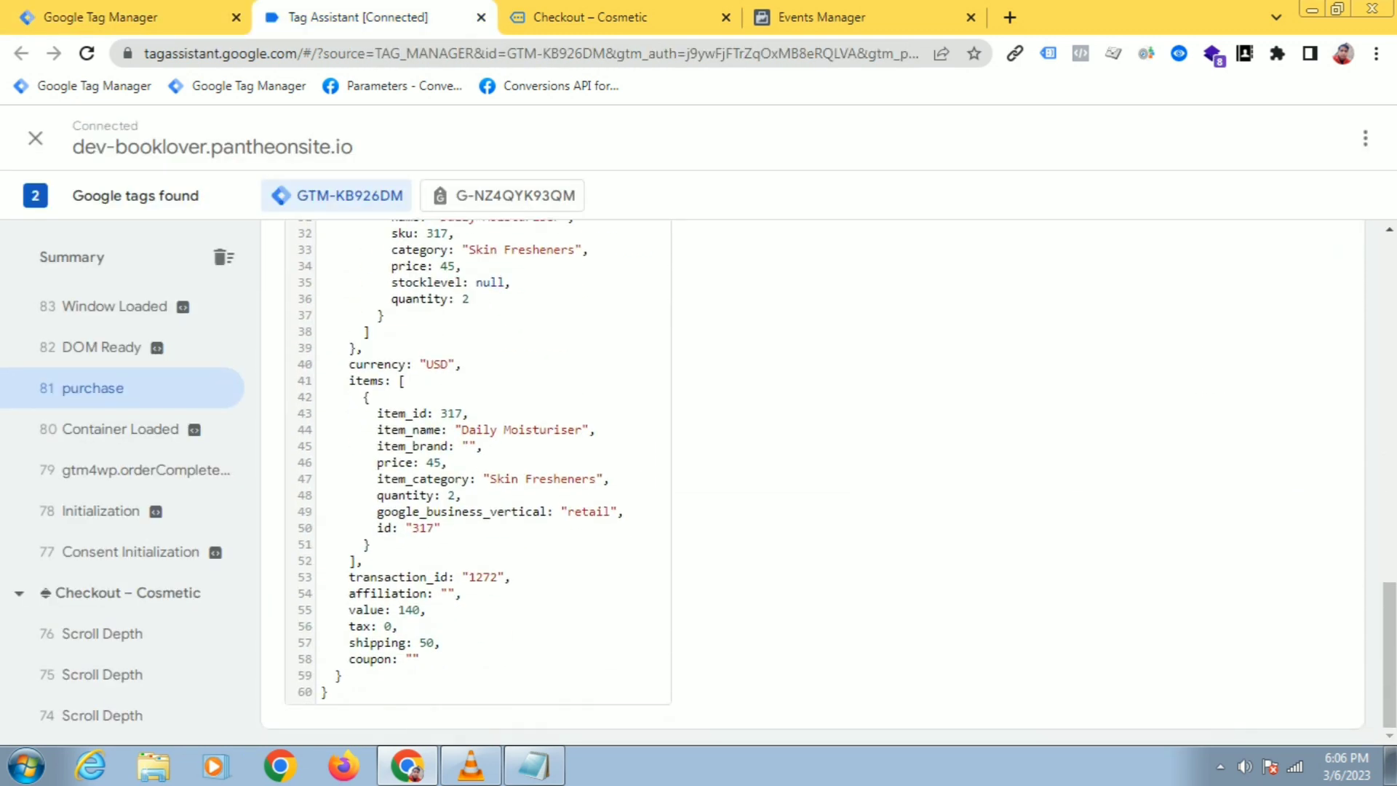
{"action": "scroll", "coordinate": [813, 480], "scroll_direction": "up", "scroll_amount": 4}
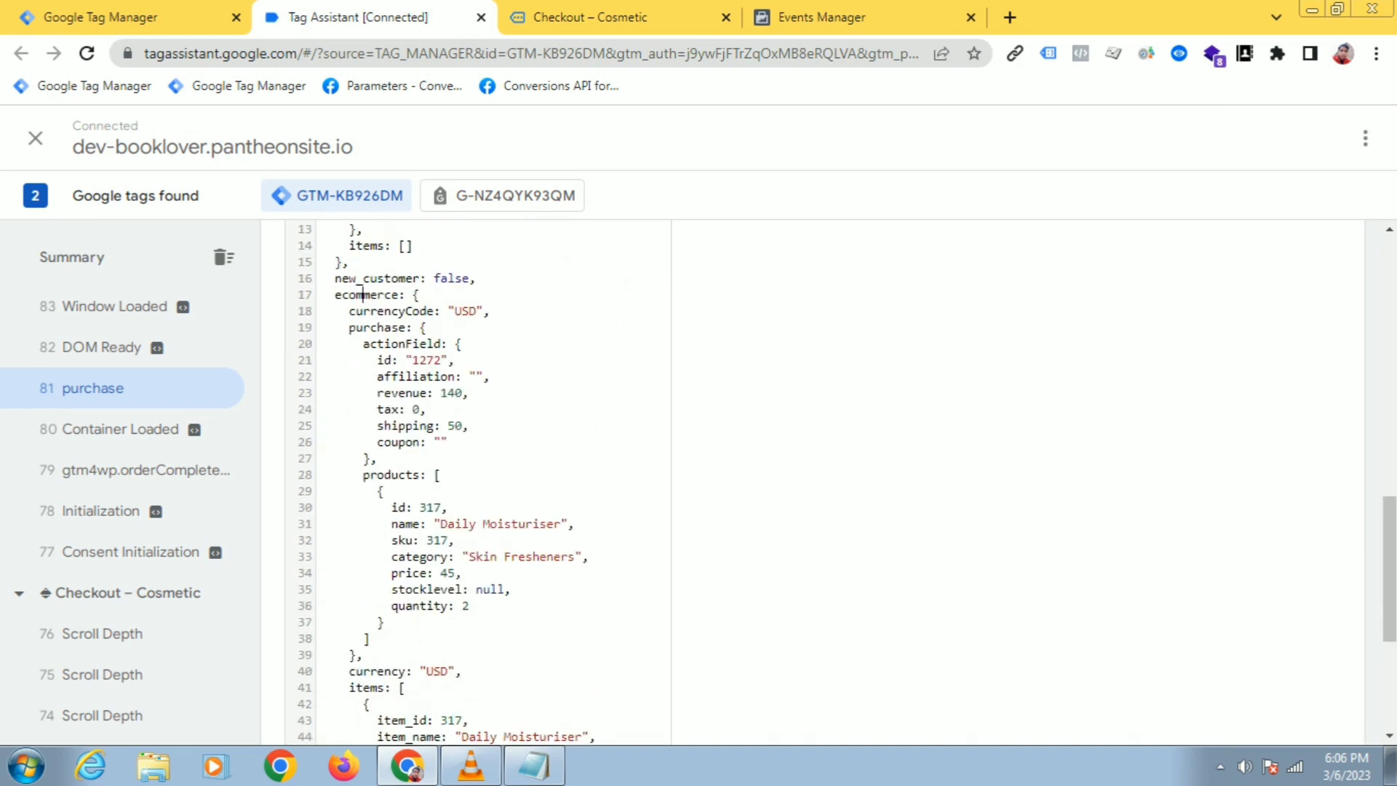
{"action": "scroll", "coordinate": [362, 294], "scroll_direction": "down", "scroll_amount": 4}
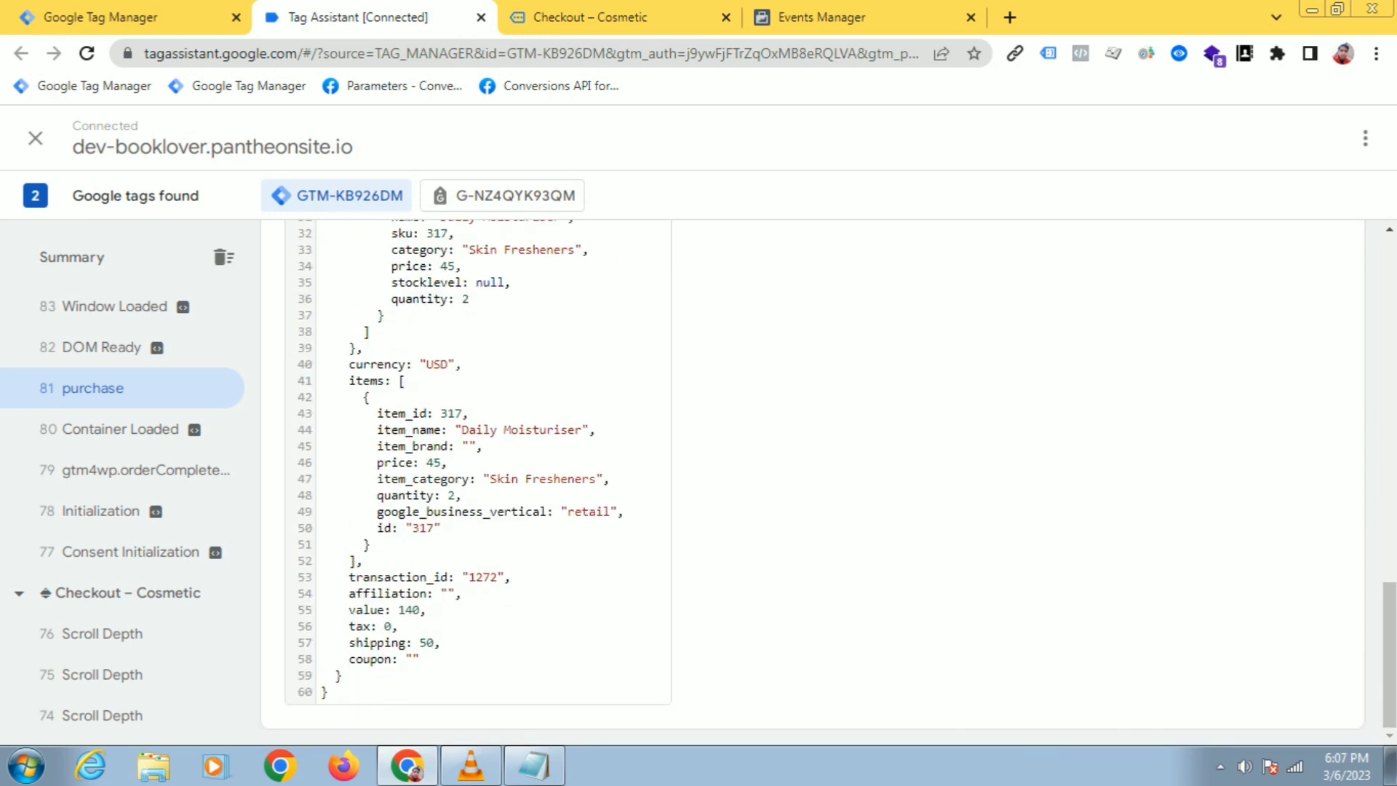
{"action": "left_click", "coordinate": [102, 17]}
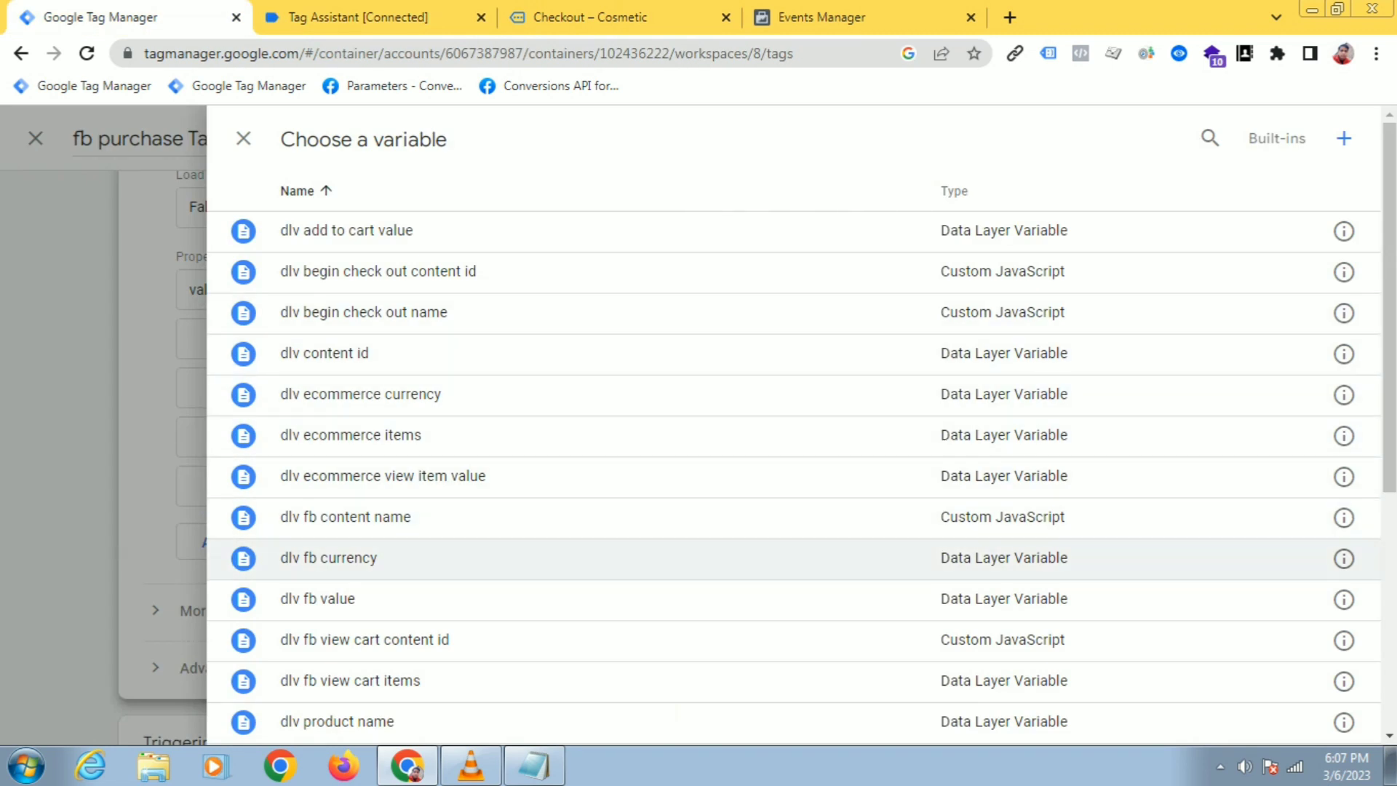
{"action": "left_click", "coordinate": [317, 598]}
Copy "currency" from the fb parameter note in Notepad and paste it as the tag's second property name
{"action": "left_click", "coordinate": [557, 338]}
{"action": "left_click", "coordinate": [538, 765]}
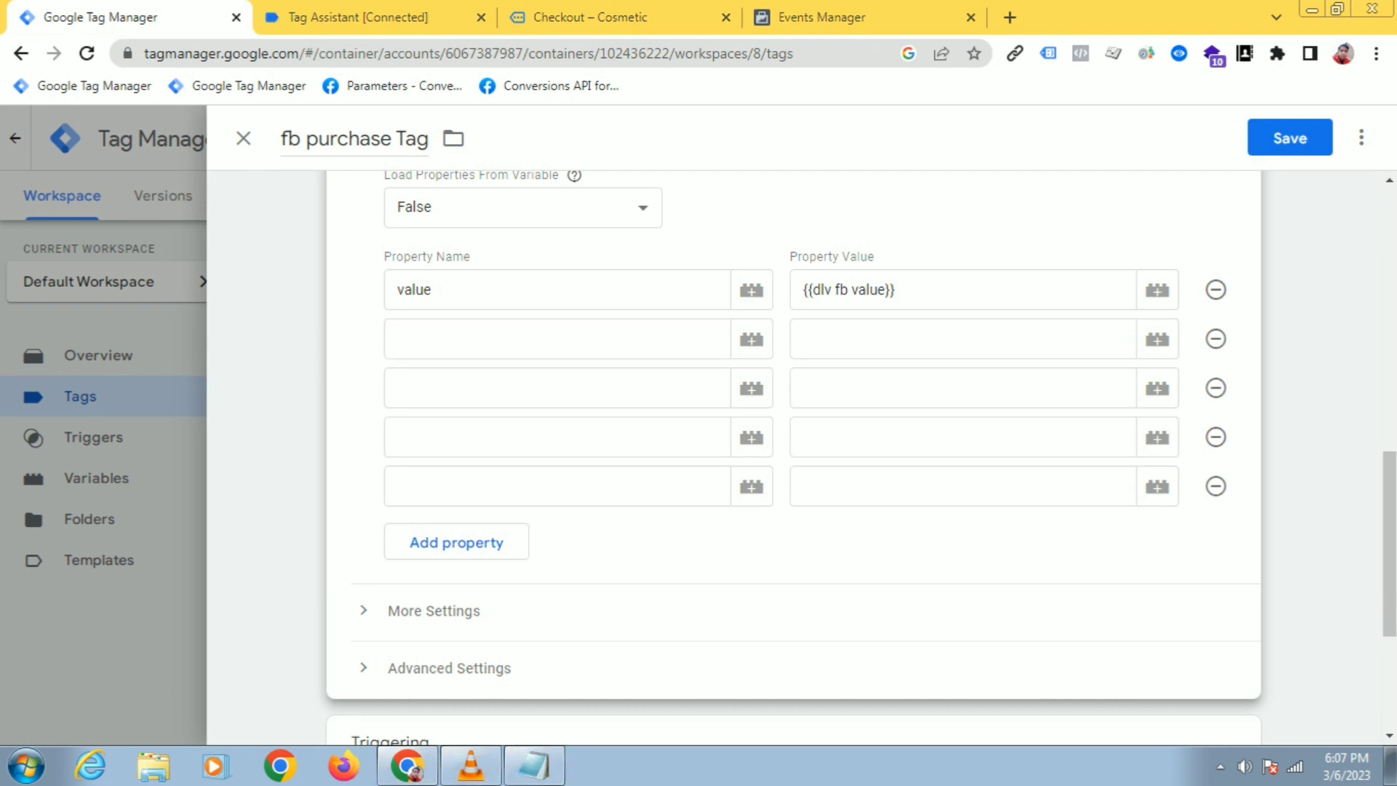
{"action": "left_click", "coordinate": [533, 765]}
{"action": "left_click", "coordinate": [863, 336]}
{"action": "double_click", "coordinate": [894, 323]}
{"action": "right_click", "coordinate": [884, 328]}
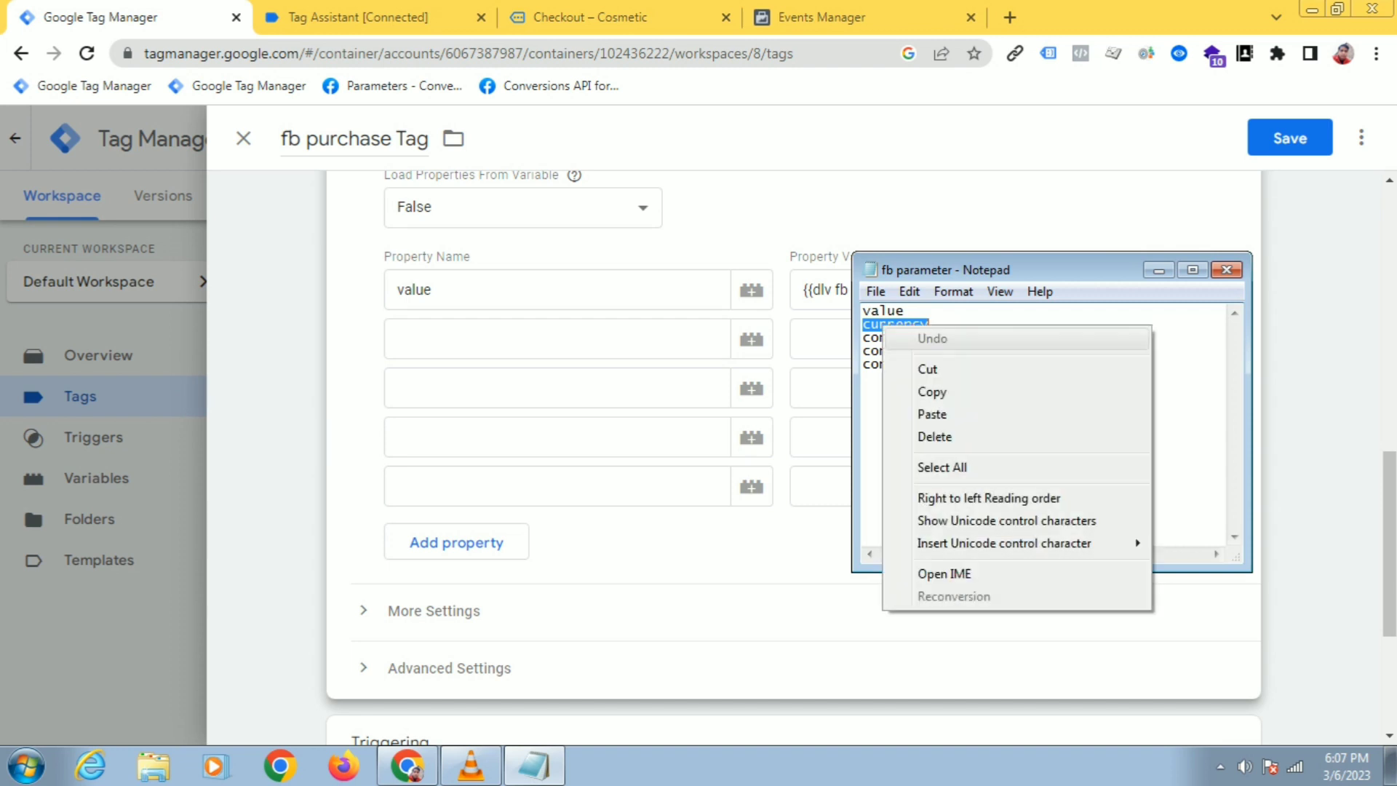
{"action": "left_click", "coordinate": [931, 391]}
{"action": "left_click", "coordinate": [436, 338]}
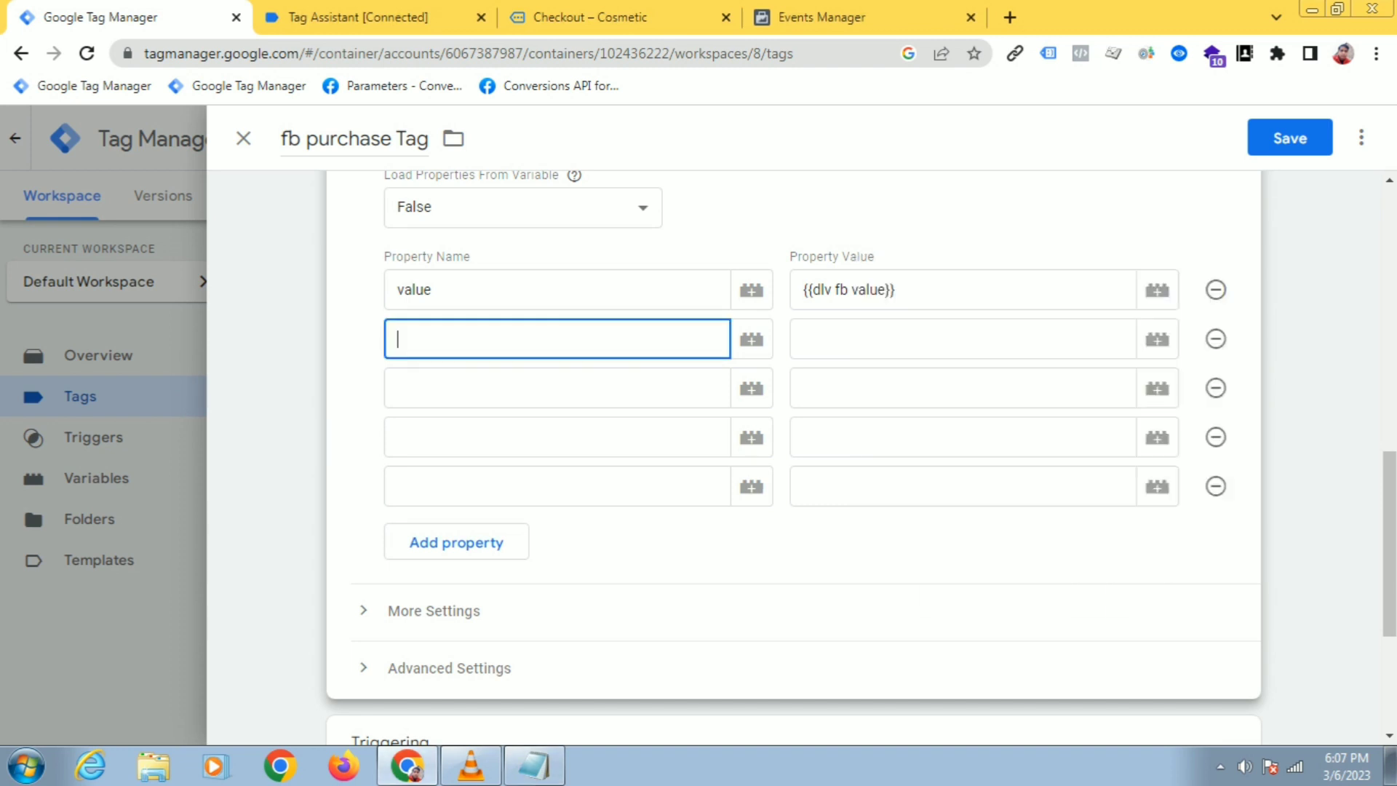
{"action": "right_click", "coordinate": [444, 339]}
{"action": "left_click", "coordinate": [495, 464]}
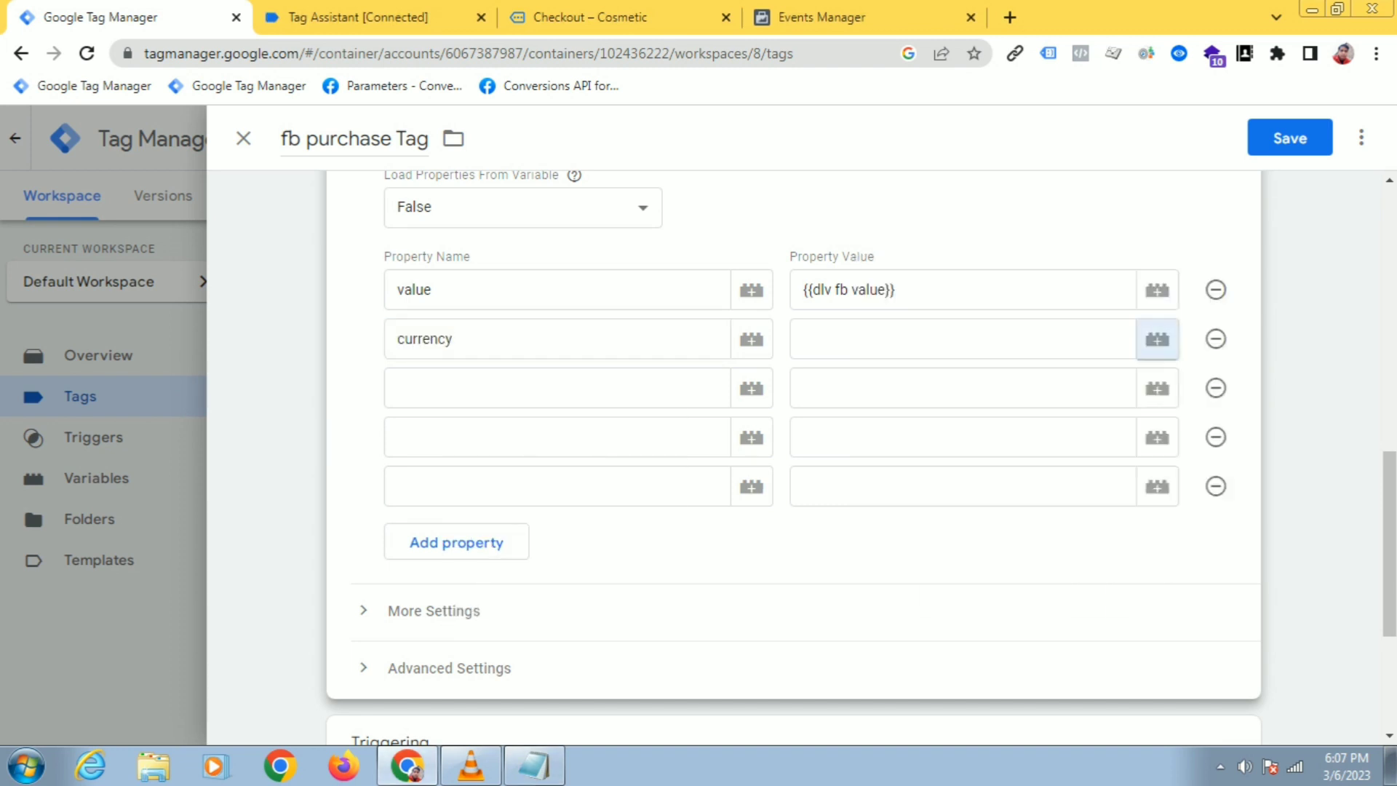
Assign the "dlv fb currency" variable as the property value of currency
{"action": "left_click", "coordinate": [1157, 339]}
{"action": "scroll", "coordinate": [582, 306], "scroll_direction": "down", "scroll_amount": 2}
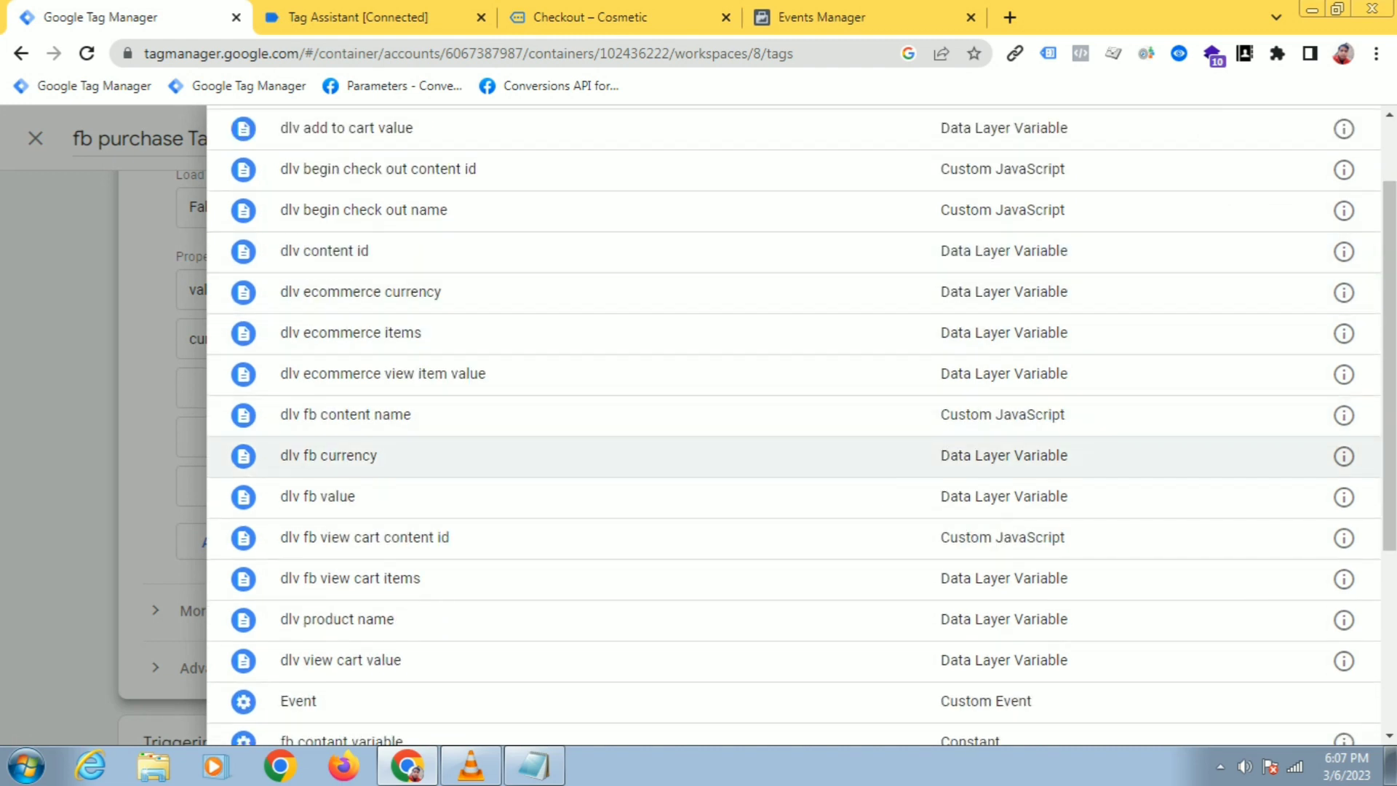
{"action": "left_click", "coordinate": [328, 455]}
Copy "content_name" from the fb parameter note in Notepad and paste it as the third property name
{"action": "left_click", "coordinate": [553, 387]}
{"action": "left_click", "coordinate": [533, 765]}
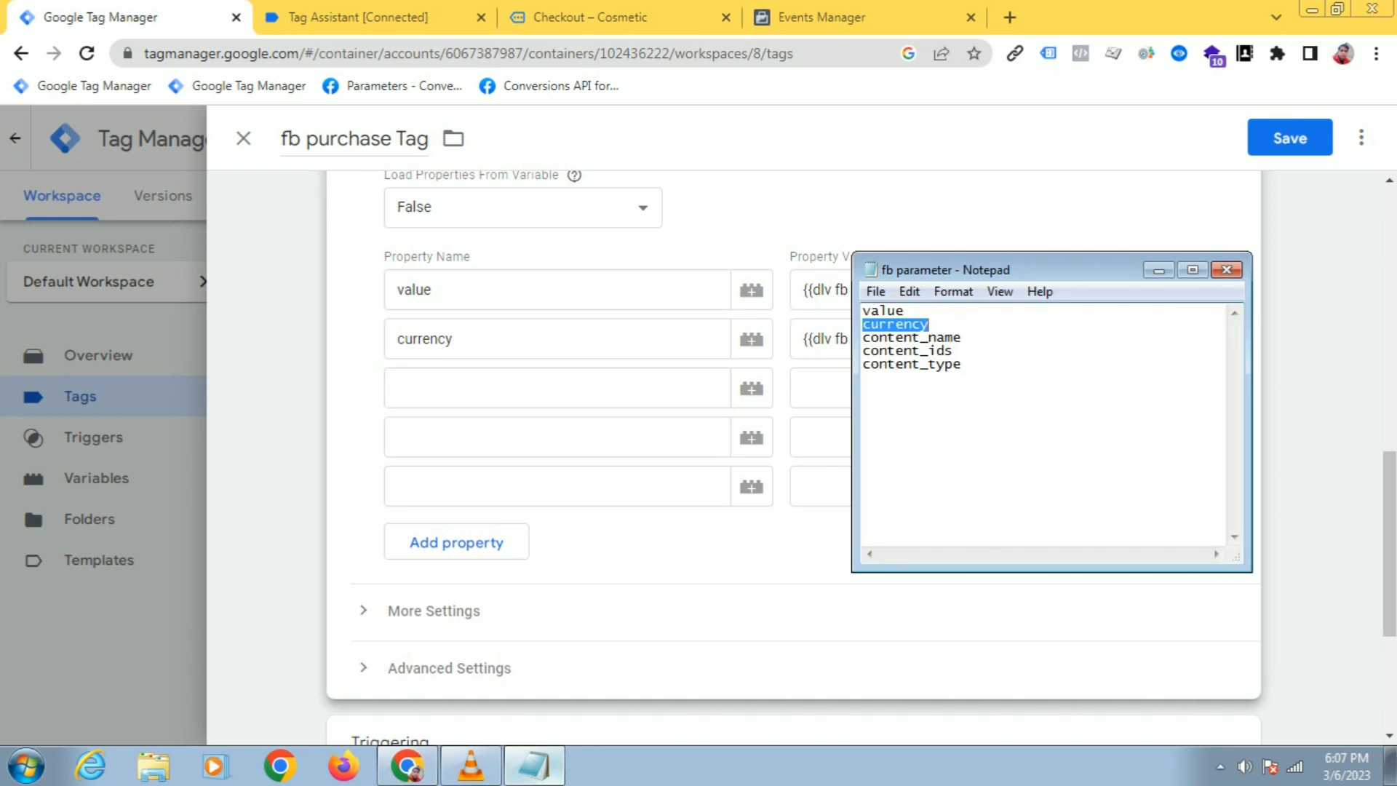
{"action": "left_click_drag", "start_coordinate": [962, 338], "coordinate": [863, 338]}
{"action": "right_click", "coordinate": [898, 339]}
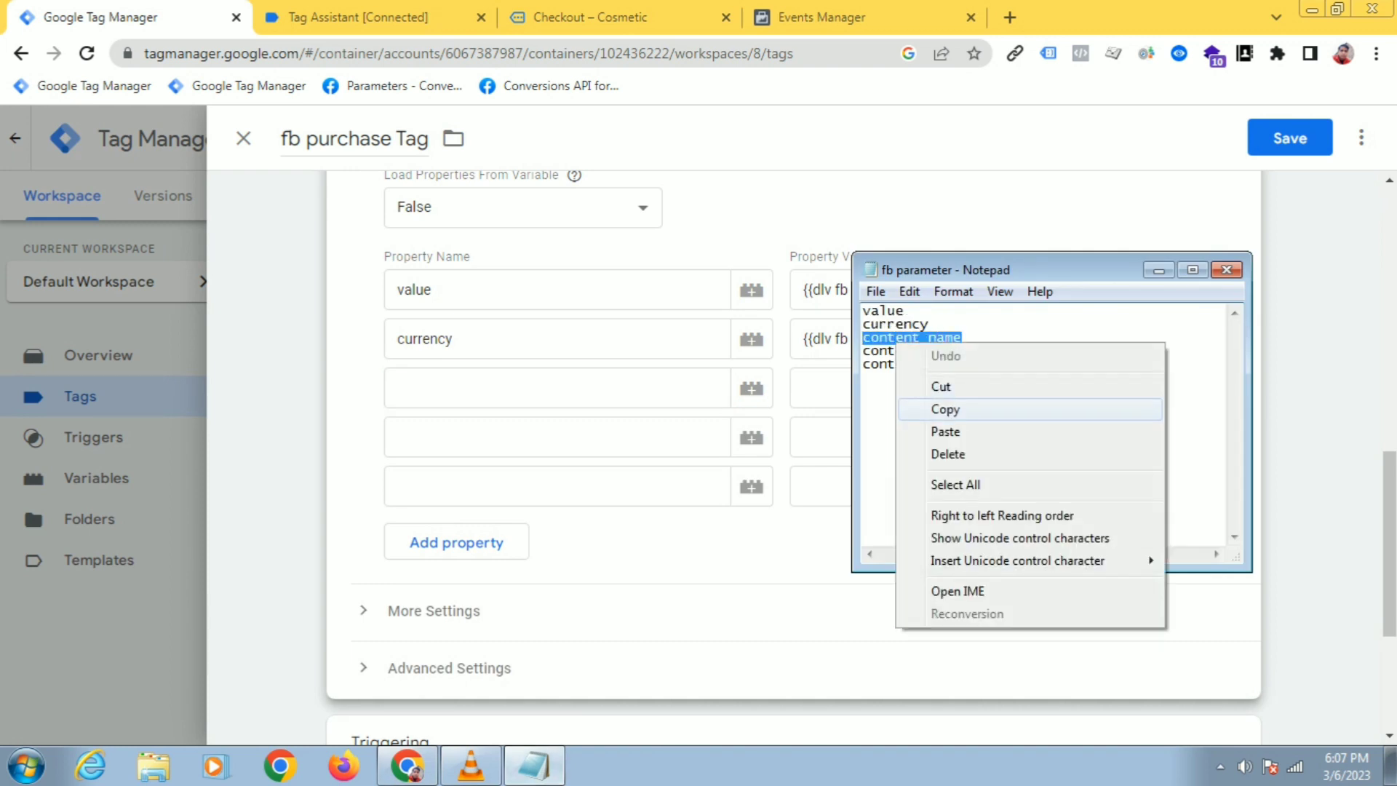
{"action": "left_click", "coordinate": [942, 408]}
{"action": "right_click", "coordinate": [487, 372]}
{"action": "left_click", "coordinate": [502, 518]}
Copy "content_ids" from the fb parameter note in Notepad and paste it as the fourth property name
{"action": "left_click", "coordinate": [397, 438]}
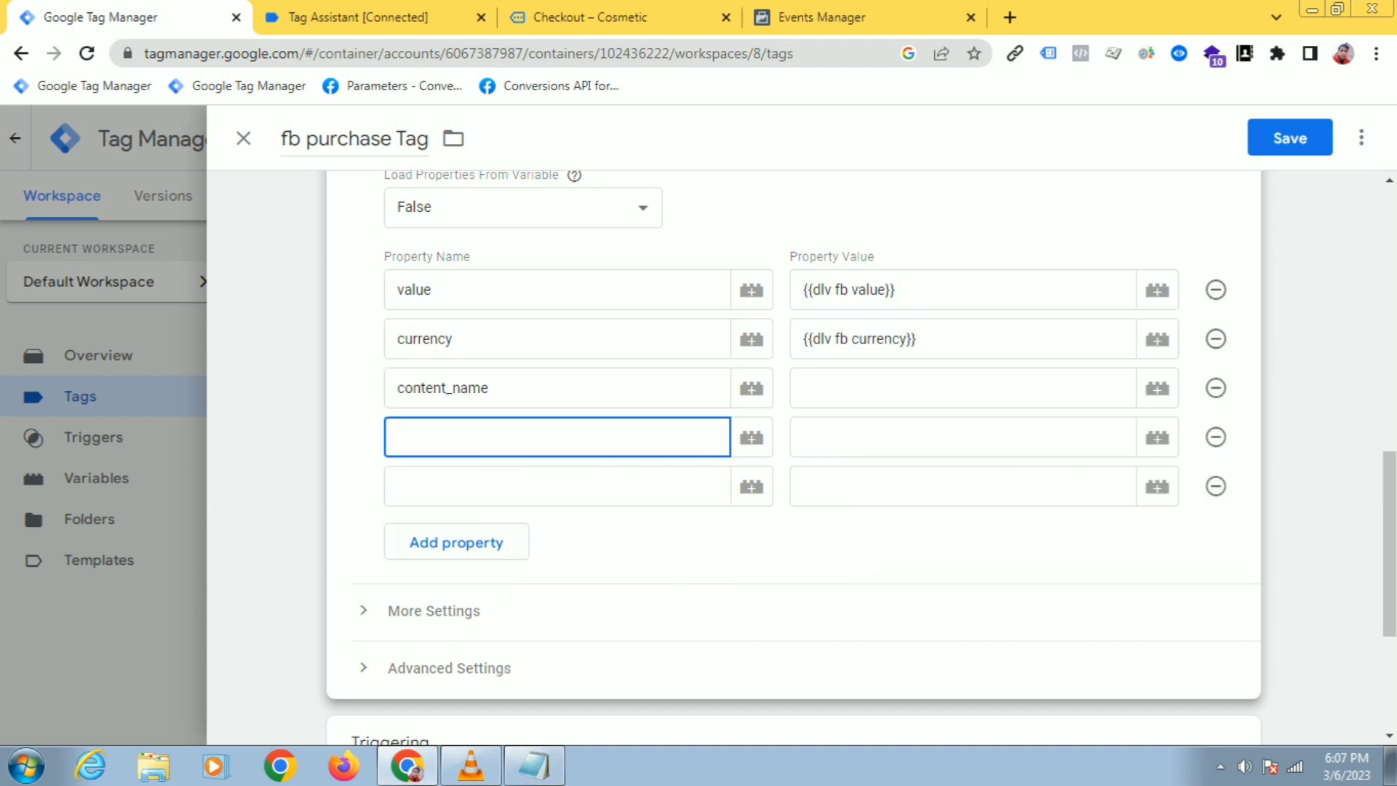
{"action": "left_click", "coordinate": [533, 765]}
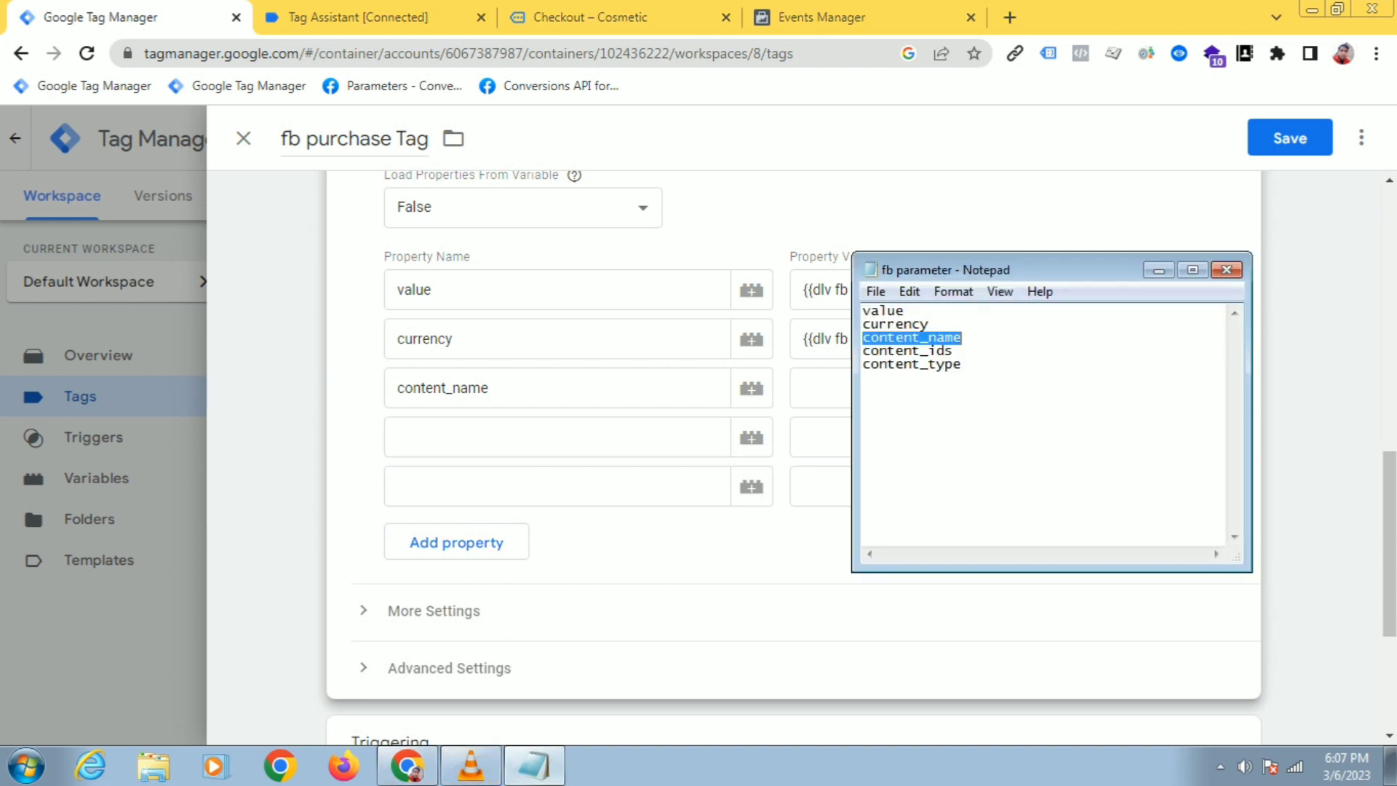
{"action": "left_click_drag", "start_coordinate": [953, 351], "coordinate": [862, 351]}
{"action": "right_click", "coordinate": [873, 349]}
{"action": "left_click", "coordinate": [923, 415]}
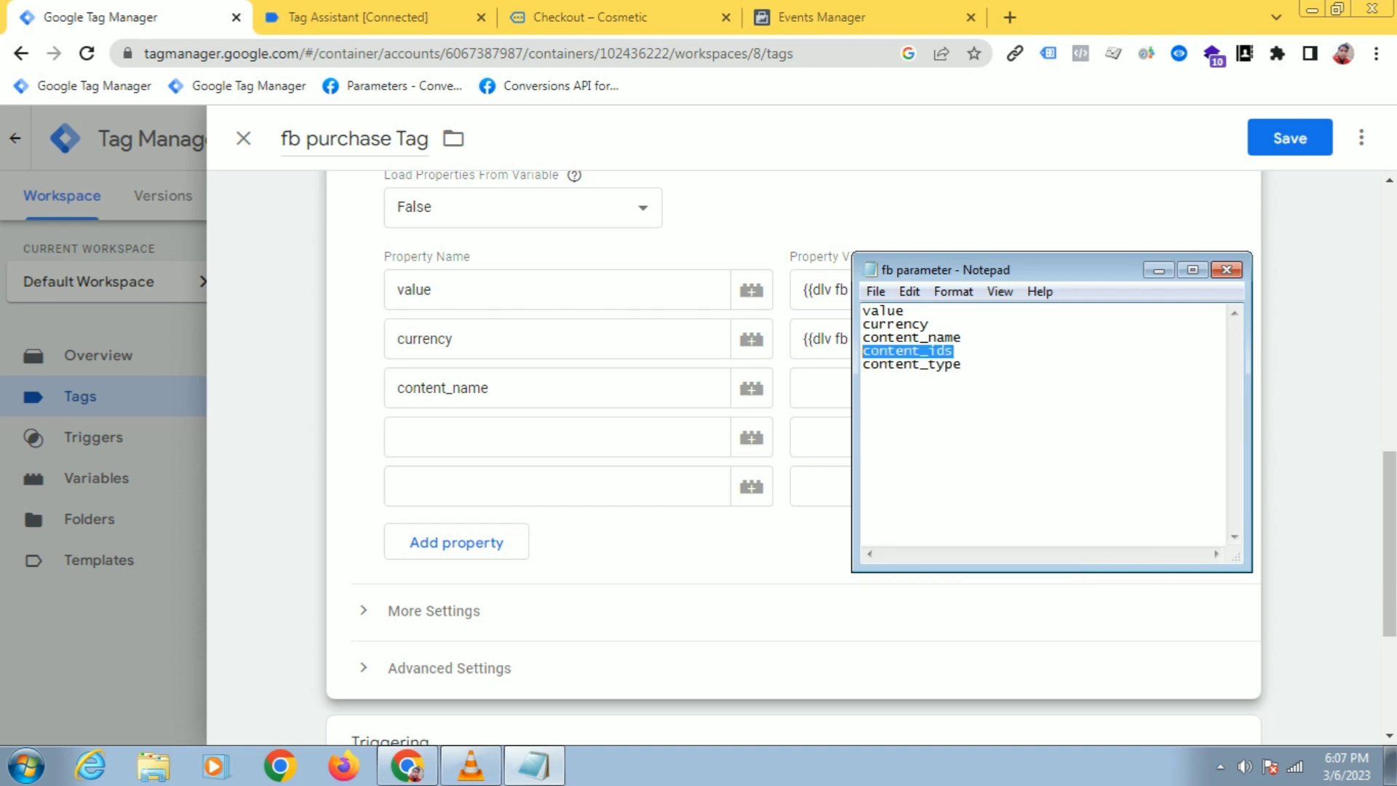
{"action": "key", "text": "alt+Tab"}
{"action": "right_click", "coordinate": [513, 440]}
{"action": "left_click", "coordinate": [575, 567]}
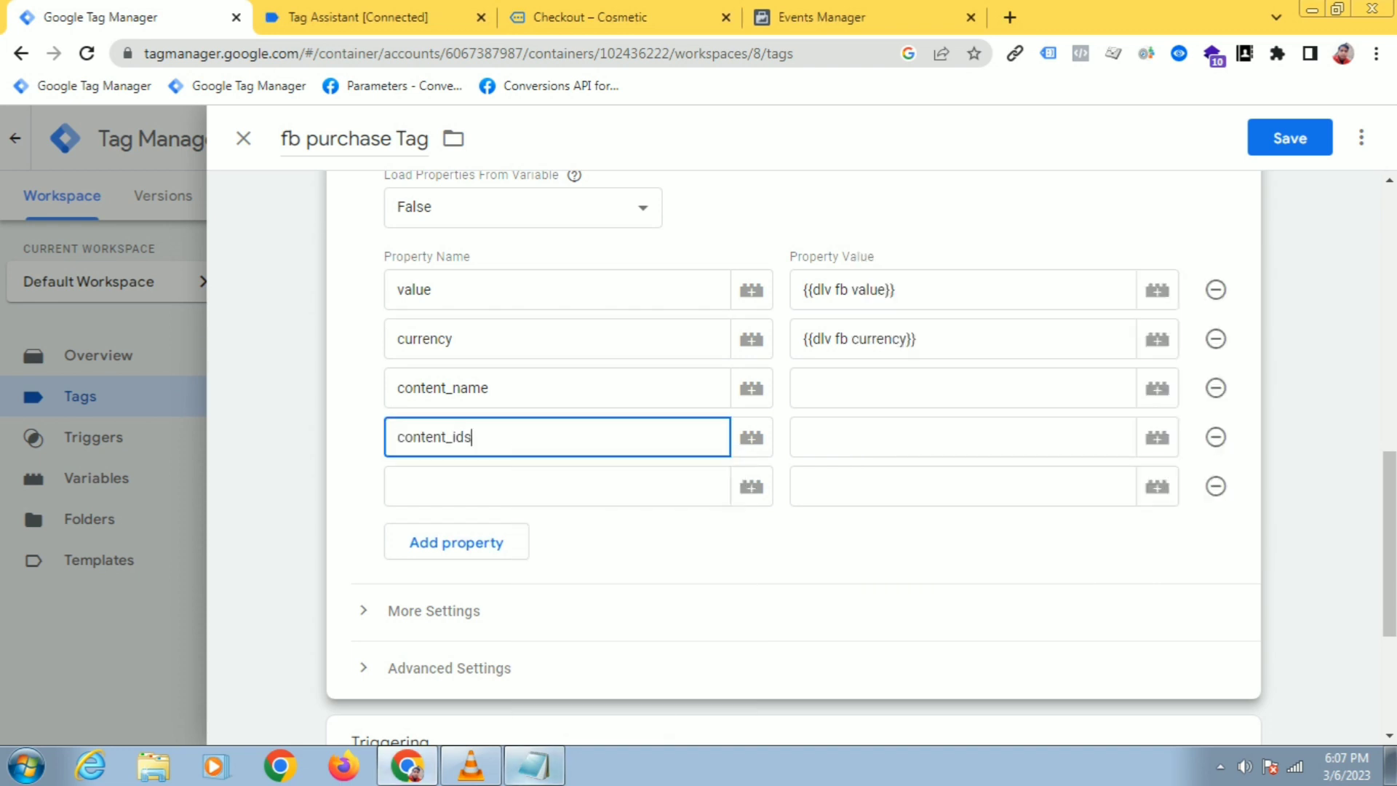
Copy "content_type" from the fb parameter note in Notepad and paste it as the fifth property name
{"action": "left_click", "coordinate": [533, 765]}
{"action": "left_click_drag", "start_coordinate": [863, 377], "coordinate": [863, 364]}
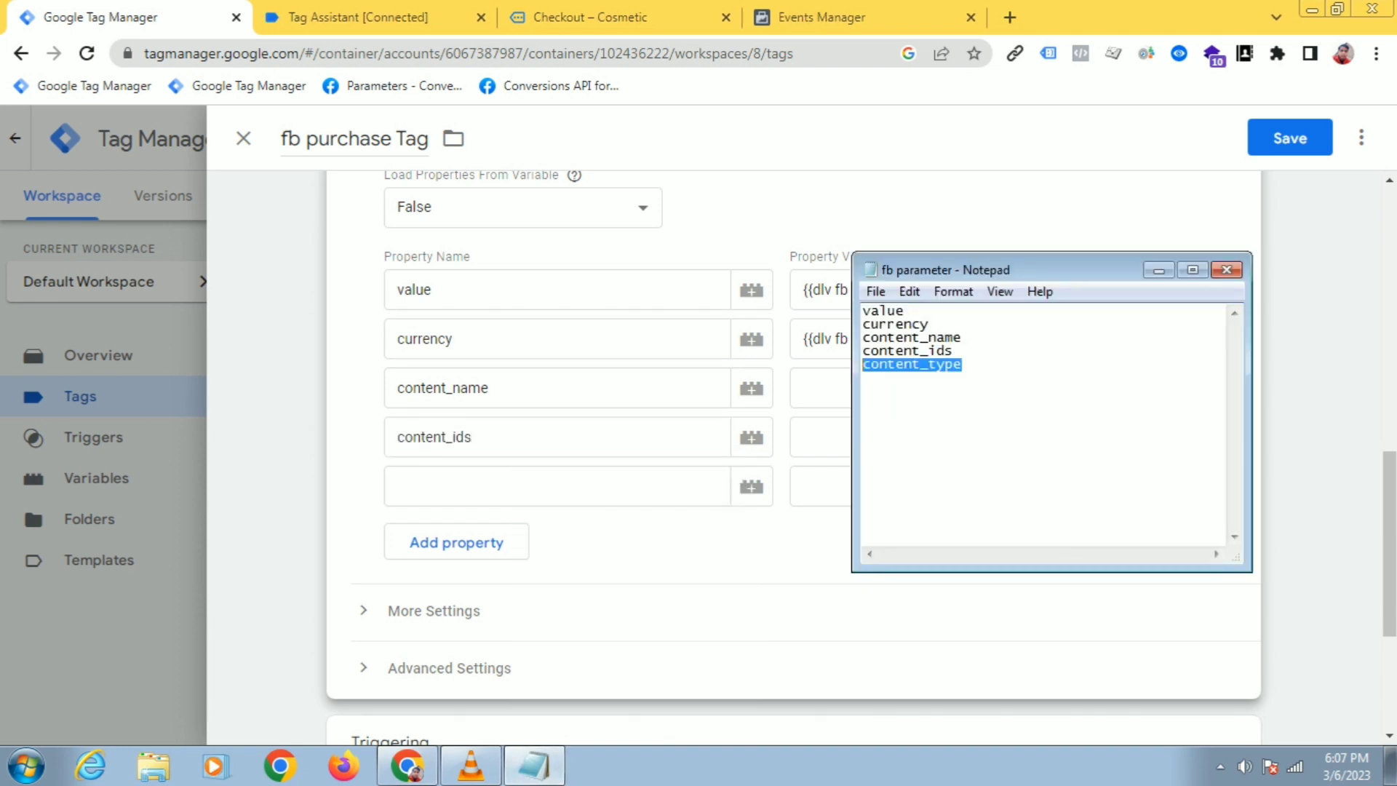
{"action": "right_click", "coordinate": [877, 361]}
{"action": "left_click", "coordinate": [928, 429]}
{"action": "right_click", "coordinate": [546, 485]}
{"action": "left_click", "coordinate": [593, 318]}
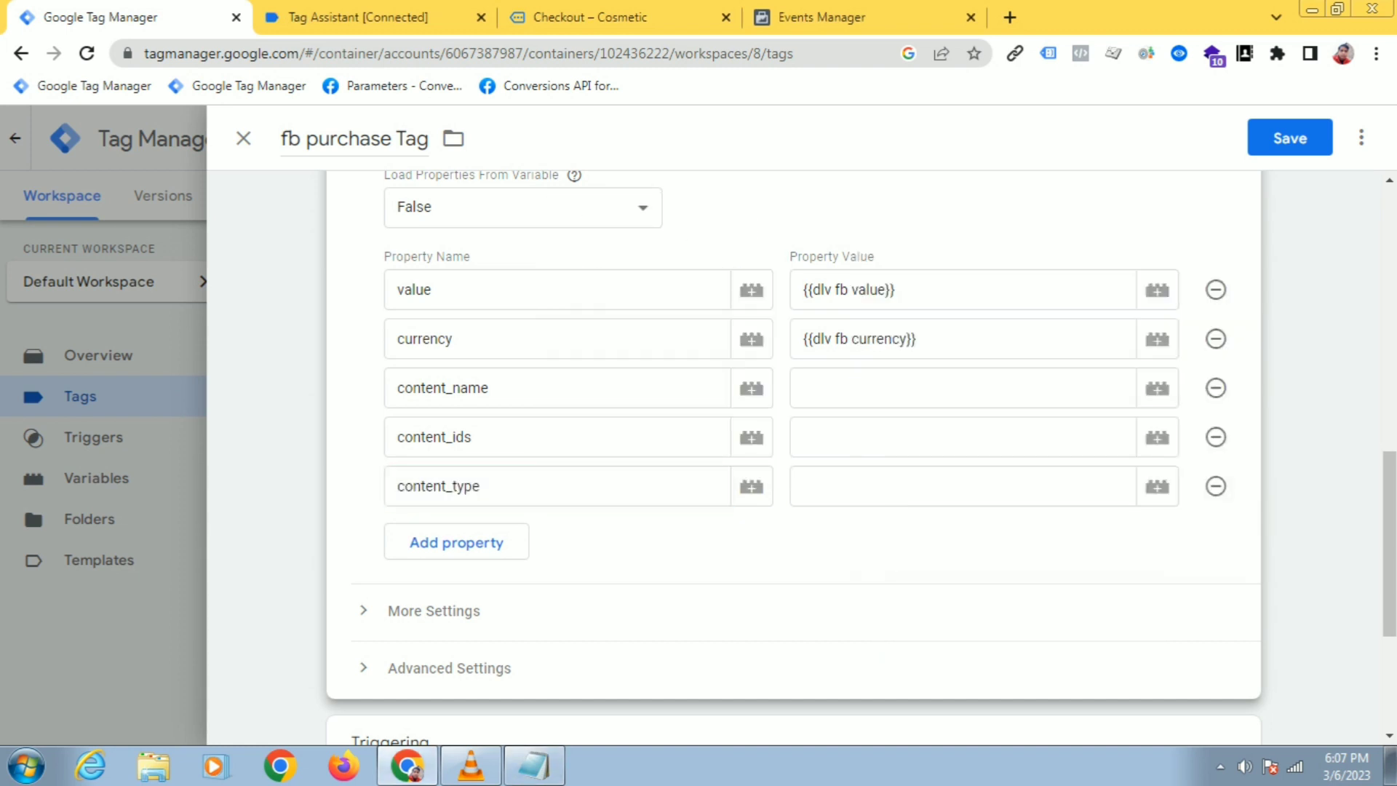
Examine the ecommerce items array in the purchase event's data layer in Tag Assistant for the item name and item ID fields
{"action": "left_click", "coordinate": [488, 388]}
{"action": "left_click", "coordinate": [472, 436]}
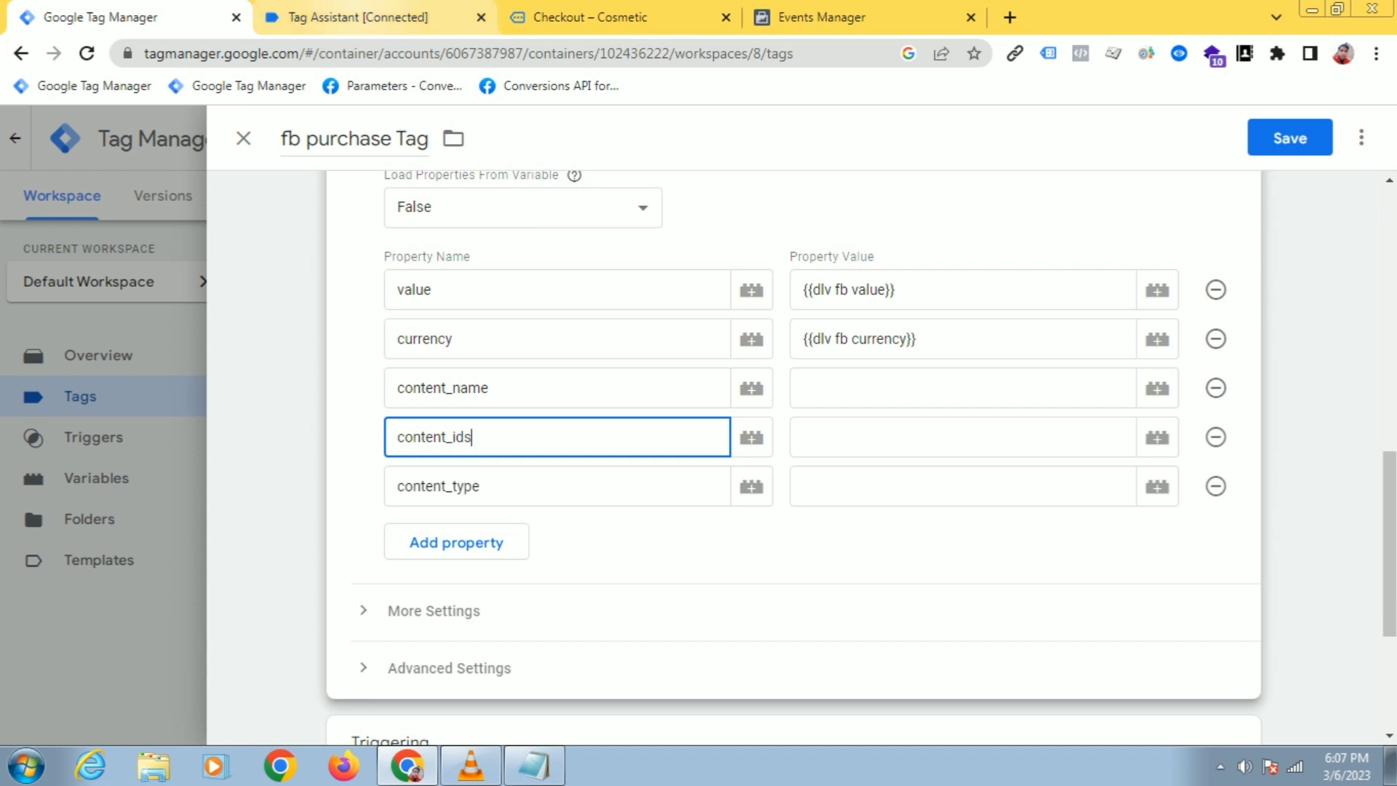
{"action": "left_click", "coordinate": [345, 17]}
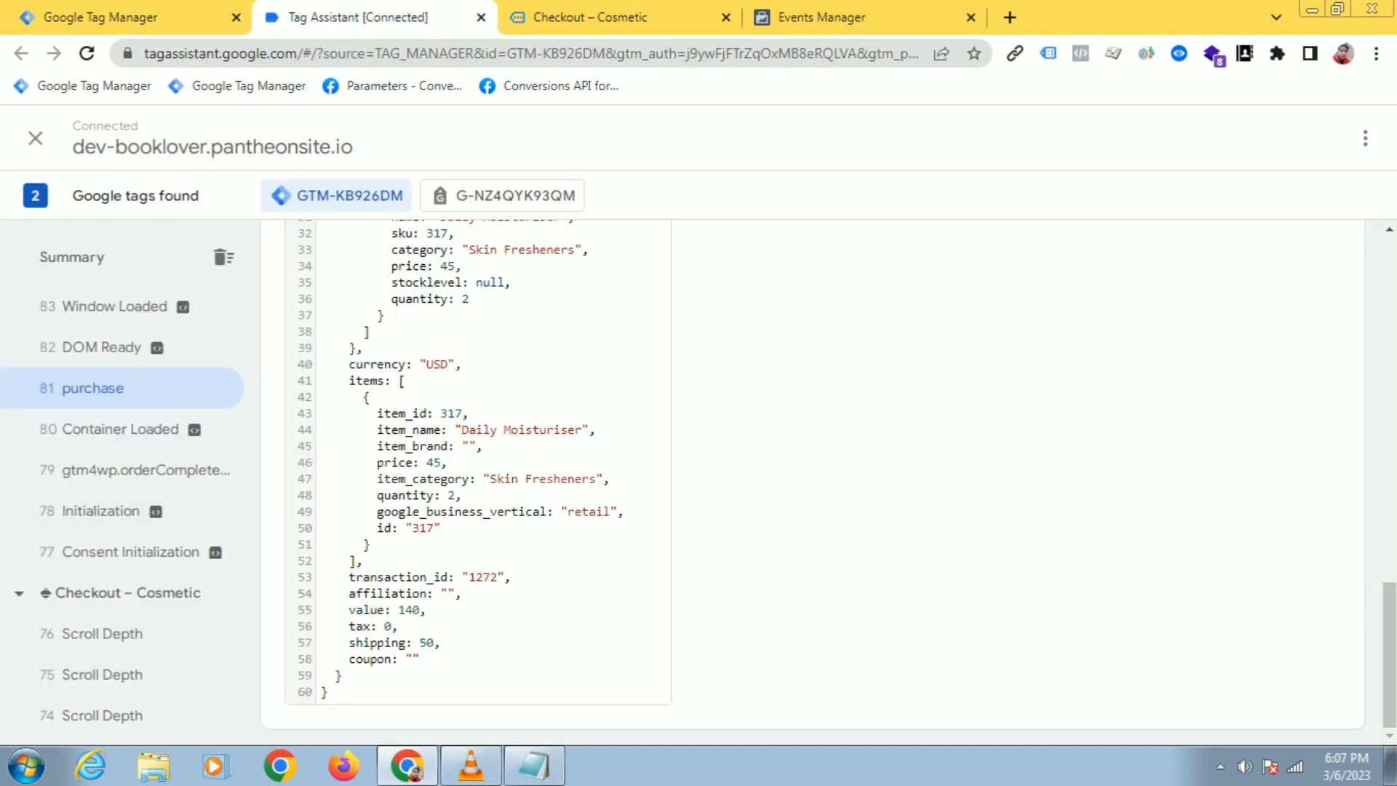
{"action": "left_click_drag", "start_coordinate": [441, 429], "coordinate": [377, 429]}
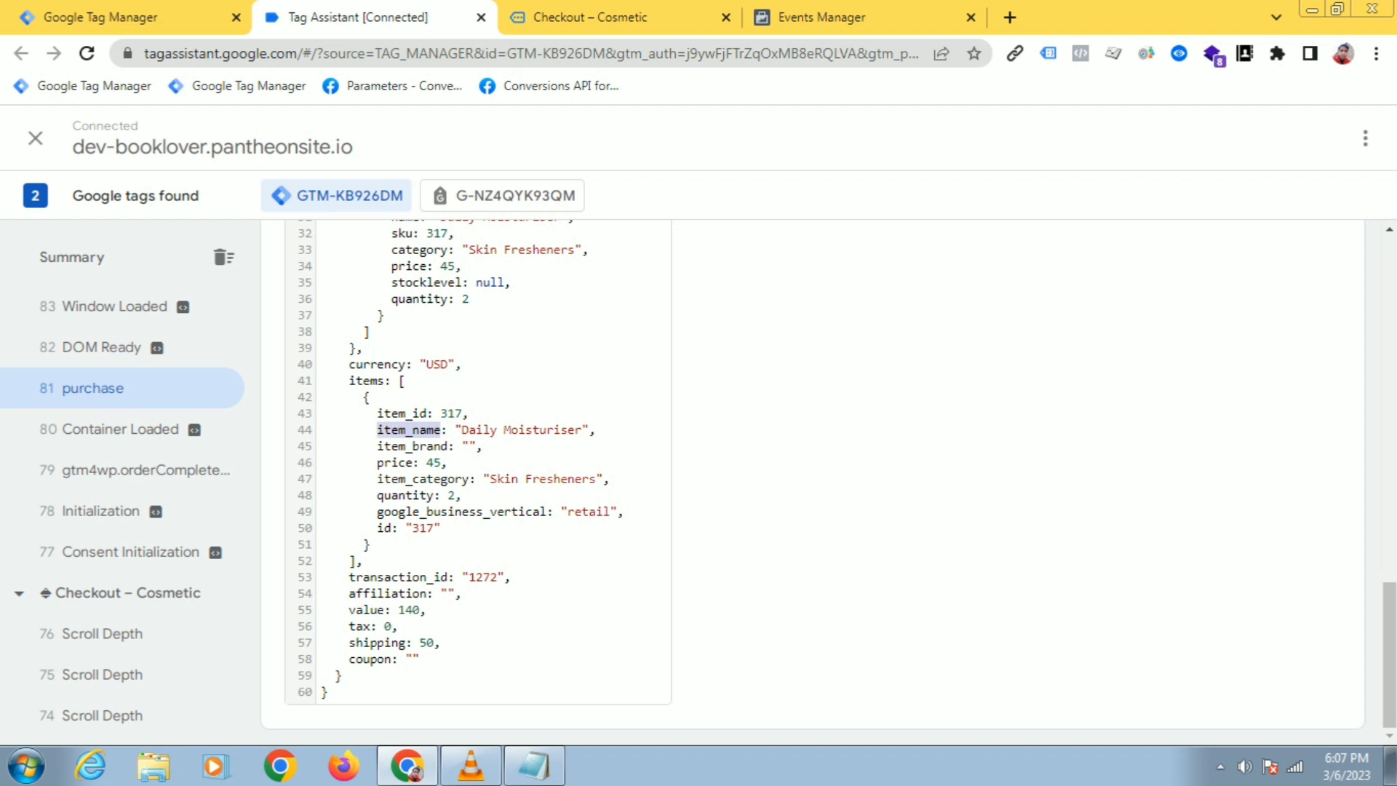
{"action": "scroll", "coordinate": [478, 465], "scroll_direction": "up", "scroll_amount": 6}
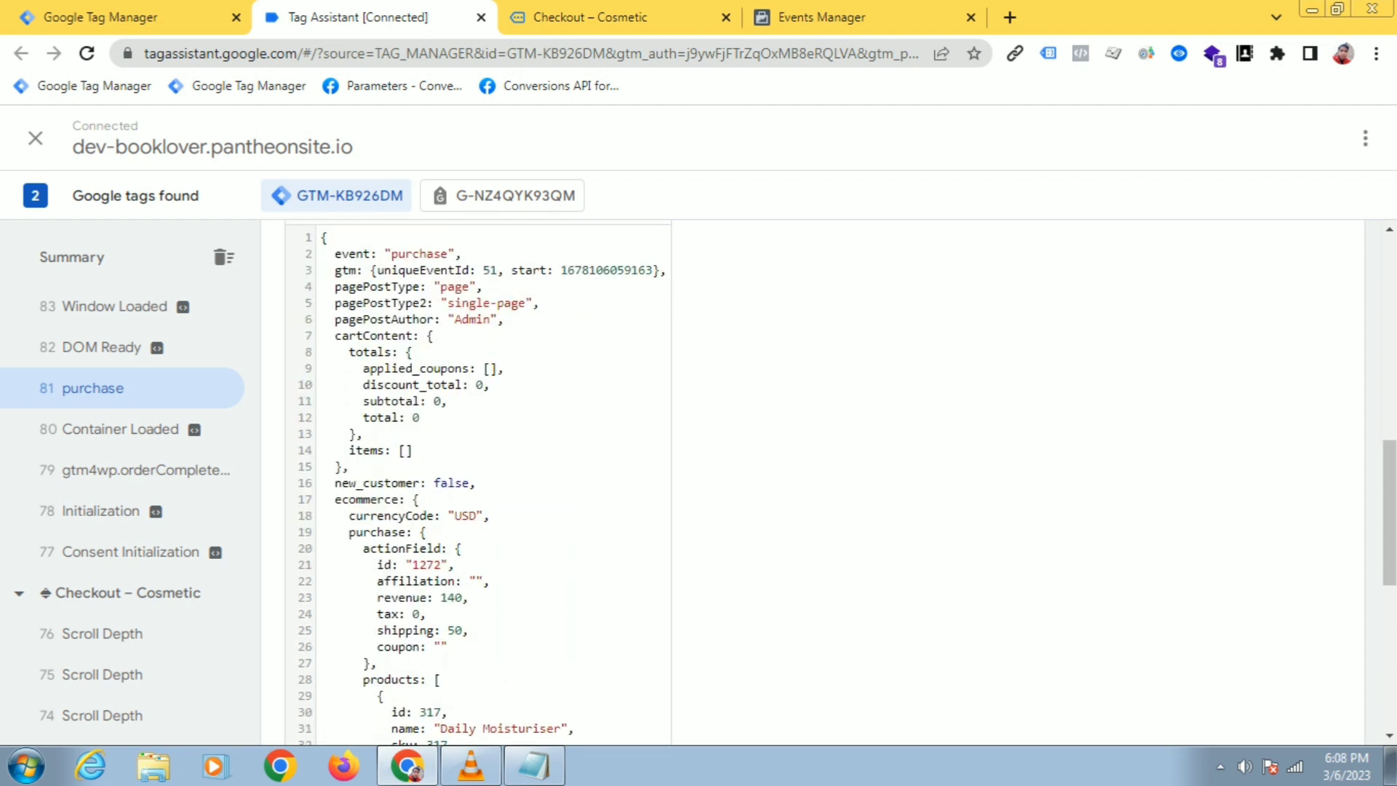
{"action": "scroll", "coordinate": [477, 480], "scroll_direction": "down", "scroll_amount": 1}
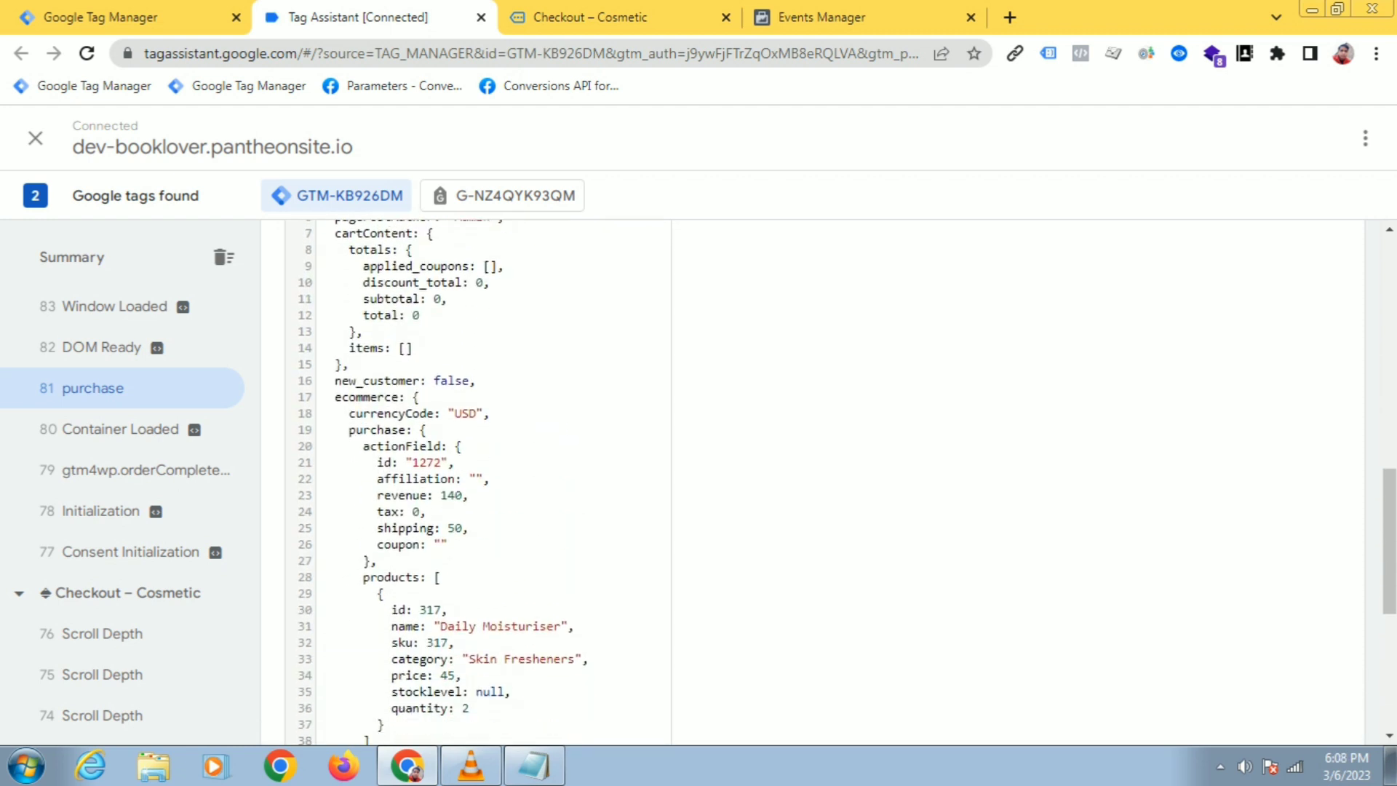
{"action": "scroll", "coordinate": [385, 397], "scroll_direction": "down", "scroll_amount": 5}
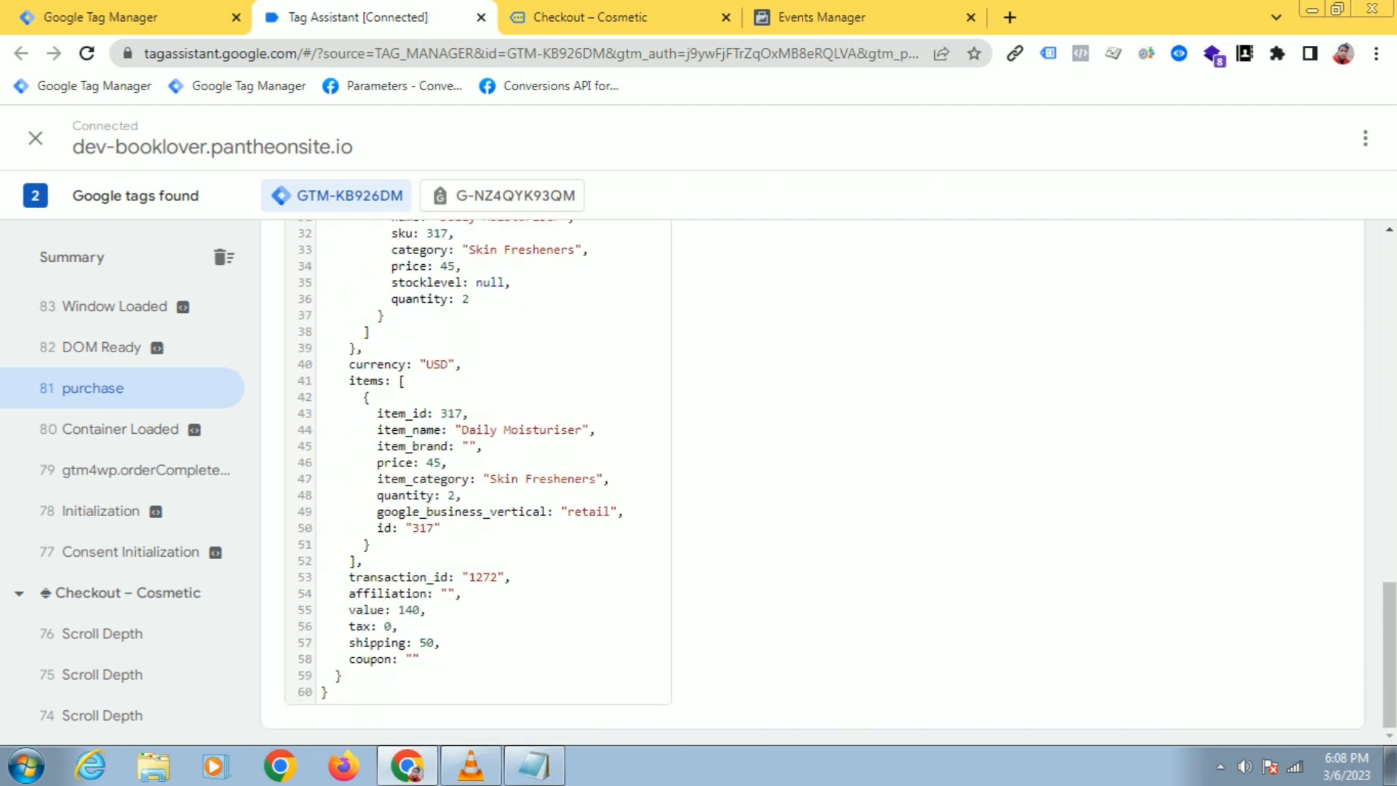
{"action": "left_click_drag", "start_coordinate": [365, 396], "coordinate": [329, 691]}
{"action": "left_click", "coordinate": [463, 495]}
{"action": "left_click_drag", "start_coordinate": [370, 544], "coordinate": [350, 413]}
{"action": "left_click", "coordinate": [482, 478]}
{"action": "left_click", "coordinate": [462, 413]}
{"action": "left_click_drag", "start_coordinate": [376, 413], "coordinate": [376, 528]}
{"action": "left_click", "coordinate": [463, 495]}
Open the recent "code" note in Notepad and copy its entire JavaScript function
{"action": "left_click", "coordinate": [26, 764]}
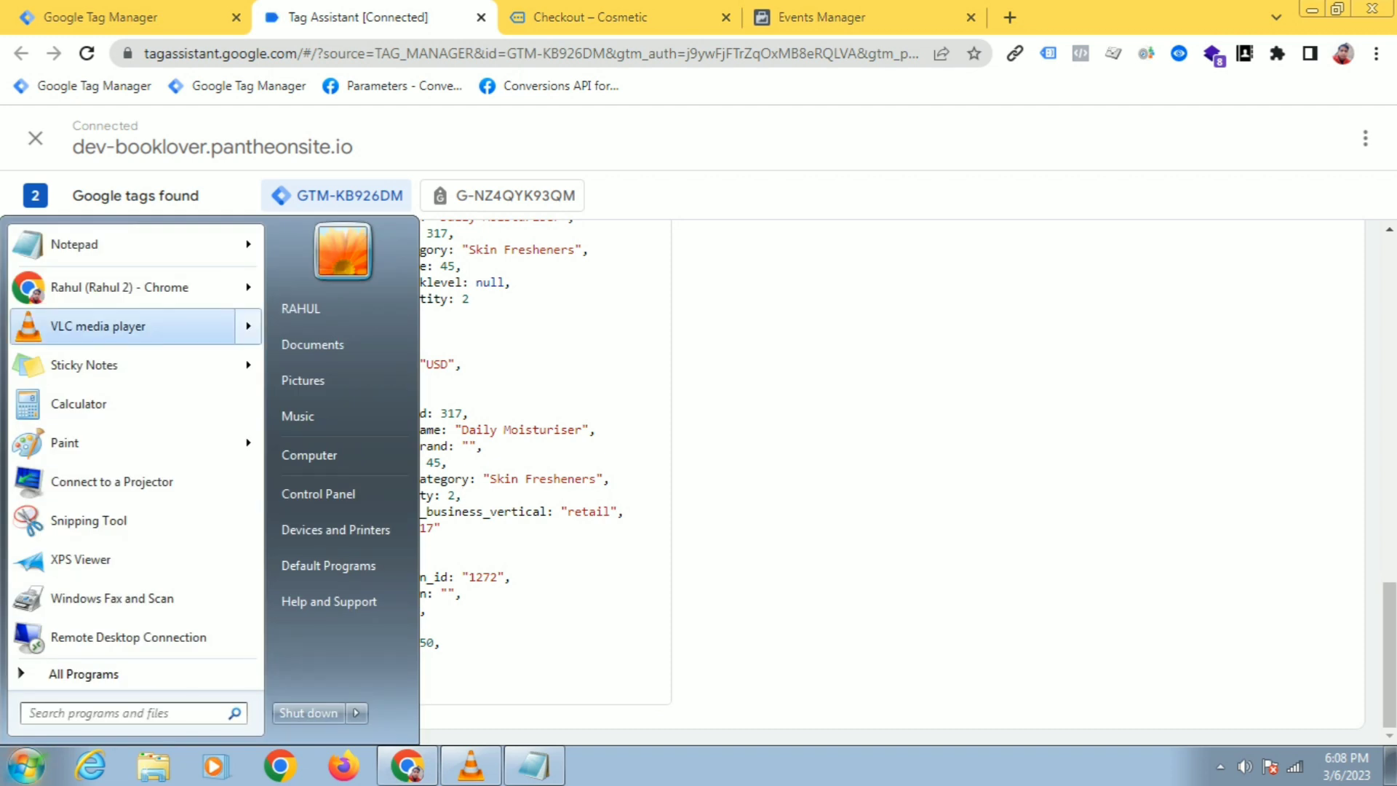
{"action": "mouse_move", "coordinate": [145, 244]}
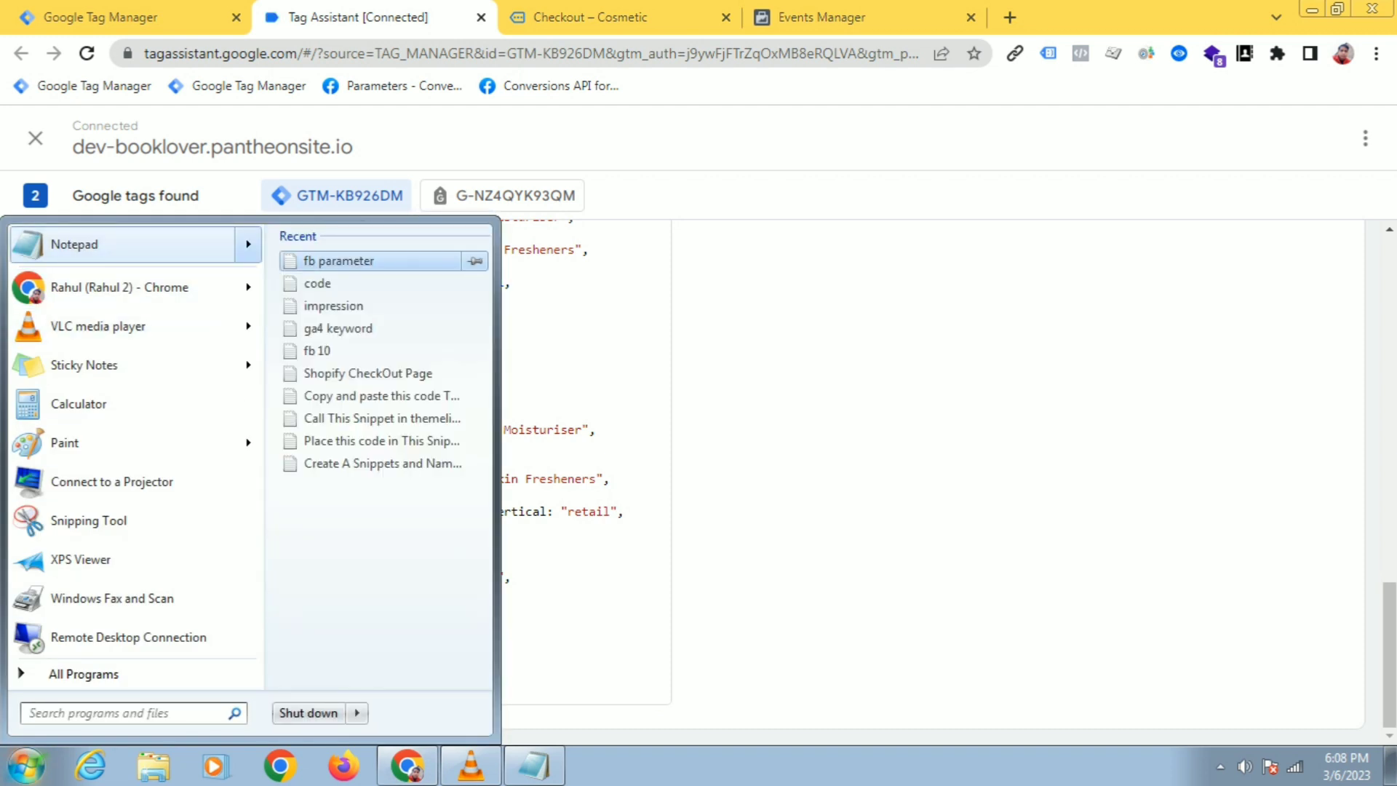
{"action": "left_click", "coordinate": [313, 284]}
{"action": "left_click_drag", "start_coordinate": [872, 351], "coordinate": [862, 311]}
{"action": "right_click", "coordinate": [904, 333]}
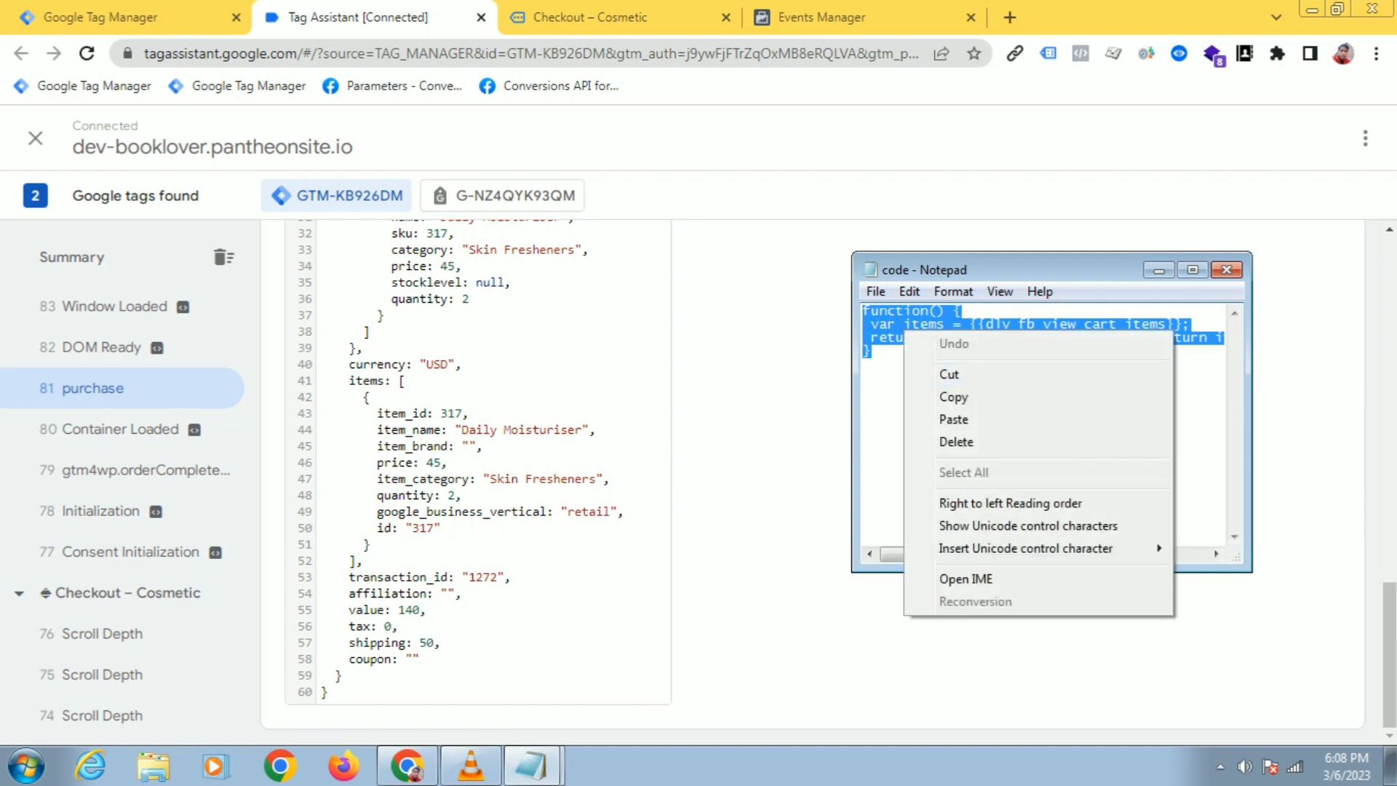
{"action": "left_click", "coordinate": [953, 396]}
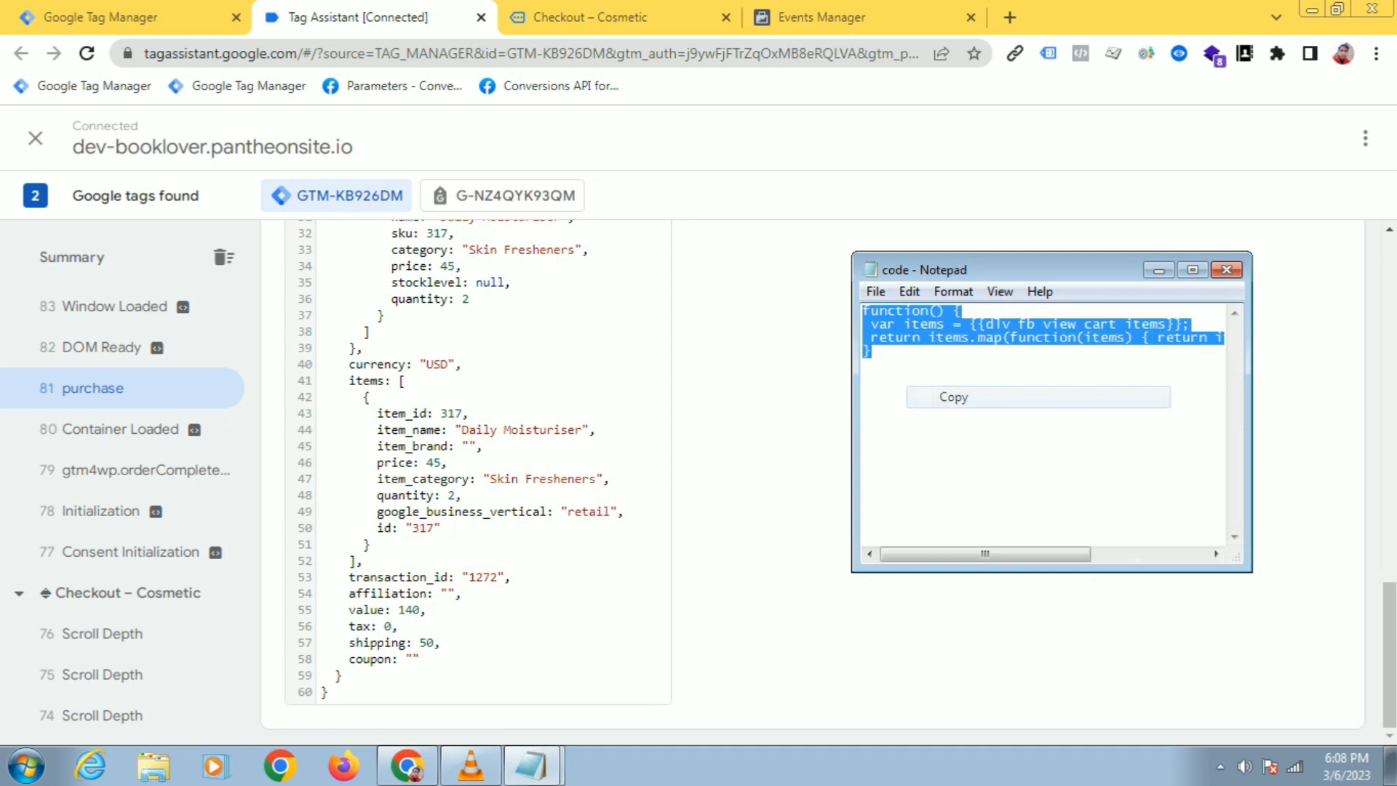
Widen the code note's window and bring it back up to examine the function's items variable
{"action": "left_click_drag", "start_coordinate": [851, 437], "coordinate": [755, 437]}
{"action": "key", "text": "super+Down"}
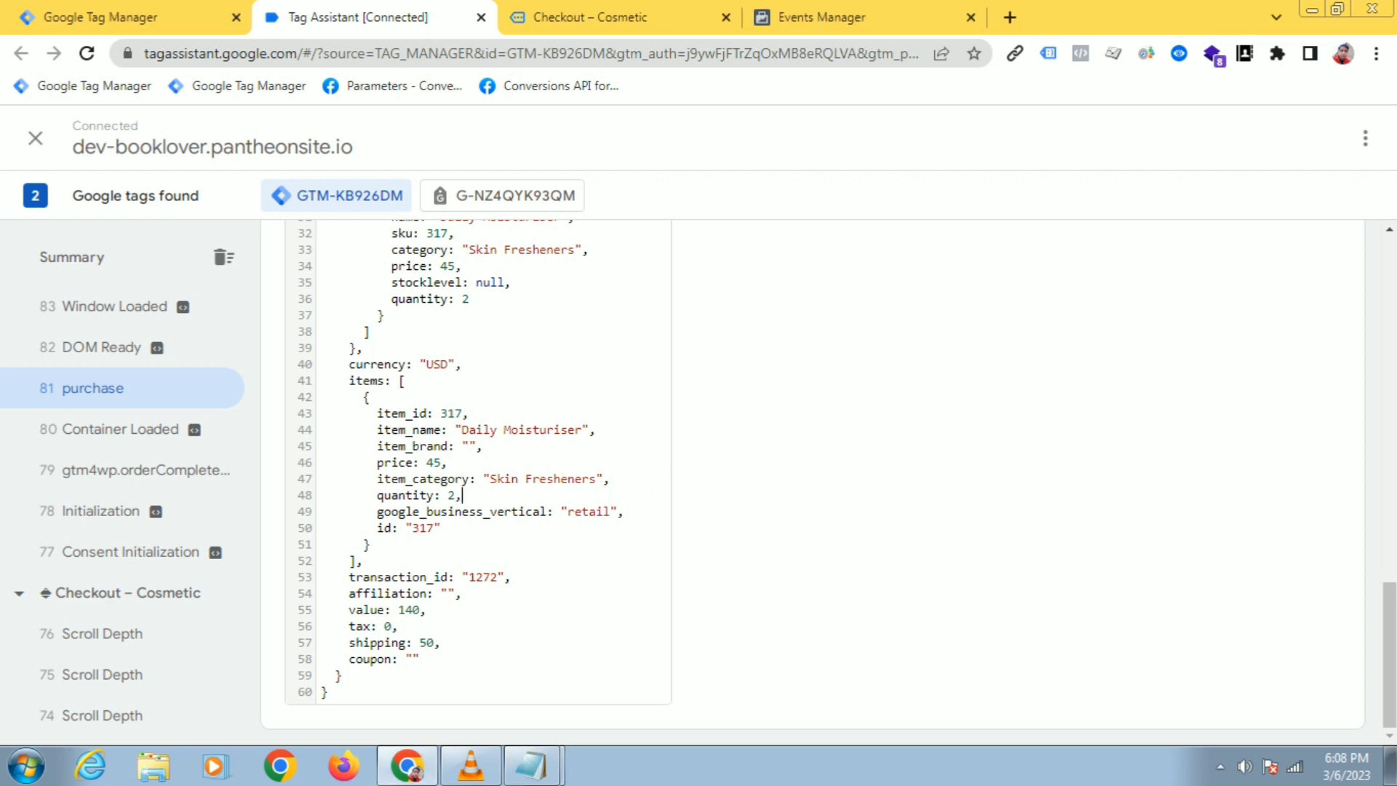
{"action": "mouse_move", "coordinate": [532, 766]}
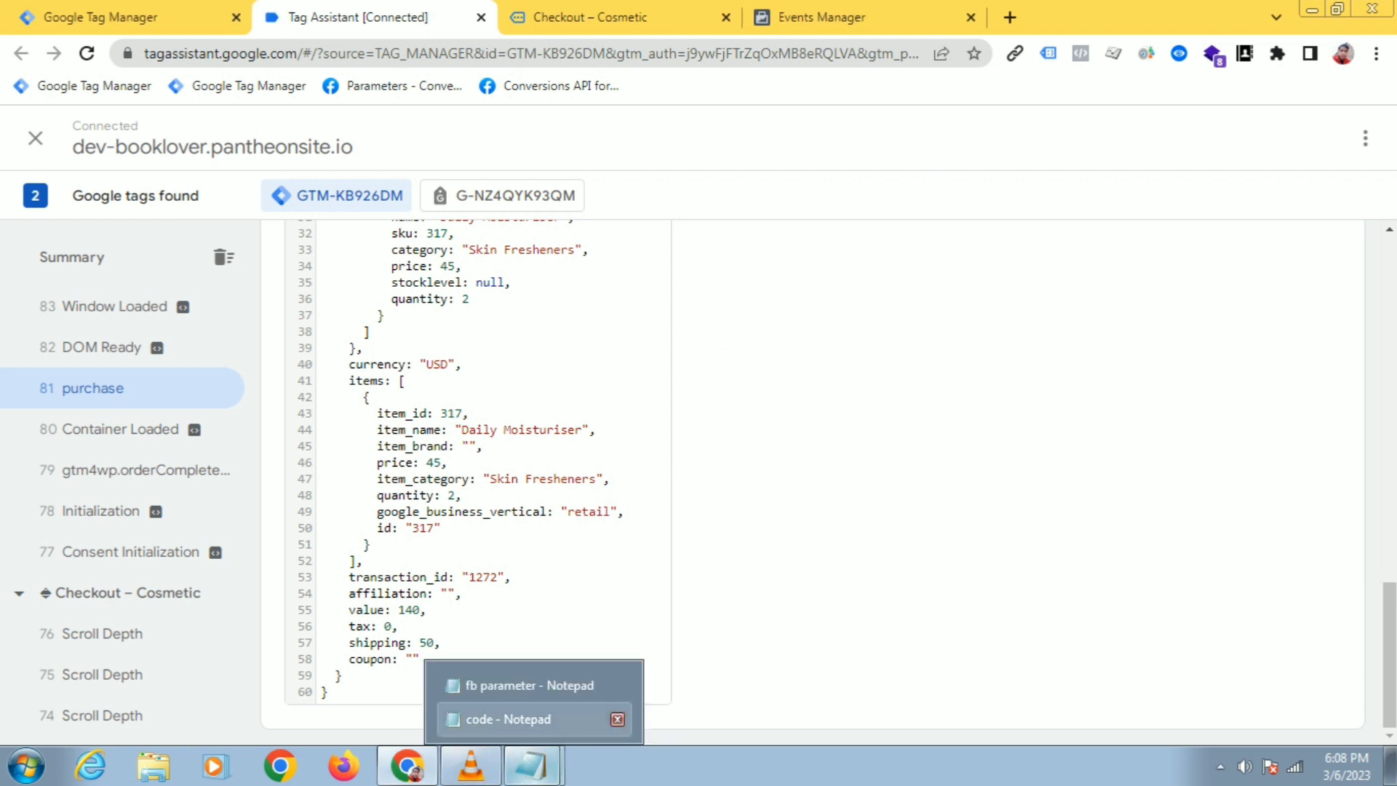
{"action": "left_click", "coordinate": [510, 719]}
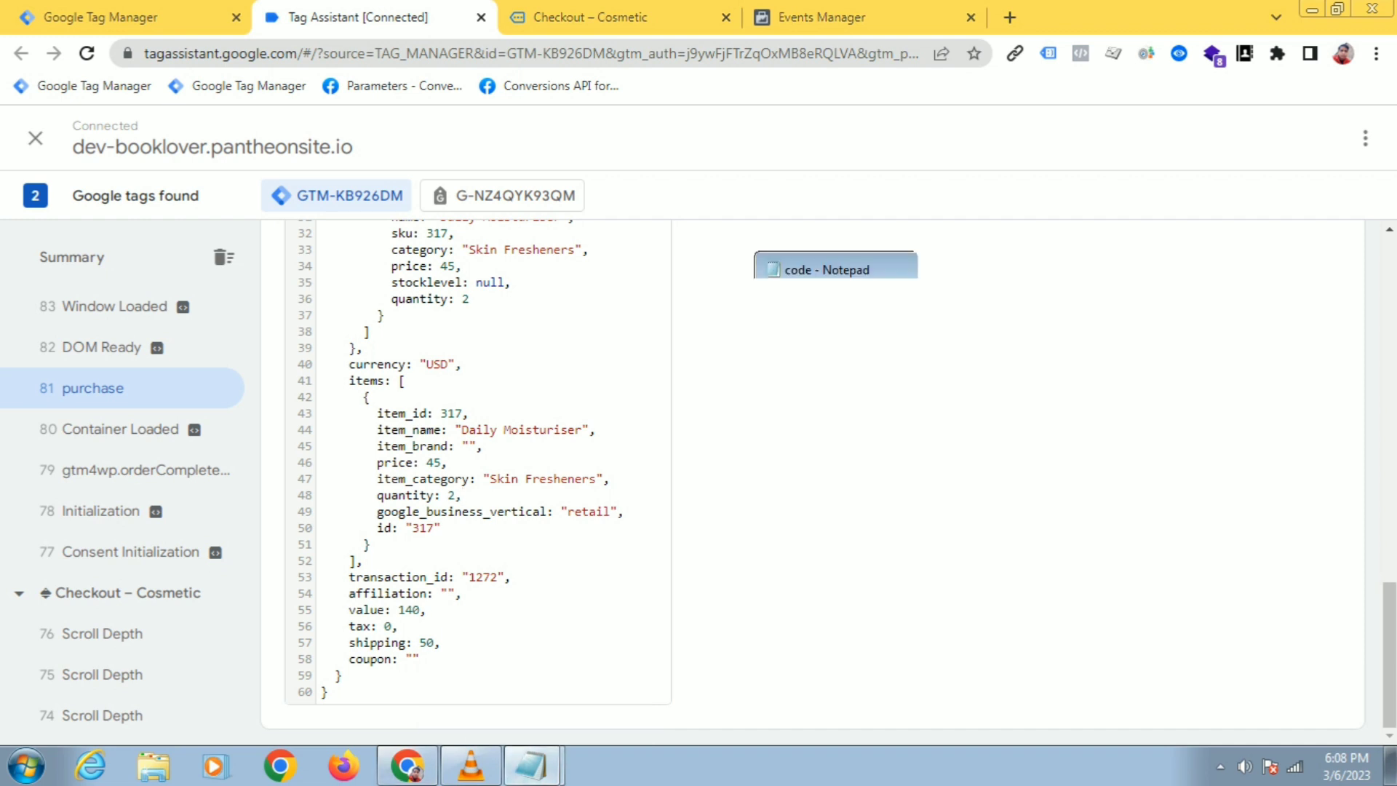
{"action": "left_click", "coordinate": [998, 325]}
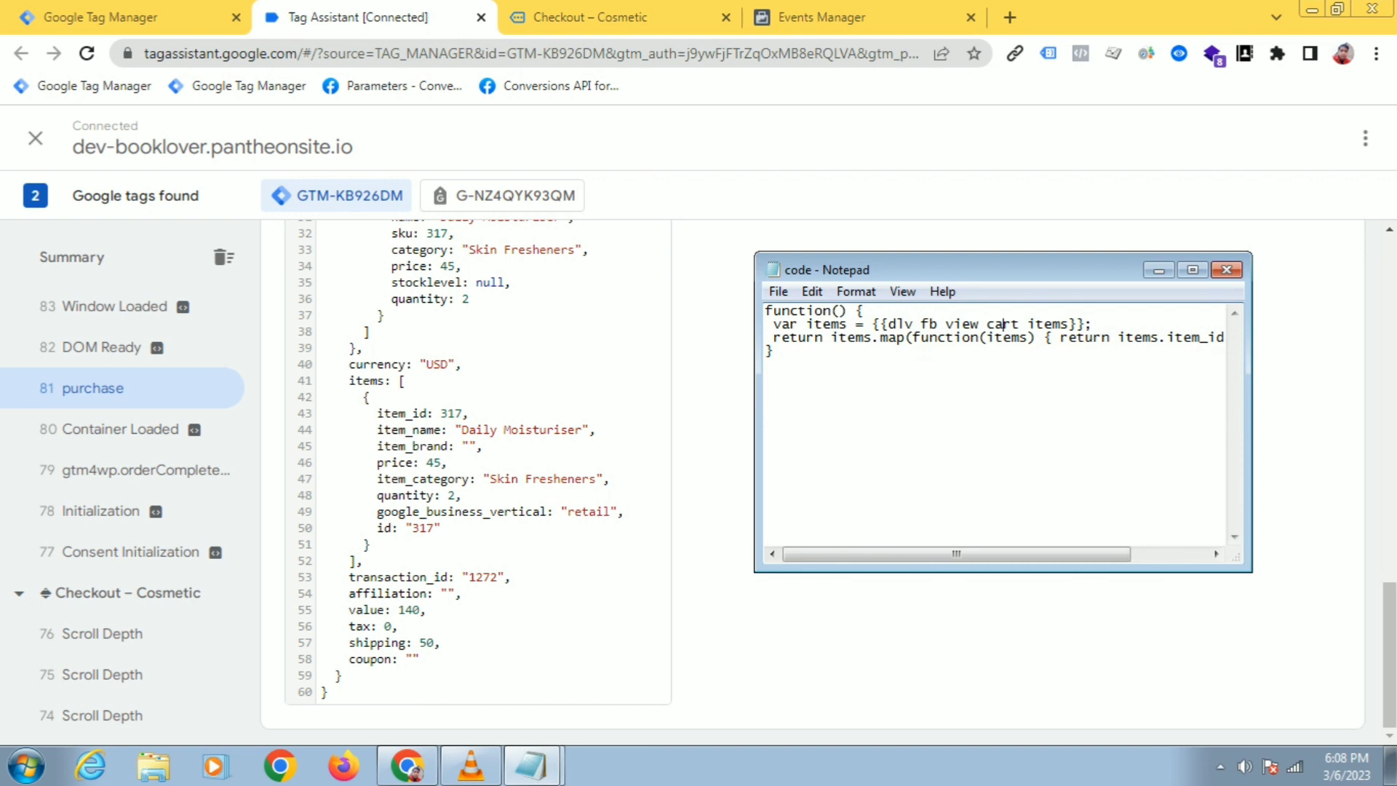
Start a new Data Layer Variable named "dlv purchase product" for the content_name property's value in the fb purchase Tag
{"action": "left_click", "coordinate": [109, 17]}
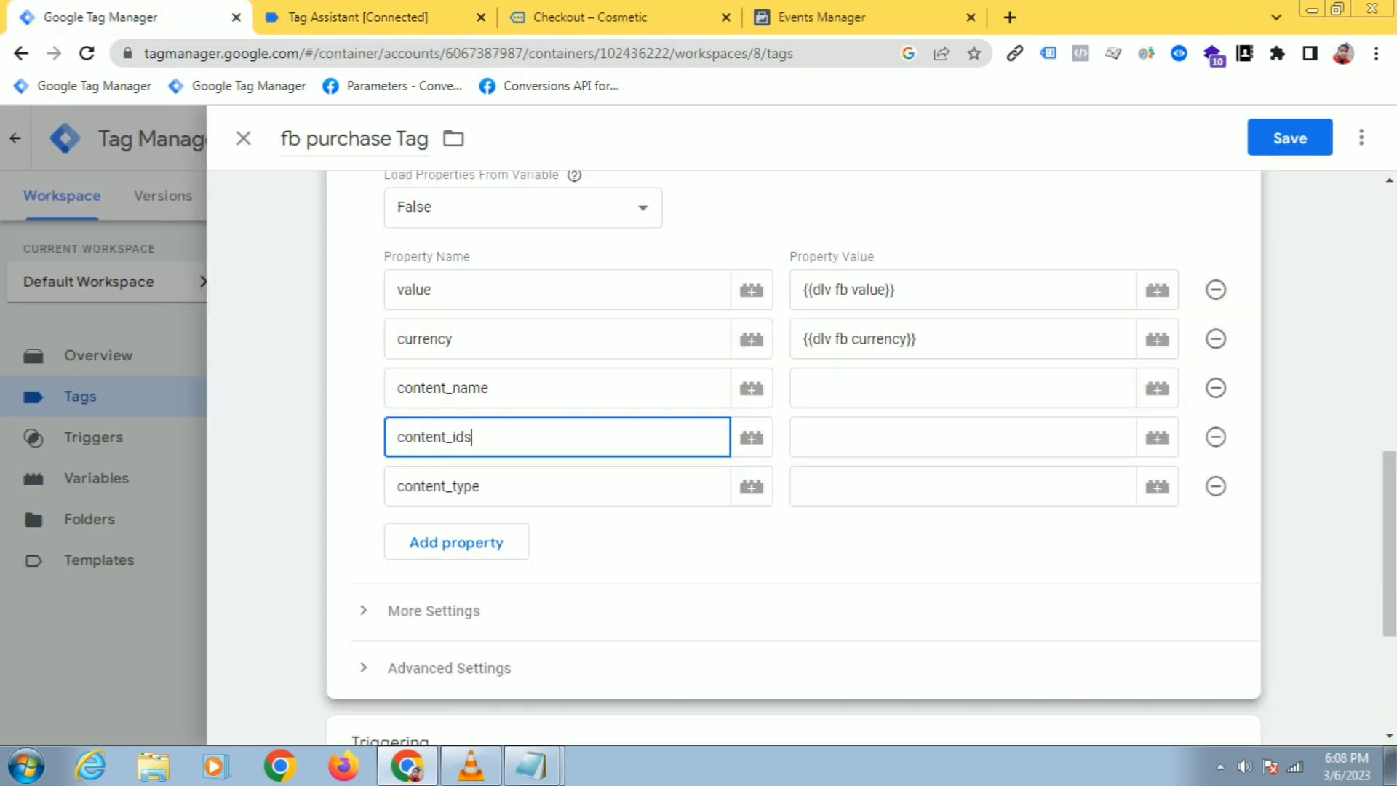
{"action": "left_click", "coordinate": [1157, 437]}
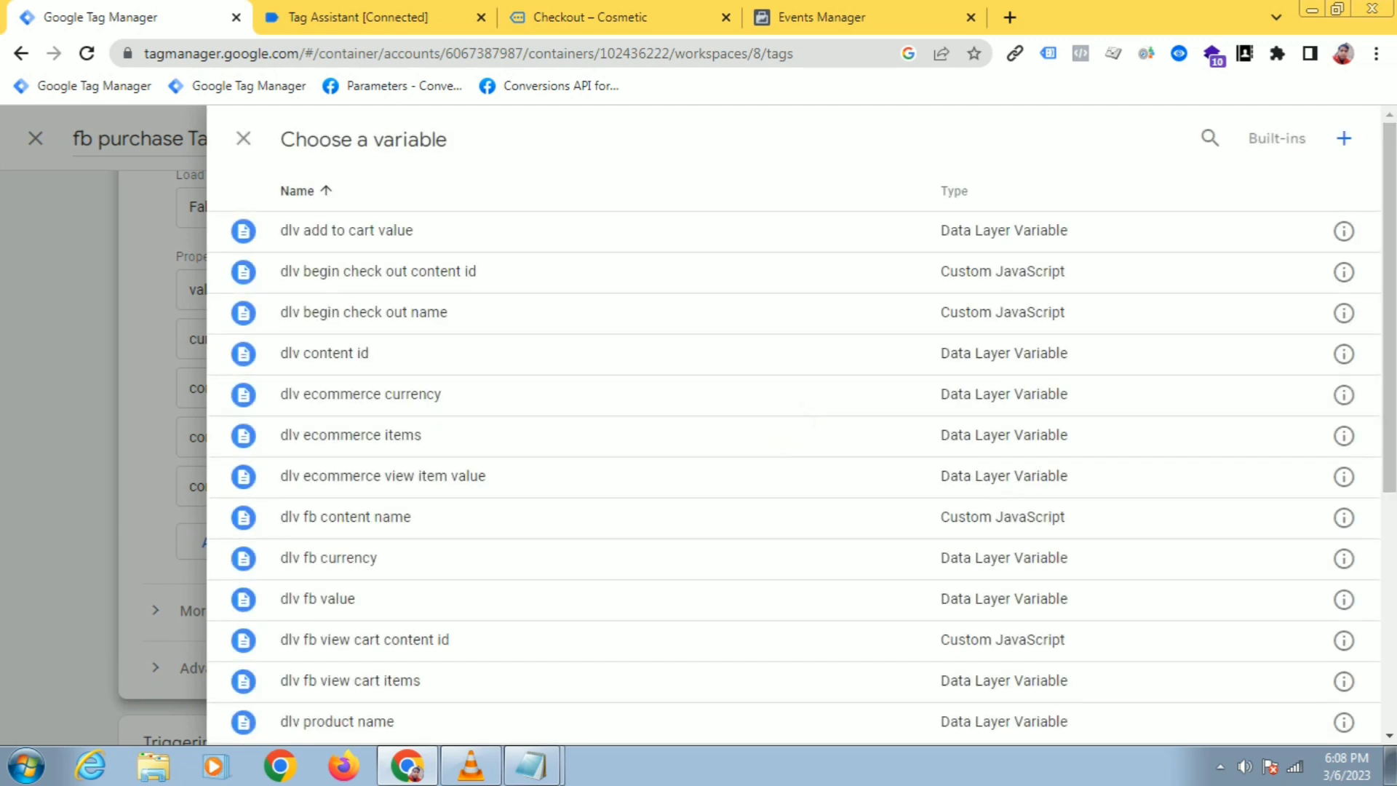
{"action": "left_click", "coordinate": [1343, 139]}
{"action": "triple_click", "coordinate": [304, 138]}
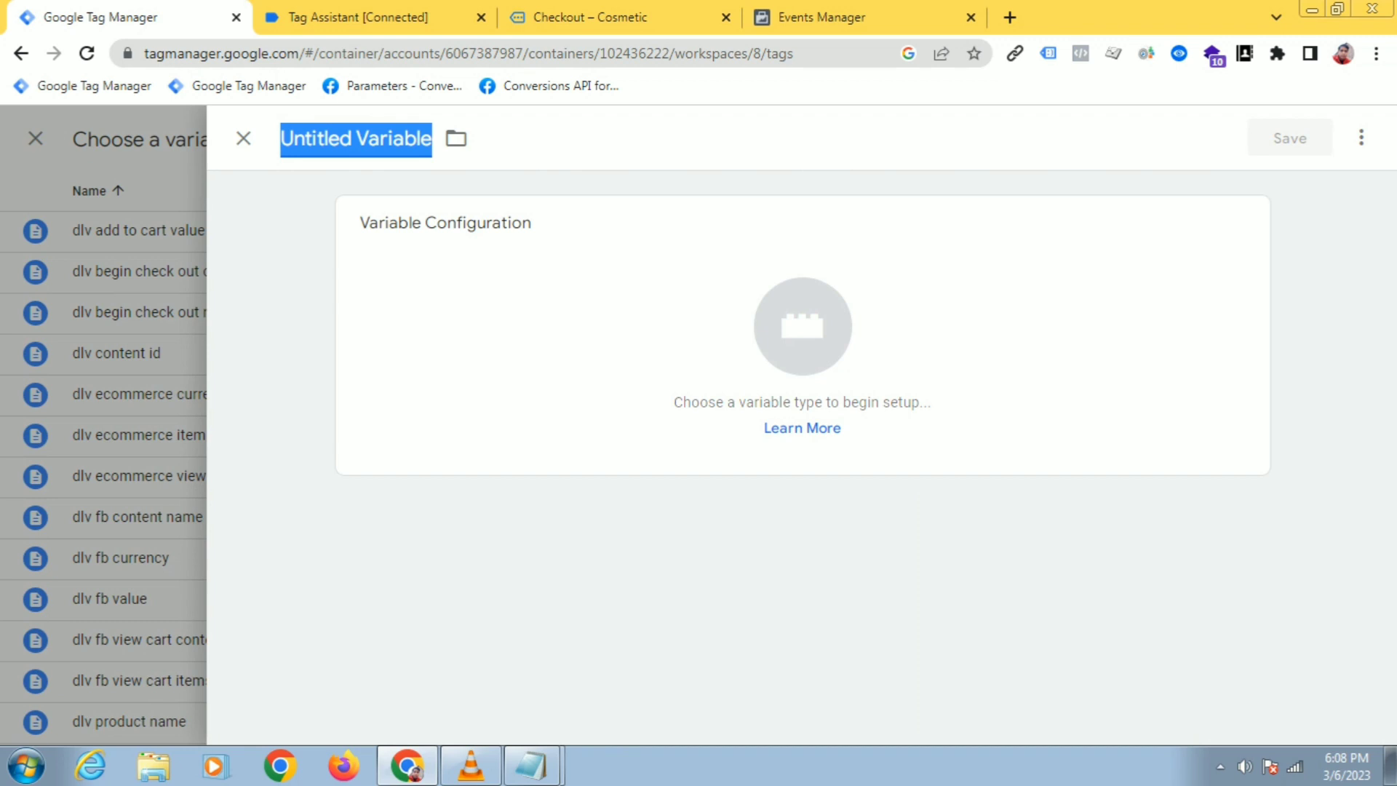
{"action": "type", "text": "dlv"}
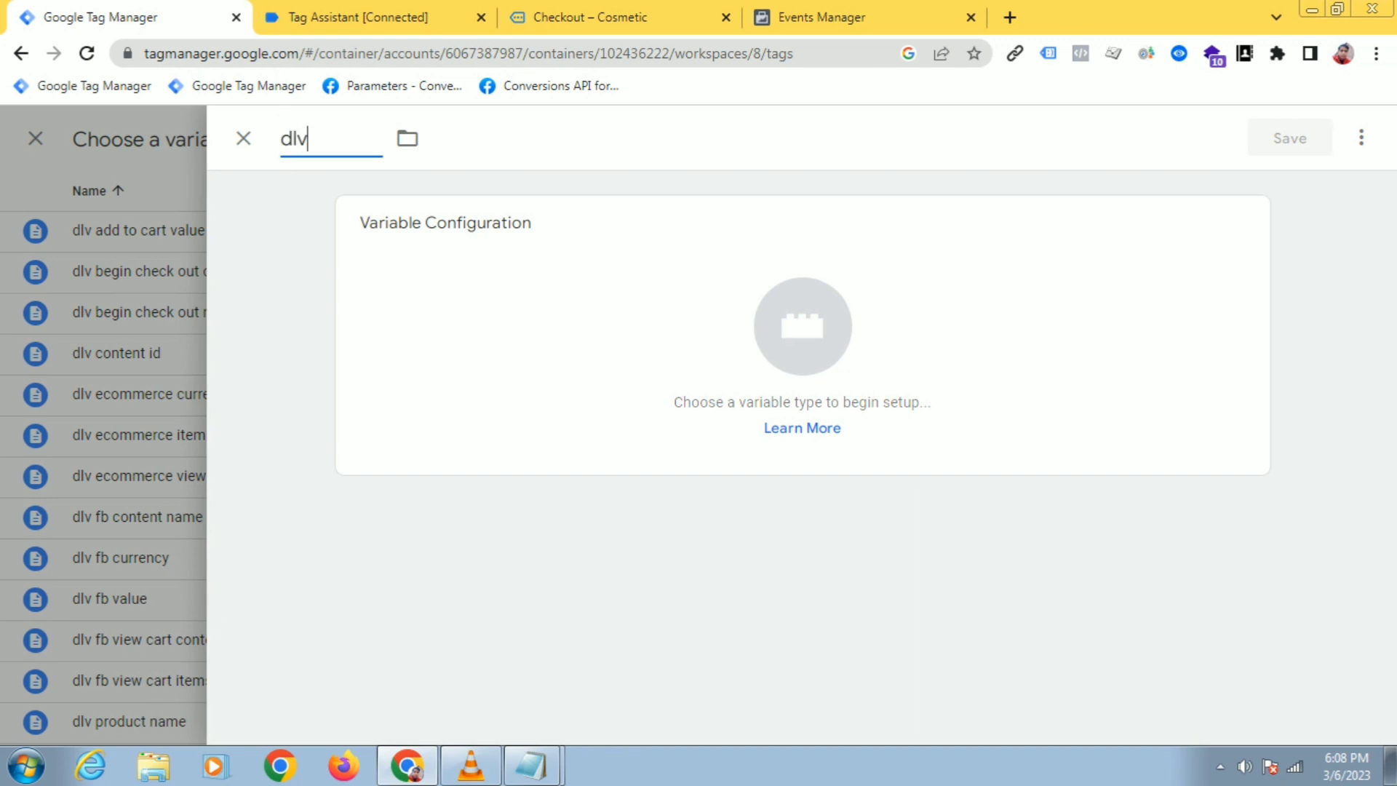
{"action": "type", "text": " purchase p"}
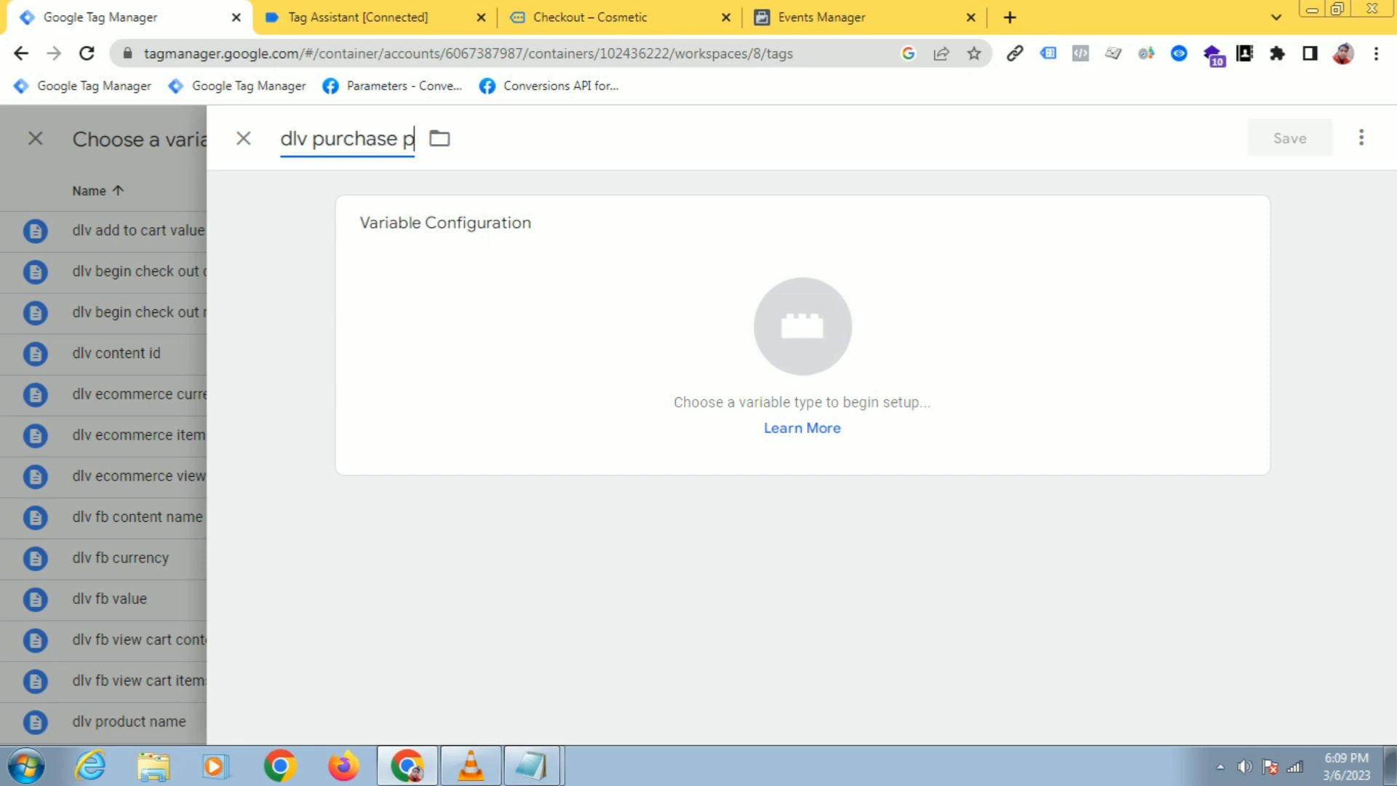
{"action": "type", "text": "rodu"}
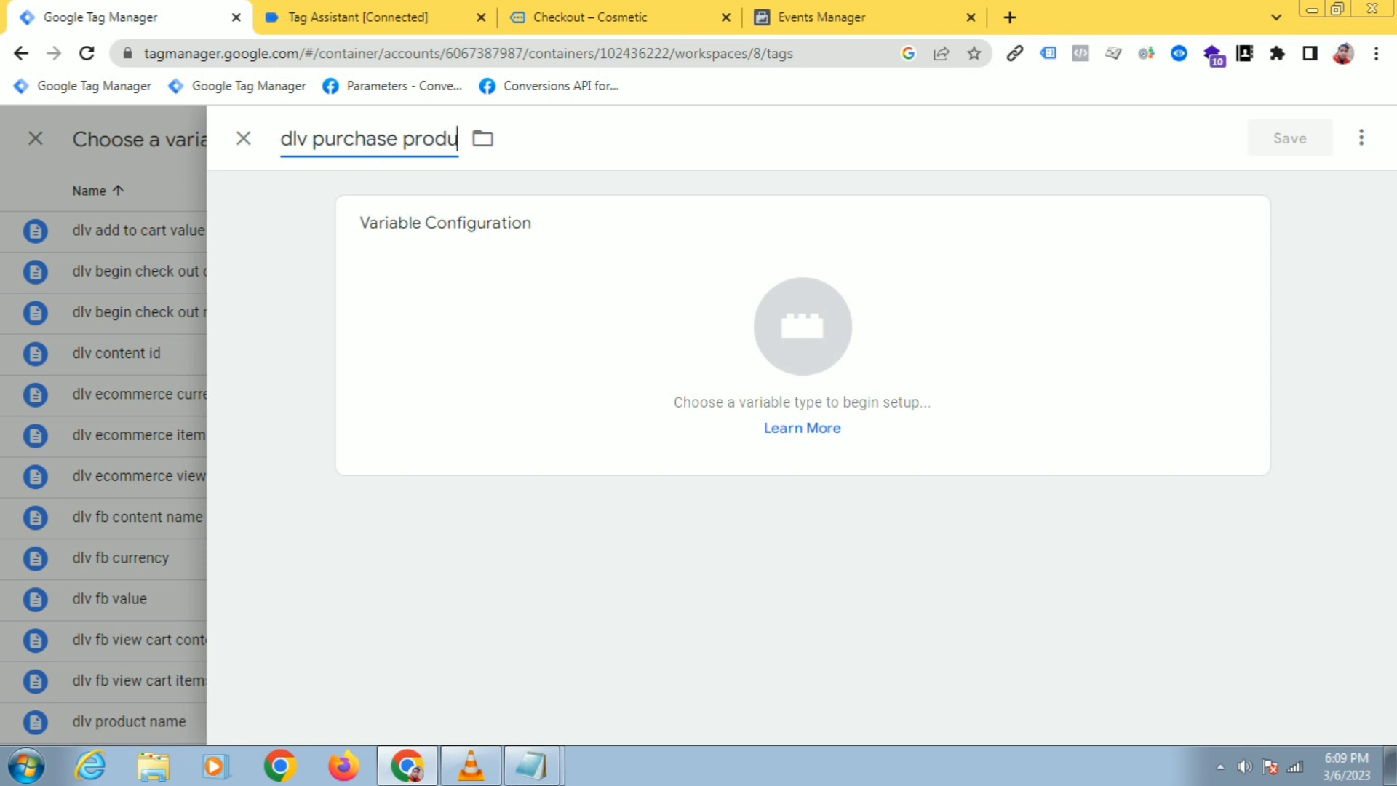
{"action": "type", "text": "ct"}
{"action": "left_click", "coordinate": [802, 326]}
{"action": "scroll", "coordinate": [1063, 527], "scroll_direction": "down", "scroll_amount": 2}
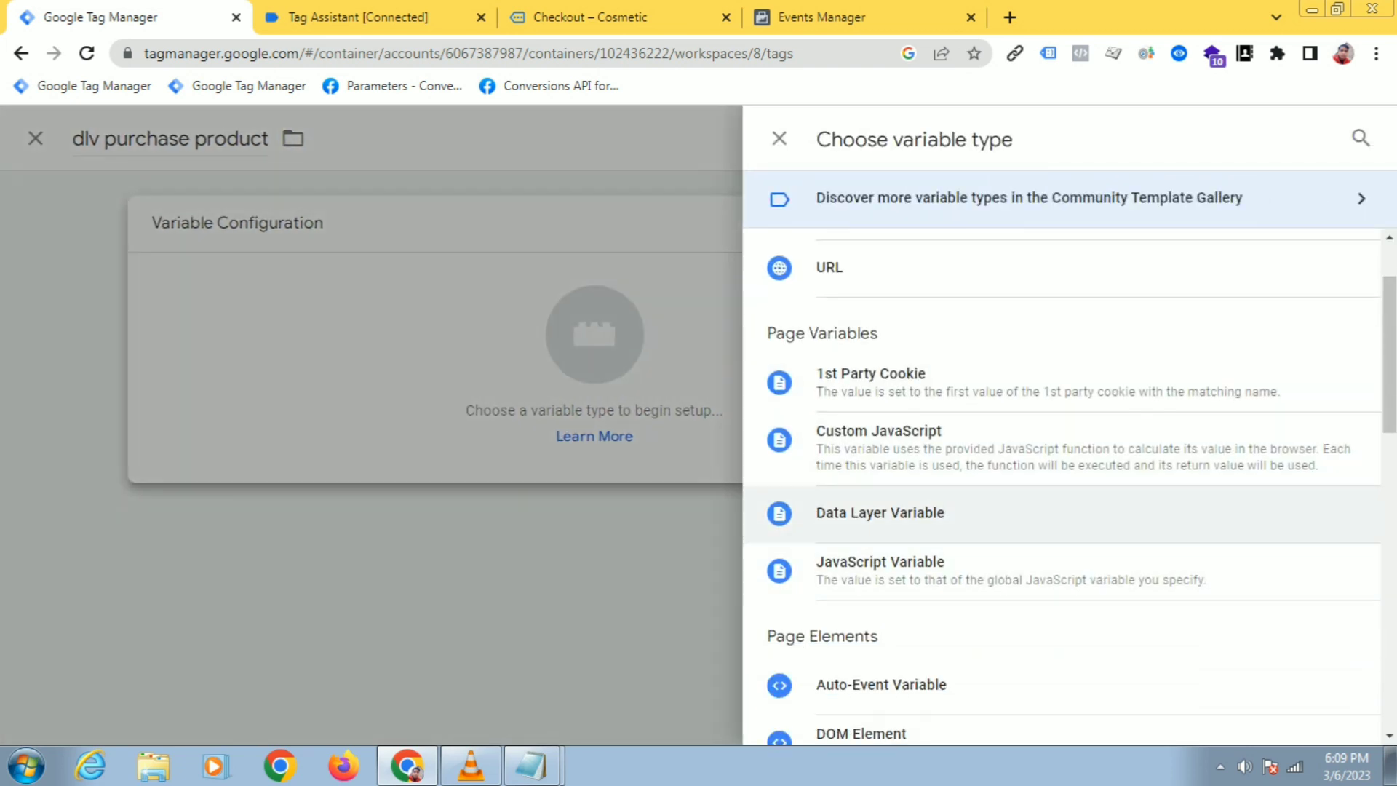
{"action": "left_click", "coordinate": [880, 512]}
Copy "ecommerce" from the purchase event's data layer in Tag Assistant and enter it as the data layer variable name, followed by a period
{"action": "left_click", "coordinate": [349, 16]}
{"action": "scroll", "coordinate": [813, 480], "scroll_direction": "up", "scroll_amount": 8}
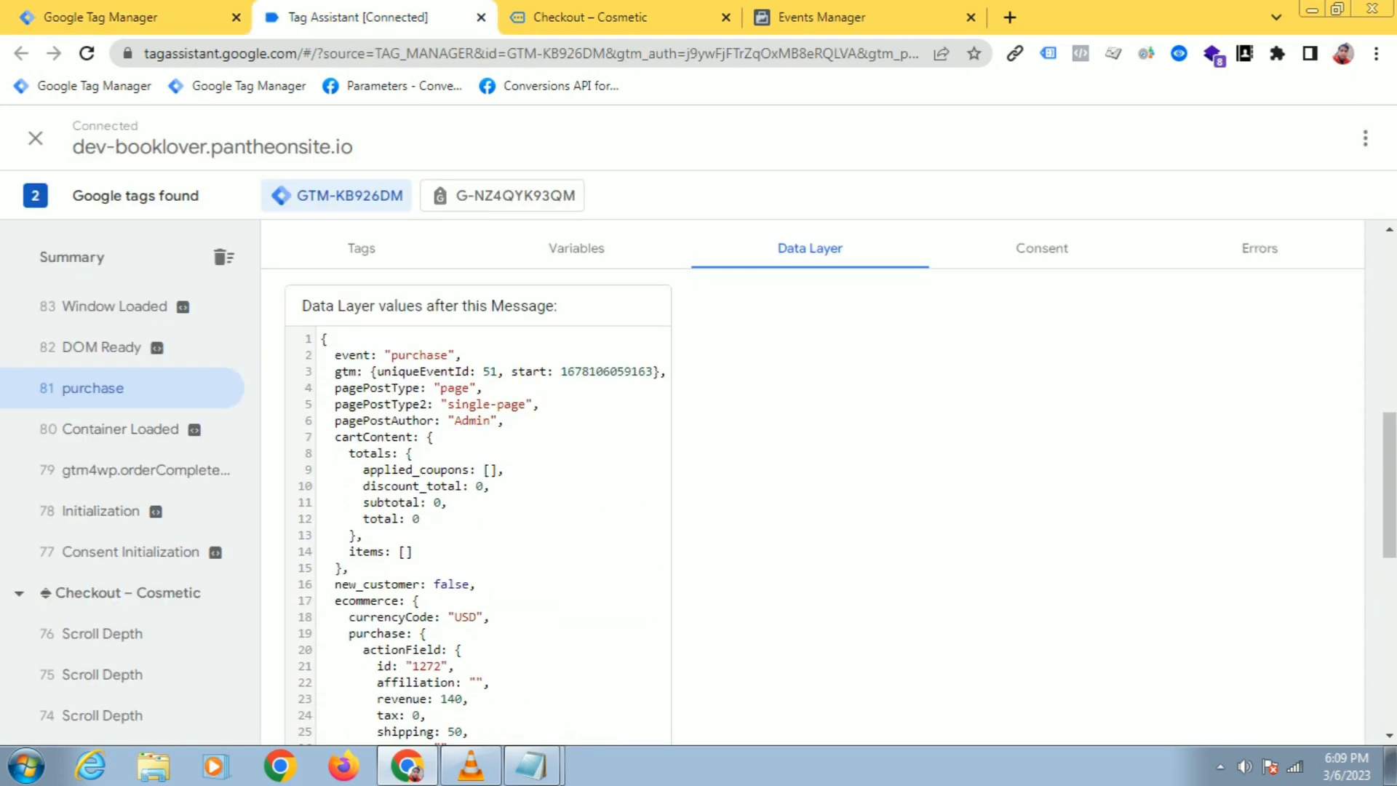
{"action": "scroll", "coordinate": [813, 480], "scroll_direction": "down", "scroll_amount": 2}
{"action": "double_click", "coordinate": [377, 499]}
{"action": "right_click", "coordinate": [377, 500]}
{"action": "left_click", "coordinate": [408, 511]}
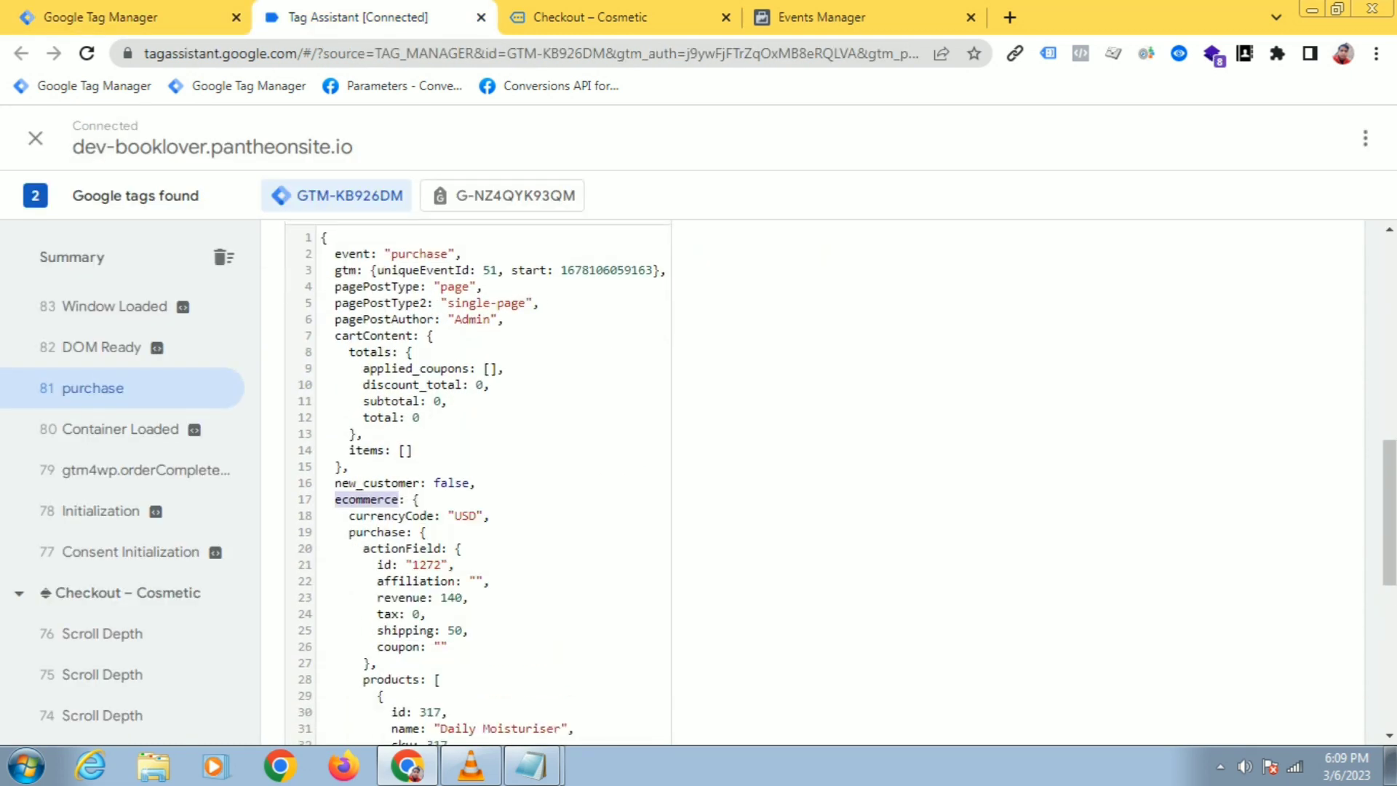
{"action": "left_click", "coordinate": [116, 17]}
{"action": "right_click", "coordinate": [446, 434]}
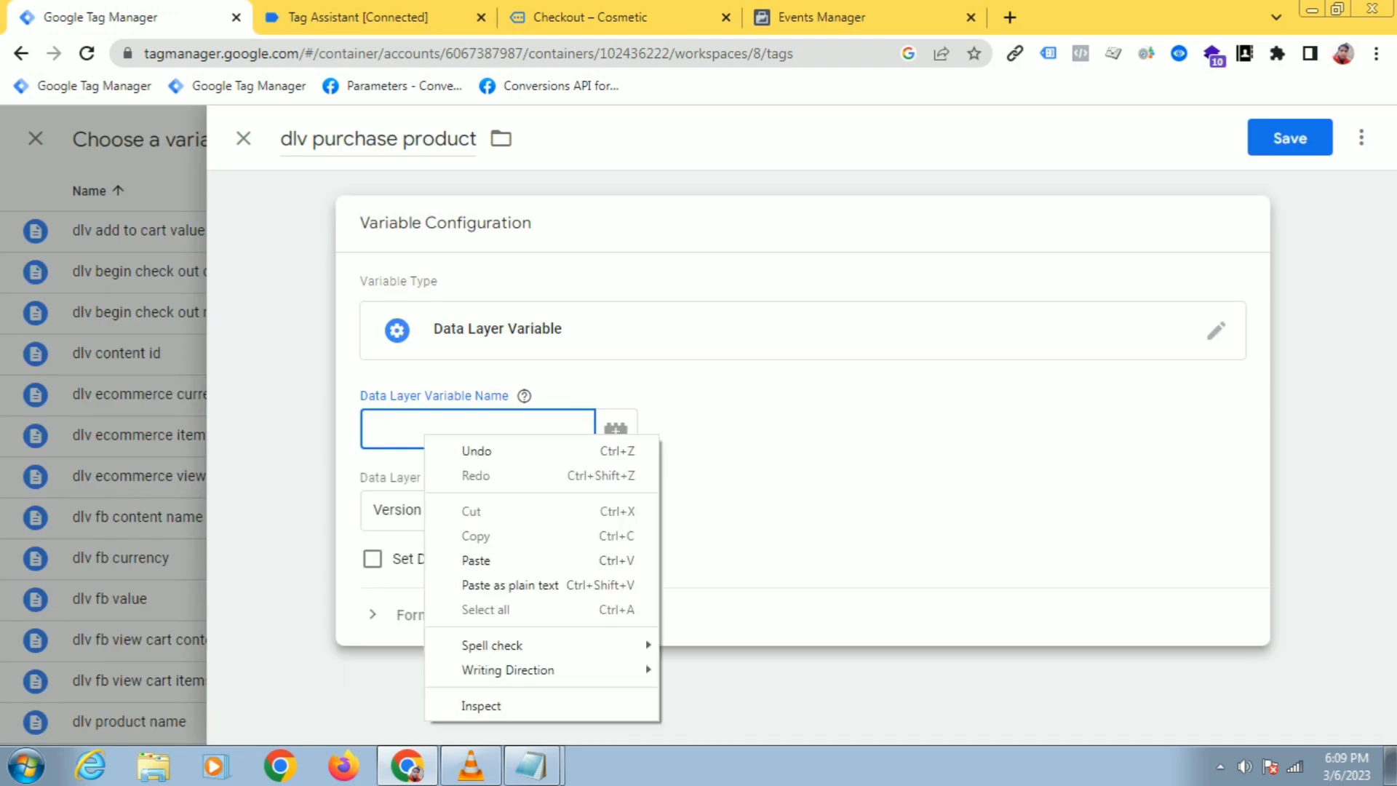
{"action": "left_click", "coordinate": [480, 560]}
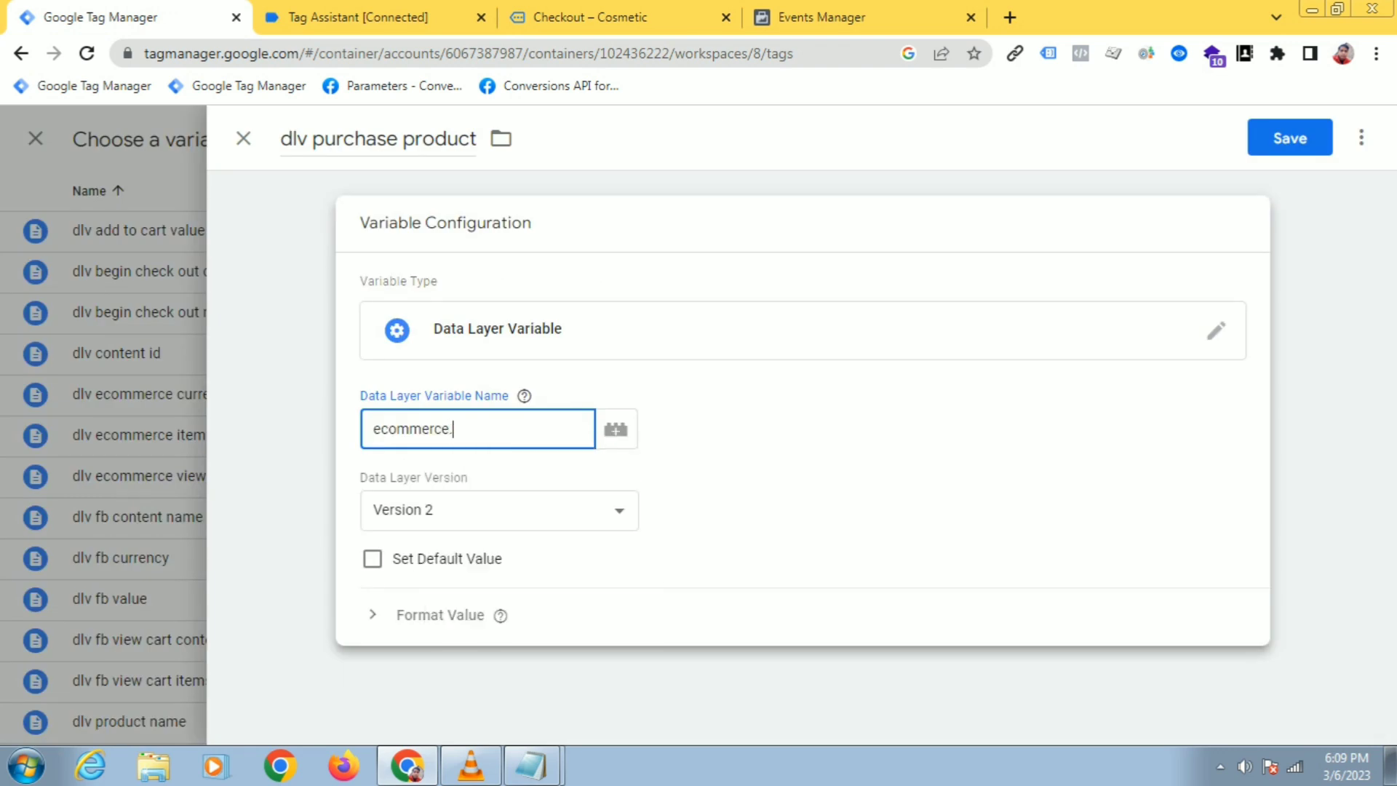
{"action": "type", "text": "."}
Copy "items" from the ecommerce object in Tag Assistant, append it to make the name "ecommerce.items", and save the variable
{"action": "left_click", "coordinate": [356, 17]}
{"action": "left_click", "coordinate": [590, 17]}
{"action": "left_click", "coordinate": [356, 17]}
{"action": "scroll", "coordinate": [477, 480], "scroll_direction": "down", "scroll_amount": 7}
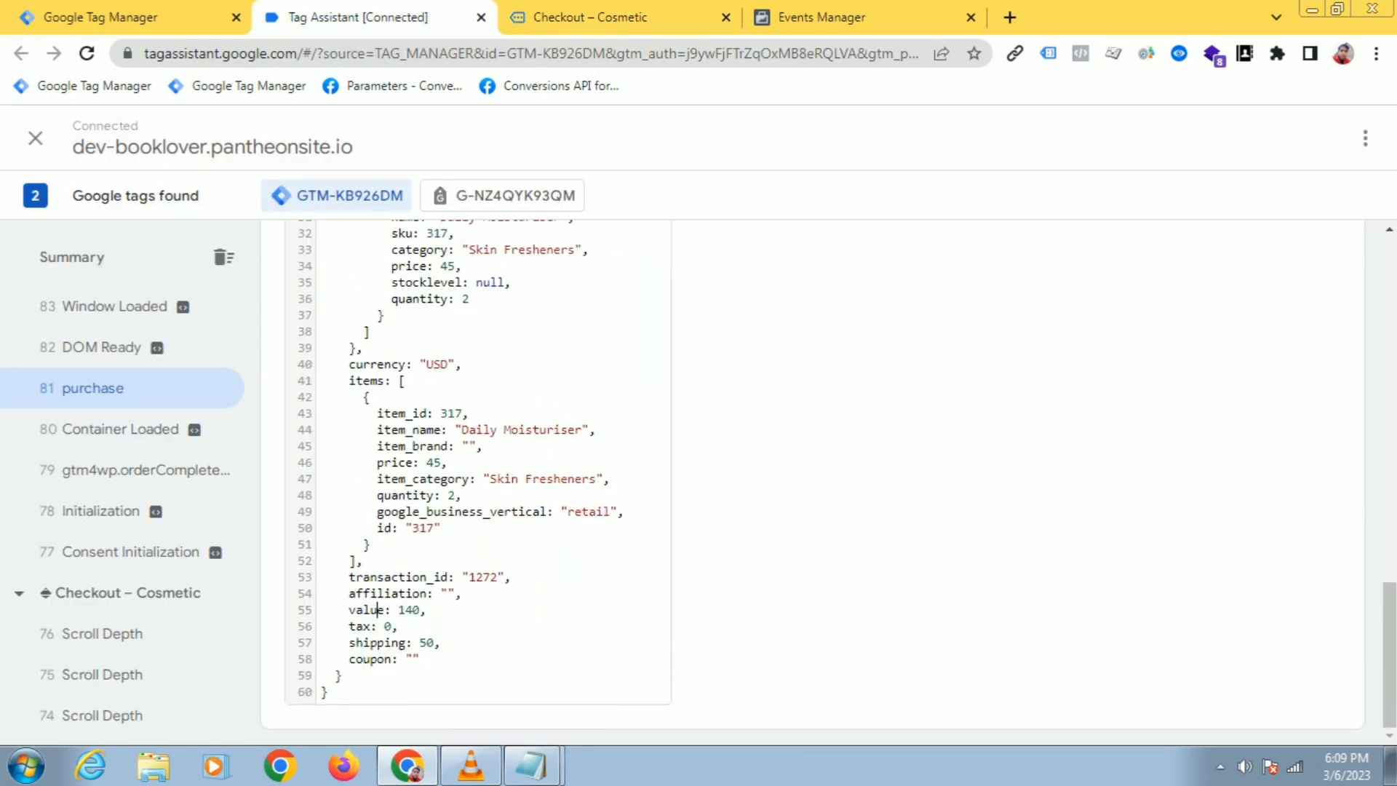
{"action": "double_click", "coordinate": [368, 380]}
{"action": "right_click", "coordinate": [367, 380]}
{"action": "left_click", "coordinate": [393, 394]}
{"action": "left_click", "coordinate": [102, 16]}
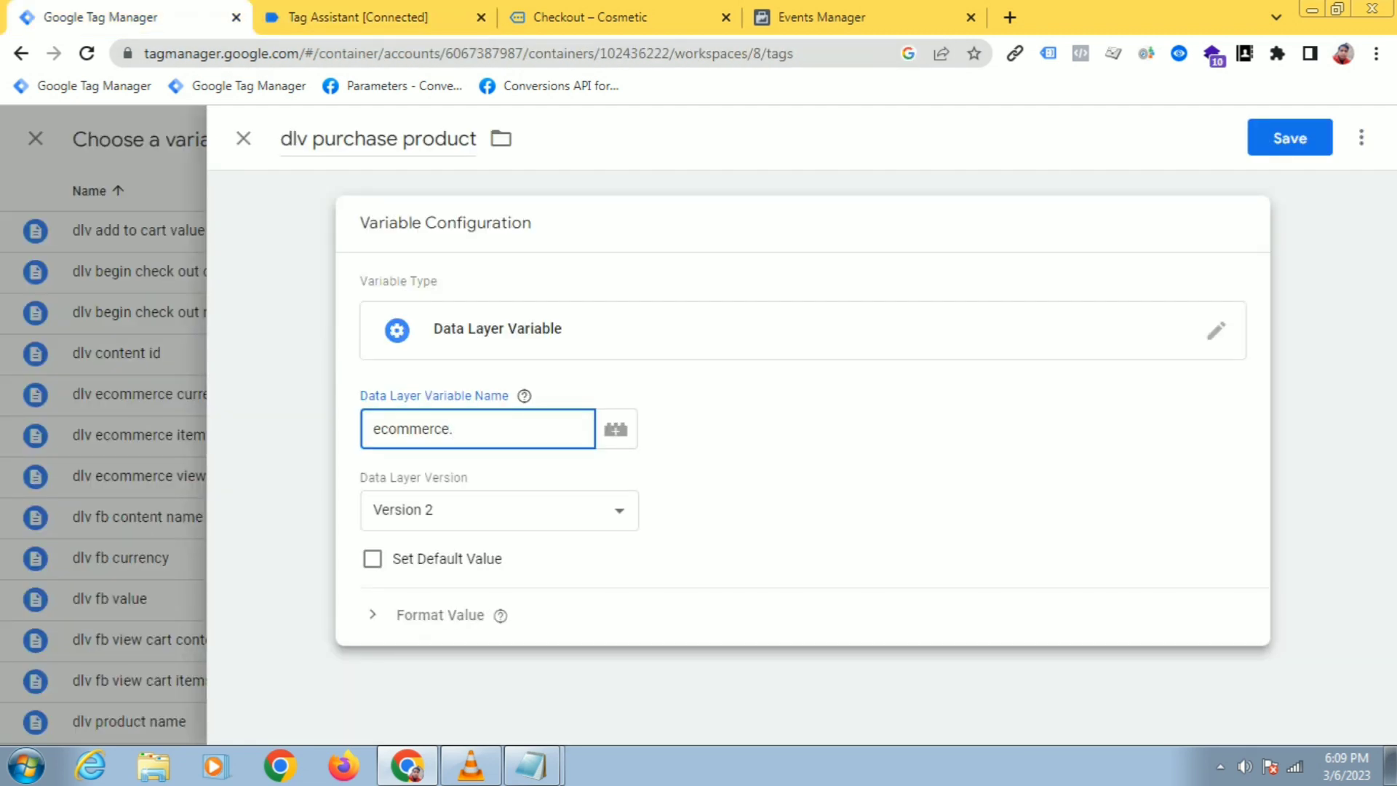
{"action": "right_click", "coordinate": [486, 431]}
{"action": "left_click", "coordinate": [539, 558]}
{"action": "left_click", "coordinate": [1289, 139]}
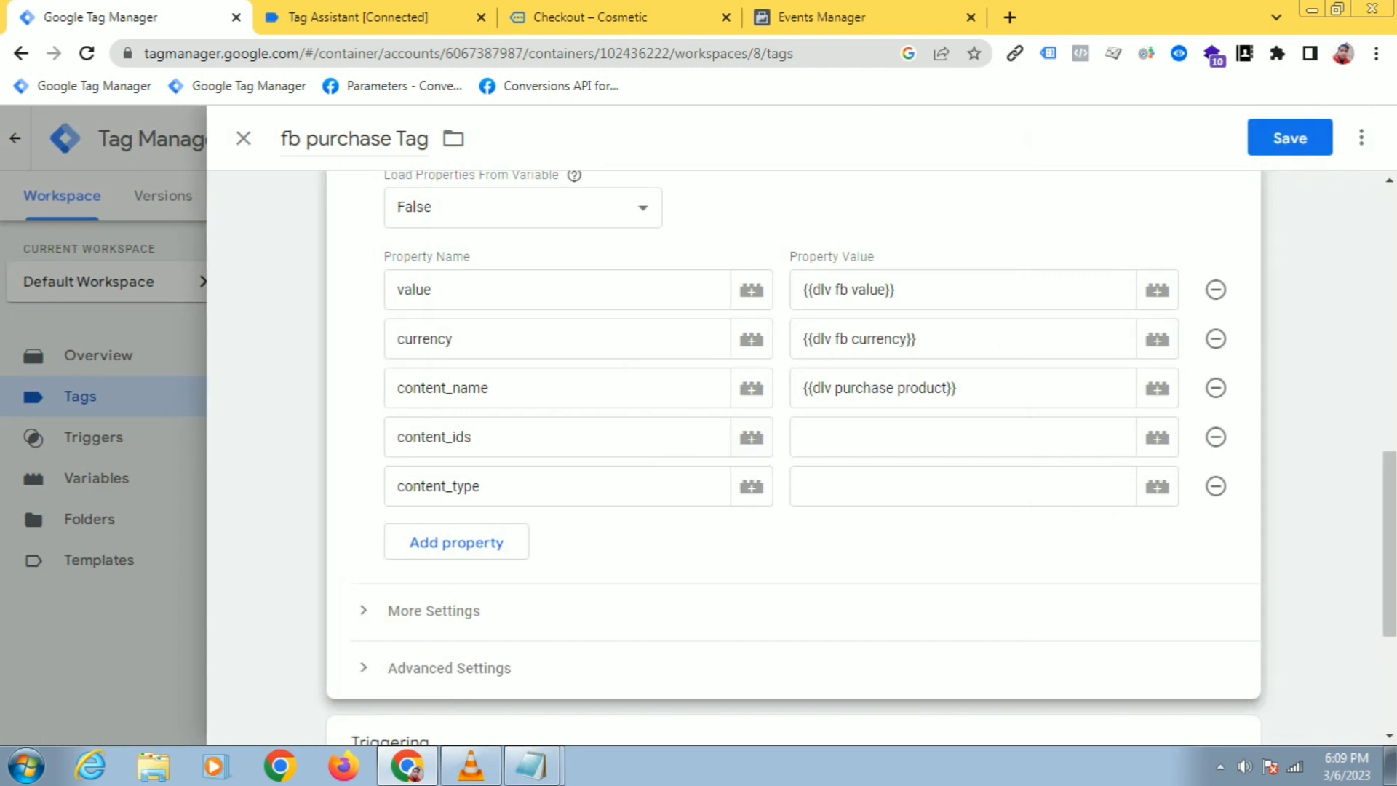
Clear the content_name property's value and copy the name of the "dlv purchase product" variable from its details
{"action": "left_click_drag", "start_coordinate": [955, 387], "coordinate": [802, 388]}
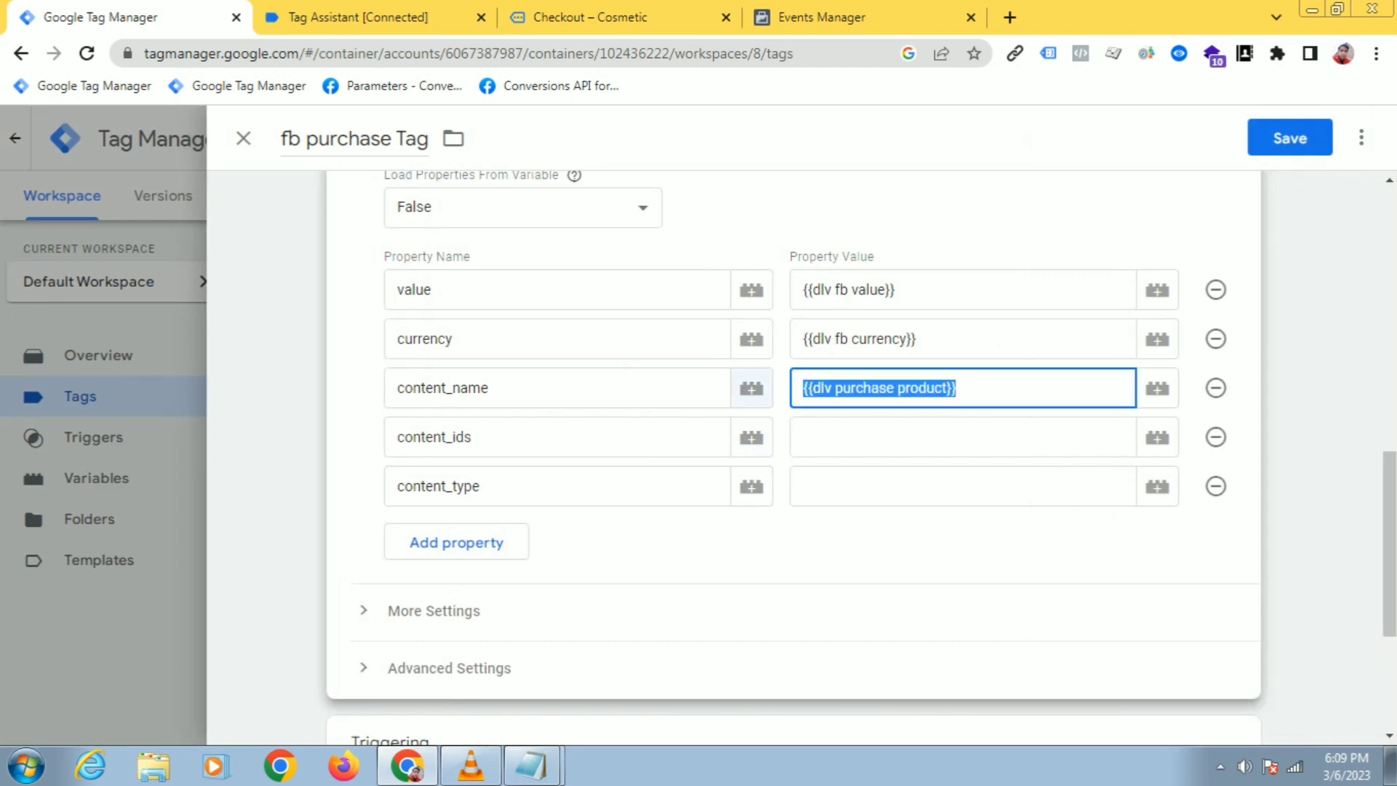
{"action": "key", "text": "BackSpace"}
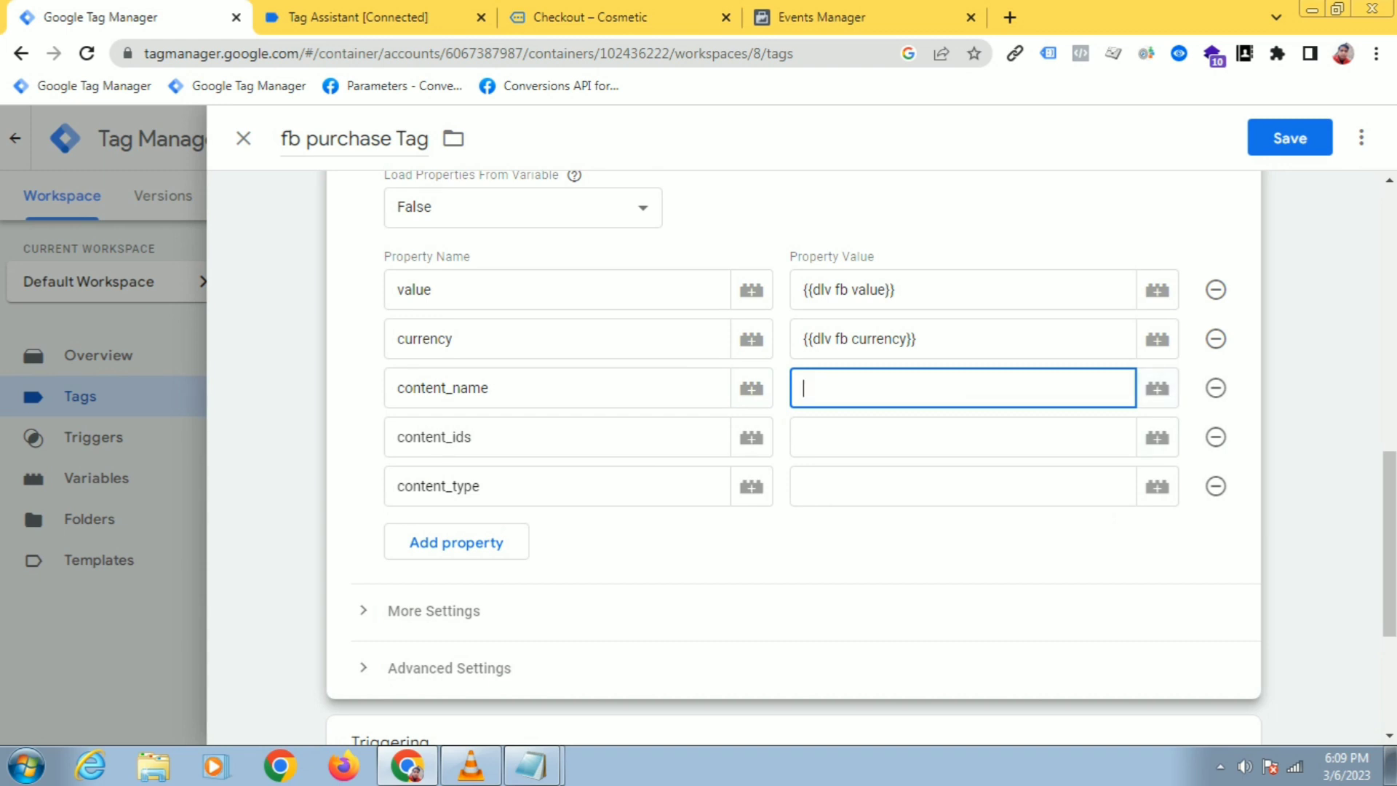
{"action": "key", "text": "Tab"}
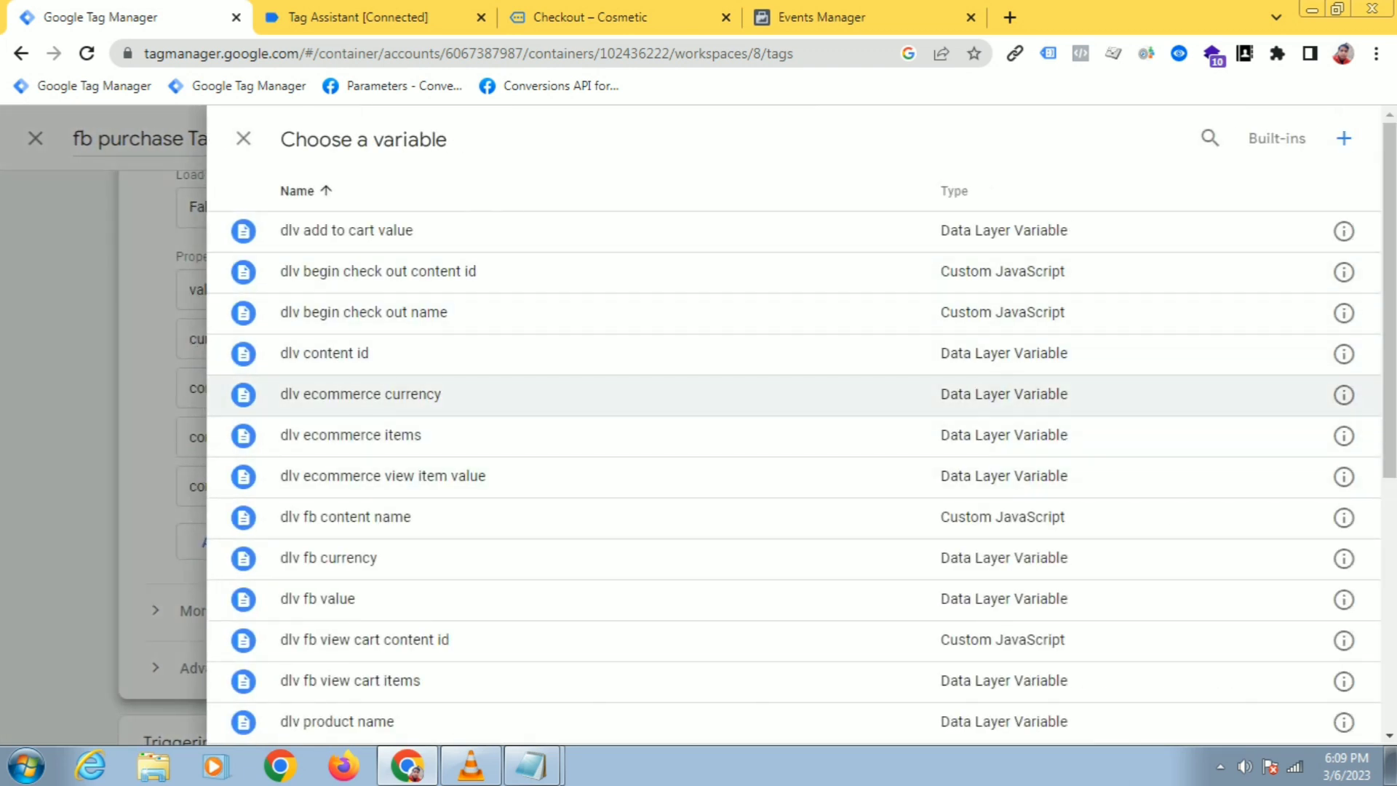
{"action": "scroll", "coordinate": [727, 437], "scroll_direction": "down", "scroll_amount": 5}
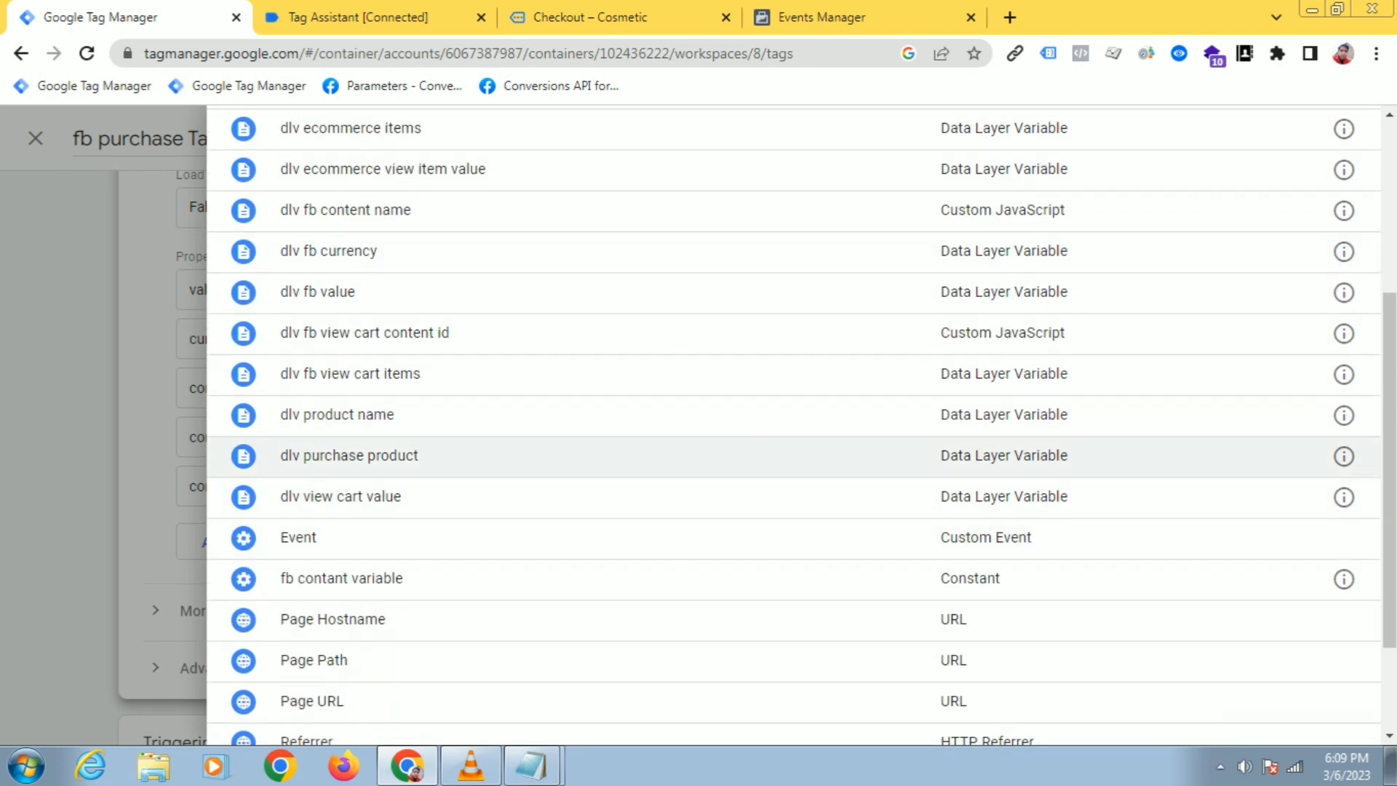
{"action": "left_click", "coordinate": [1344, 456]}
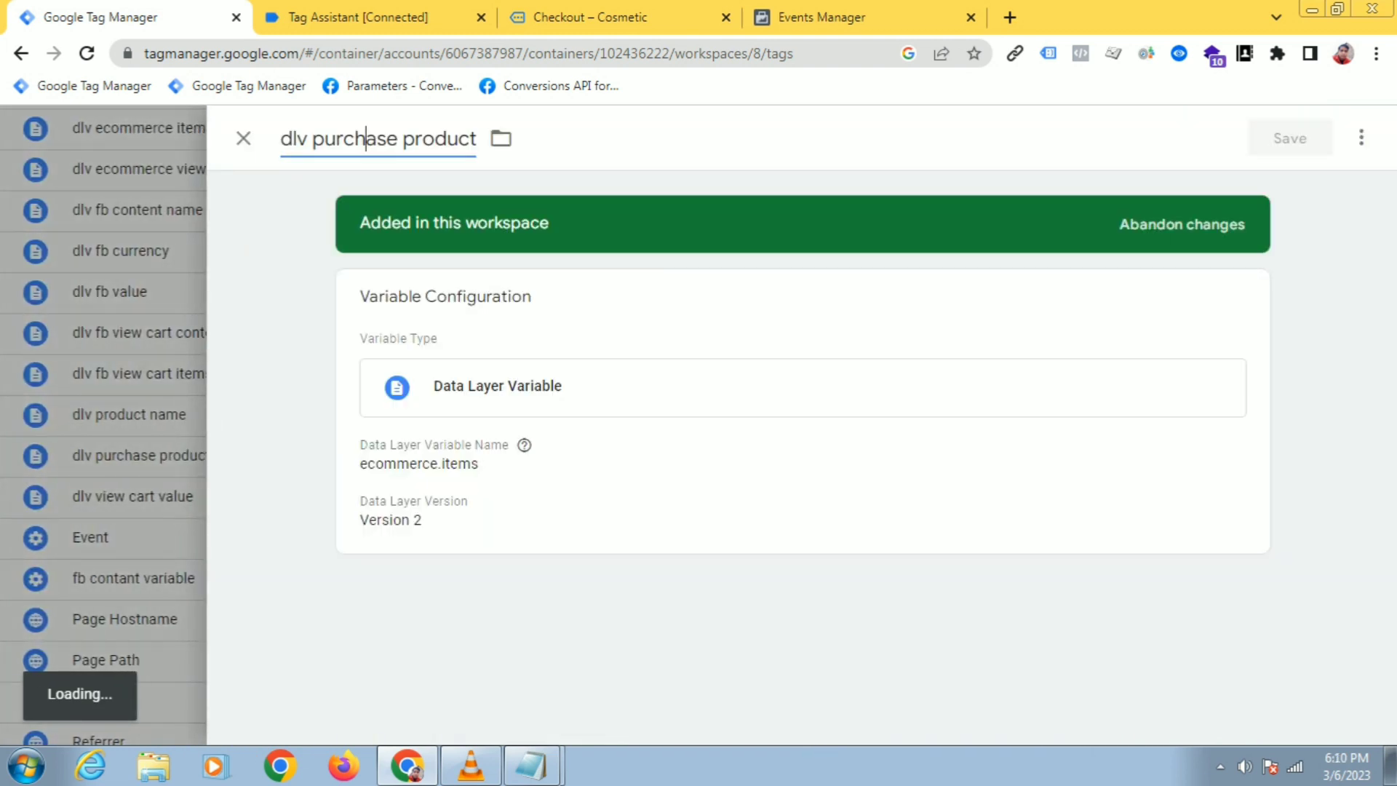
{"action": "triple_click", "coordinate": [366, 138]}
{"action": "right_click", "coordinate": [369, 137]}
{"action": "left_click", "coordinate": [422, 179]}
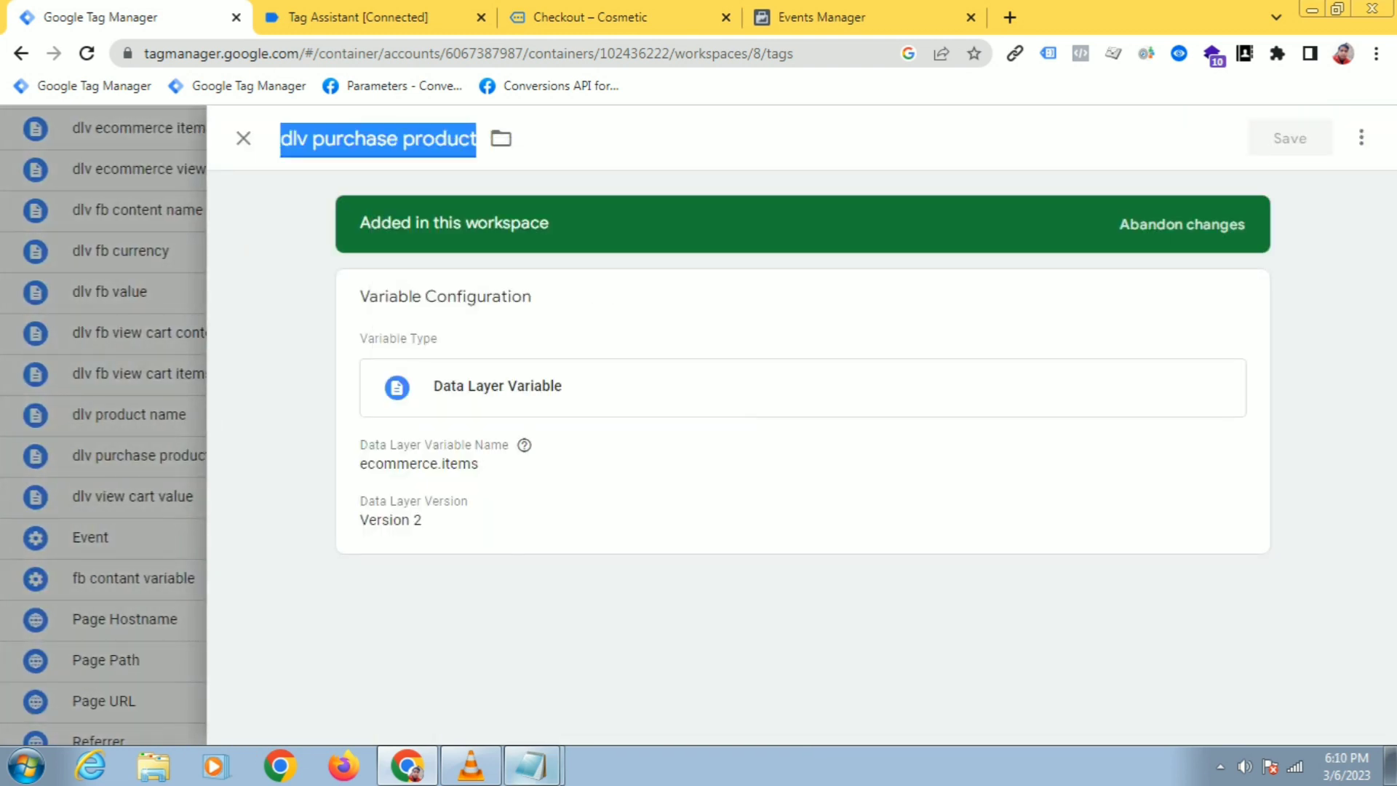
Try to replace "dlv fb view cart items" in the Notepad code note with the copied variable name
{"action": "mouse_move", "coordinate": [531, 766]}
{"action": "left_click", "coordinate": [510, 719]}
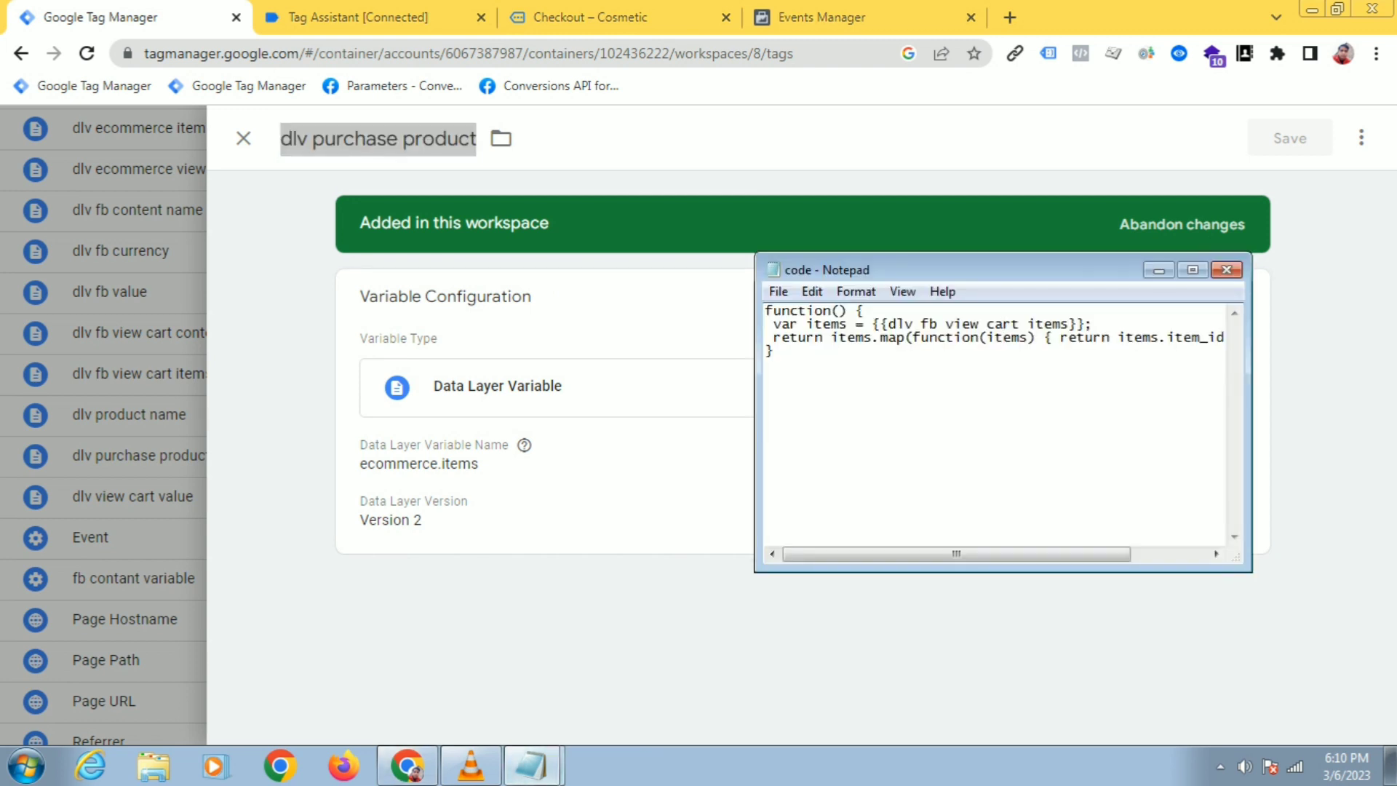
{"action": "left_click_drag", "start_coordinate": [1070, 324], "coordinate": [888, 324]}
{"action": "right_click", "coordinate": [910, 323]}
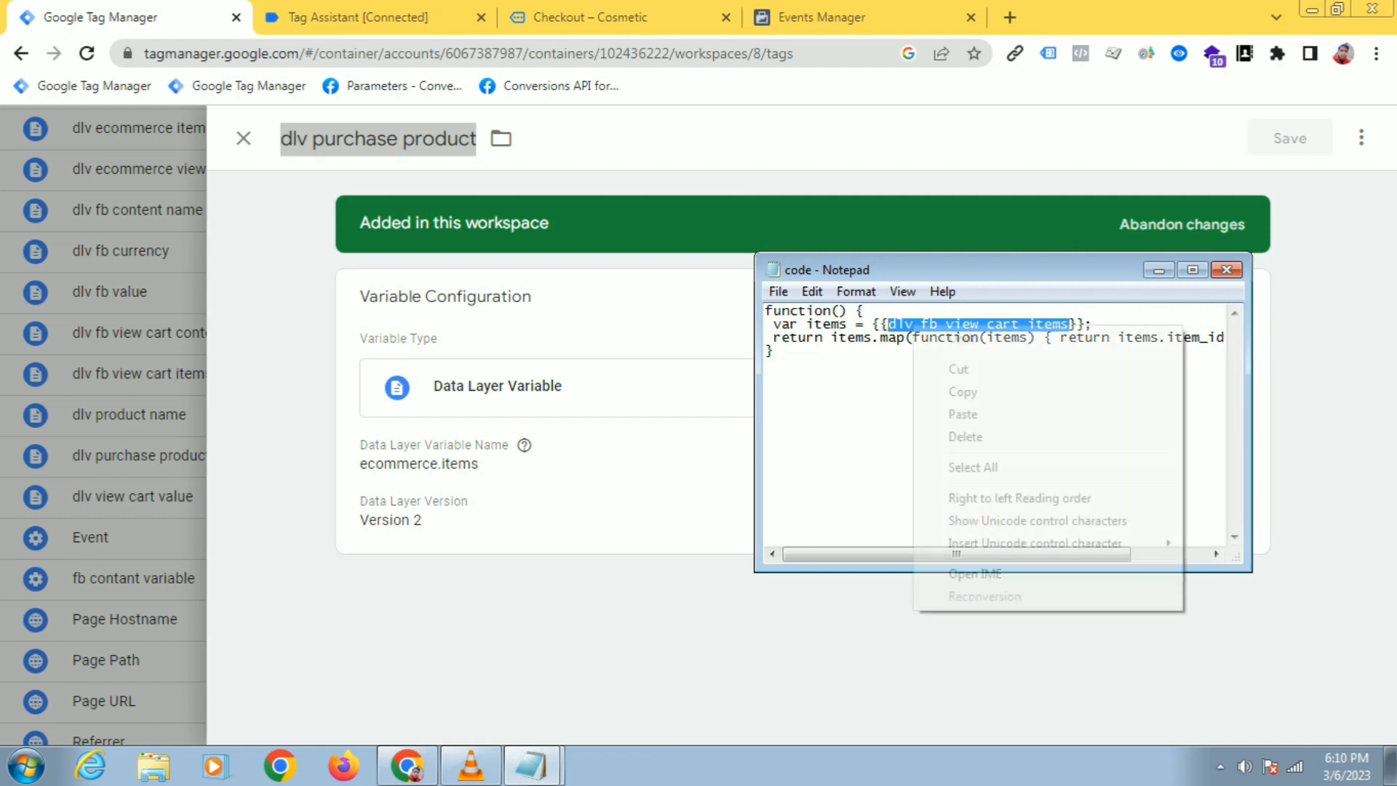
{"action": "left_click", "coordinate": [946, 393]}
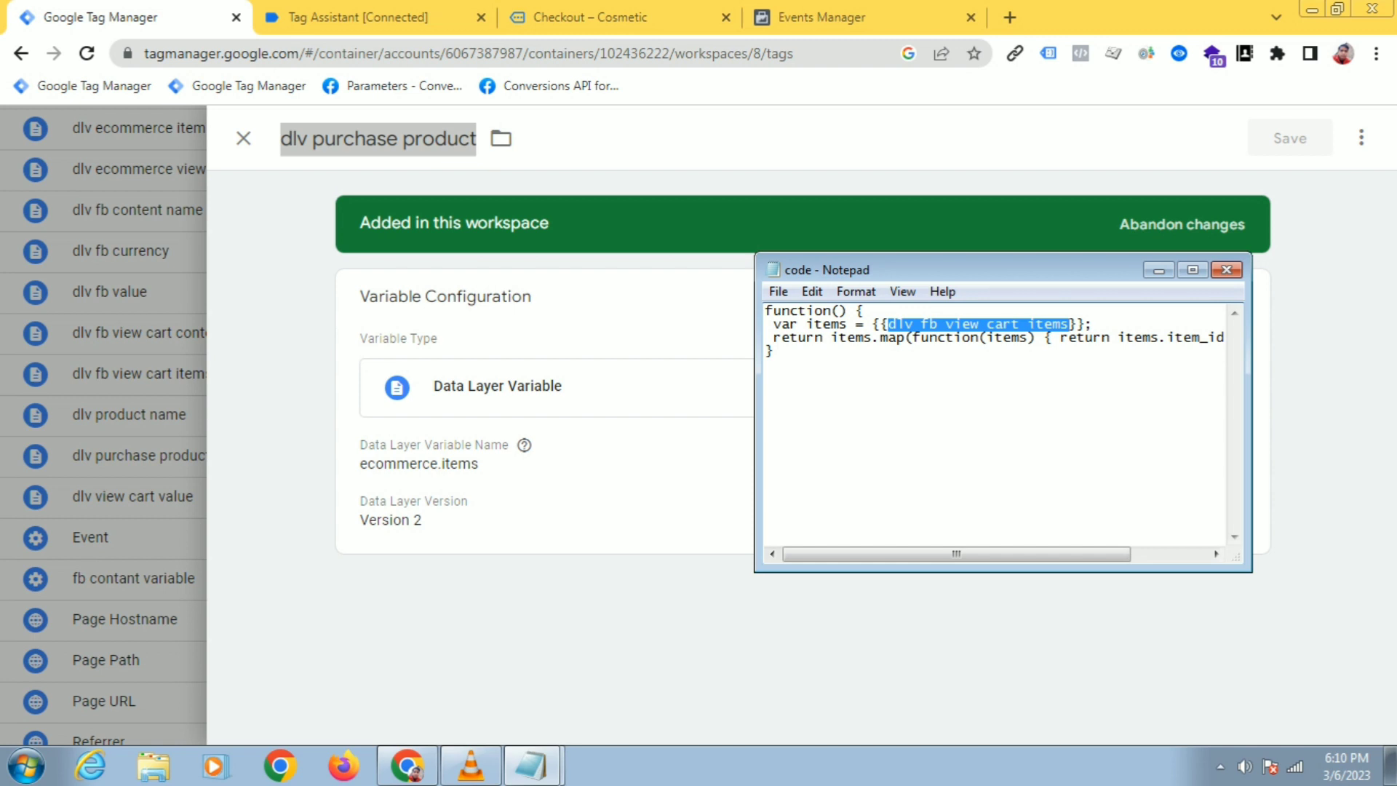
{"action": "right_click", "coordinate": [965, 323]}
{"action": "left_click", "coordinate": [1004, 408]}
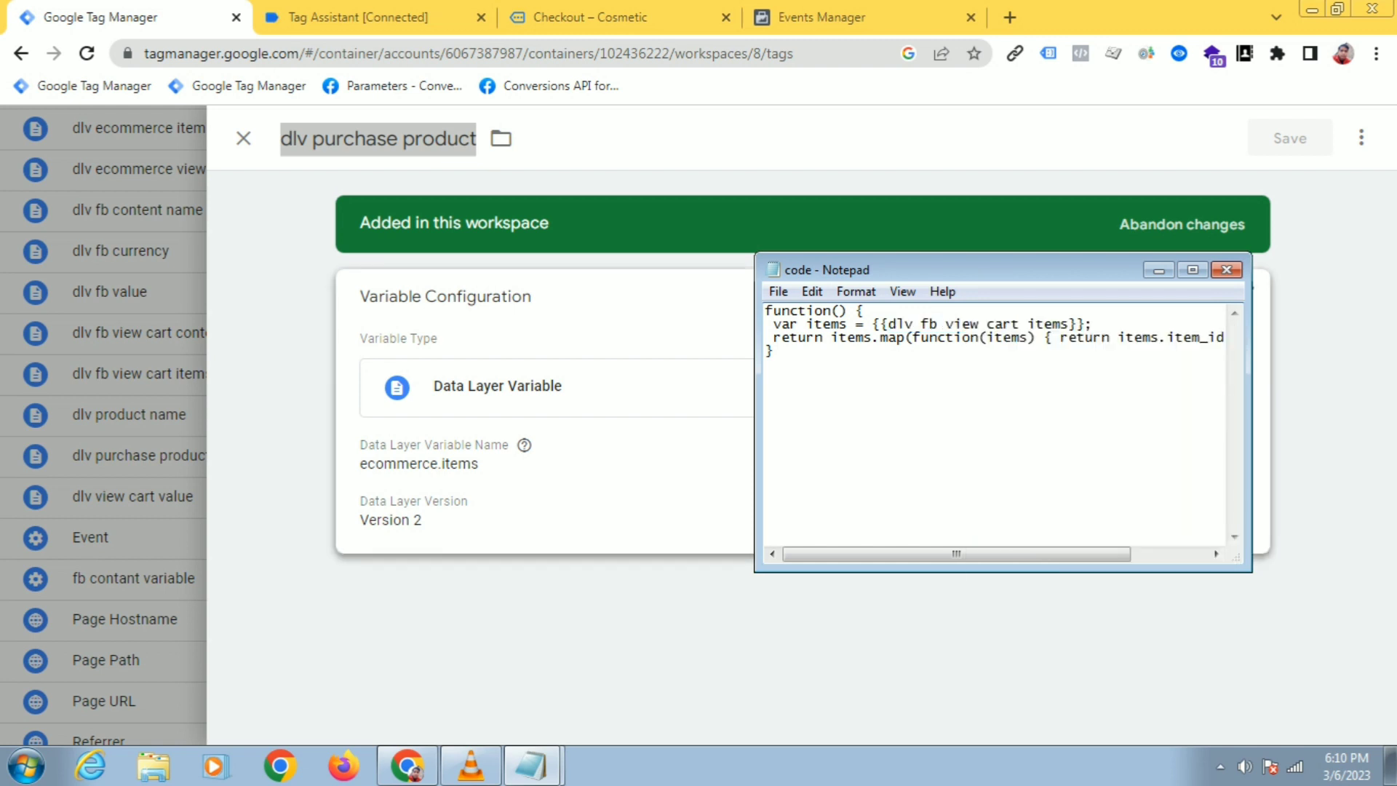
Copy the "dlv purchase product" name again and paste it over "dlv fb view cart items" in the Notepad code note
{"action": "key", "text": "alt+Tab"}
{"action": "right_click", "coordinate": [447, 138]}
{"action": "left_click", "coordinate": [480, 174]}
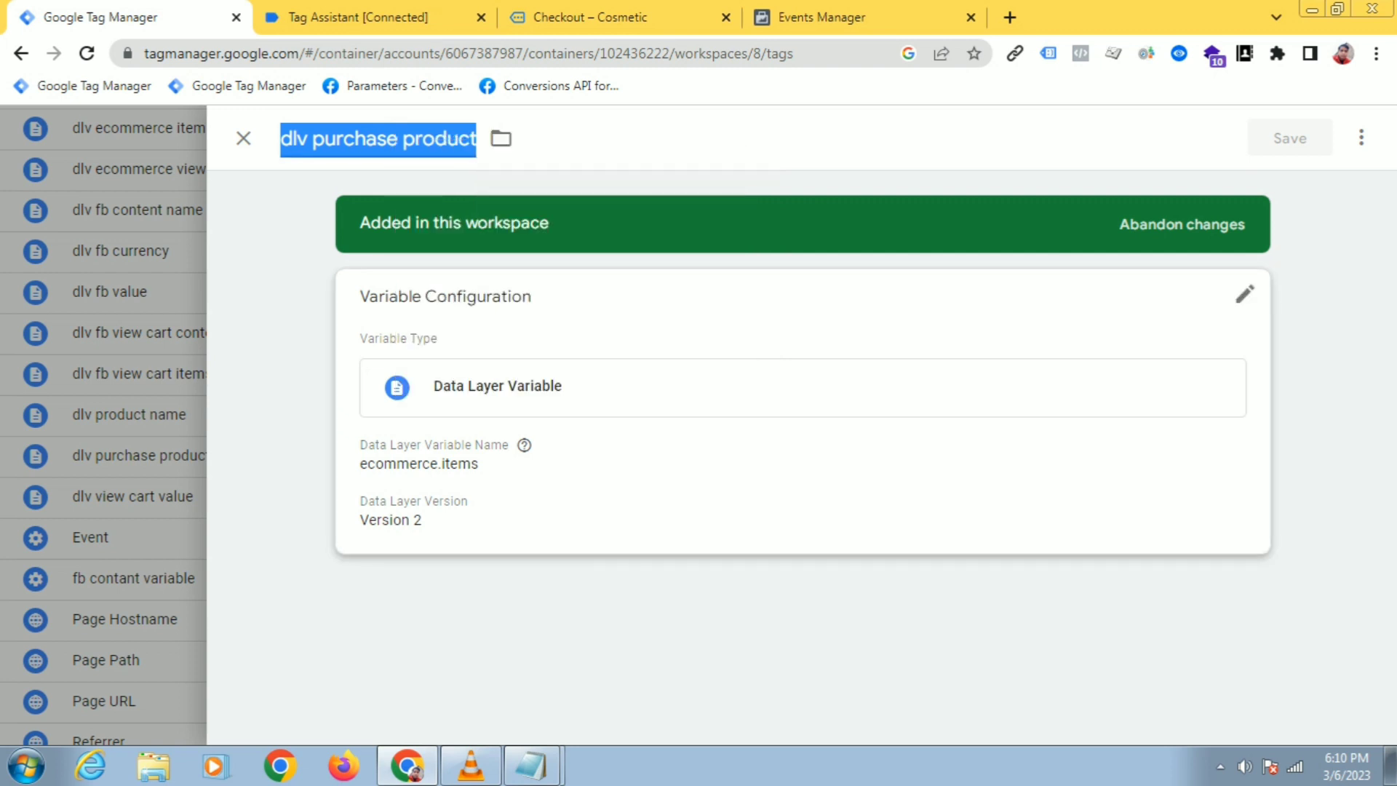
{"action": "mouse_move", "coordinate": [530, 765]}
{"action": "left_click", "coordinate": [508, 719]}
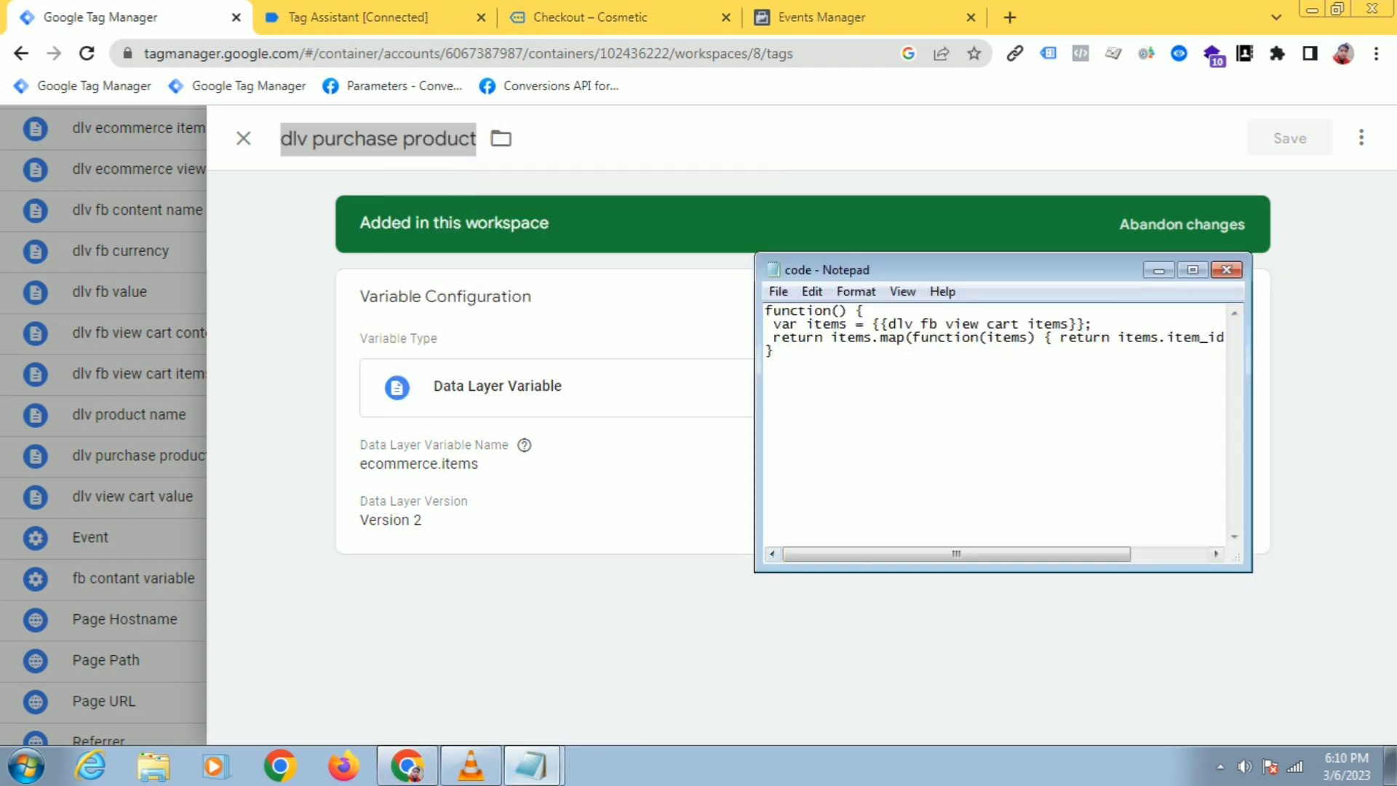
{"action": "left_click_drag", "start_coordinate": [887, 324], "coordinate": [1070, 324]}
{"action": "right_click", "coordinate": [1039, 329]}
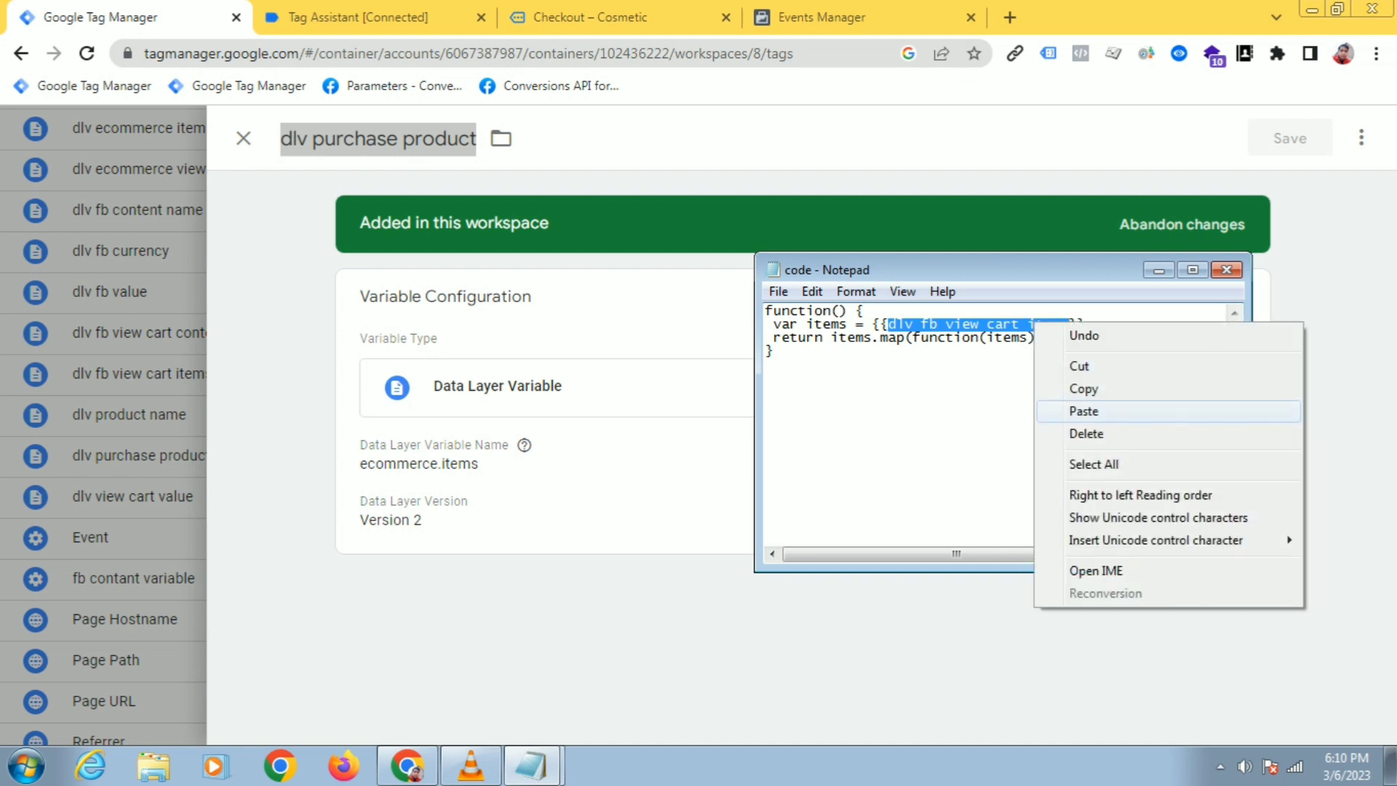
{"action": "left_click", "coordinate": [1084, 410]}
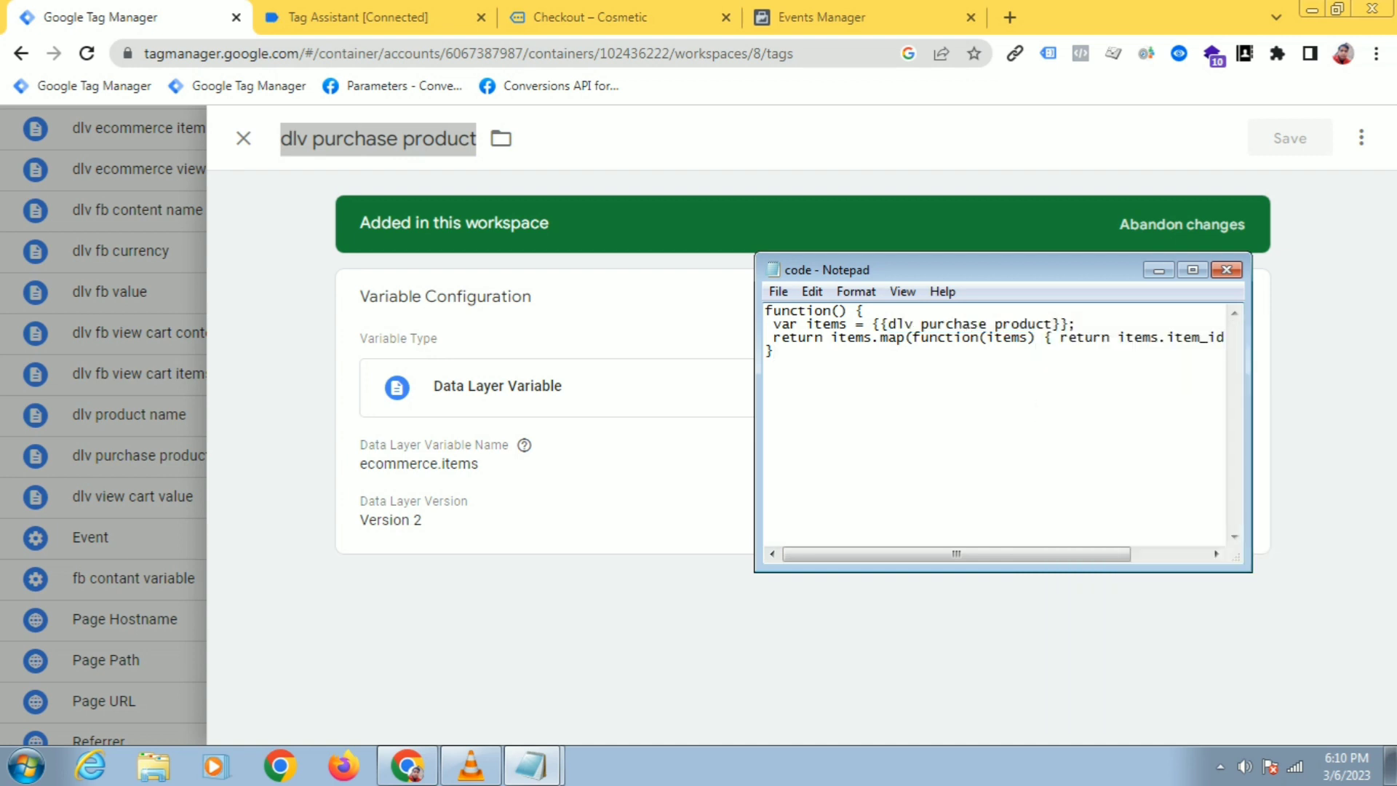
Copy the entire updated function from the code note and return to the fb purchase Tag's properties
{"action": "left_click_drag", "start_coordinate": [773, 351], "coordinate": [764, 310]}
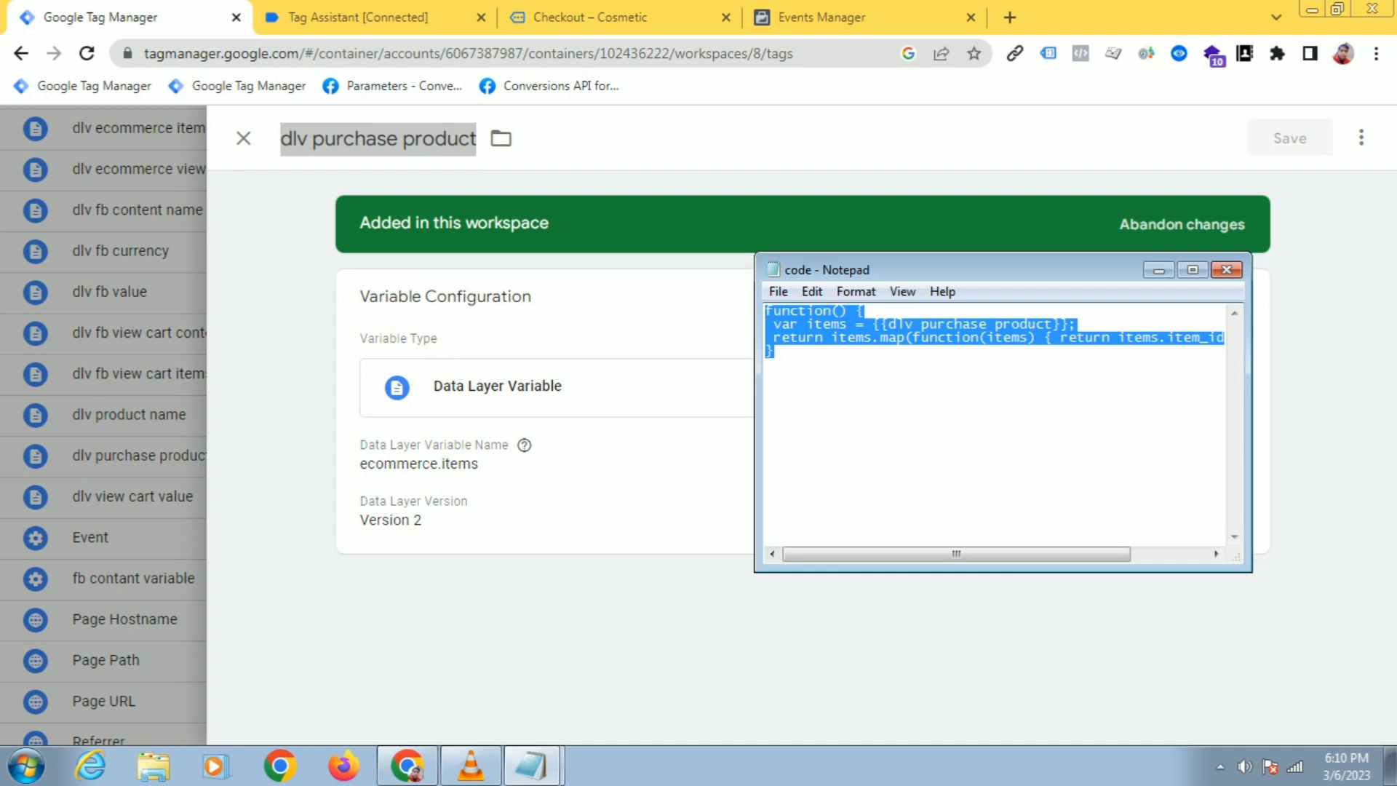
{"action": "right_click", "coordinate": [881, 337]}
{"action": "left_click", "coordinate": [930, 404]}
{"action": "left_click", "coordinate": [639, 330]}
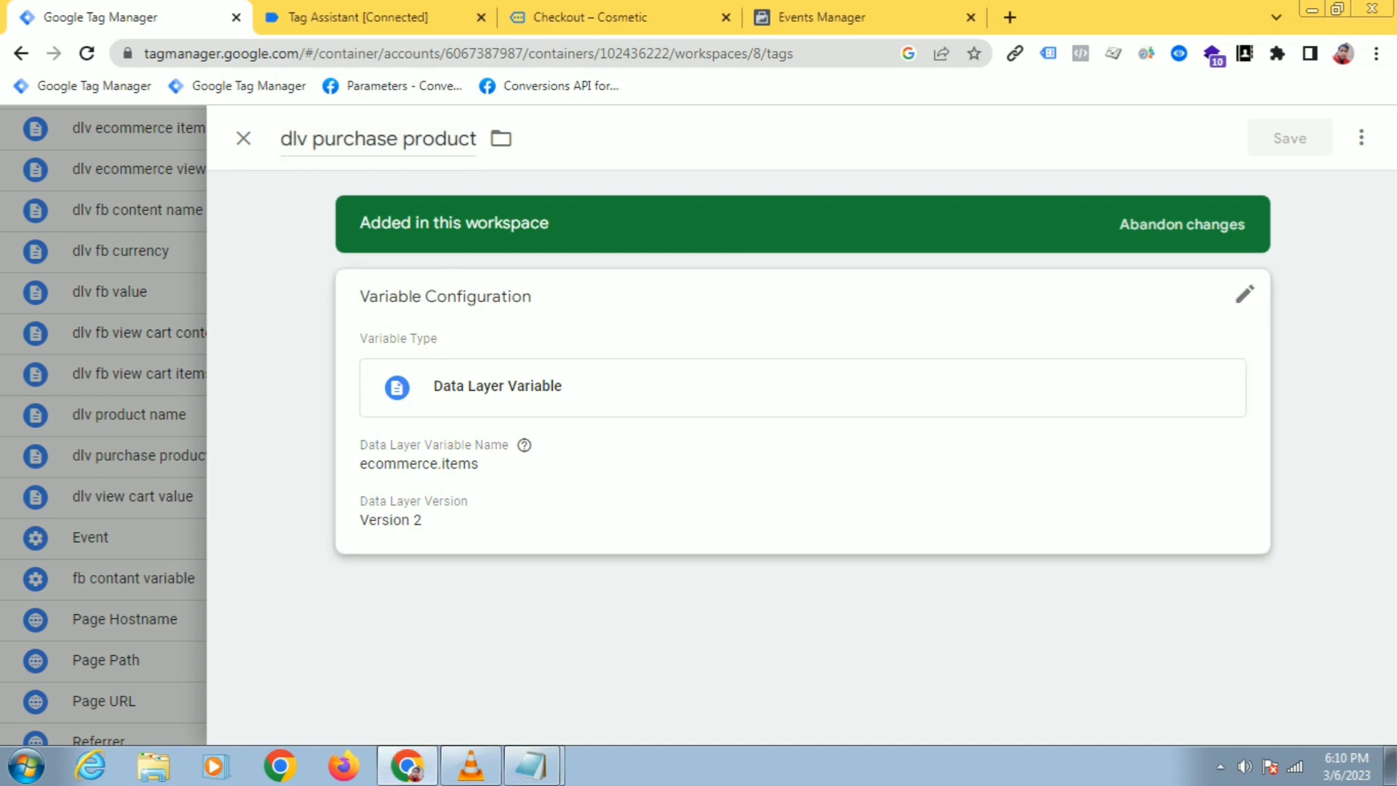
{"action": "key", "text": "Escape"}
{"action": "key", "text": "Escape"}
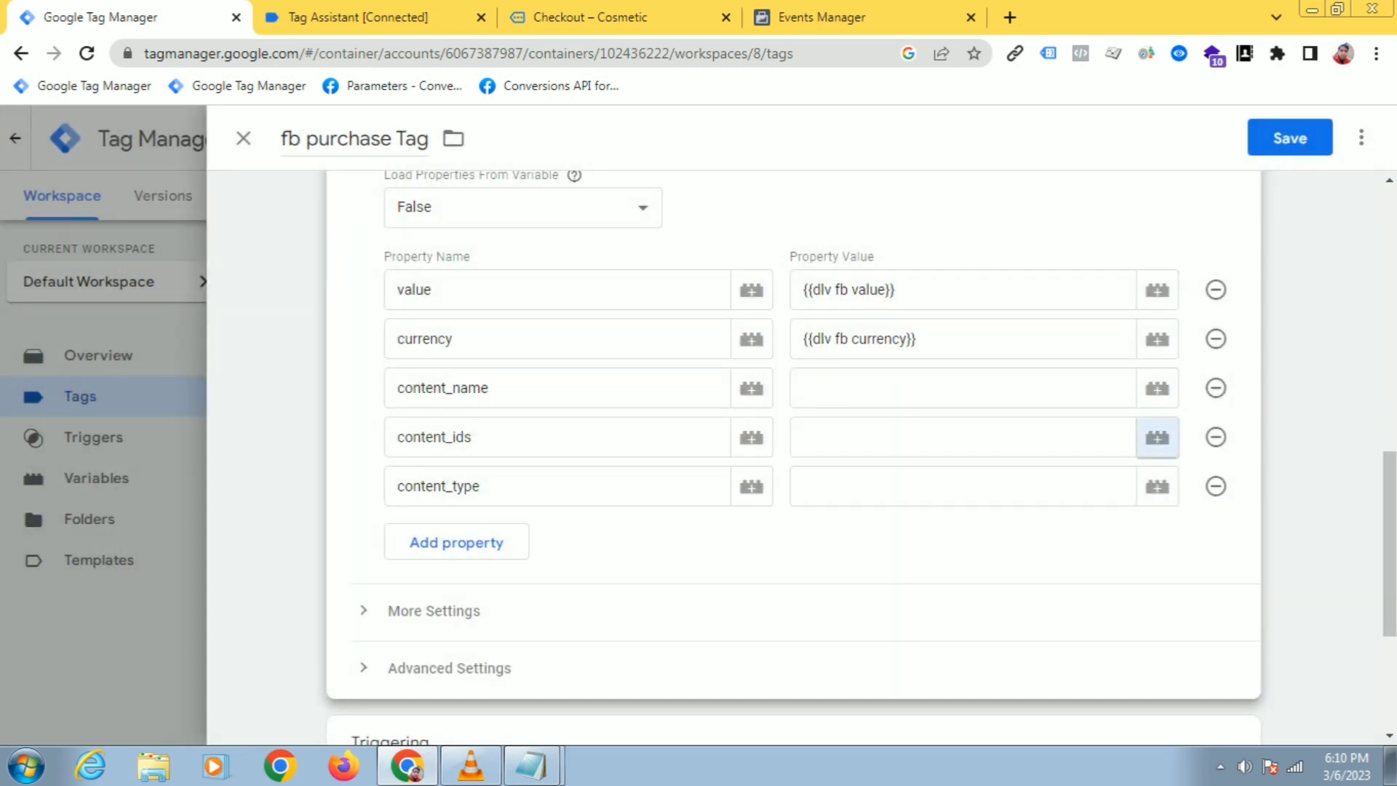
Create a new variable for the content_ids property and name it "dlv fb purchase product id"
{"action": "left_click", "coordinate": [1157, 437]}
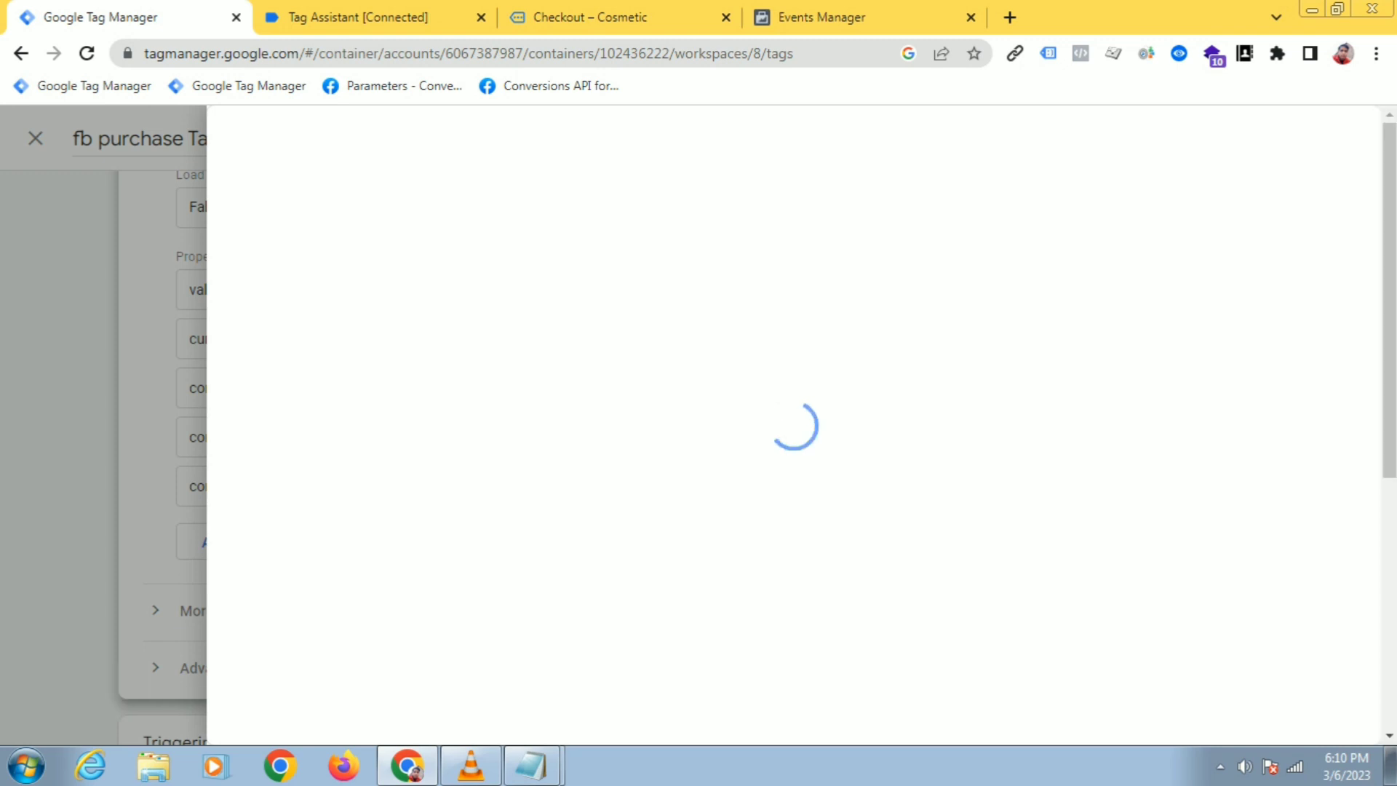
{"action": "left_click", "coordinate": [1343, 138]}
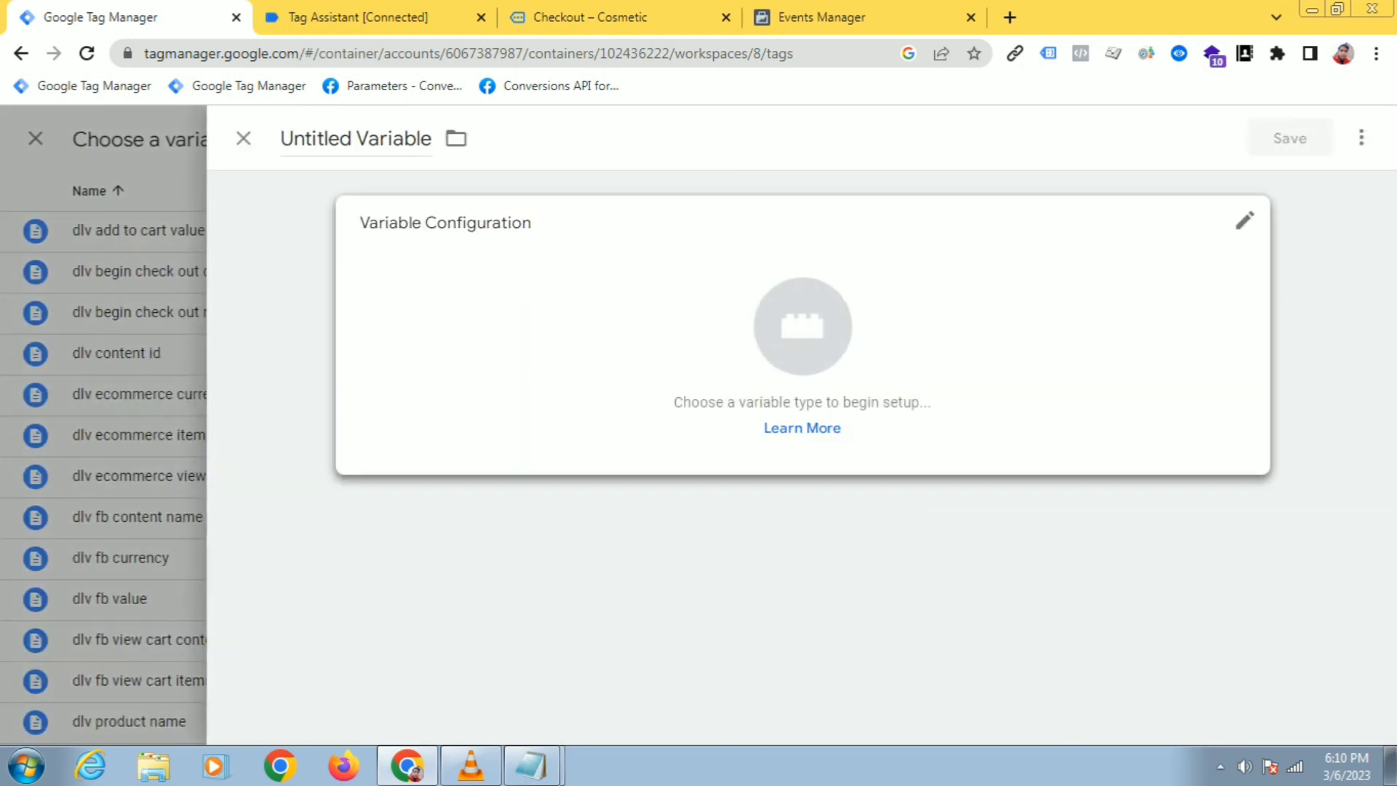
{"action": "double_click", "coordinate": [316, 138]}
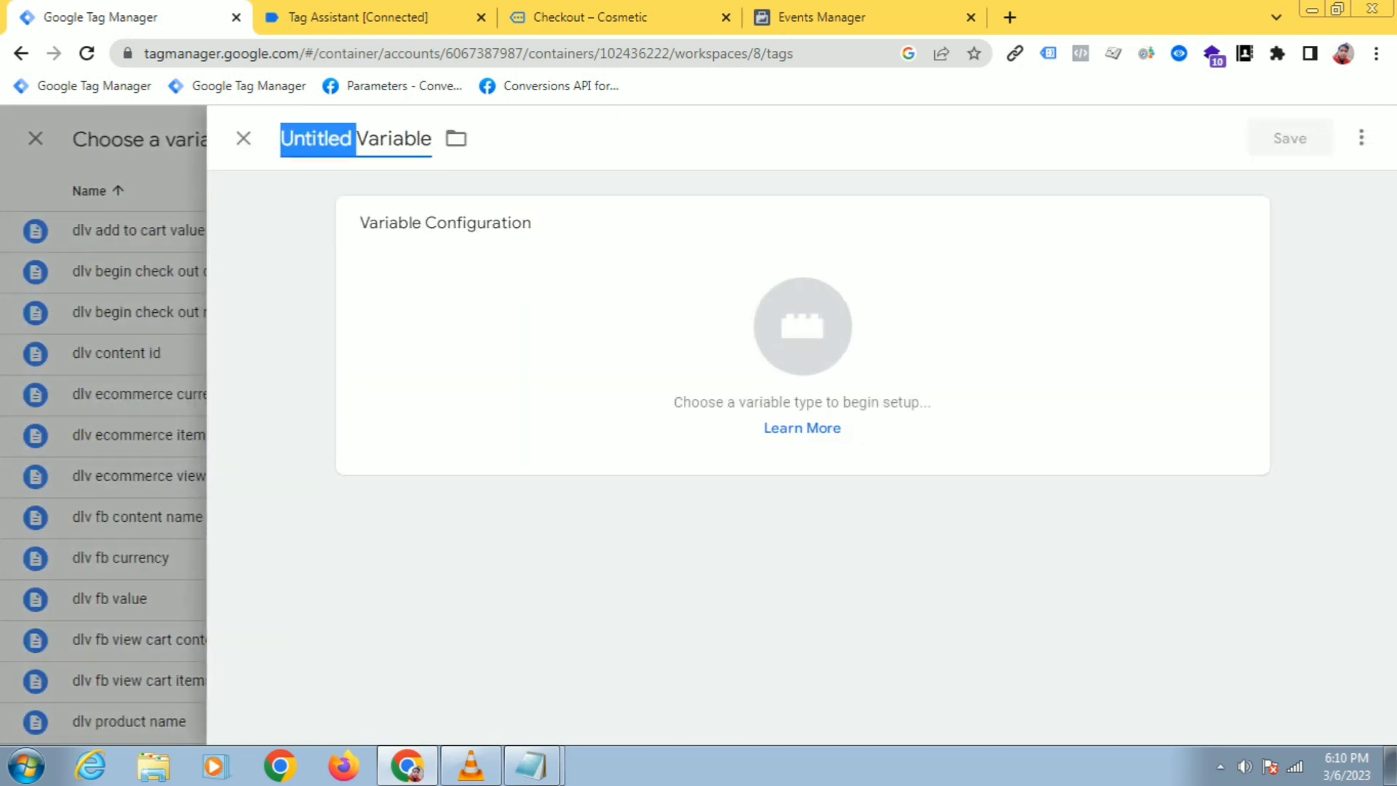
{"action": "key", "text": "ctrl+a"}
{"action": "type", "text": "dl"}
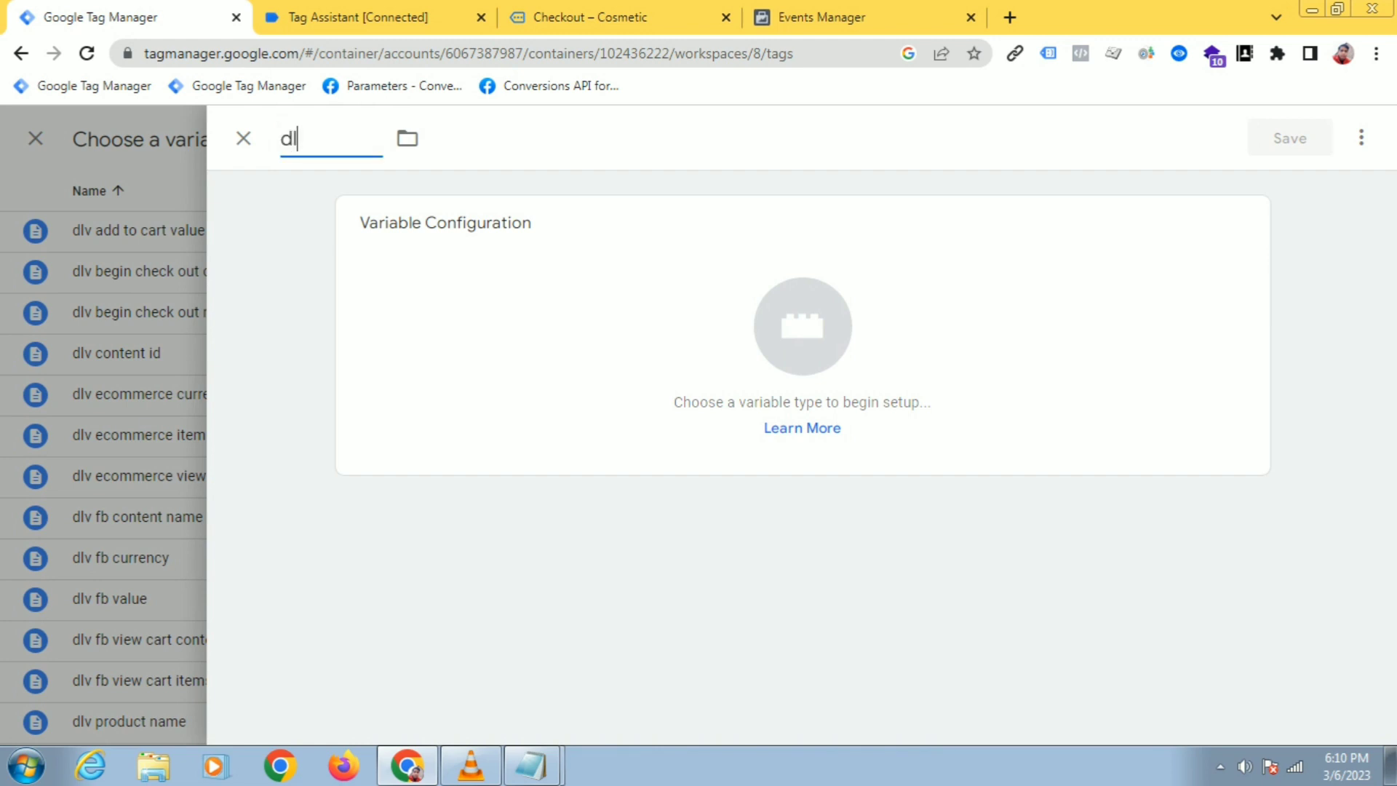
{"action": "type", "text": "v fb pl"}
{"action": "key", "text": "BackSpace"}
{"action": "type", "text": "rodi"}
{"action": "key", "text": "BackSpace"}
{"action": "type", "text": "uct"}
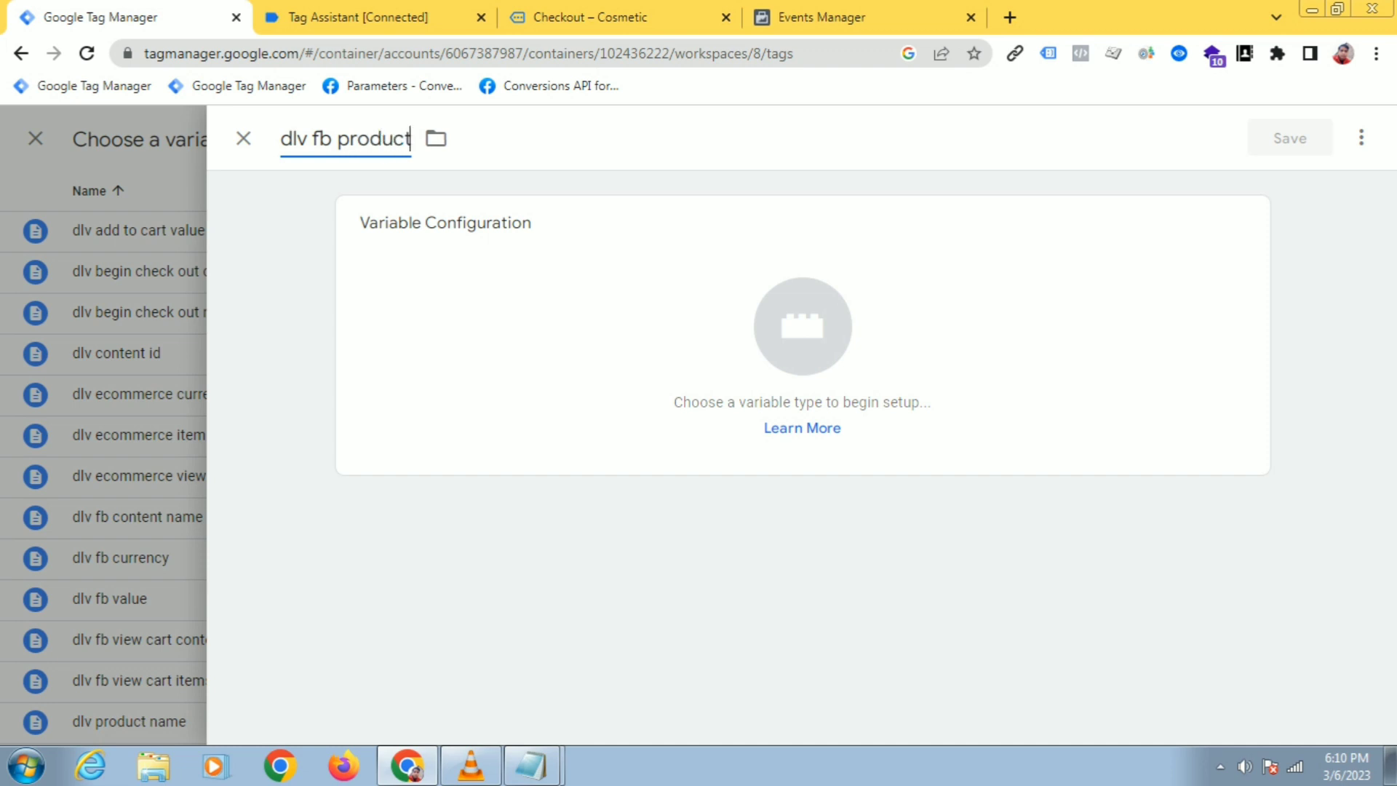
{"action": "type", "text": " id"}
{"action": "left_click", "coordinate": [337, 138]}
{"action": "type", "text": "purc"}
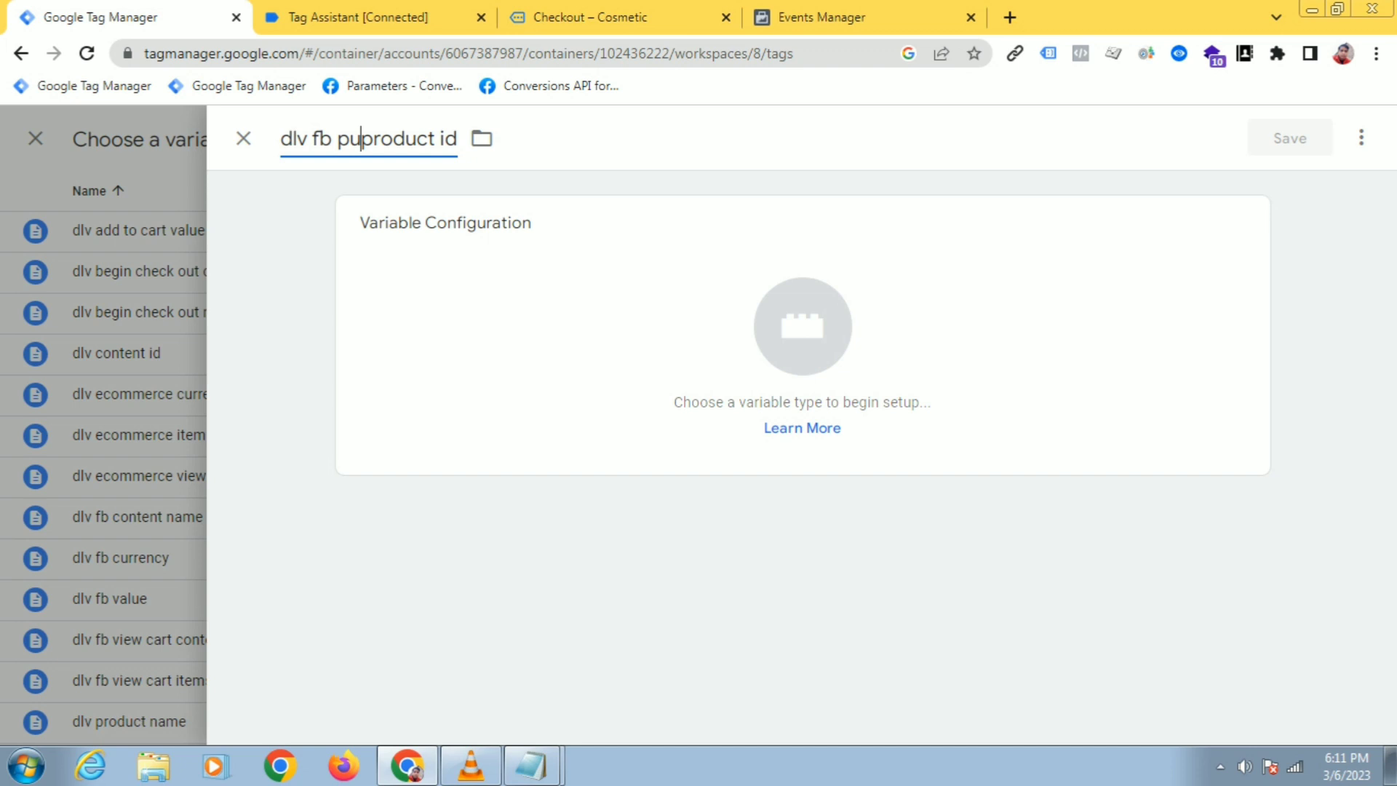
{"action": "type", "text": "hase"}
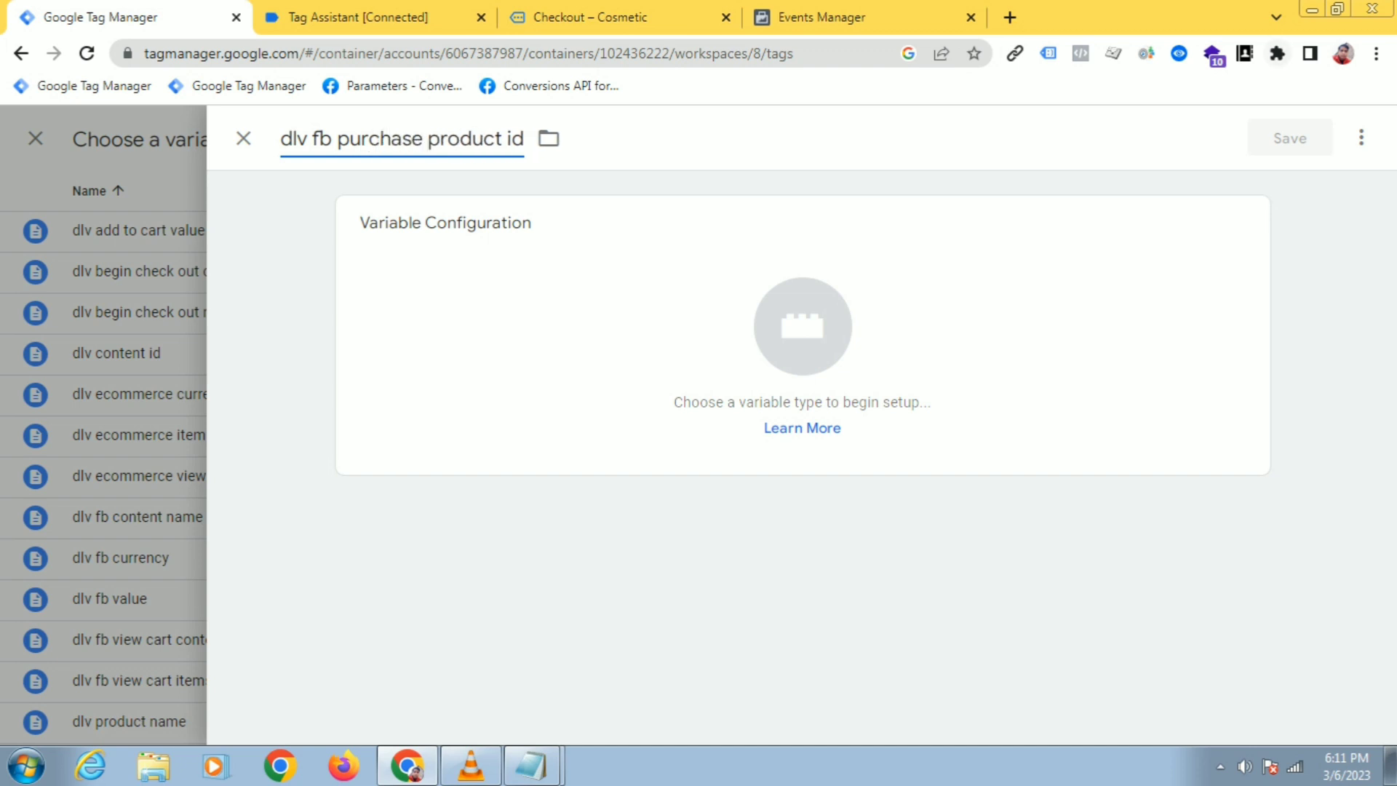
Make "dlv fb purchase product id" a Custom JavaScript variable and paste the copied items.map function as its code
{"action": "left_click", "coordinate": [803, 327]}
{"action": "scroll", "coordinate": [1061, 449], "scroll_direction": "down", "scroll_amount": 2}
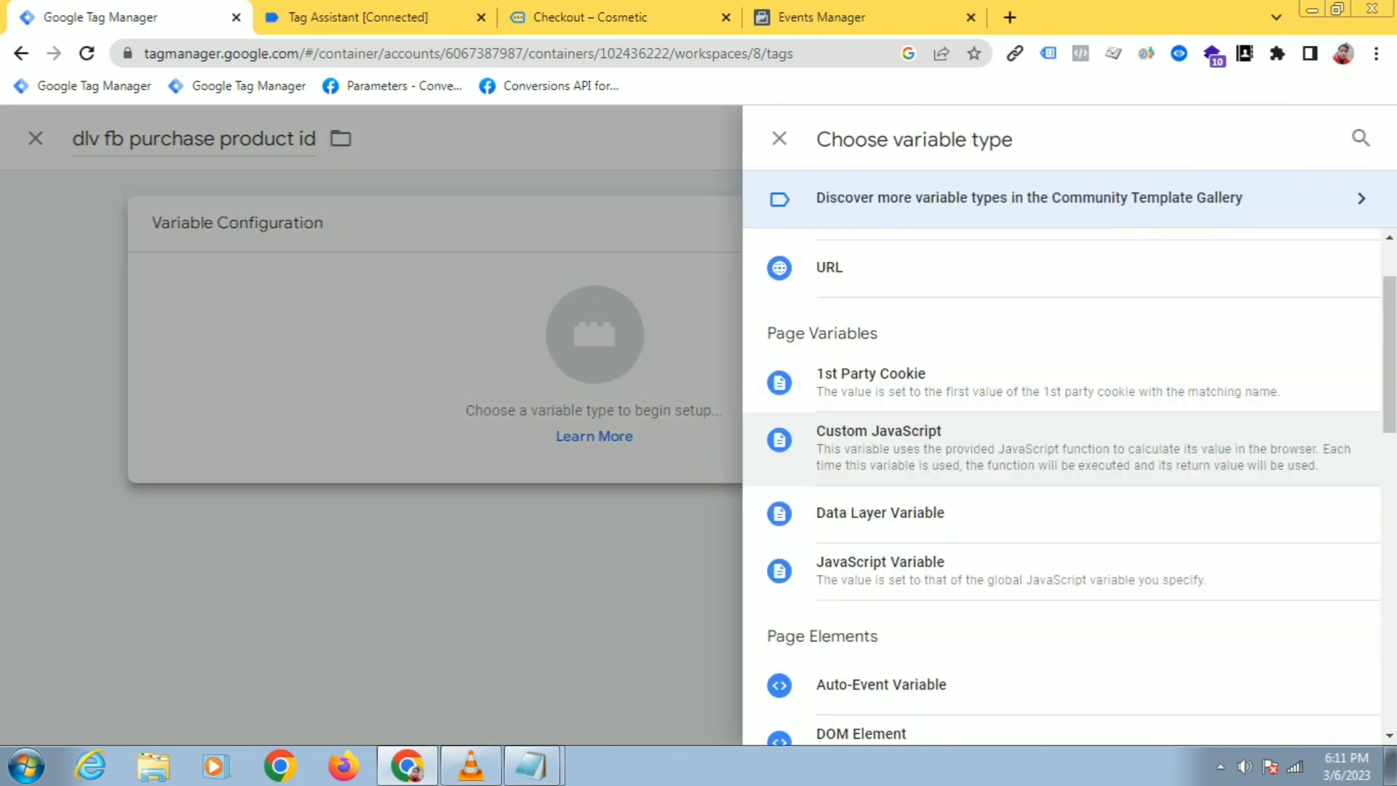
{"action": "left_click", "coordinate": [878, 446]}
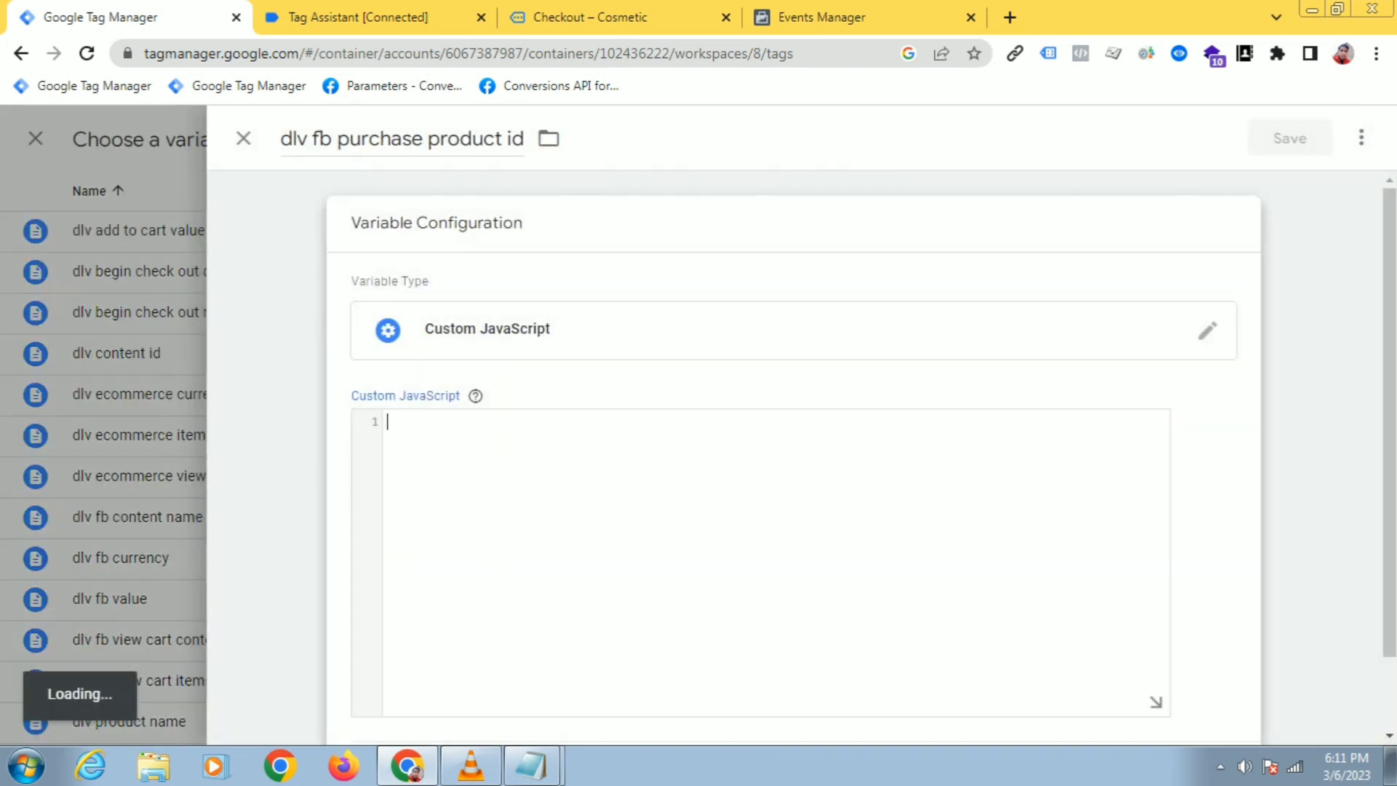
{"action": "right_click", "coordinate": [384, 426]}
{"action": "left_click", "coordinate": [466, 548]}
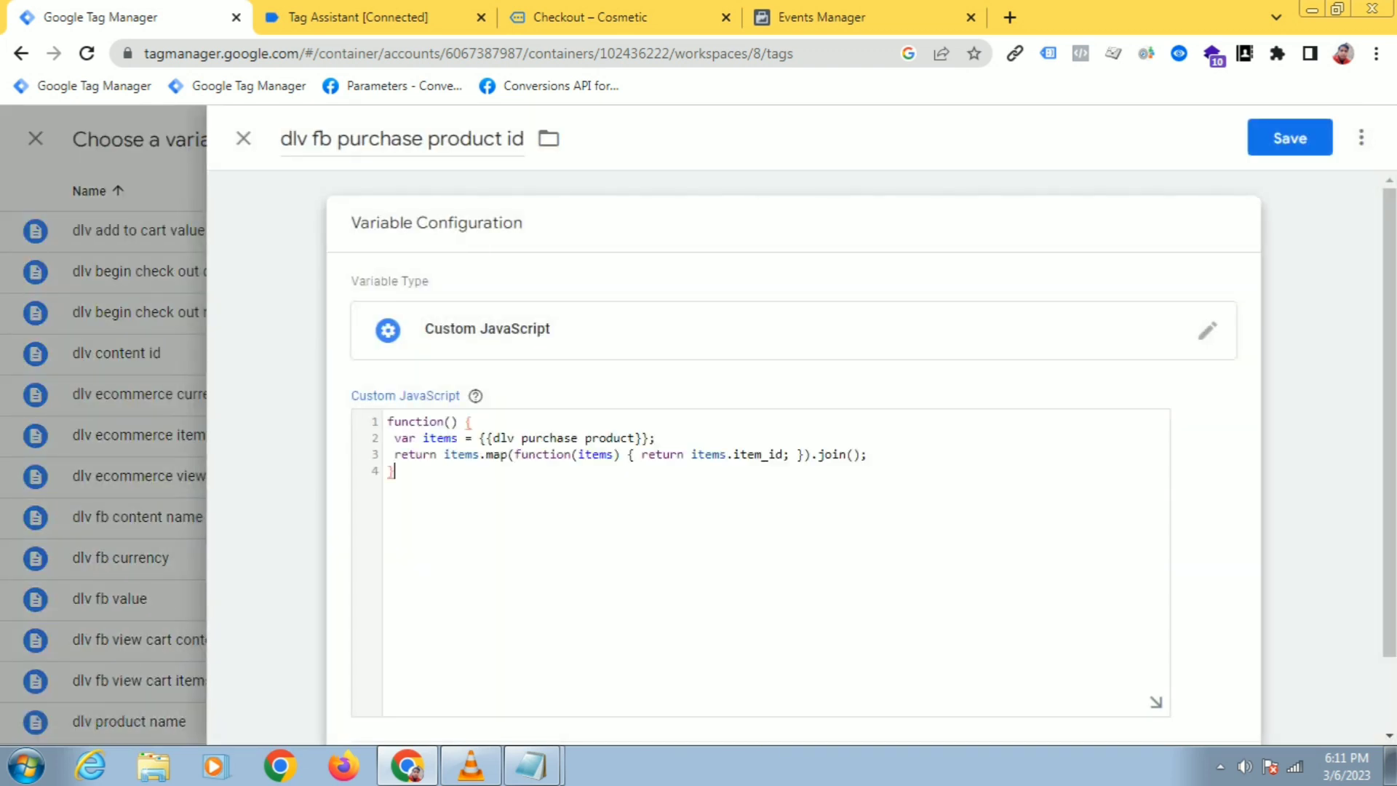
Check the "dlv purchase product" and item_id references in the code, and save the variable as the content_ids value
{"action": "left_click_drag", "start_coordinate": [737, 454], "coordinate": [776, 454]}
{"action": "left_click", "coordinate": [777, 454]}
{"action": "left_click_drag", "start_coordinate": [494, 437], "coordinate": [619, 437]}
{"action": "left_click", "coordinate": [620, 437]}
{"action": "left_click_drag", "start_coordinate": [515, 437], "coordinate": [606, 437]}
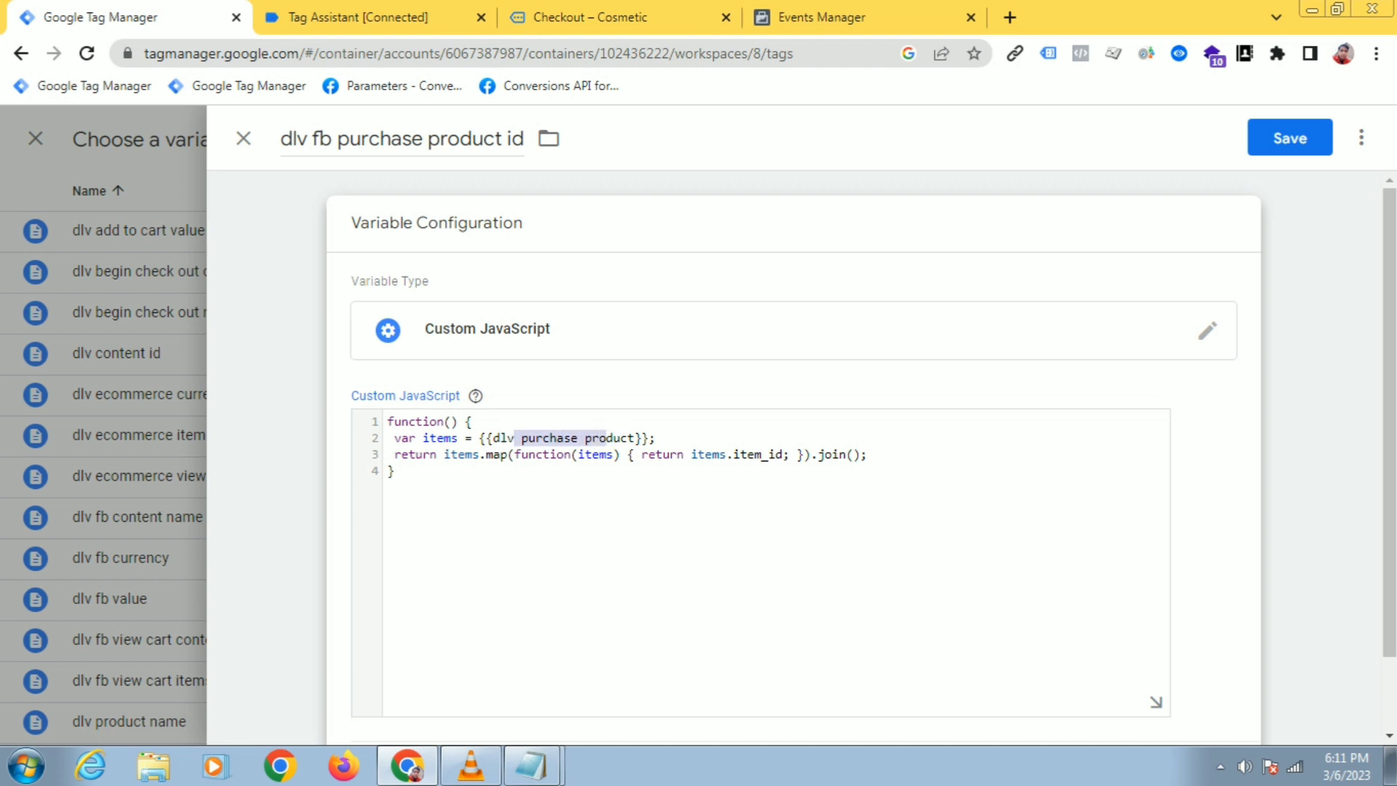
{"action": "left_click_drag", "start_coordinate": [731, 454], "coordinate": [783, 454]}
{"action": "left_click", "coordinate": [396, 470]}
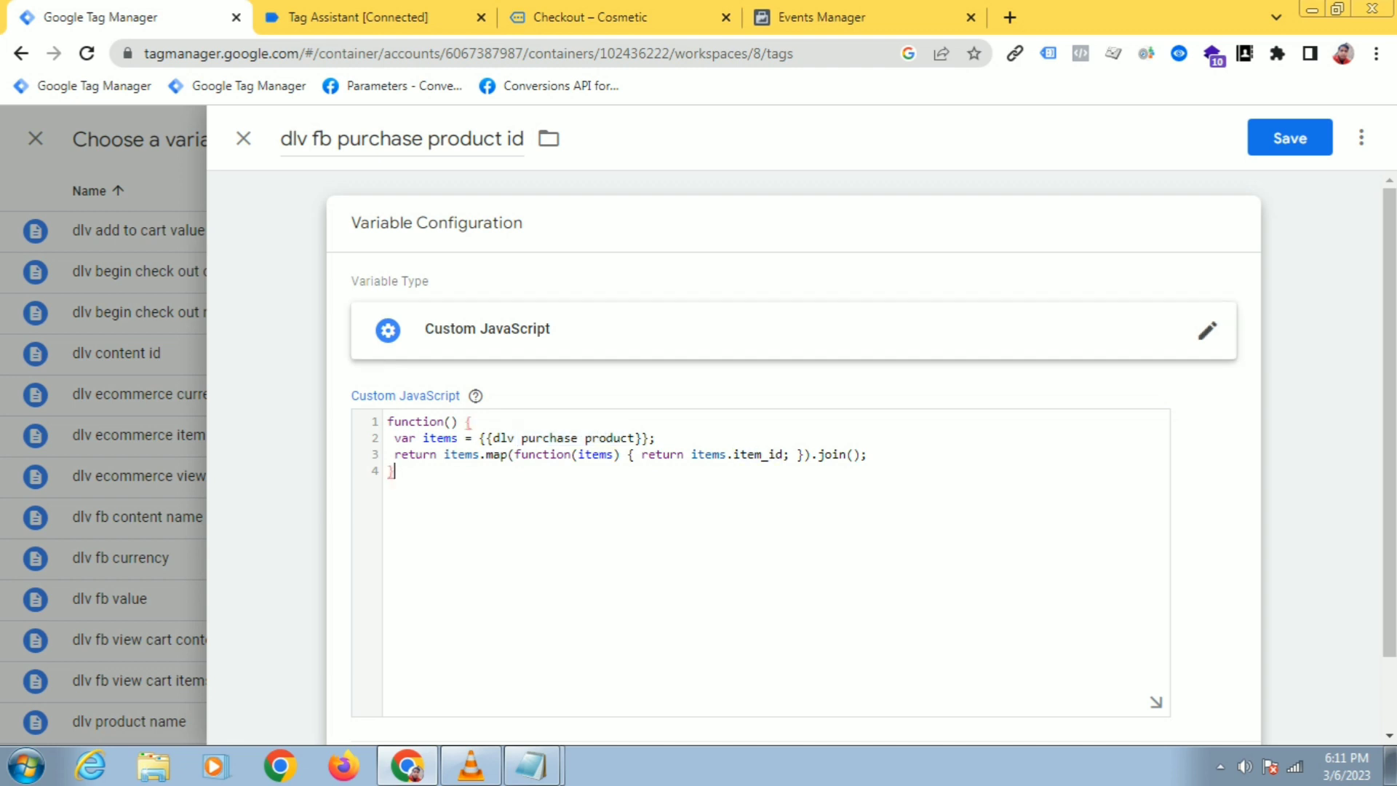
{"action": "left_click", "coordinate": [1289, 138]}
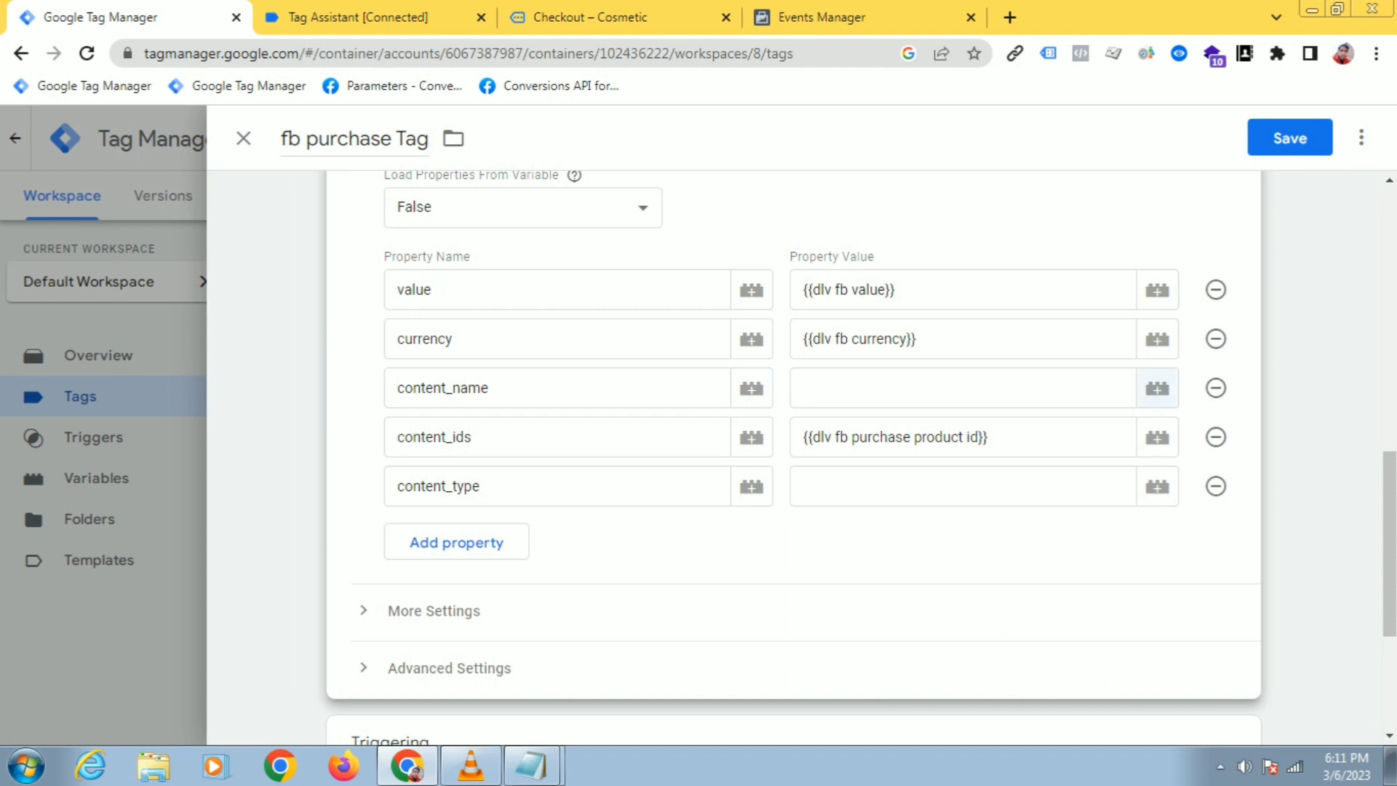
Create a new variable for the content_name property and name it "dlv fb purchase product name"
{"action": "left_click", "coordinate": [1157, 388]}
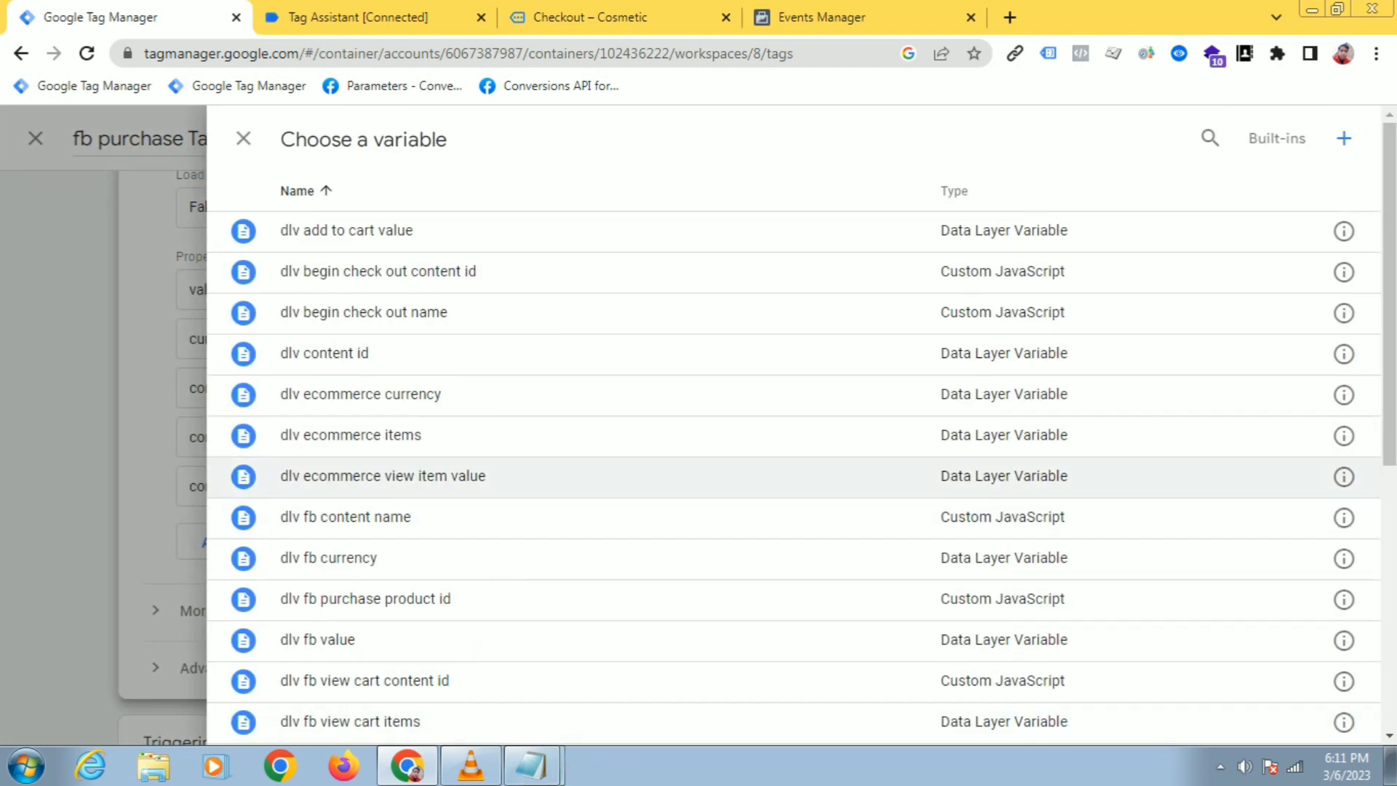
{"action": "left_click", "coordinate": [1344, 138]}
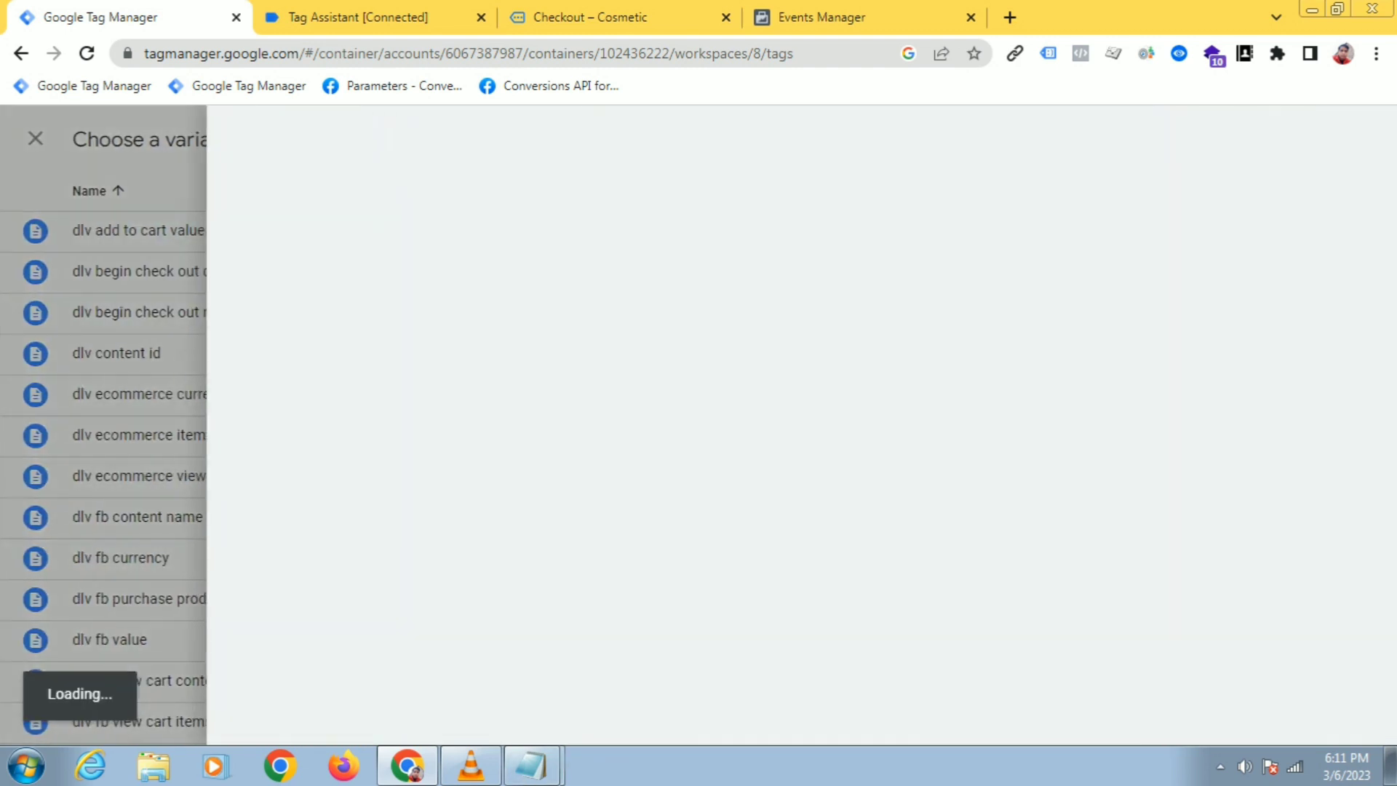
{"action": "left_click", "coordinate": [324, 139]}
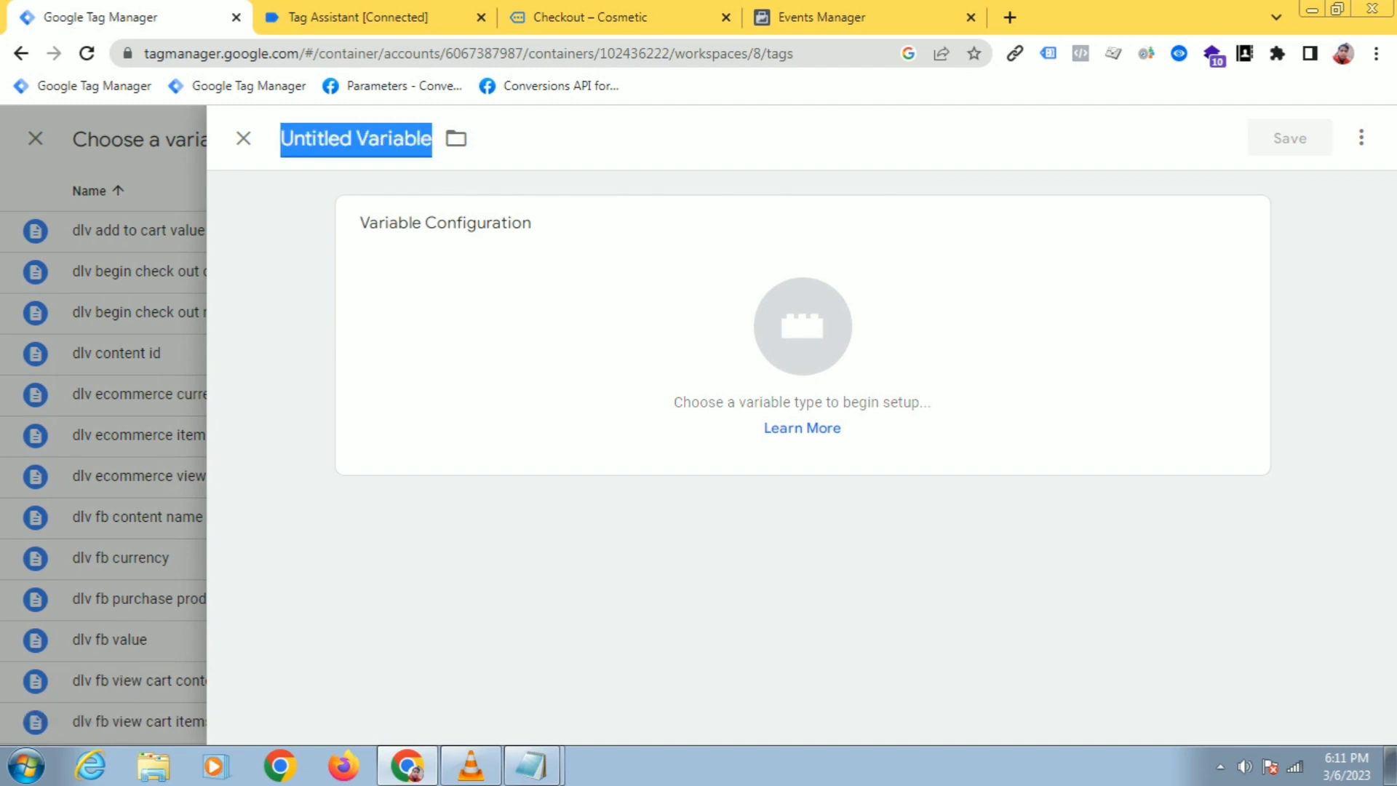
{"action": "type", "text": "dlv"}
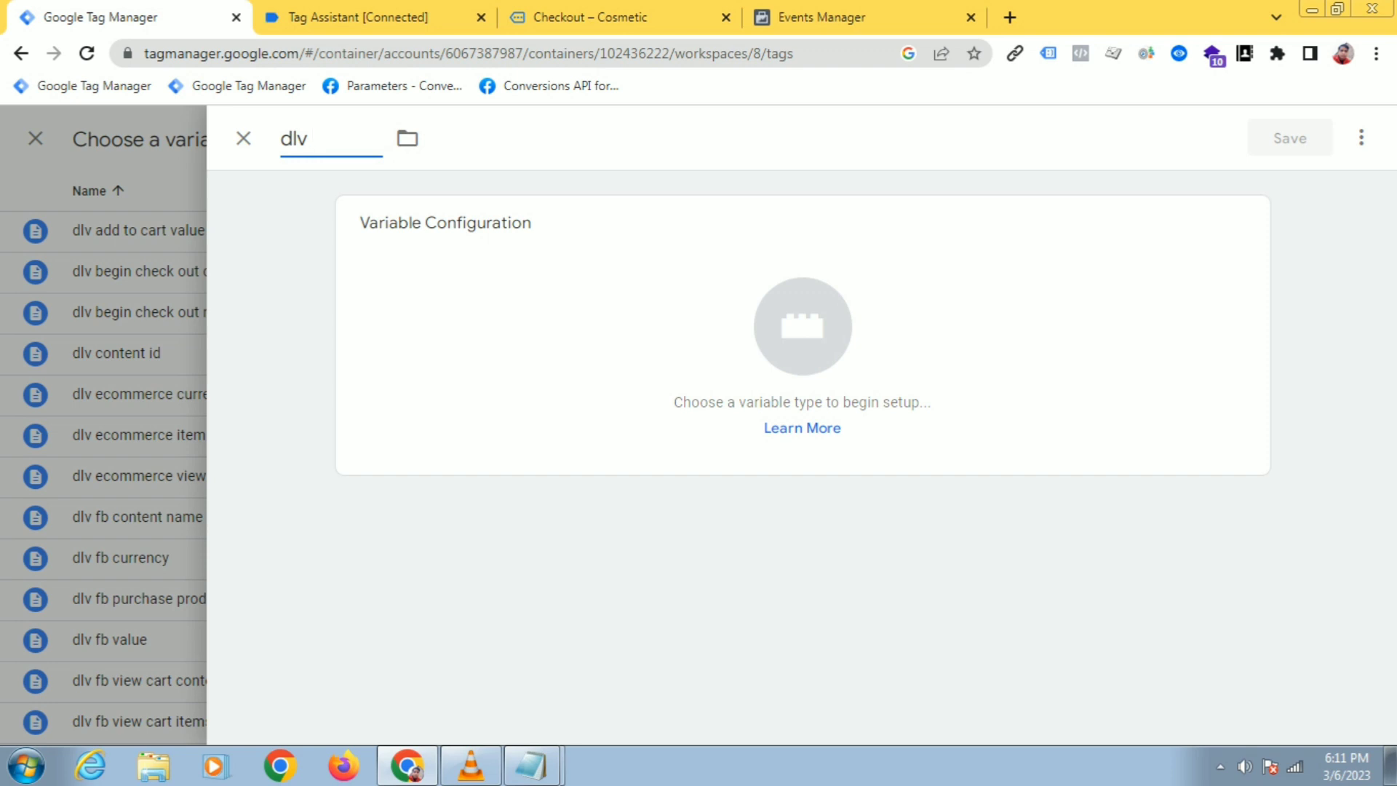
{"action": "type", "text": " fb purchase"}
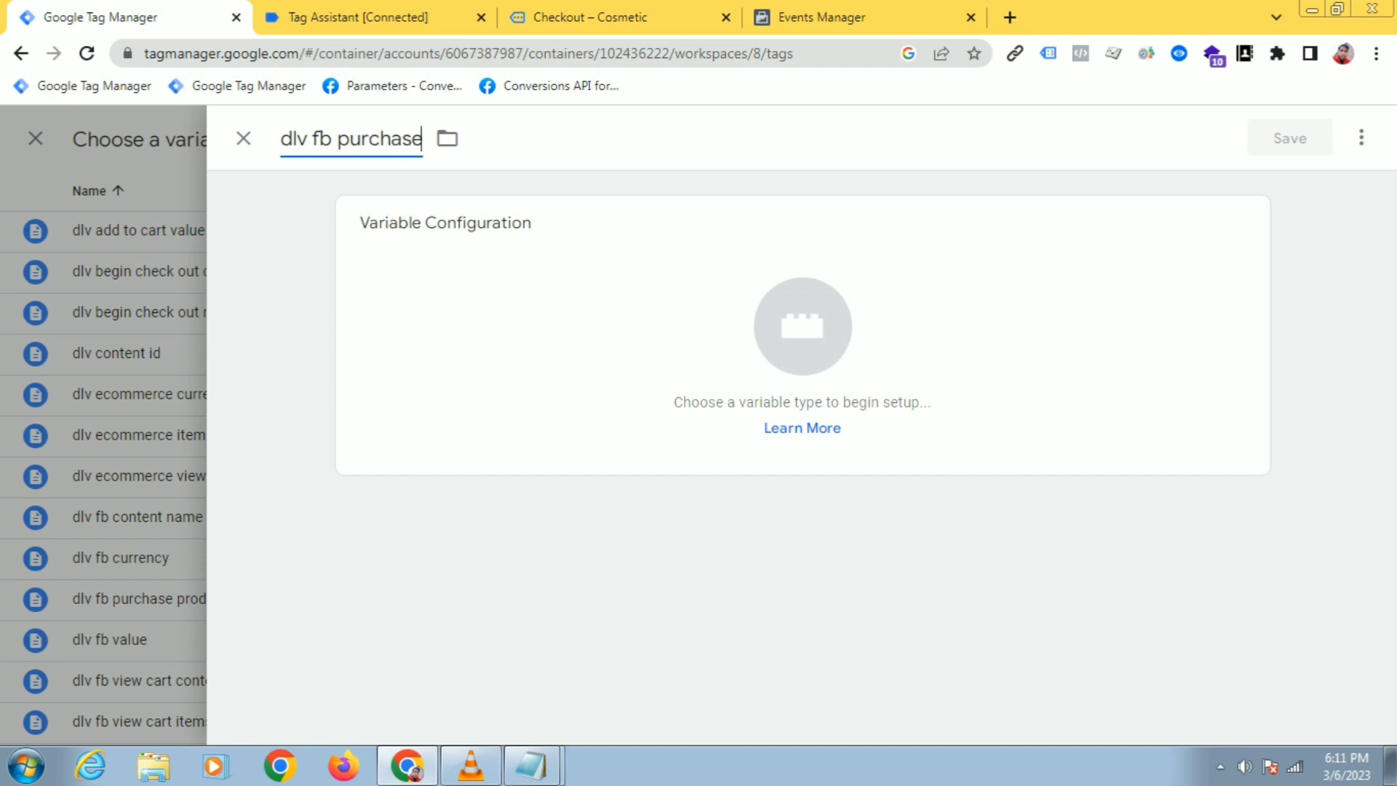
{"action": "type", "text": " productna"}
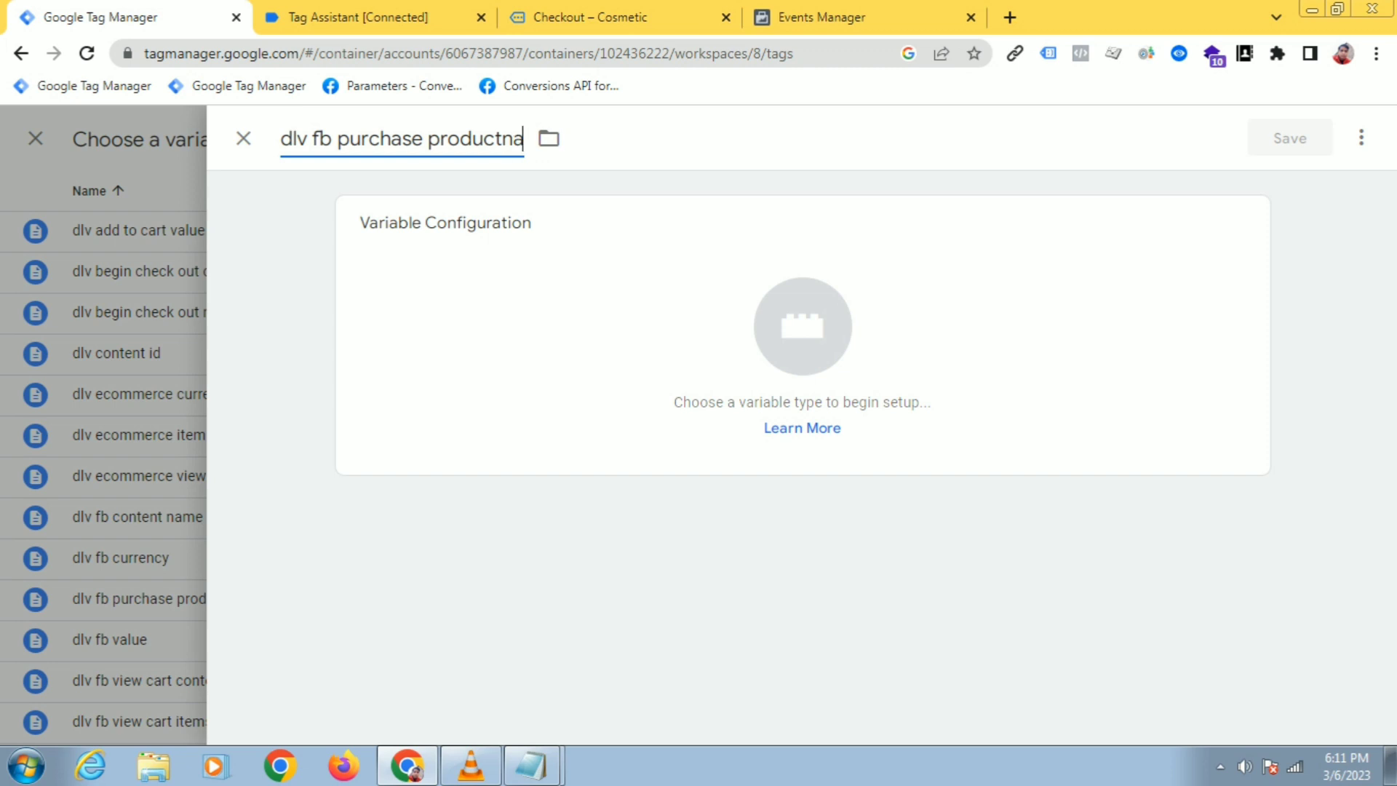
{"action": "key", "text": "BackSpace"}
{"action": "key", "text": "BackSpace"}
{"action": "type", "text": "name"}
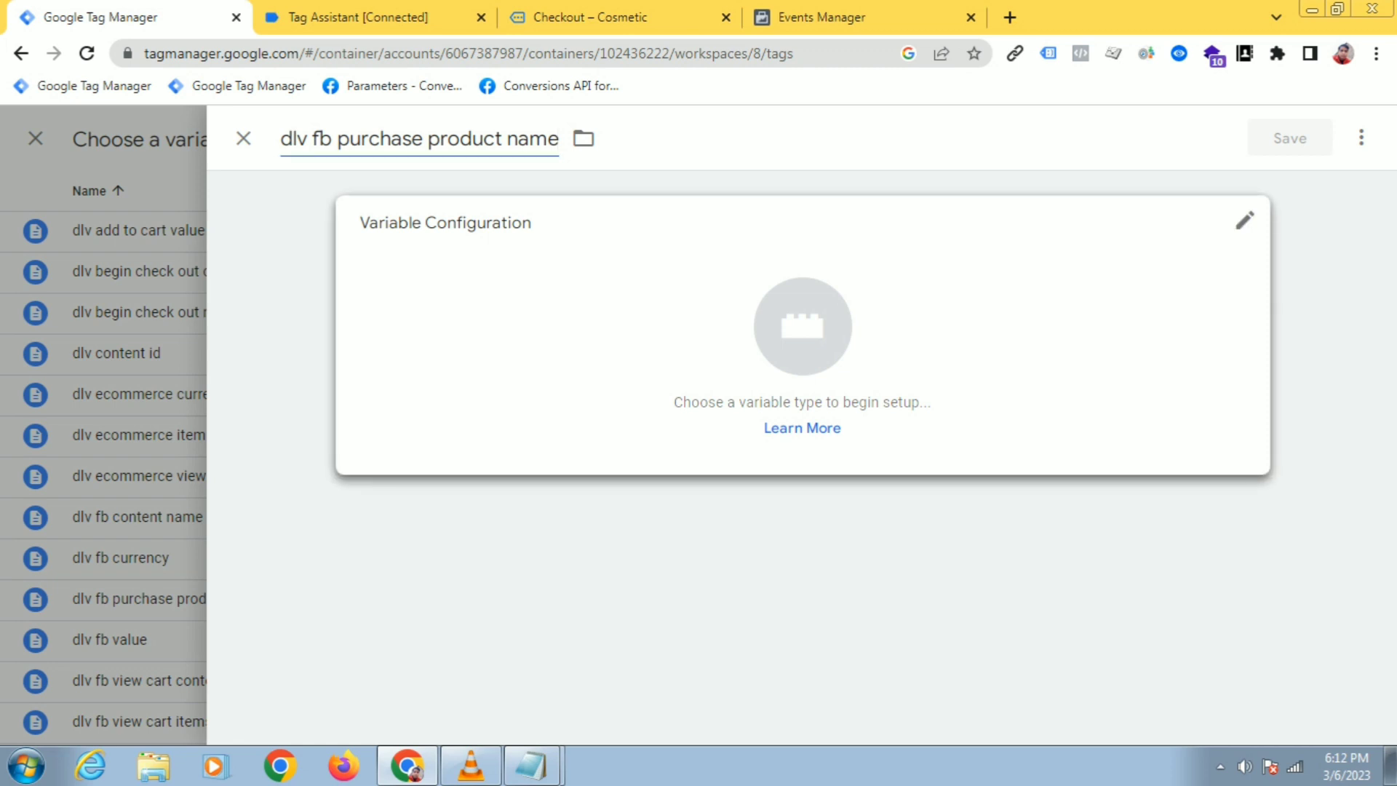
Make "dlv fb purchase product name" a Custom JavaScript variable and paste the same items.map function as its code
{"action": "left_click", "coordinate": [801, 327]}
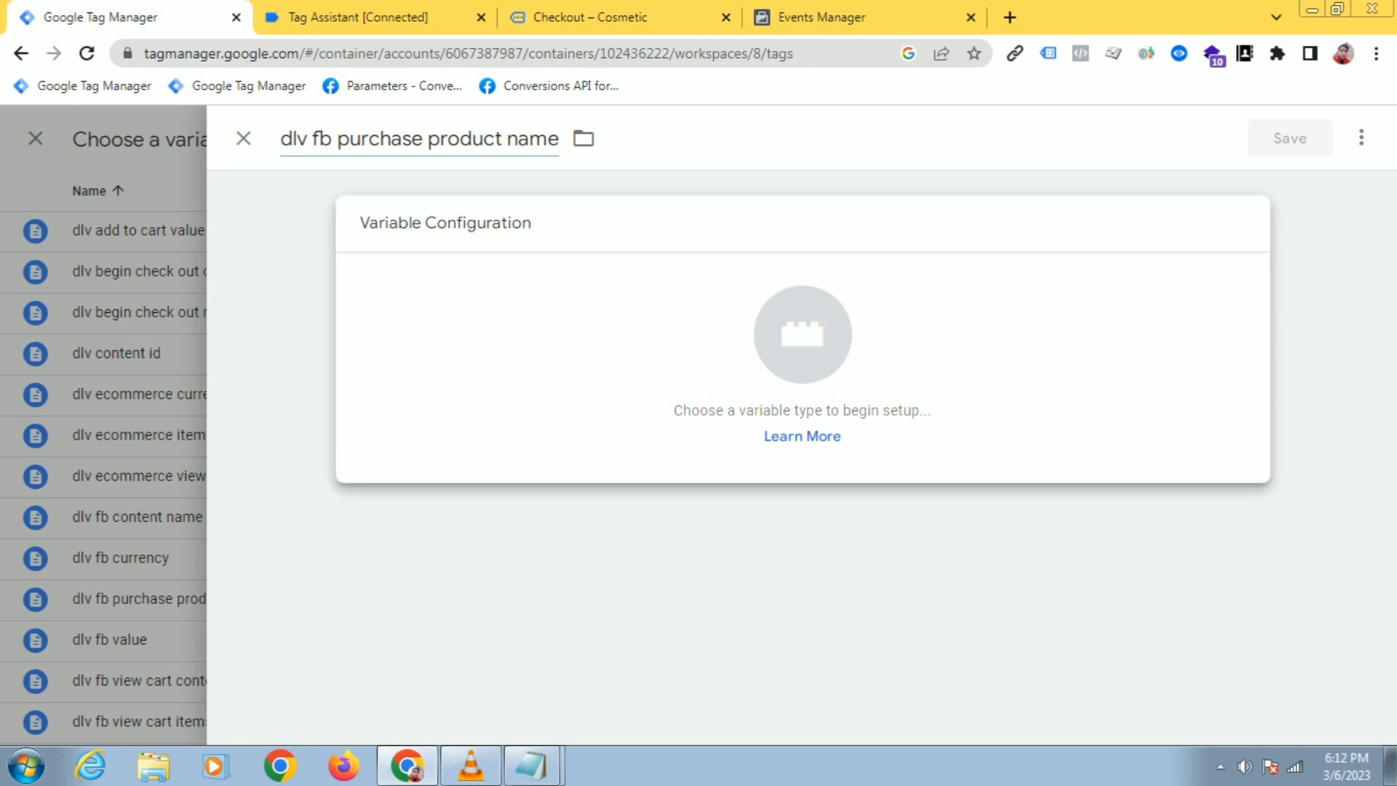
{"action": "scroll", "coordinate": [1061, 486], "scroll_direction": "down", "scroll_amount": 3}
{"action": "left_click", "coordinate": [1019, 251]}
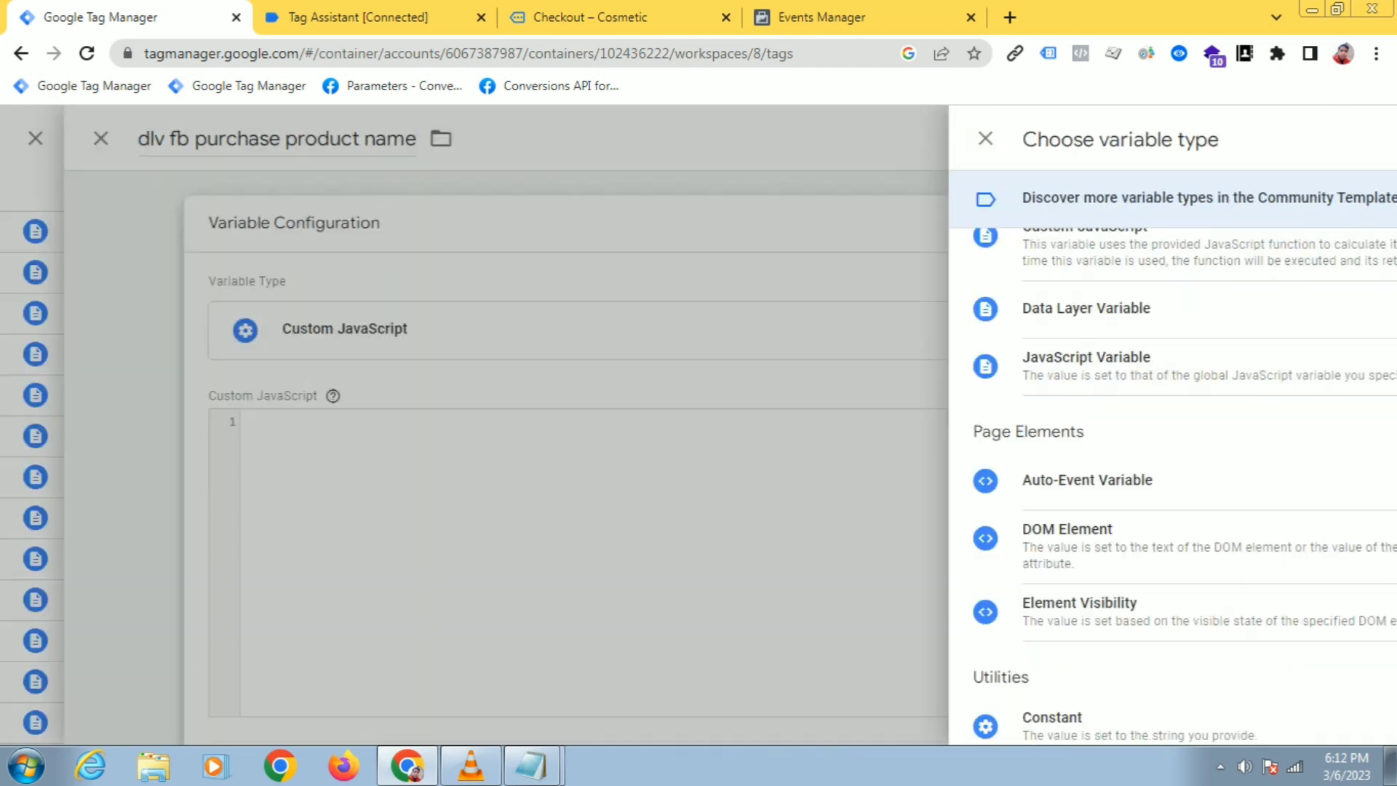
{"action": "right_click", "coordinate": [425, 434]}
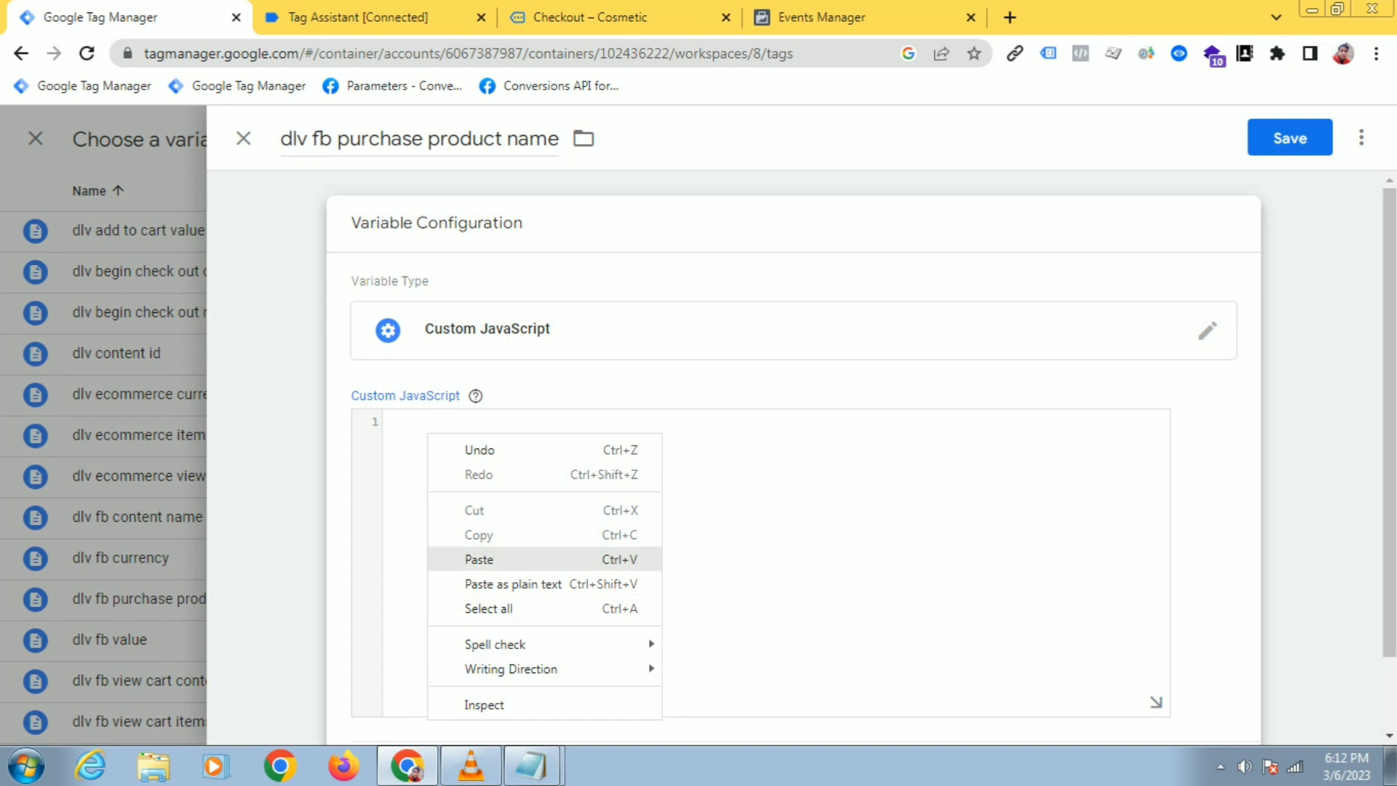
{"action": "left_click", "coordinate": [499, 559]}
Replace item_id in the code with item_name copied from Tag Assistant's purchase event, and save the variable as the content_name value
{"action": "left_click_drag", "start_coordinate": [733, 454], "coordinate": [784, 454]}
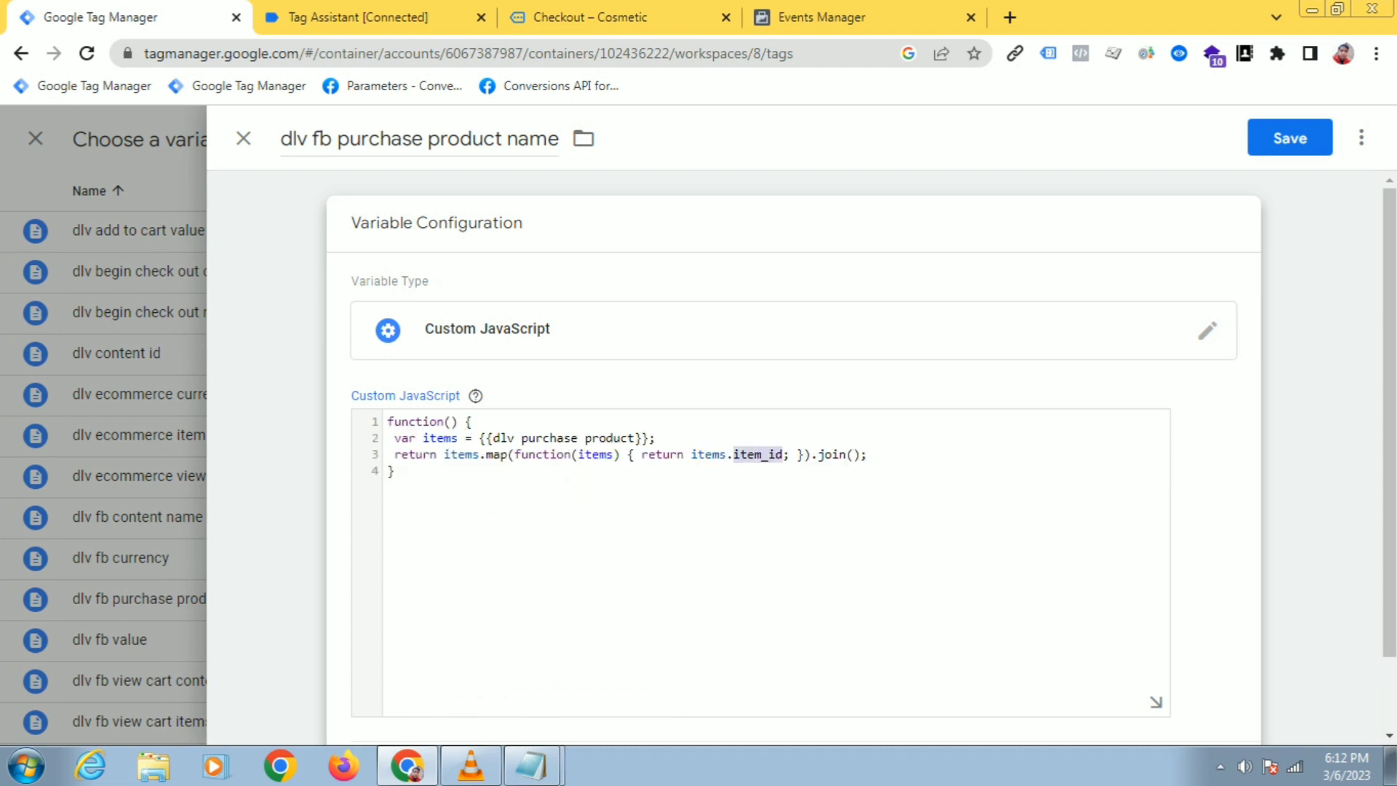
{"action": "left_click", "coordinate": [358, 17]}
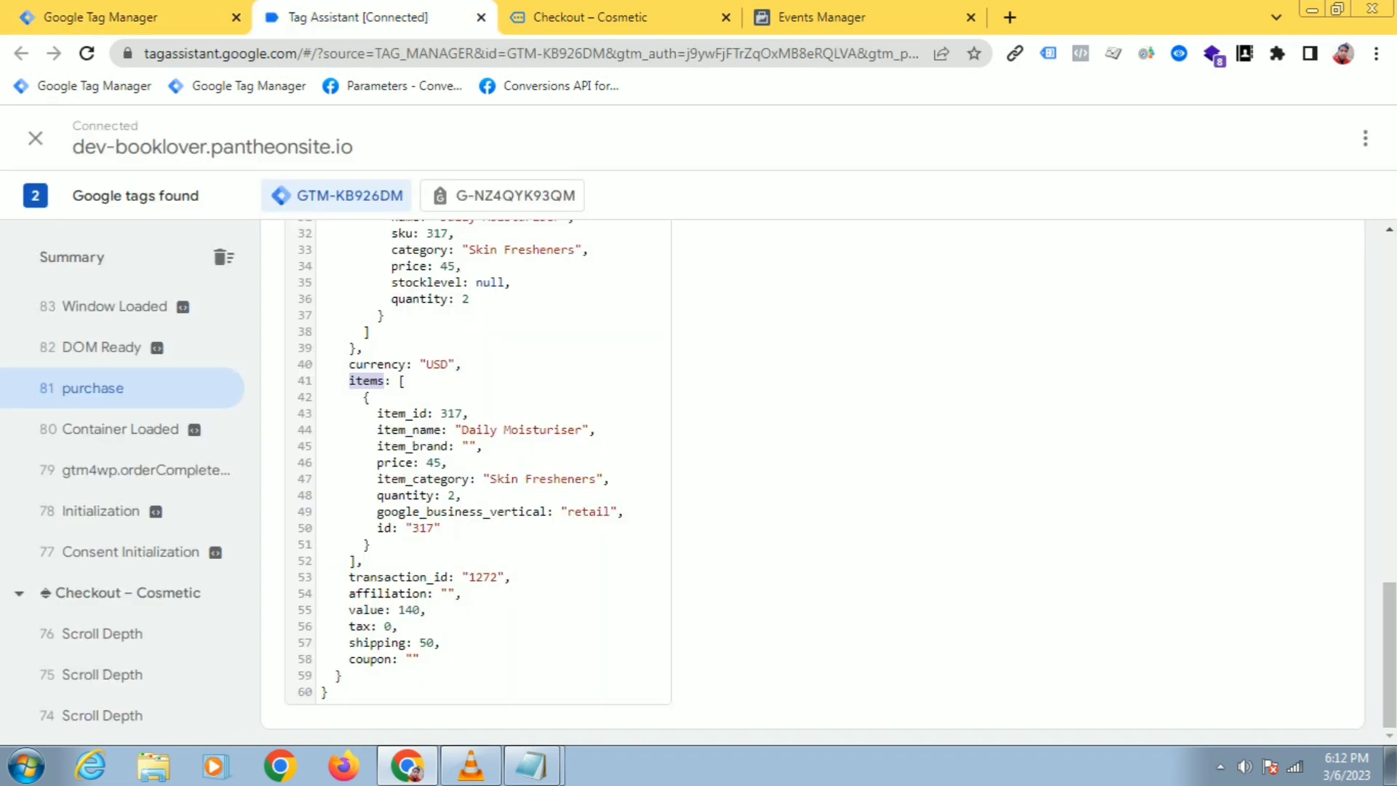
{"action": "left_click_drag", "start_coordinate": [441, 429], "coordinate": [376, 430]}
{"action": "right_click", "coordinate": [399, 434]}
{"action": "left_click", "coordinate": [430, 446]}
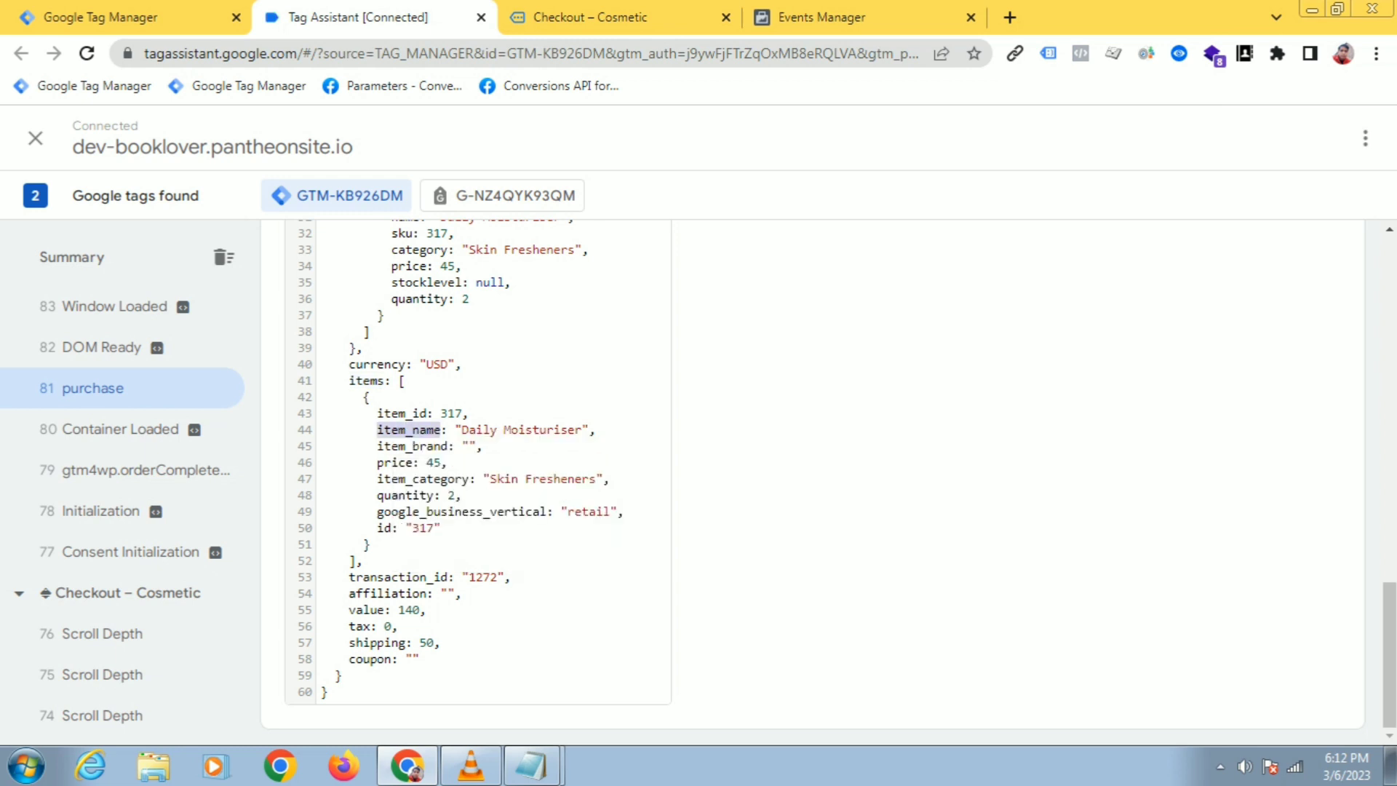
{"action": "key", "text": "ctrl+shift+Tab"}
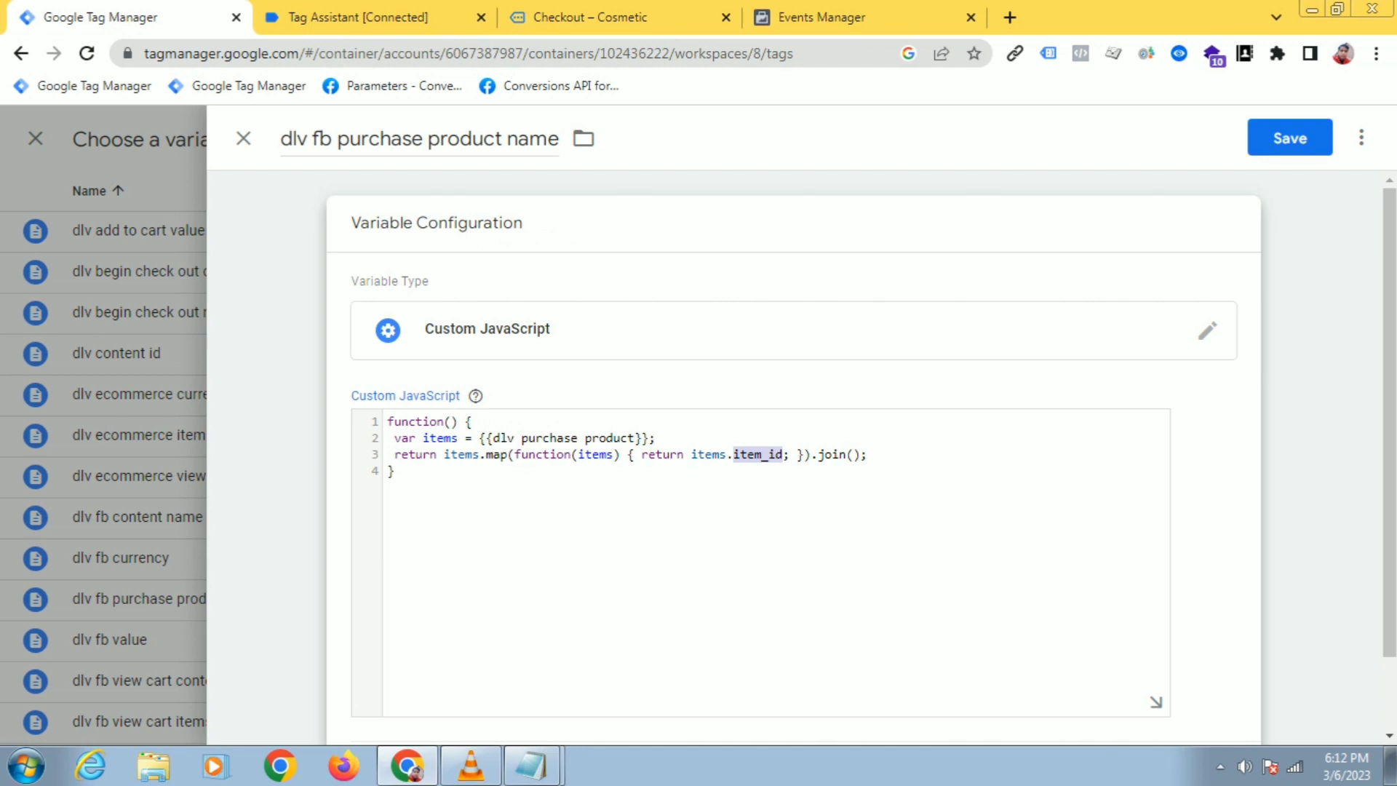
{"action": "right_click", "coordinate": [758, 456]}
{"action": "left_click", "coordinate": [793, 517]}
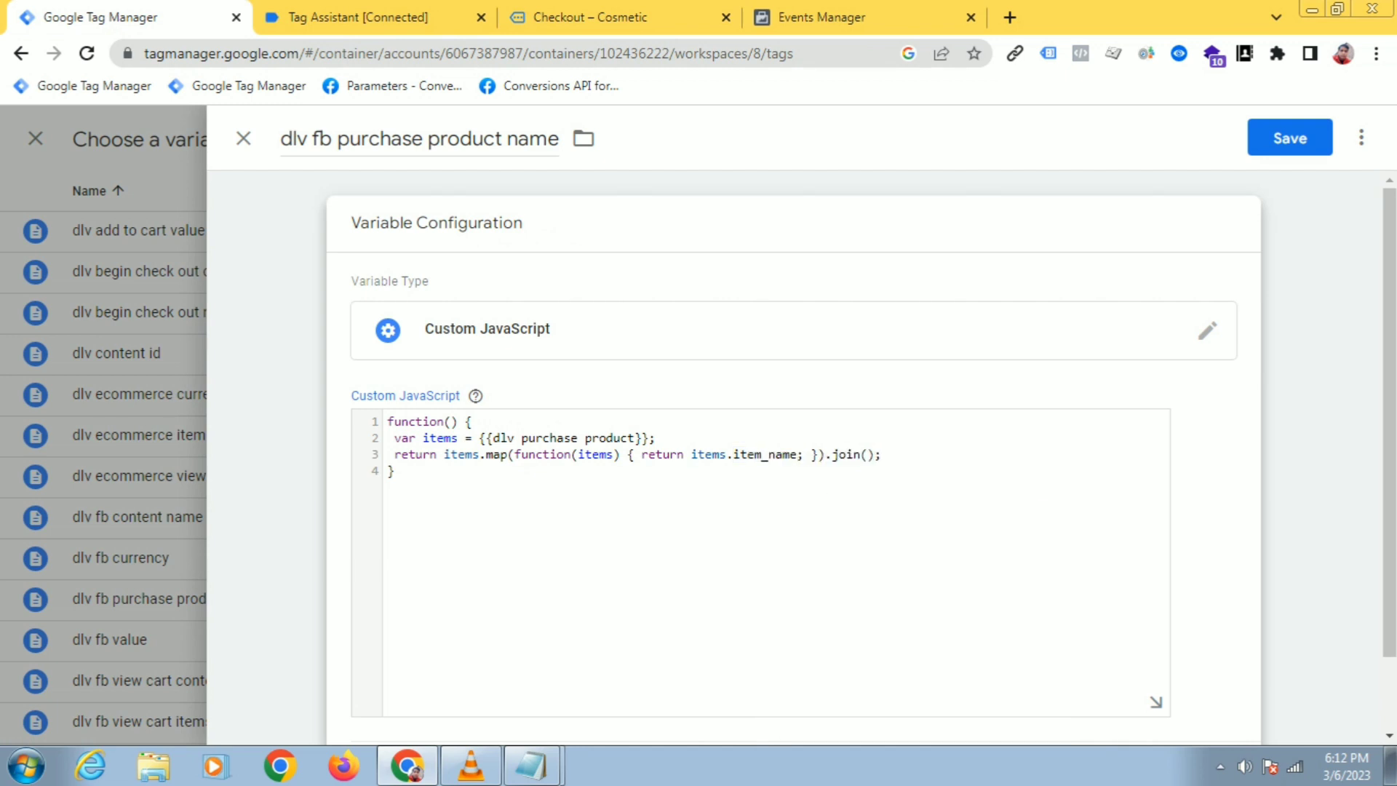
{"action": "left_click", "coordinate": [1288, 137]}
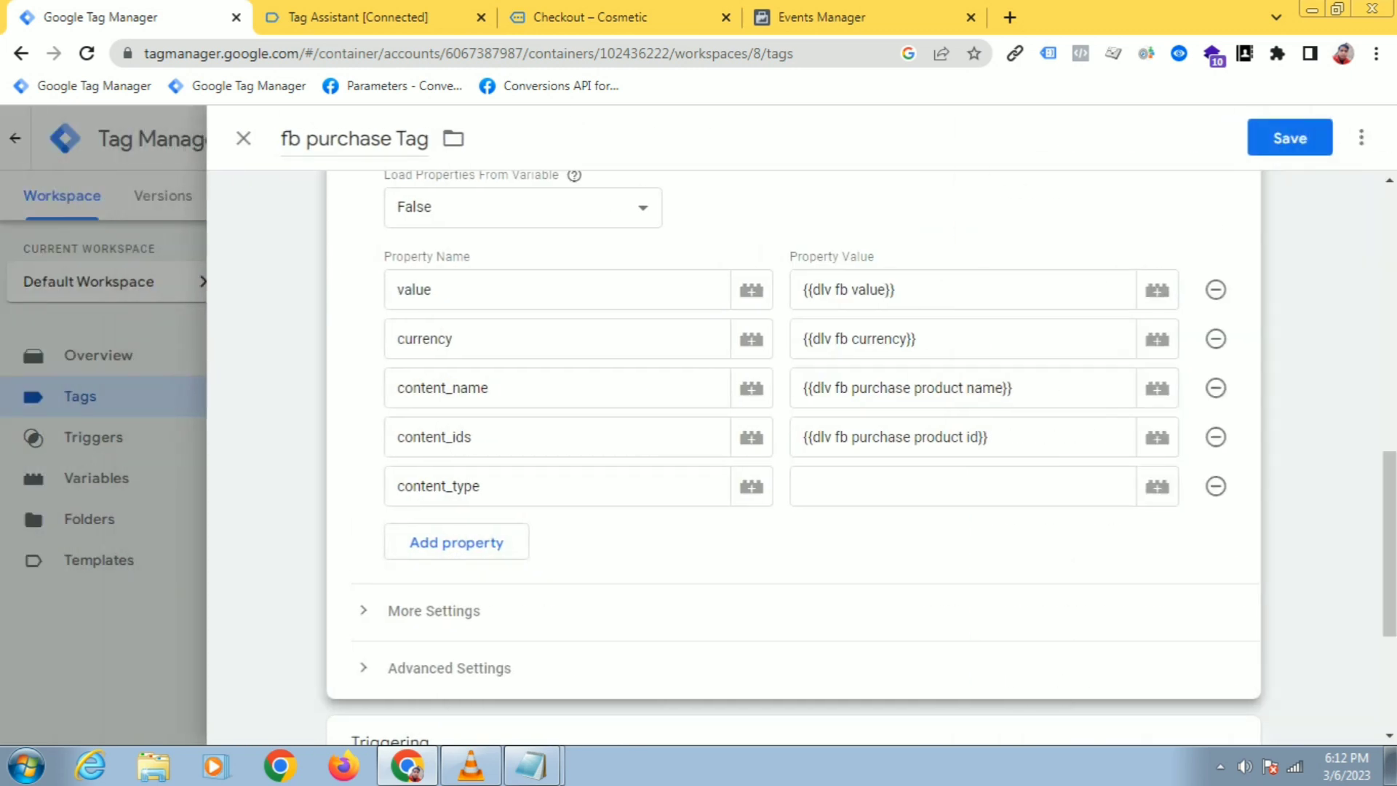
Set the content_type property's value to product
{"action": "left_click", "coordinate": [961, 485]}
{"action": "type", "text": "prod"}
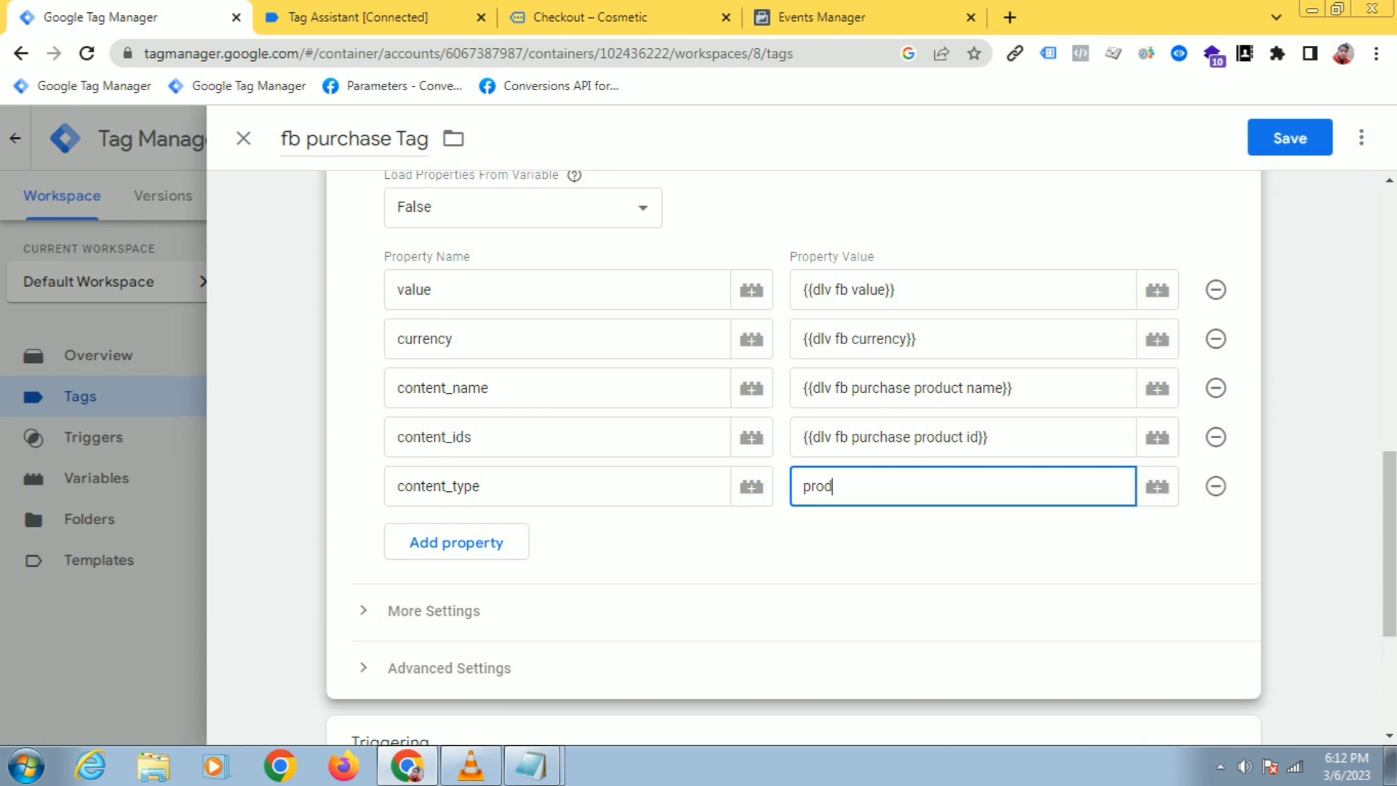
{"action": "type", "text": "uct"}
Attach the "fb purchase Trigger" to the fb purchase Tag and save the tag
{"action": "scroll", "coordinate": [793, 457], "scroll_direction": "down", "scroll_amount": 4}
{"action": "left_click", "coordinate": [794, 568]}
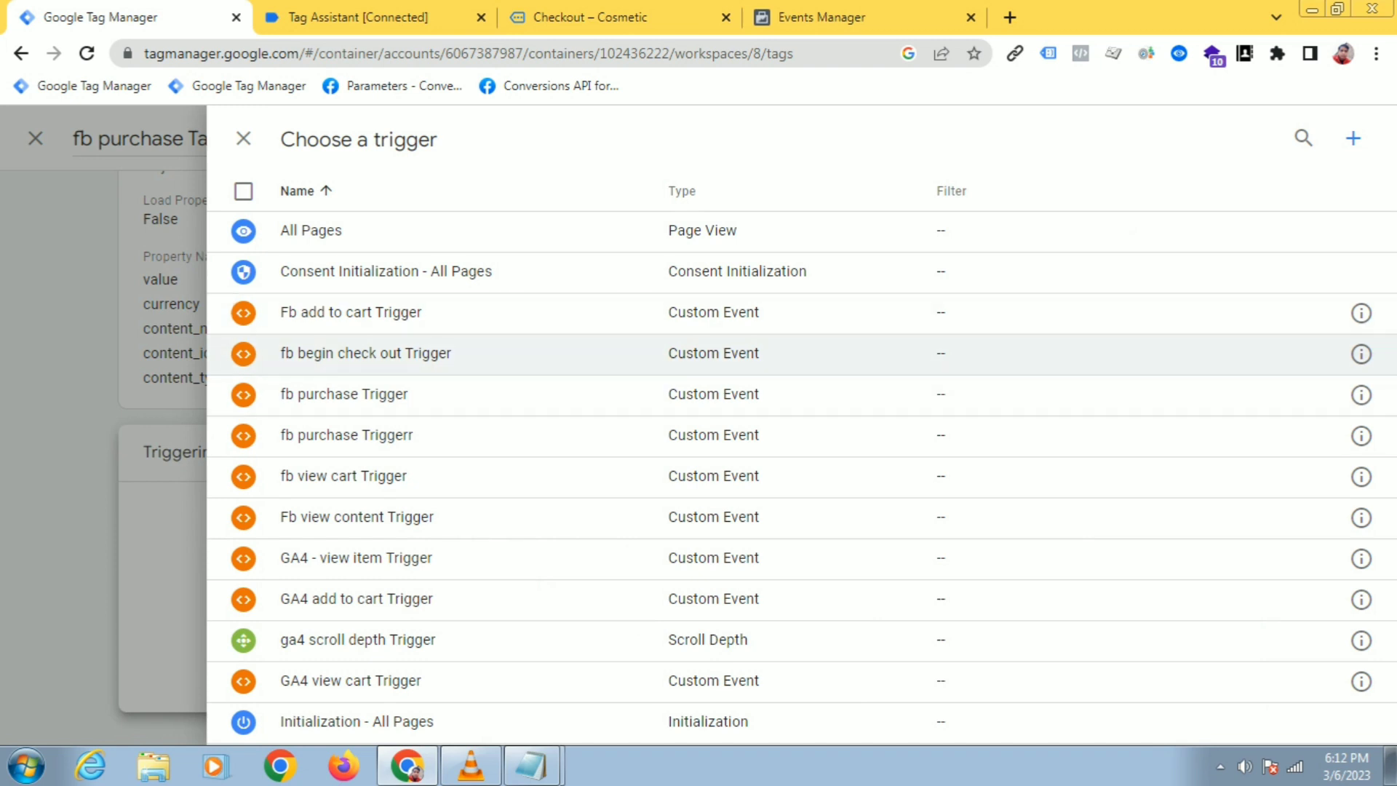
{"action": "left_click", "coordinate": [408, 394]}
{"action": "scroll", "coordinate": [793, 437], "scroll_direction": "up", "scroll_amount": 10}
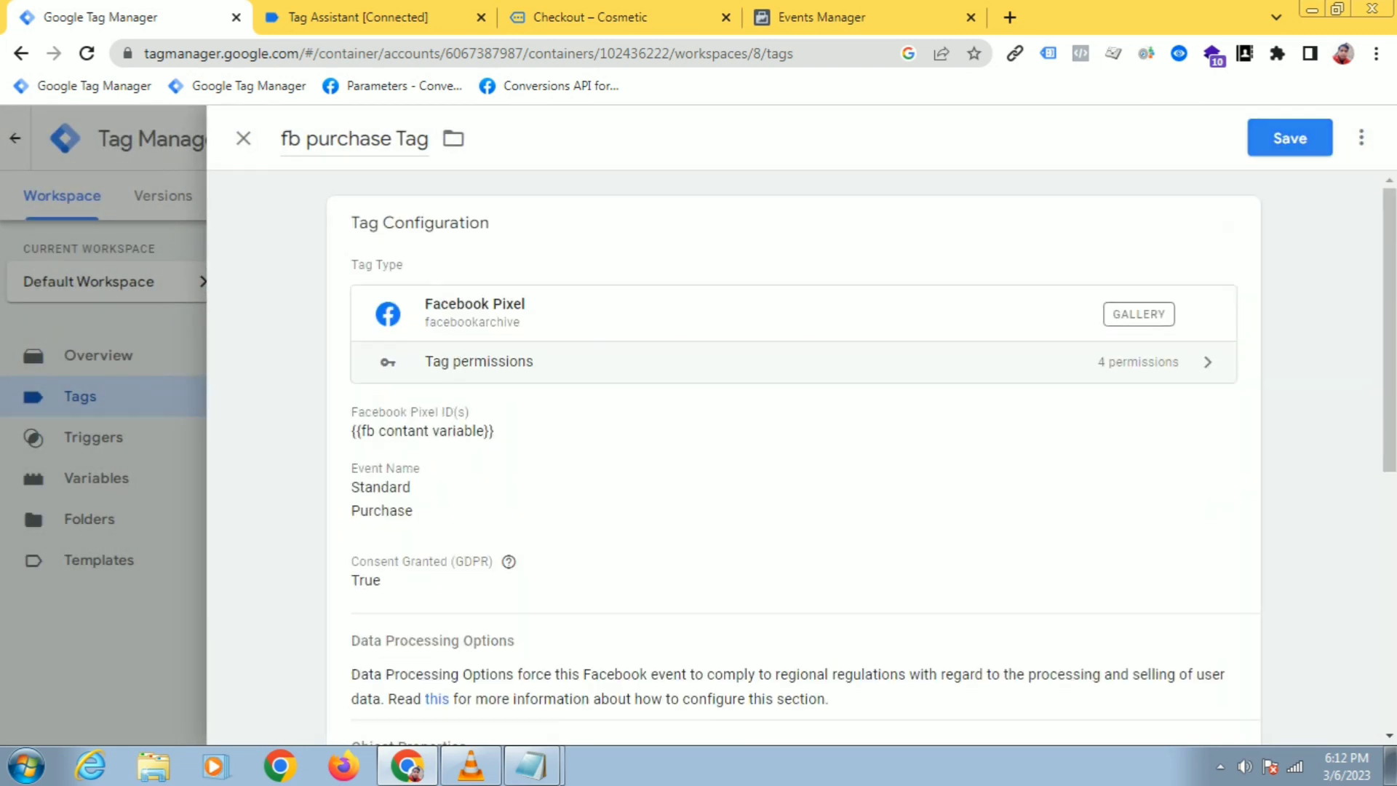
{"action": "left_click", "coordinate": [1288, 138]}
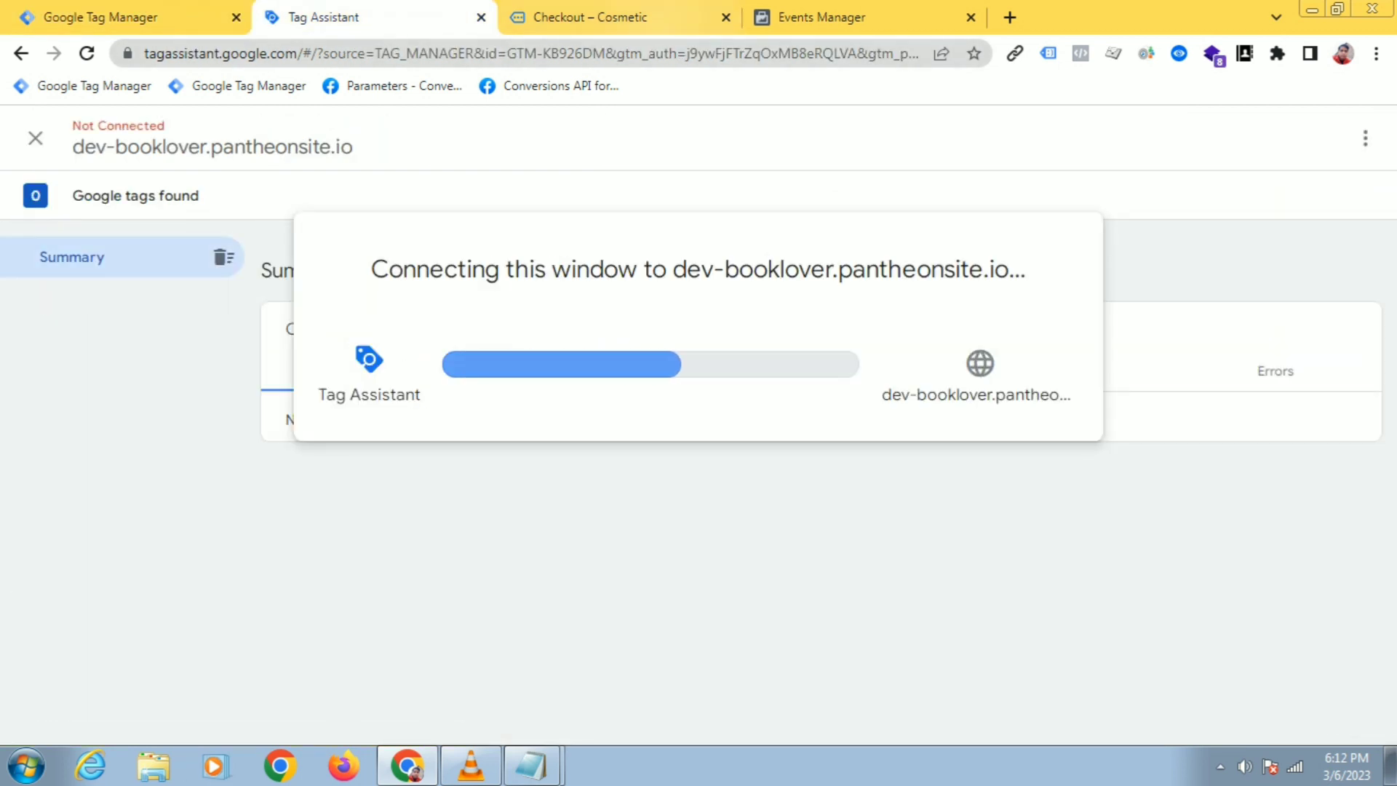
{"action": "left_click", "coordinate": [820, 17]}
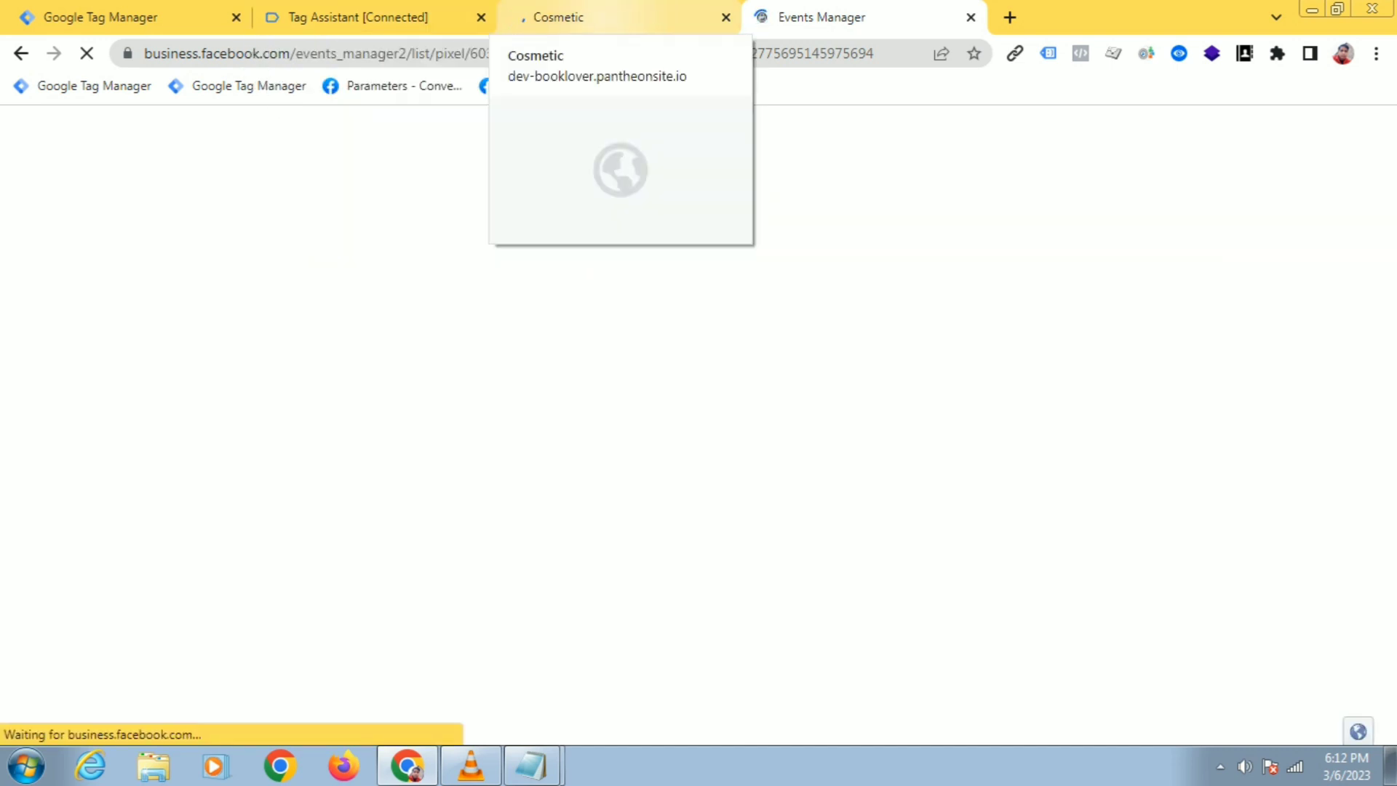
{"action": "left_click", "coordinate": [611, 17]}
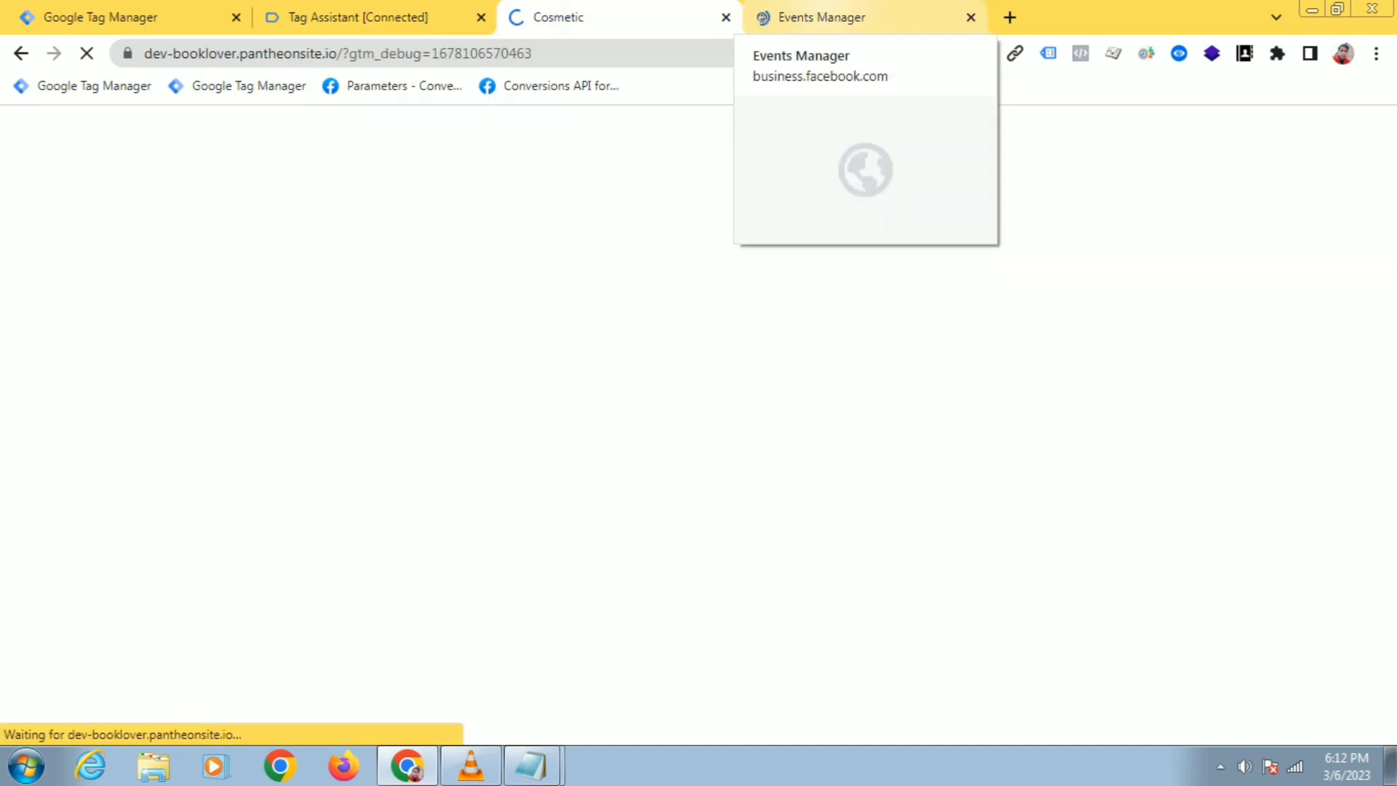
{"action": "left_click", "coordinate": [866, 17]}
{"action": "left_click", "coordinate": [620, 16]}
{"action": "left_click", "coordinate": [371, 17]}
{"action": "left_click", "coordinate": [618, 16]}
{"action": "left_click", "coordinate": [865, 17]}
{"action": "key", "text": "ctrl+shift+Tab"}
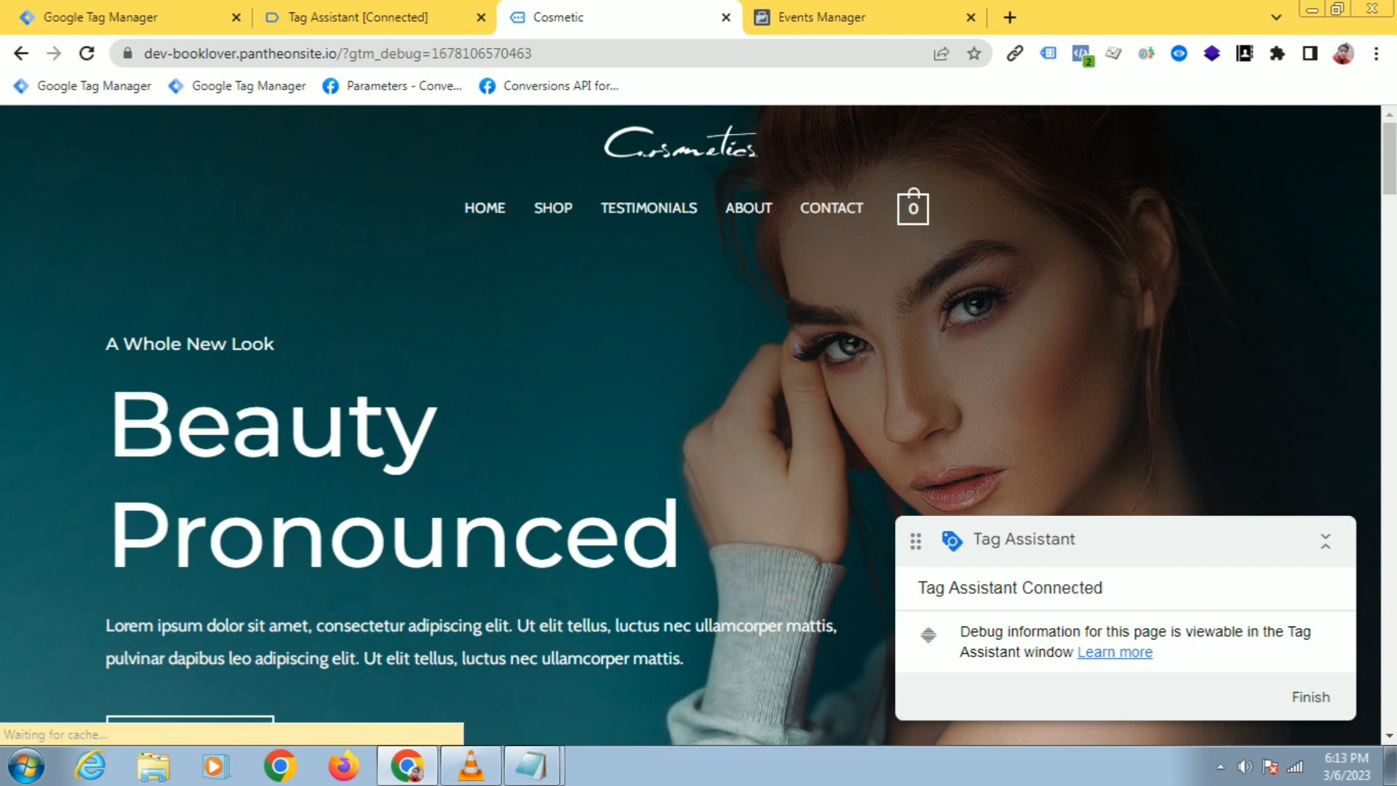
Open the Daily Moisturiser product from the store's homepage and clear the recorded test activity in Events Manager
{"action": "scroll", "coordinate": [542, 364], "scroll_direction": "down", "scroll_amount": 15}
{"action": "left_click", "coordinate": [838, 211]}
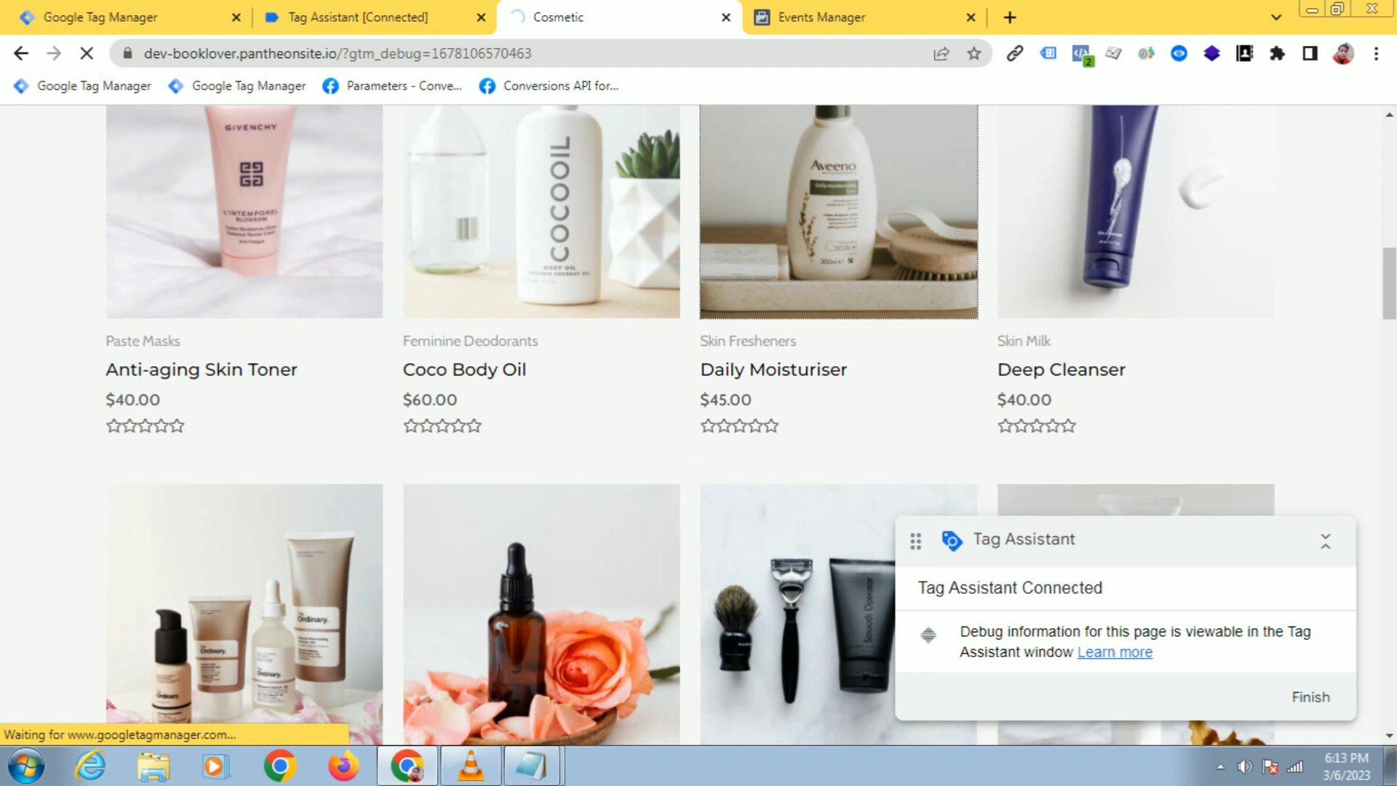
{"action": "key", "text": "ctrl+Tab"}
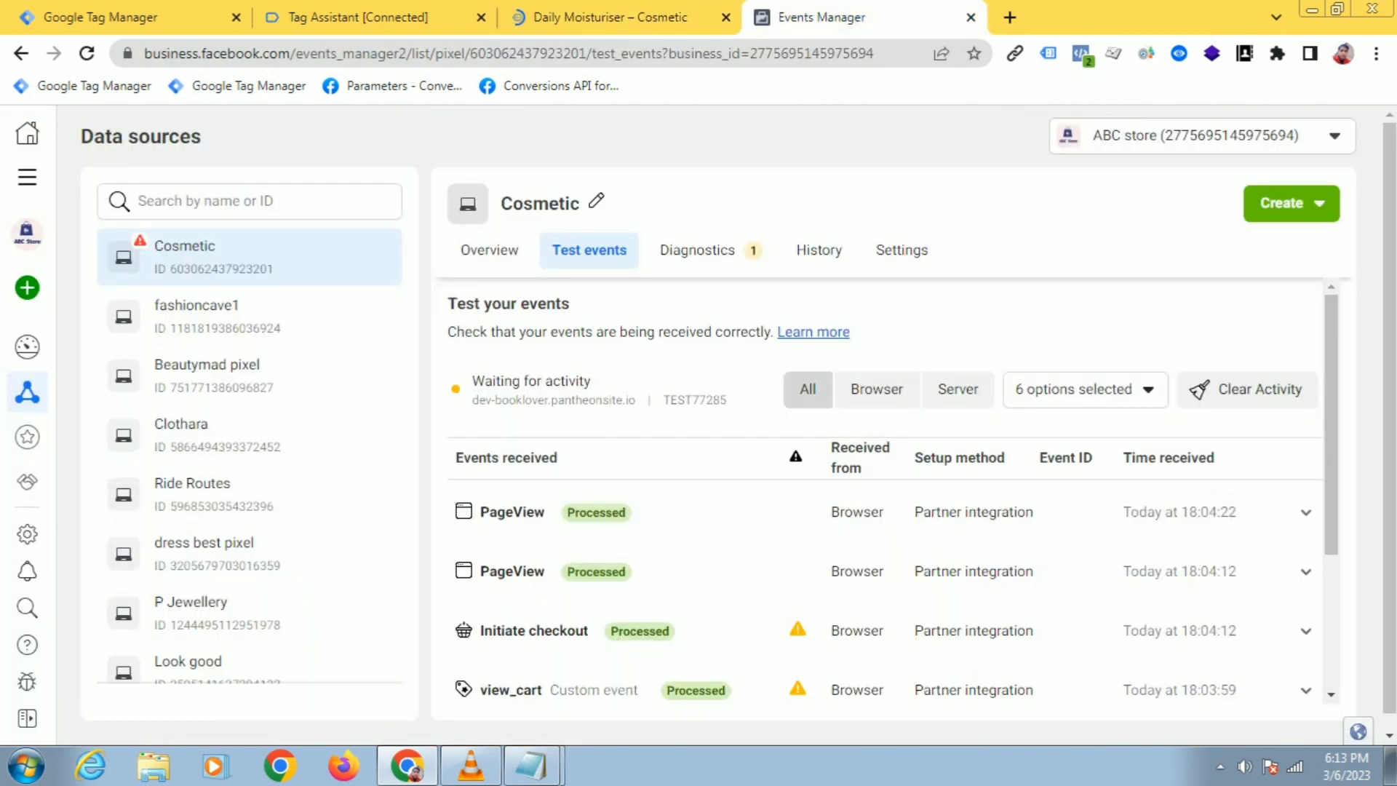
{"action": "left_click", "coordinate": [1246, 389]}
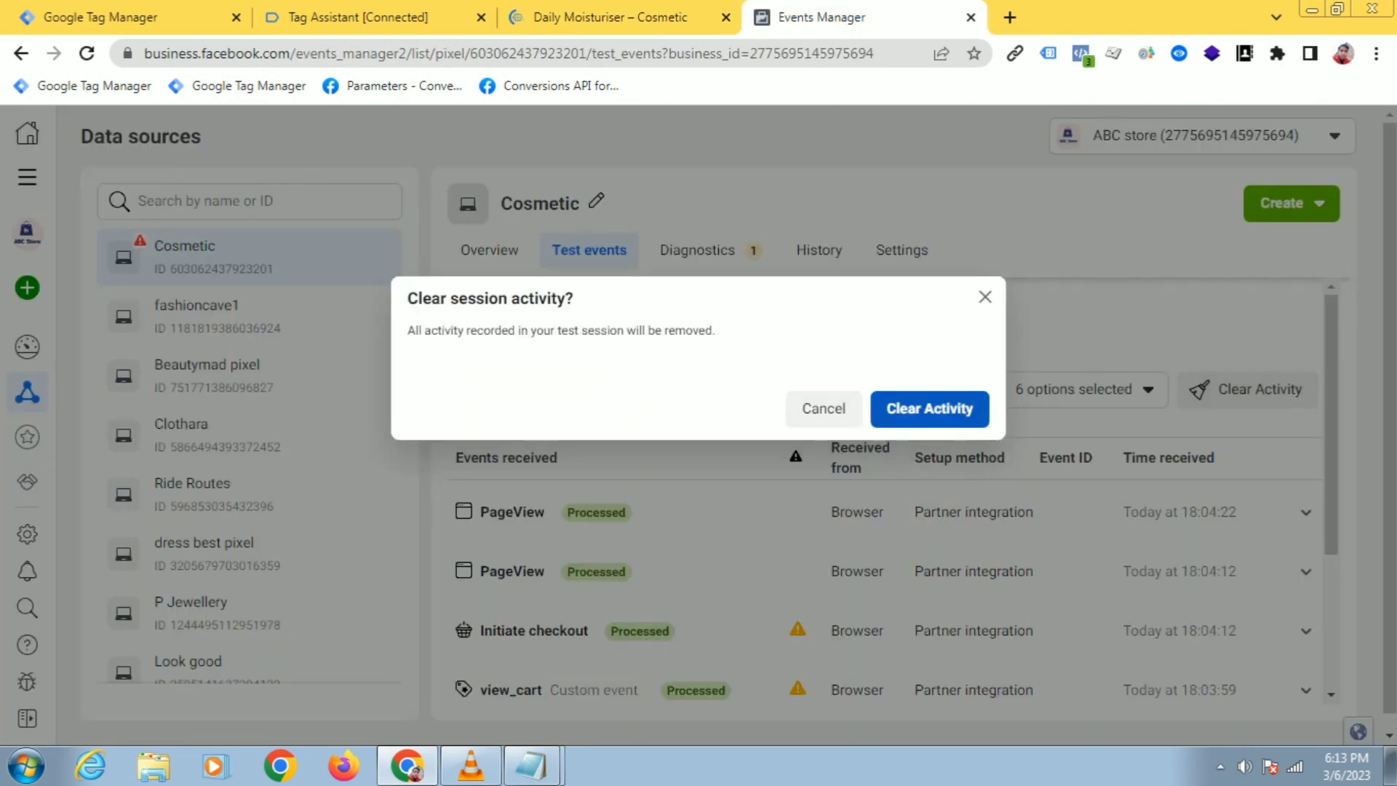
{"action": "left_click", "coordinate": [929, 408]}
Add one Daily Moisturiser to the cart from its product page in the store
{"action": "left_click", "coordinate": [610, 17]}
{"action": "scroll", "coordinate": [698, 424], "scroll_direction": "down", "scroll_amount": 3}
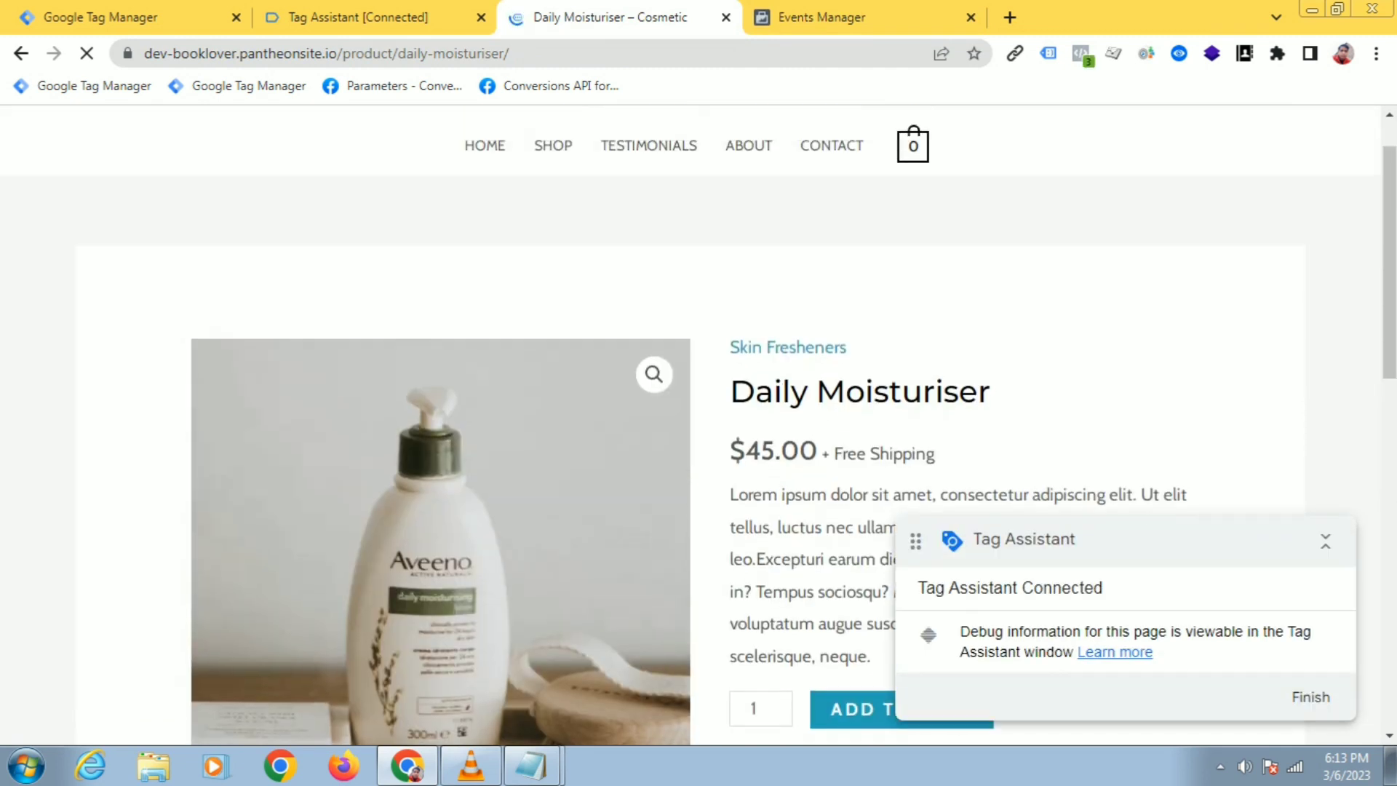
{"action": "scroll", "coordinate": [690, 424], "scroll_direction": "down", "scroll_amount": 11}
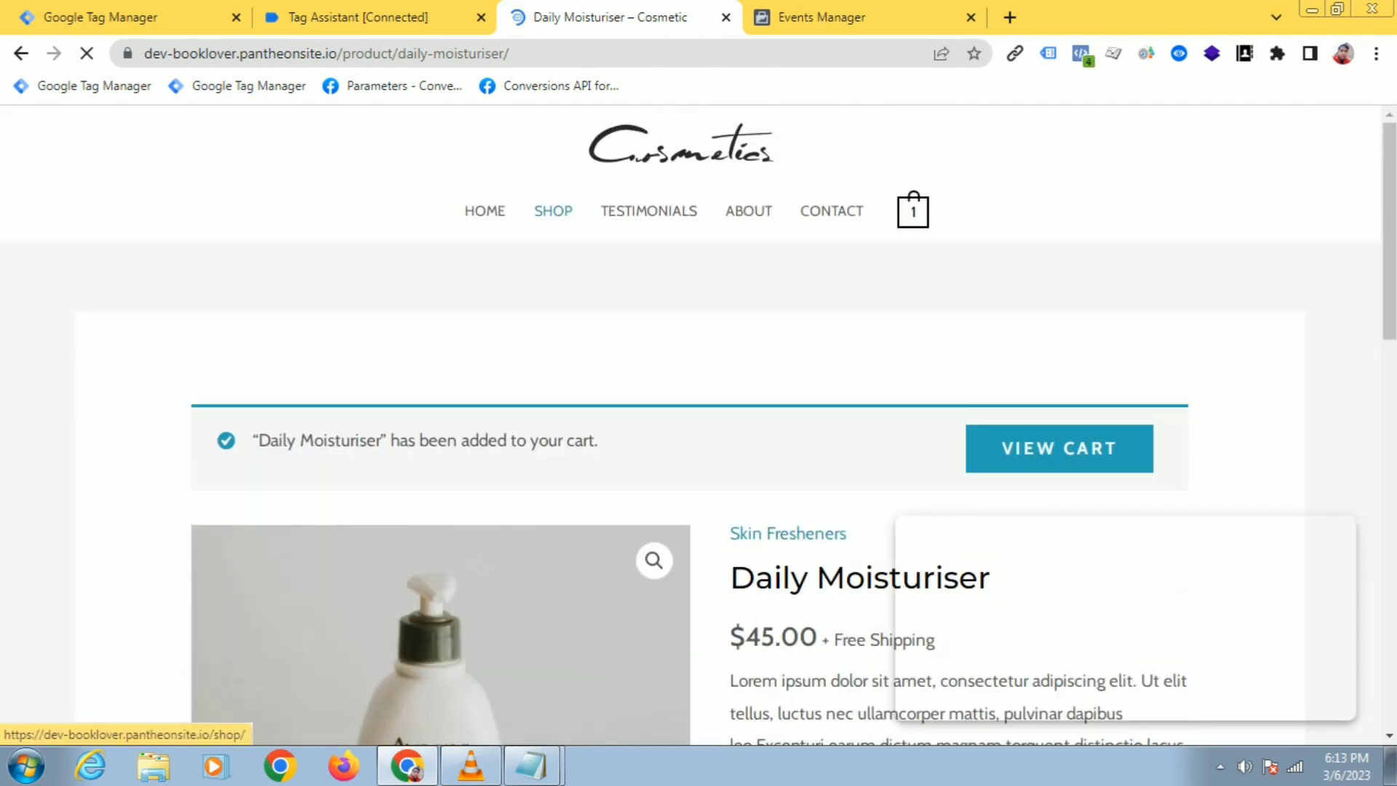
Open the Deep Cleanser product from the store's shop page and add one to the cart
{"action": "left_click", "coordinate": [553, 210]}
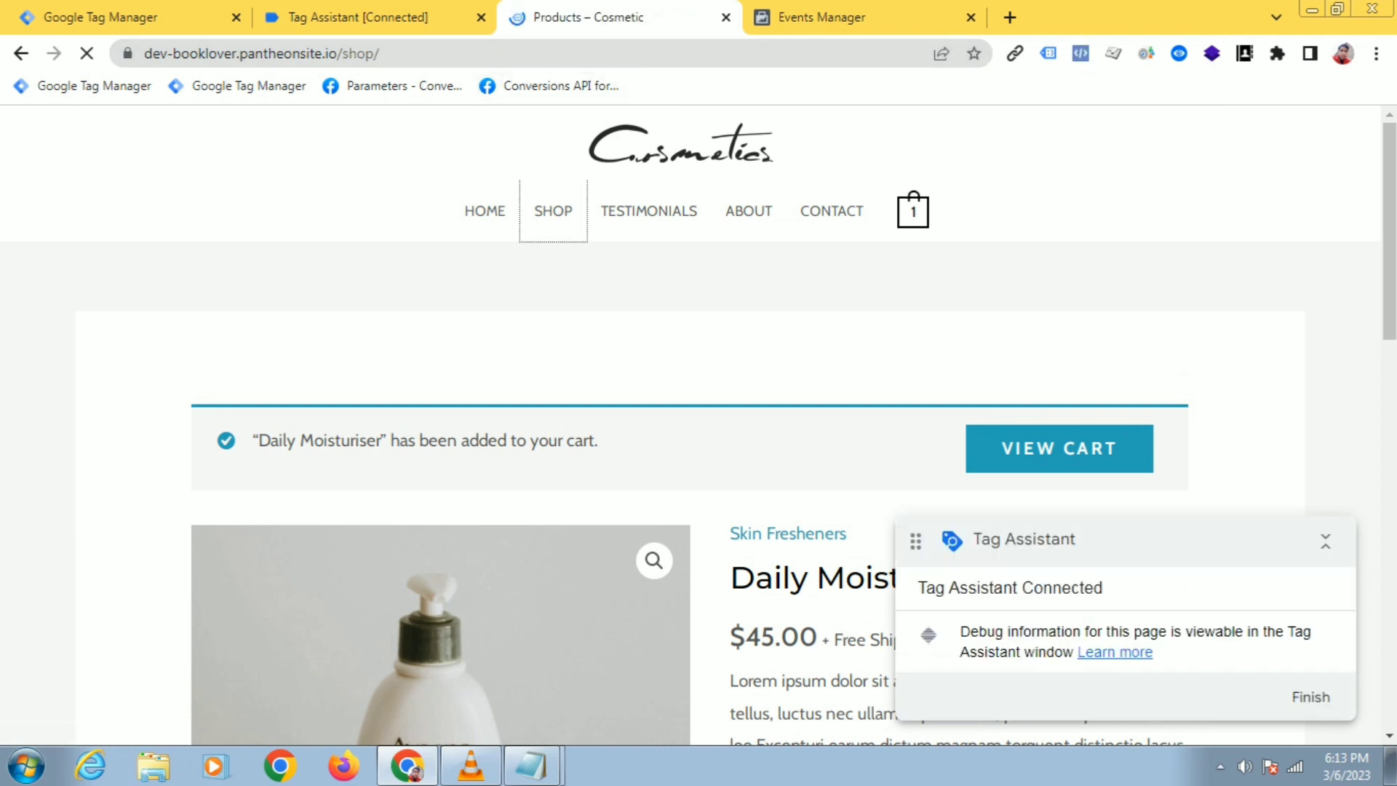
{"action": "scroll", "coordinate": [633, 407], "scroll_direction": "down", "scroll_amount": 8}
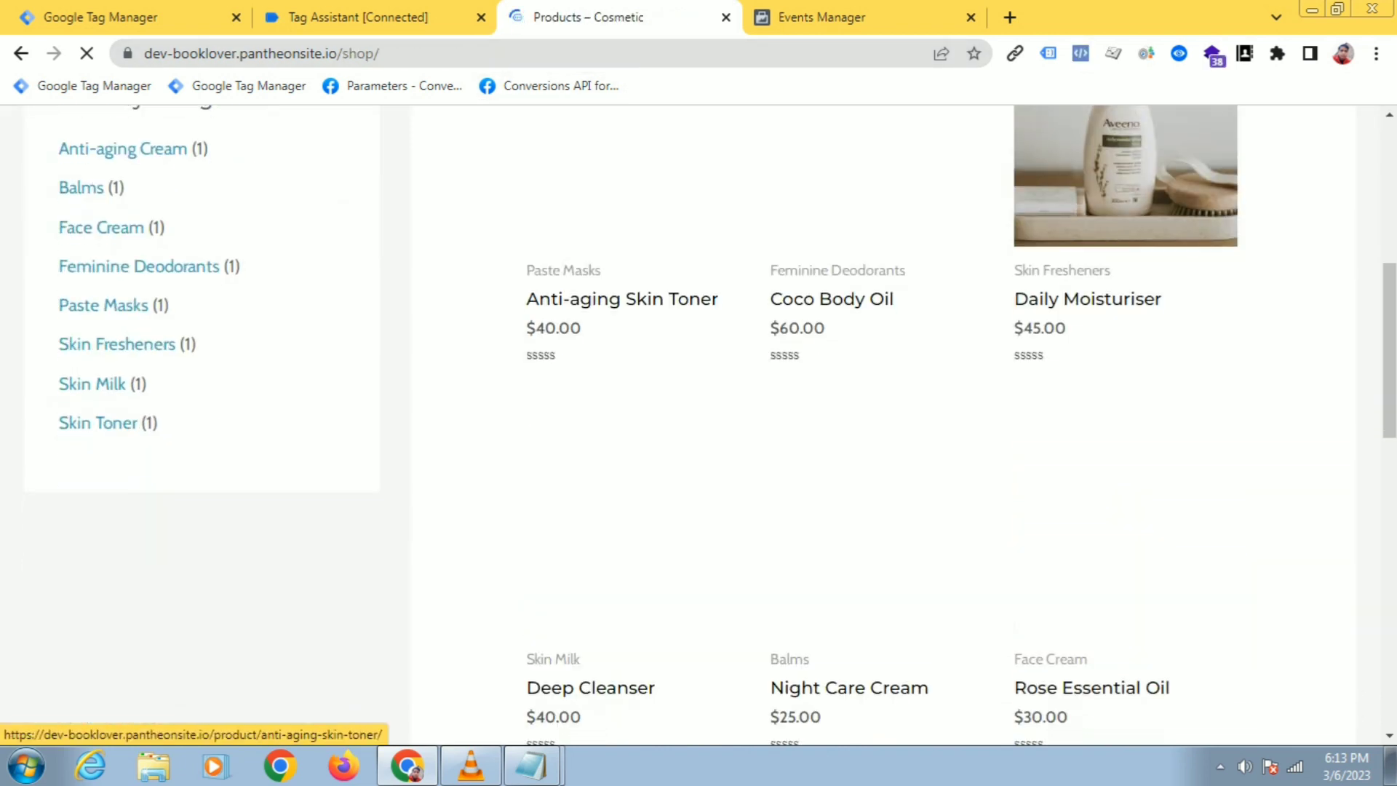
{"action": "left_click", "coordinate": [637, 428]}
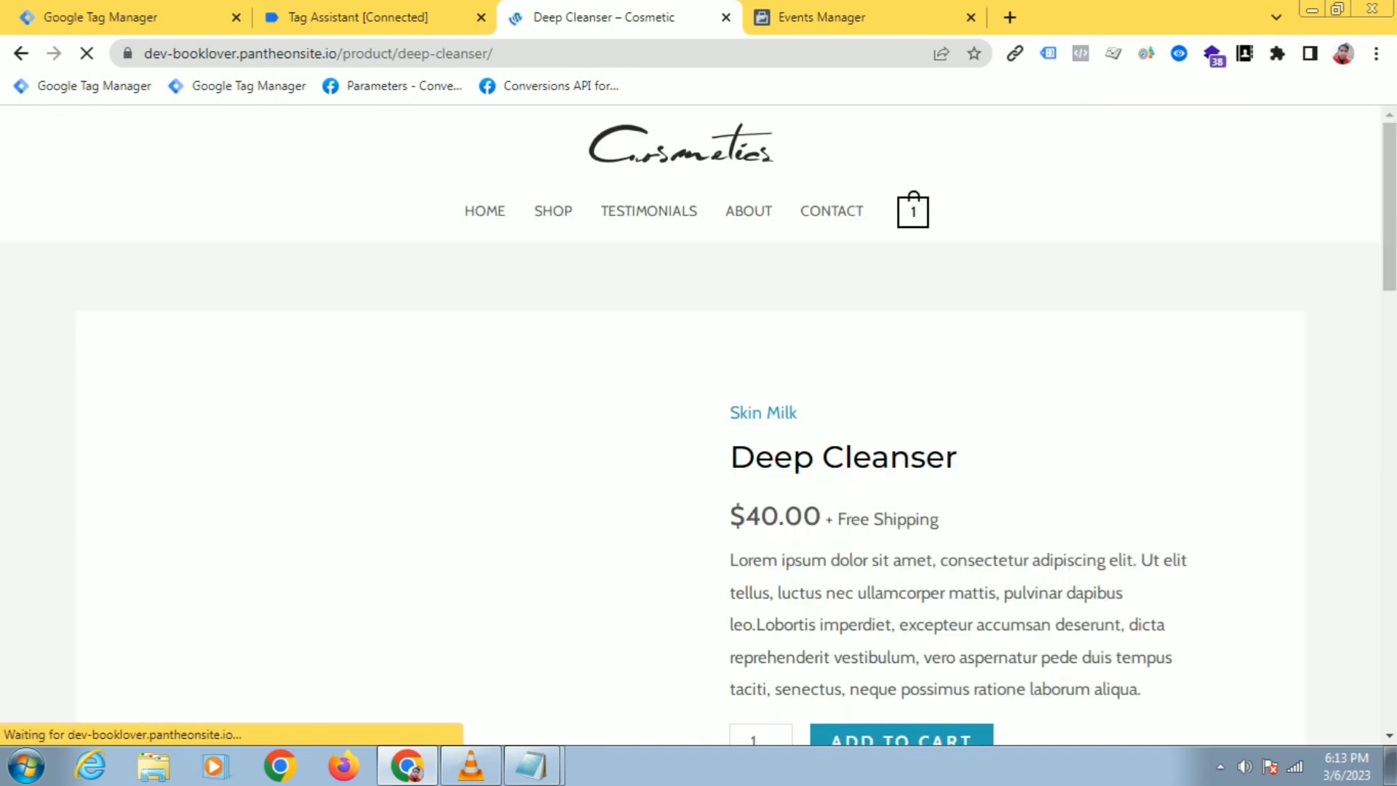
{"action": "scroll", "coordinate": [698, 425], "scroll_direction": "down", "scroll_amount": 4}
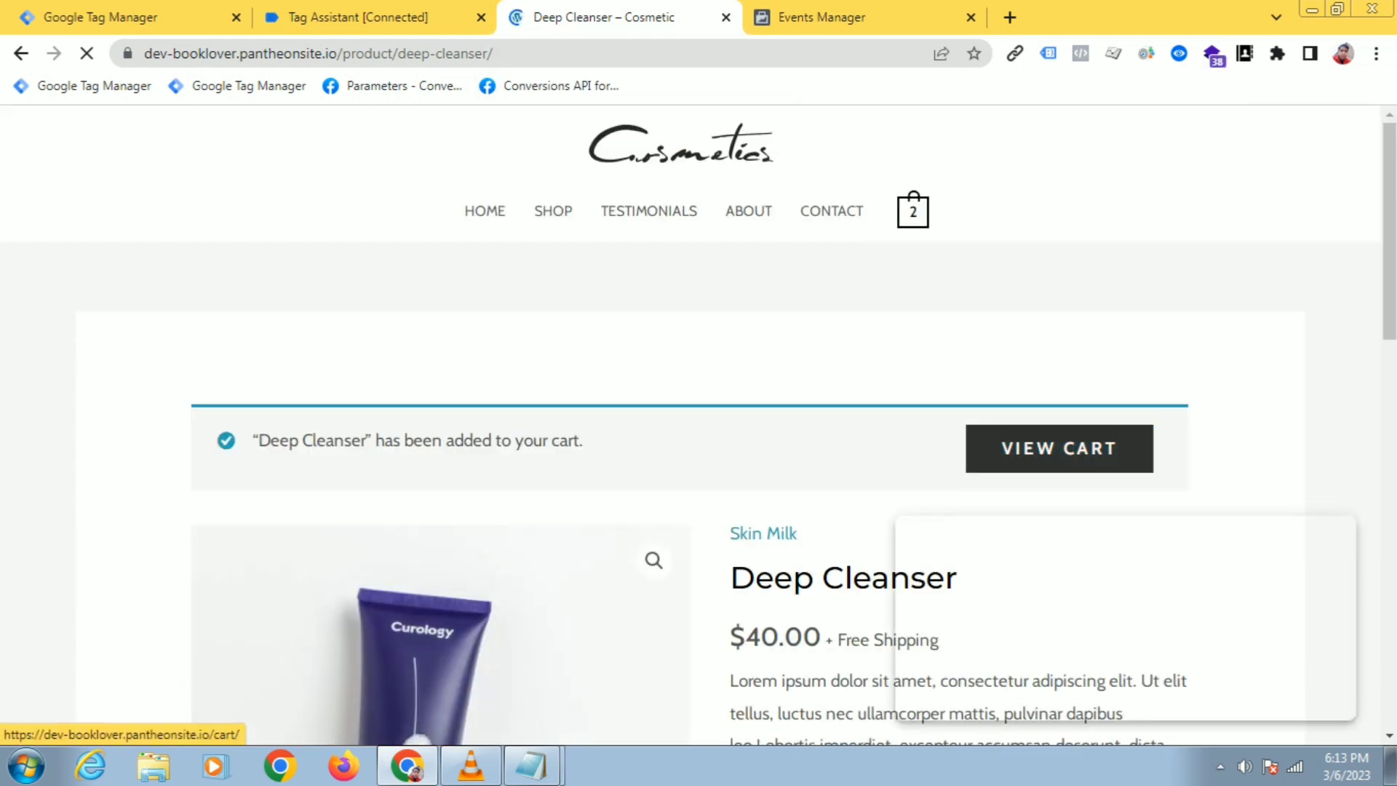
View the cart and proceed to checkout with the Daily Moisturiser and Deep Cleanser
{"action": "left_click", "coordinate": [1058, 448]}
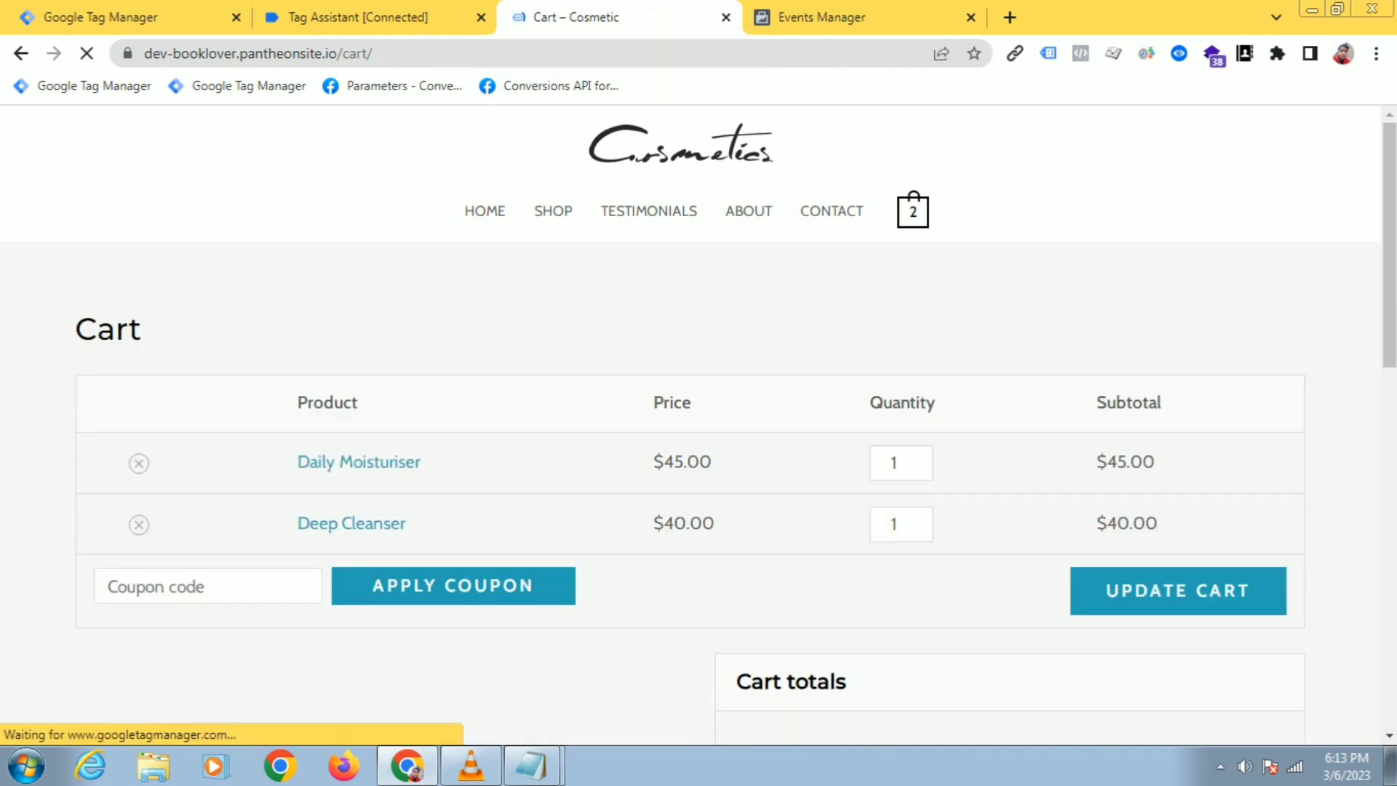
{"action": "scroll", "coordinate": [699, 430], "scroll_direction": "down", "scroll_amount": 6}
{"action": "scroll", "coordinate": [698, 425], "scroll_direction": "down", "scroll_amount": 1}
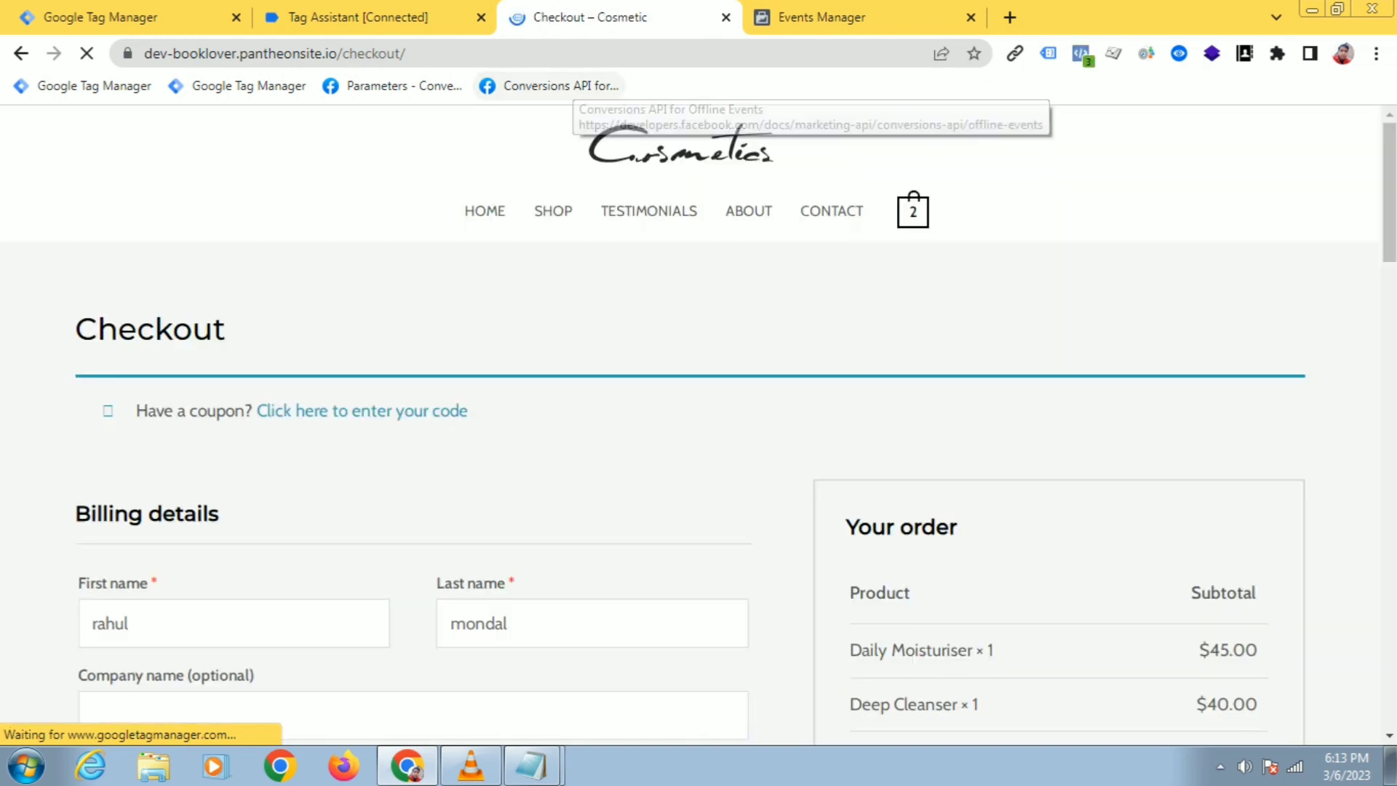
{"action": "scroll", "coordinate": [699, 429], "scroll_direction": "down", "scroll_amount": 4}
{"action": "scroll", "coordinate": [698, 429], "scroll_direction": "down", "scroll_amount": 3}
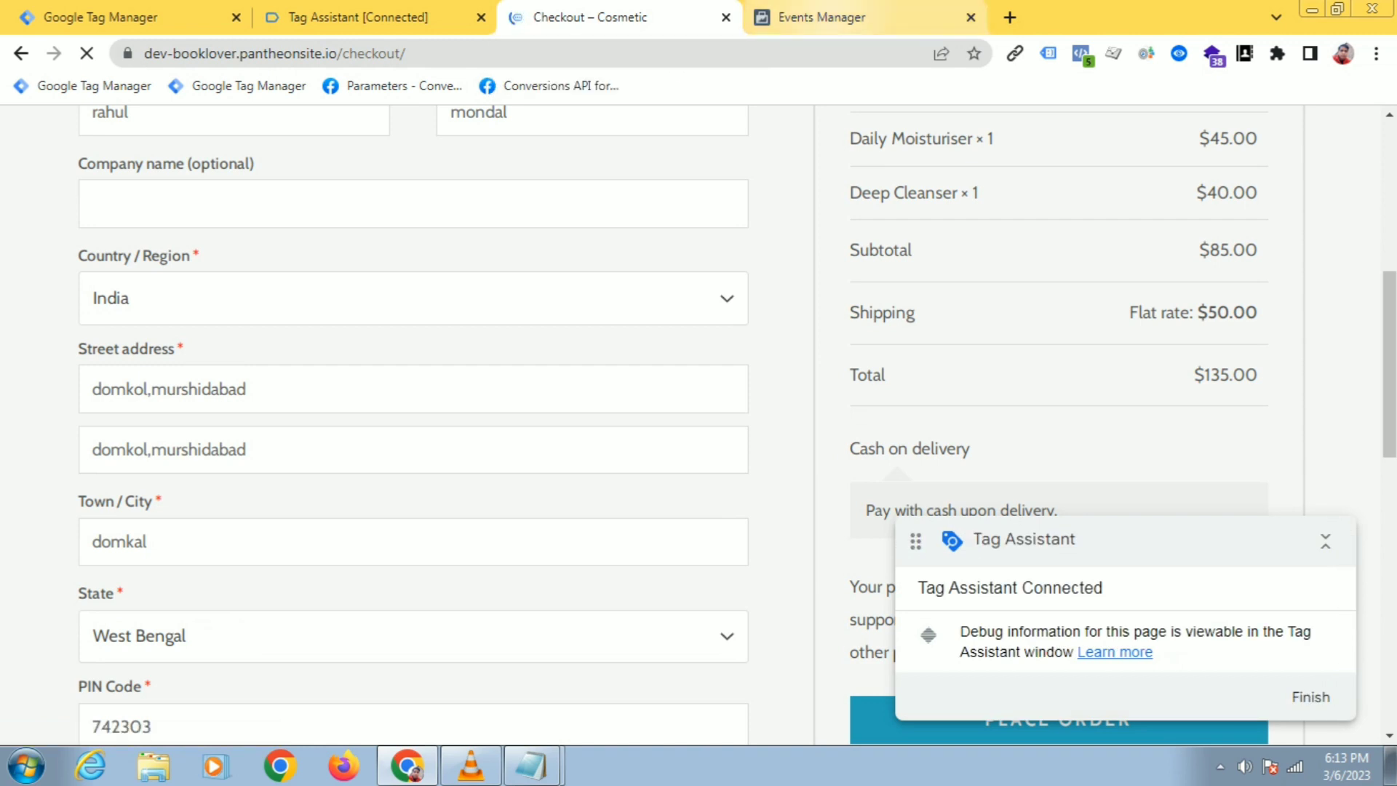
Switch to Events Manager and review the test events received from the store visit
{"action": "left_click", "coordinate": [821, 17]}
{"action": "left_click", "coordinate": [619, 16]}
{"action": "left_click", "coordinate": [821, 17]}
{"action": "scroll", "coordinate": [883, 536], "scroll_direction": "down", "scroll_amount": 5}
{"action": "scroll", "coordinate": [880, 473], "scroll_direction": "down", "scroll_amount": 1}
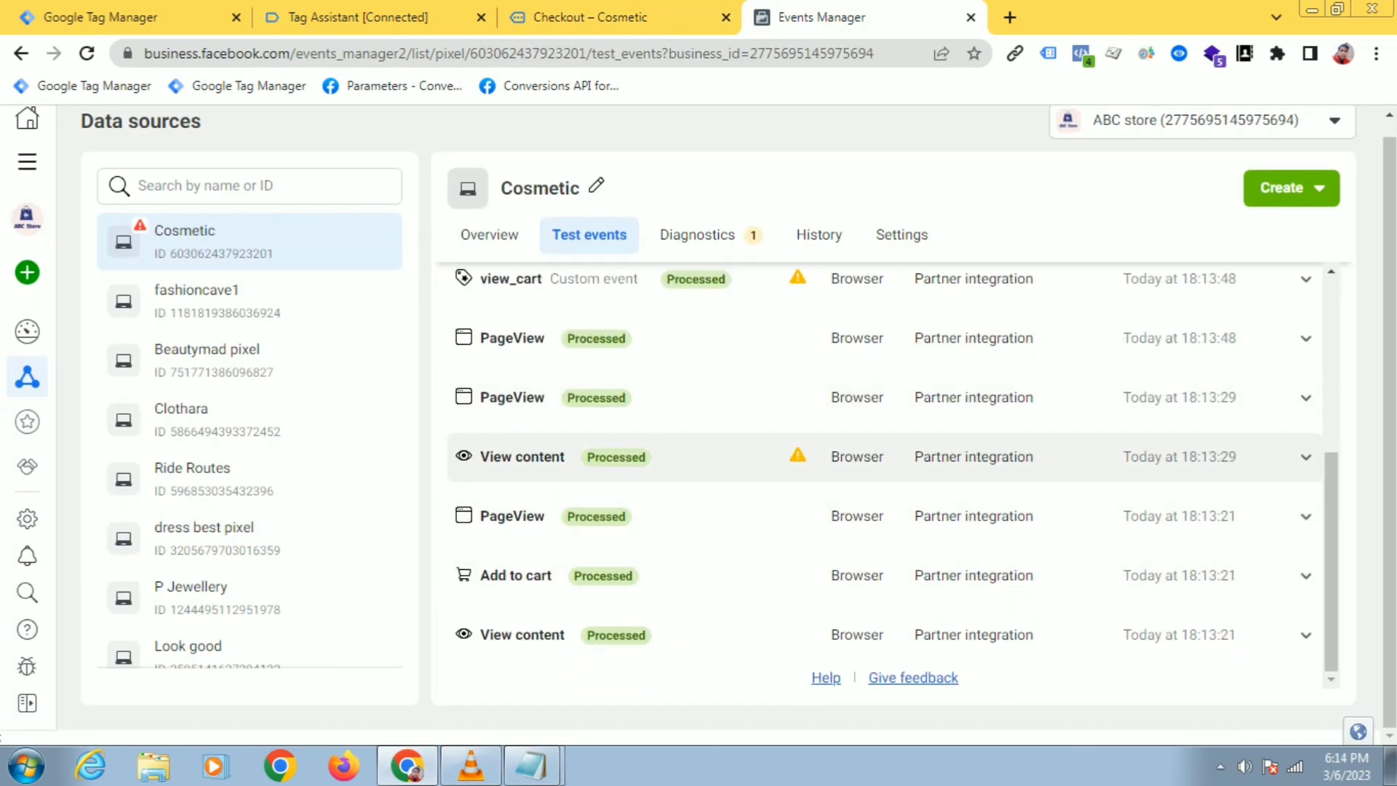
{"action": "scroll", "coordinate": [884, 611], "scroll_direction": "up", "scroll_amount": 4}
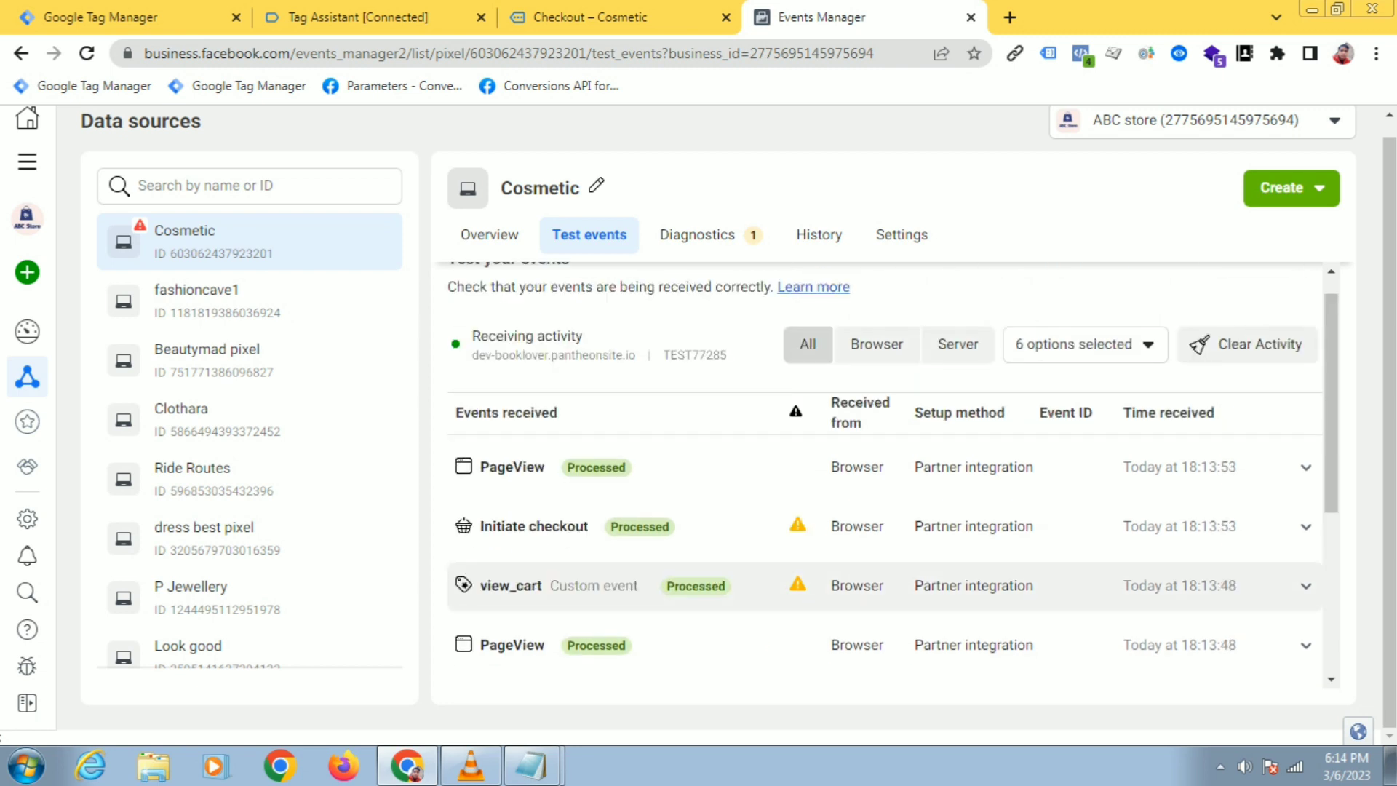
{"action": "scroll", "coordinate": [885, 473], "scroll_direction": "down", "scroll_amount": 3}
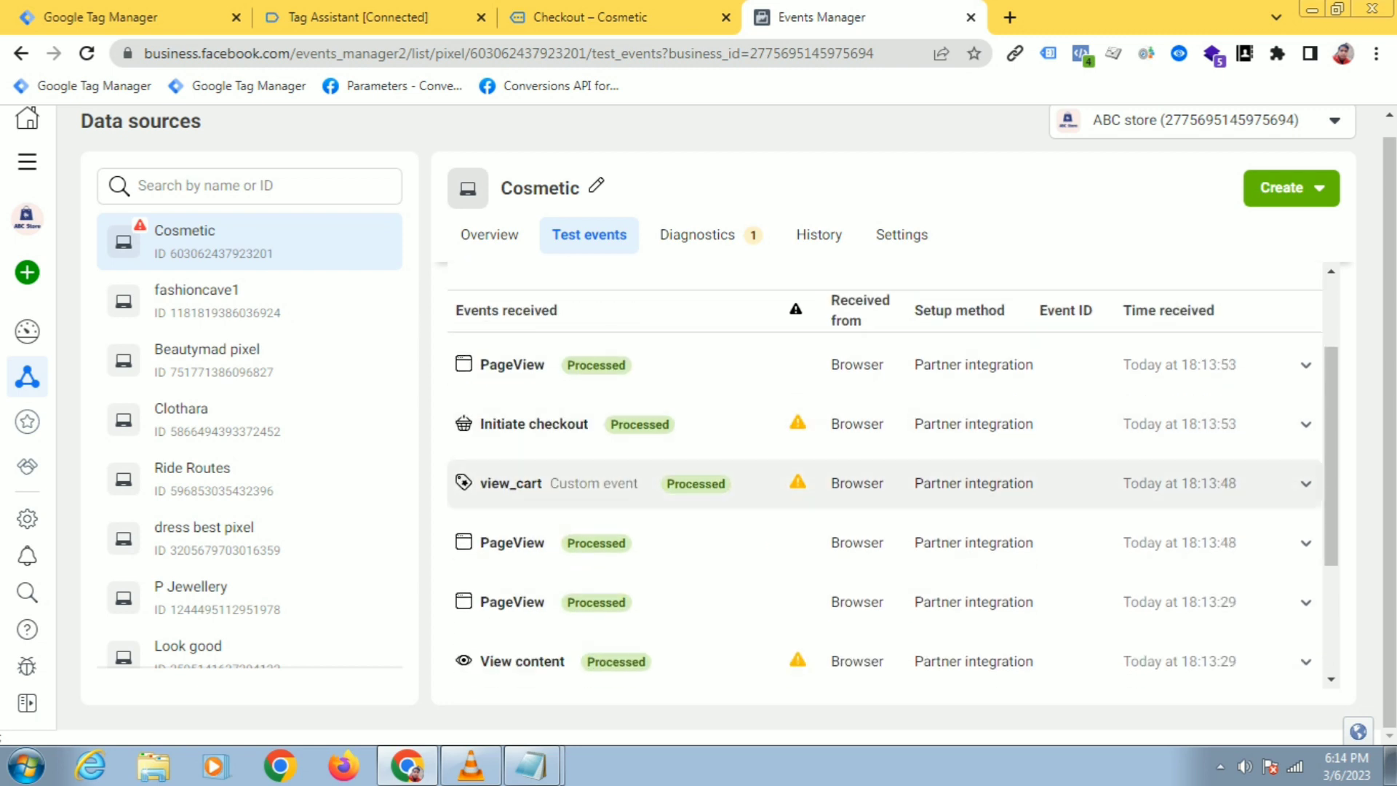
Expand the view_cart event and examine its full parameter list, including content_ids, content_type and content_name
{"action": "left_click", "coordinate": [885, 483]}
{"action": "scroll", "coordinate": [885, 590], "scroll_direction": "down", "scroll_amount": 3}
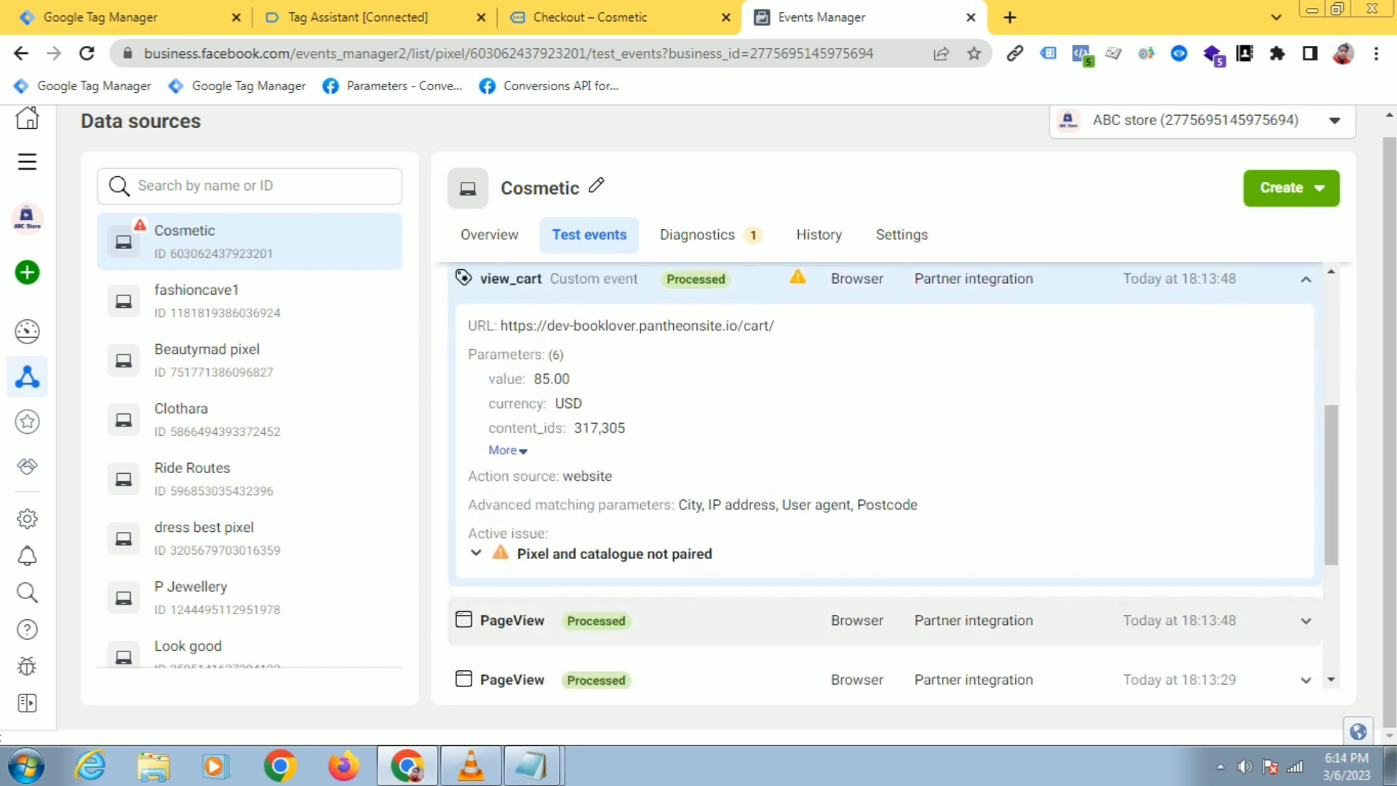
{"action": "scroll", "coordinate": [884, 589], "scroll_direction": "up", "scroll_amount": 5}
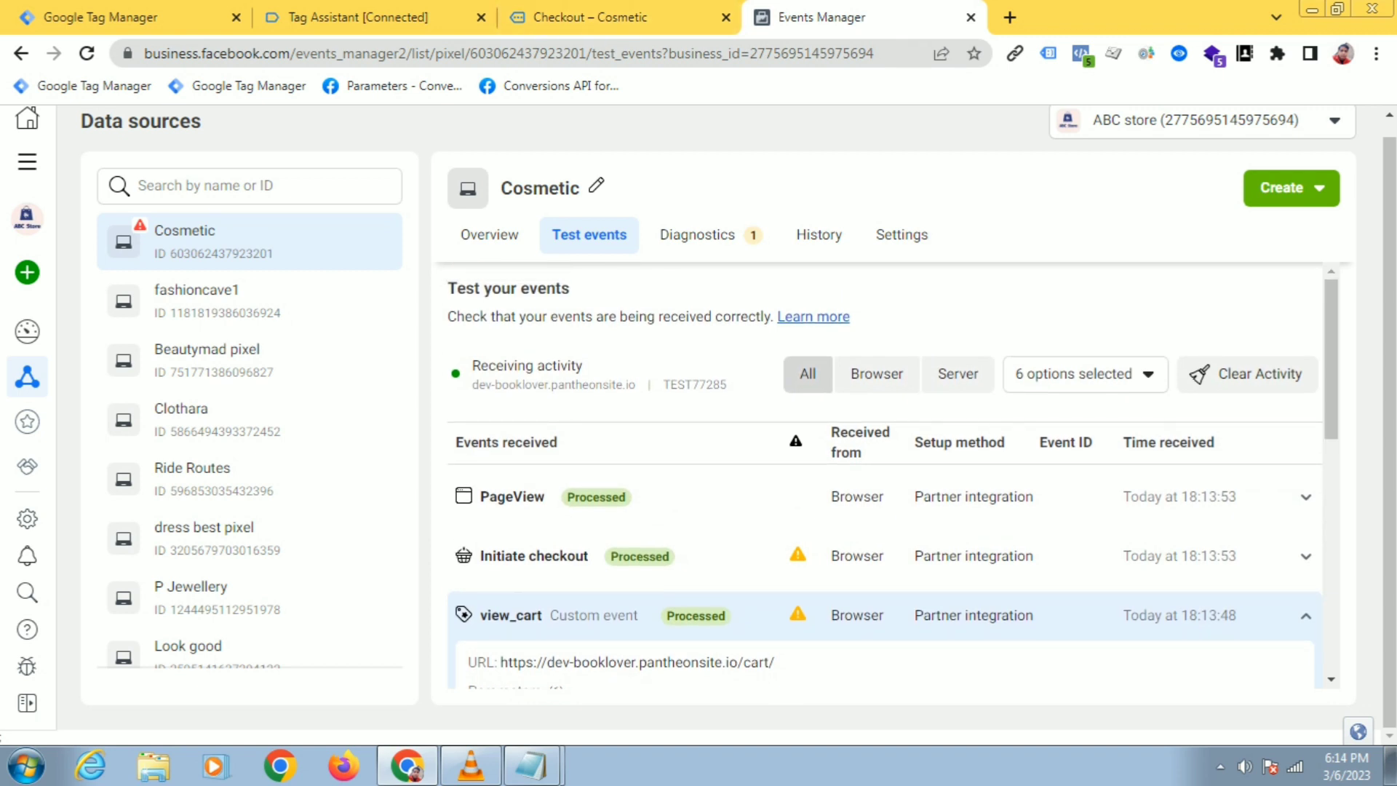
{"action": "scroll", "coordinate": [885, 473], "scroll_direction": "down", "scroll_amount": 3}
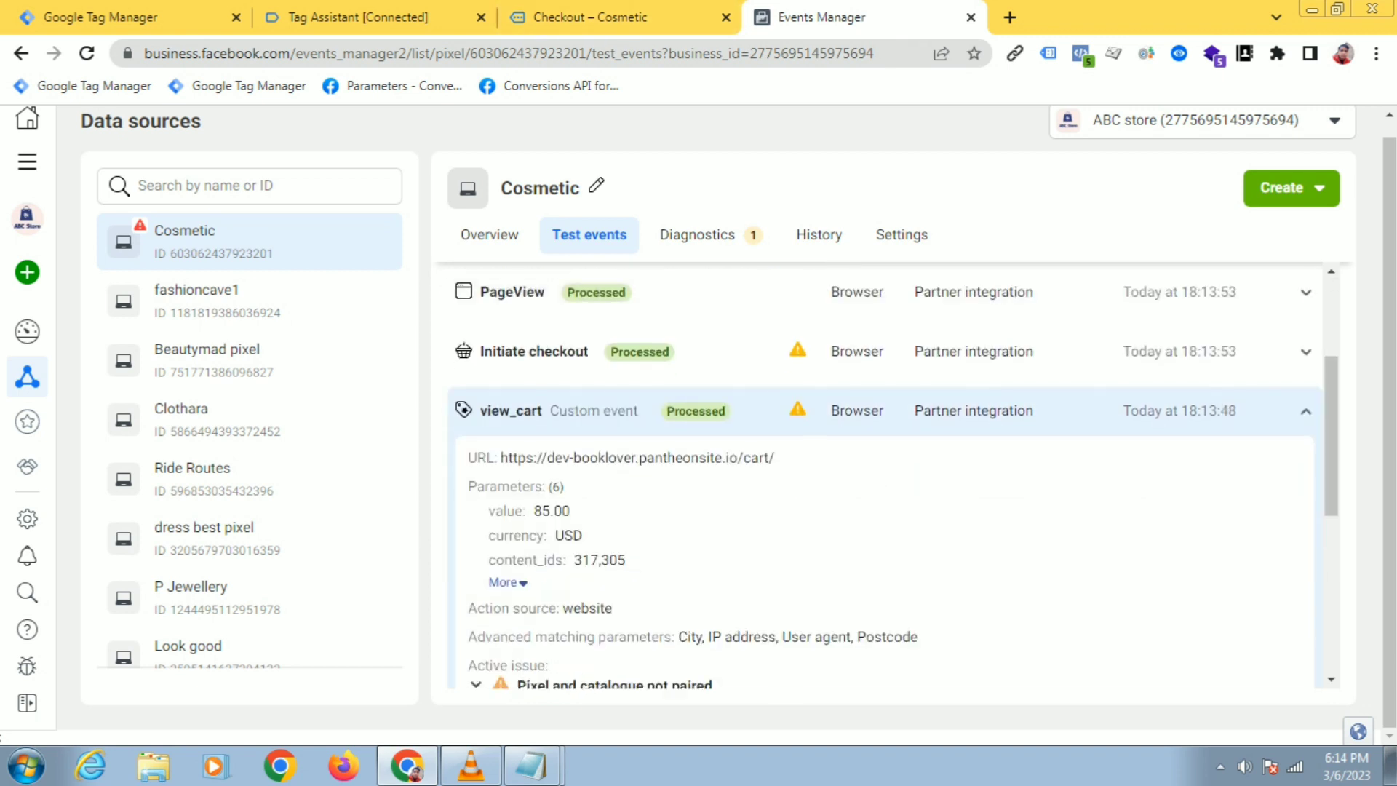
{"action": "scroll", "coordinate": [505, 480], "scroll_direction": "down", "scroll_amount": 2}
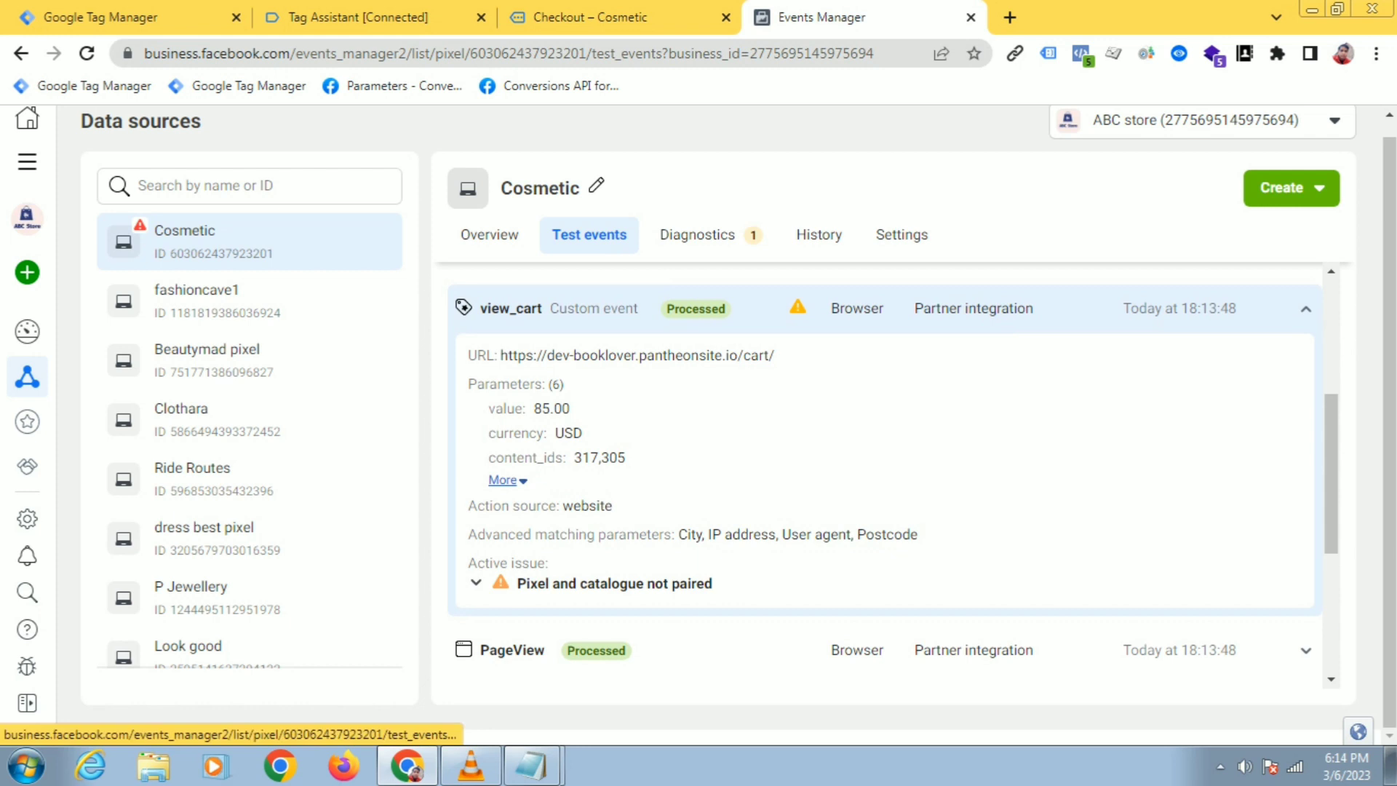
{"action": "left_click", "coordinate": [503, 480]}
{"action": "scroll", "coordinate": [503, 481], "scroll_direction": "down", "scroll_amount": 2}
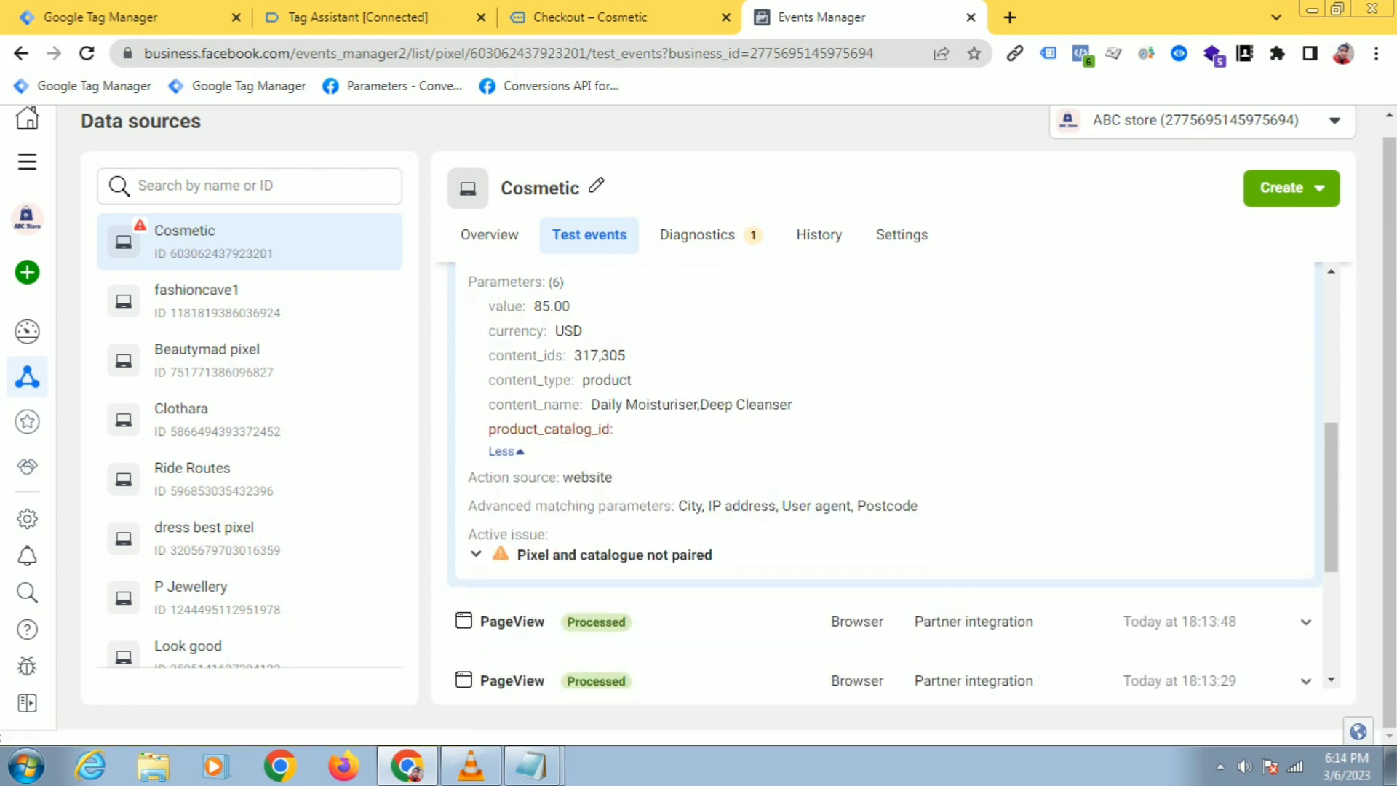
{"action": "scroll", "coordinate": [885, 473], "scroll_direction": "up", "scroll_amount": 2}
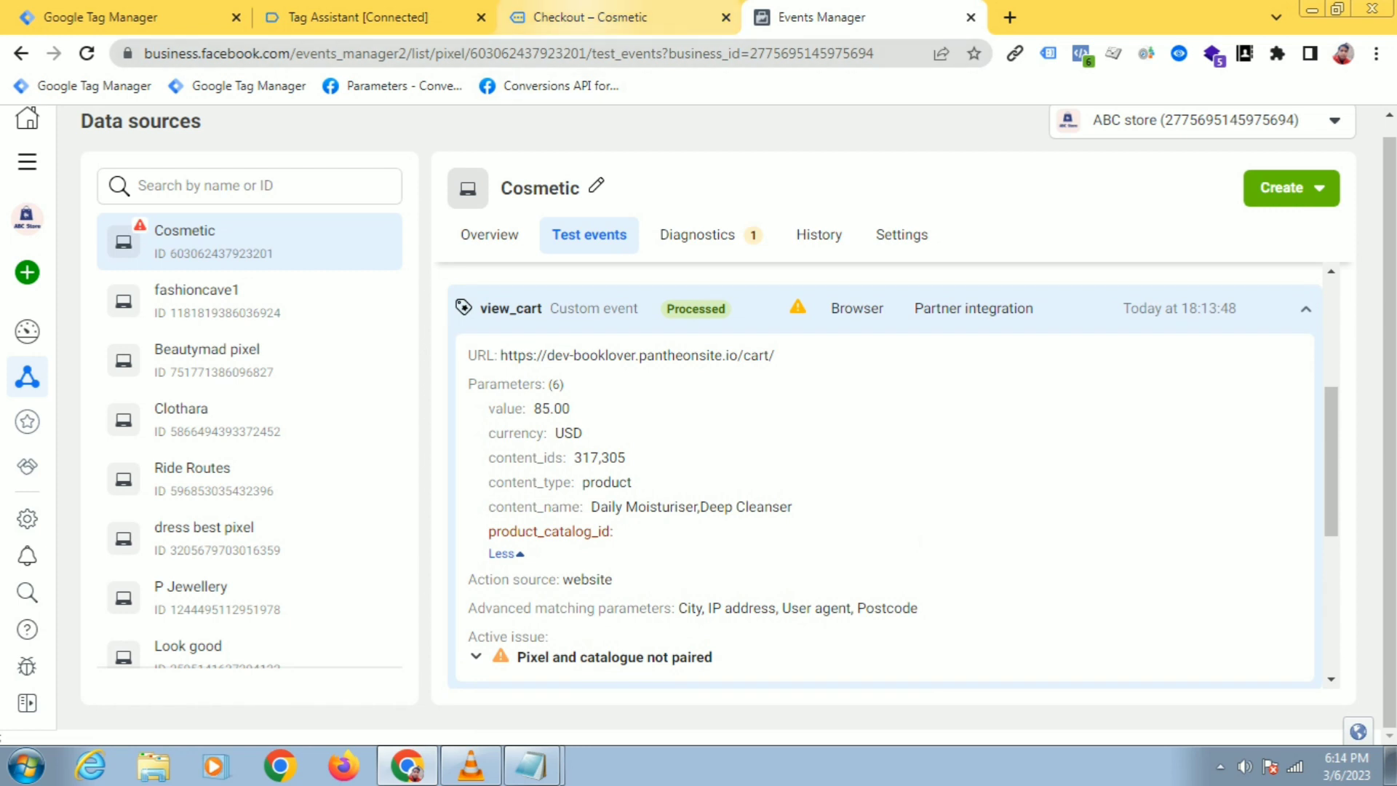
{"action": "scroll", "coordinate": [885, 473], "scroll_direction": "up", "scroll_amount": 6}
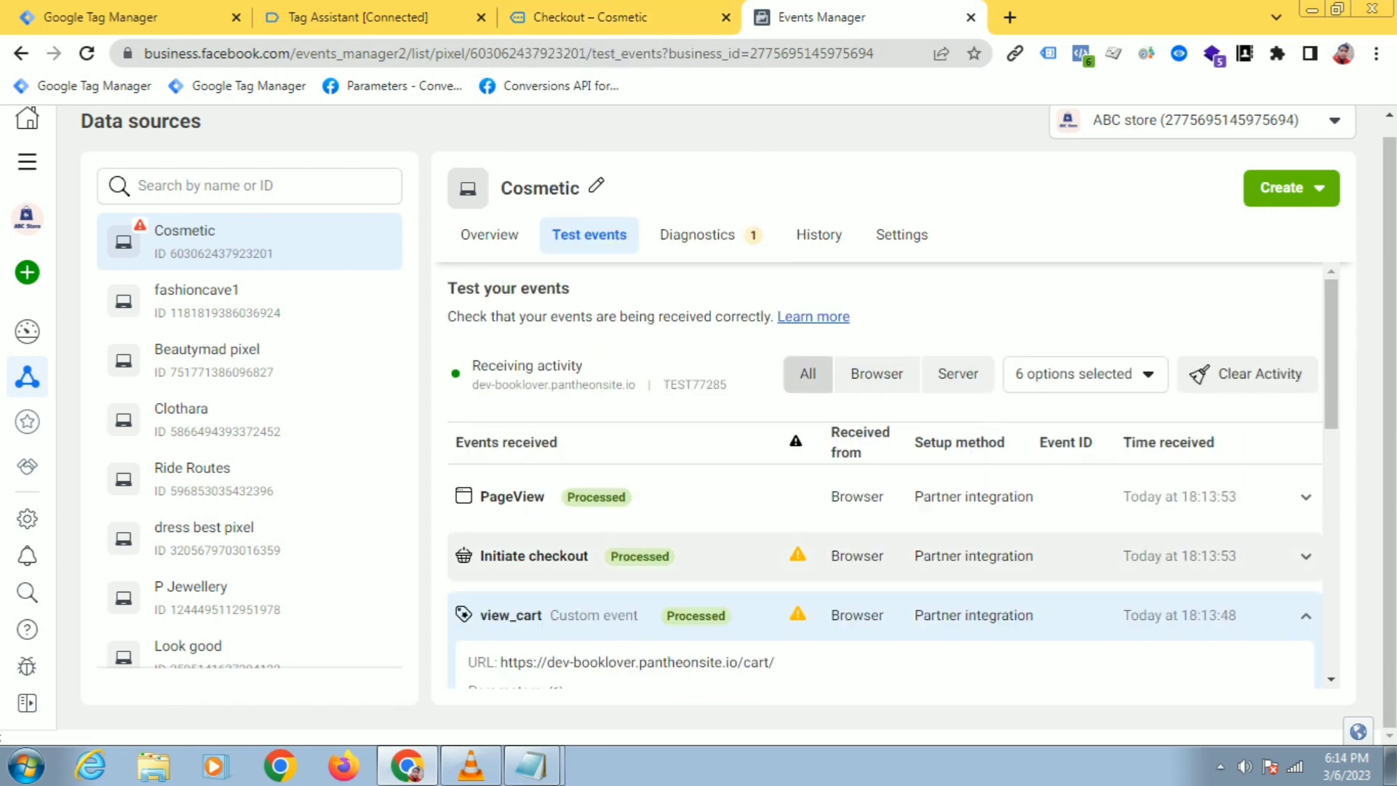
{"action": "scroll", "coordinate": [885, 473], "scroll_direction": "down", "scroll_amount": 2}
{"action": "scroll", "coordinate": [885, 473], "scroll_direction": "up", "scroll_amount": 2}
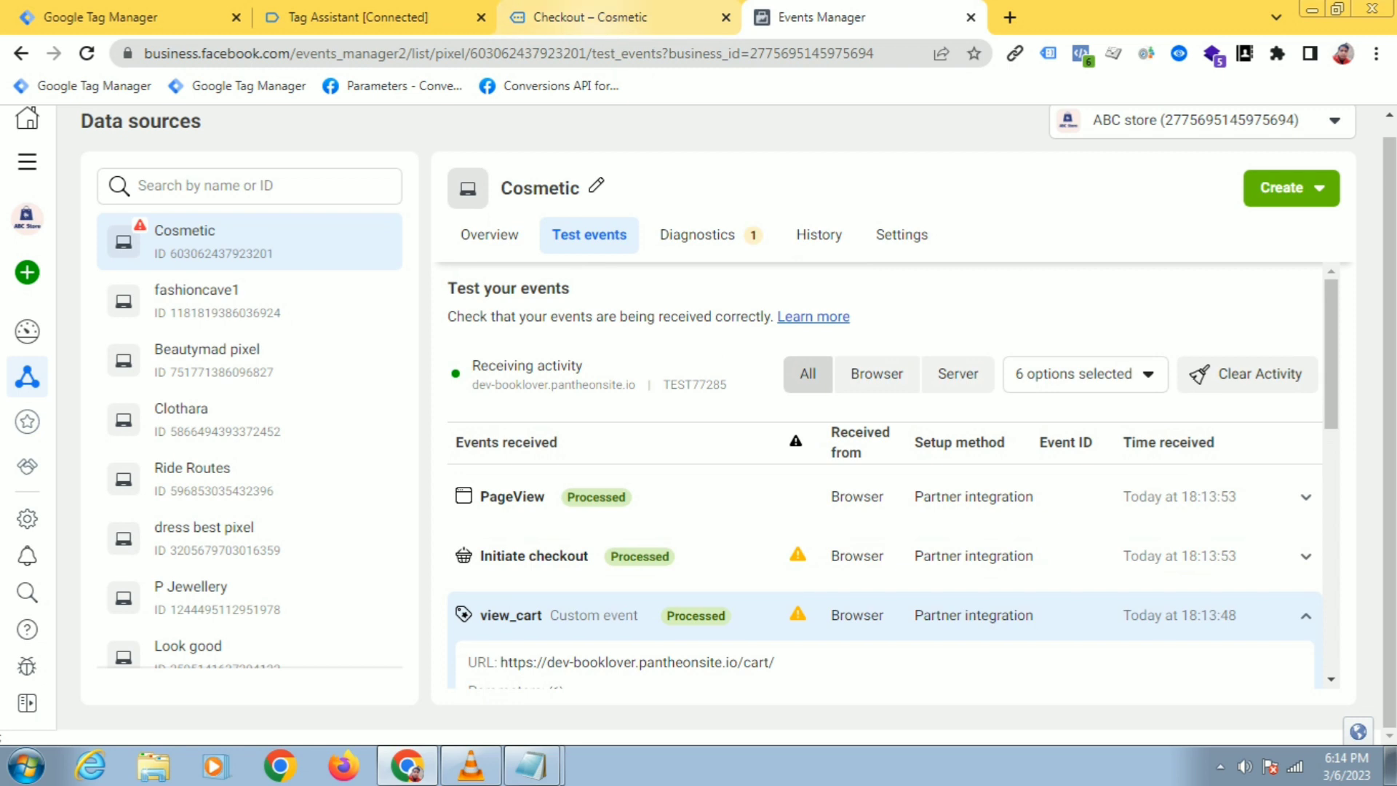
Return to the store's checkout page and place the order with cash on delivery
{"action": "left_click", "coordinate": [611, 16]}
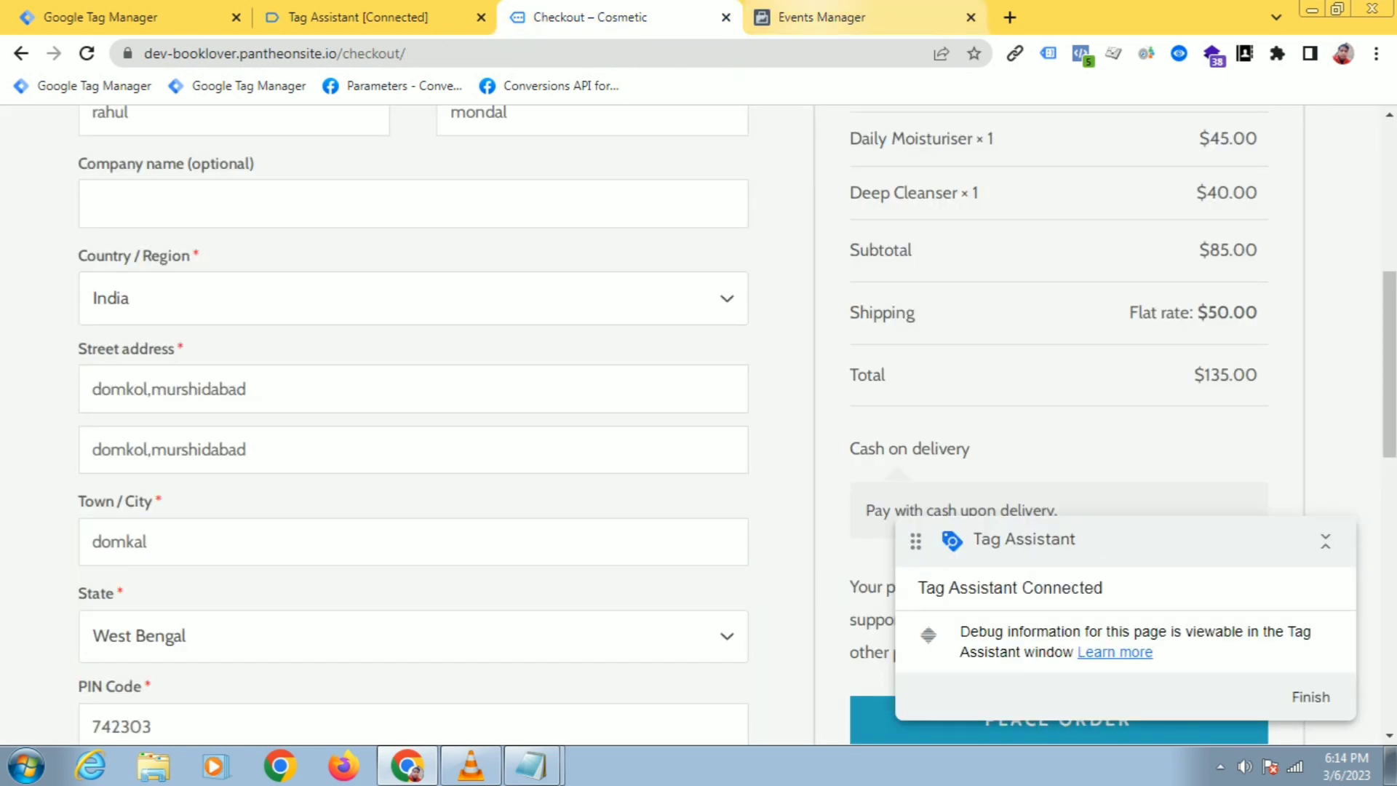
{"action": "scroll", "coordinate": [735, 426], "scroll_direction": "up", "scroll_amount": 3}
{"action": "scroll", "coordinate": [735, 426], "scroll_direction": "down", "scroll_amount": 8}
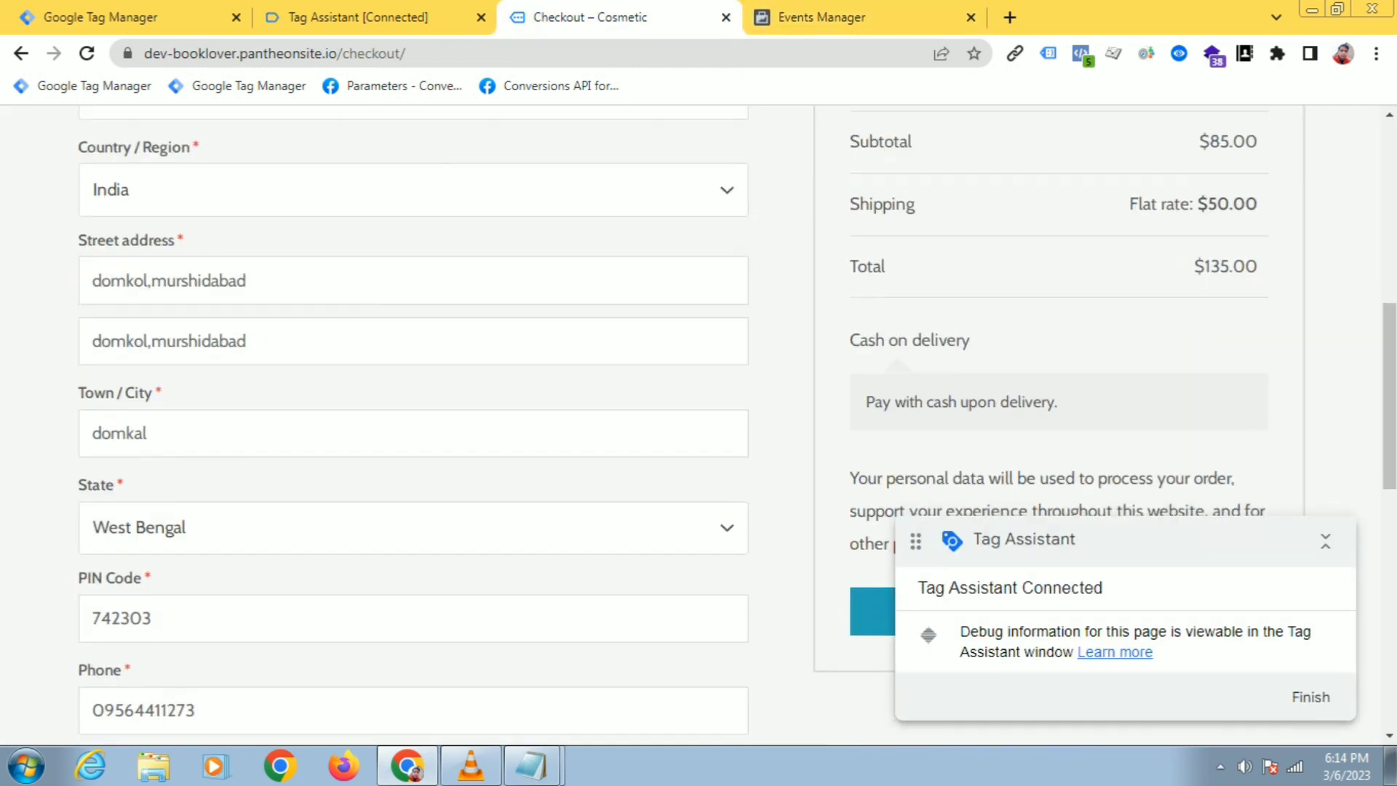
{"action": "left_click", "coordinate": [1057, 310]}
{"action": "scroll", "coordinate": [1058, 310], "scroll_direction": "up", "scroll_amount": 8}
Dismiss Tag Assistant's connection dialog and collapse the view_cart event details in Events Manager
{"action": "left_click", "coordinate": [358, 16]}
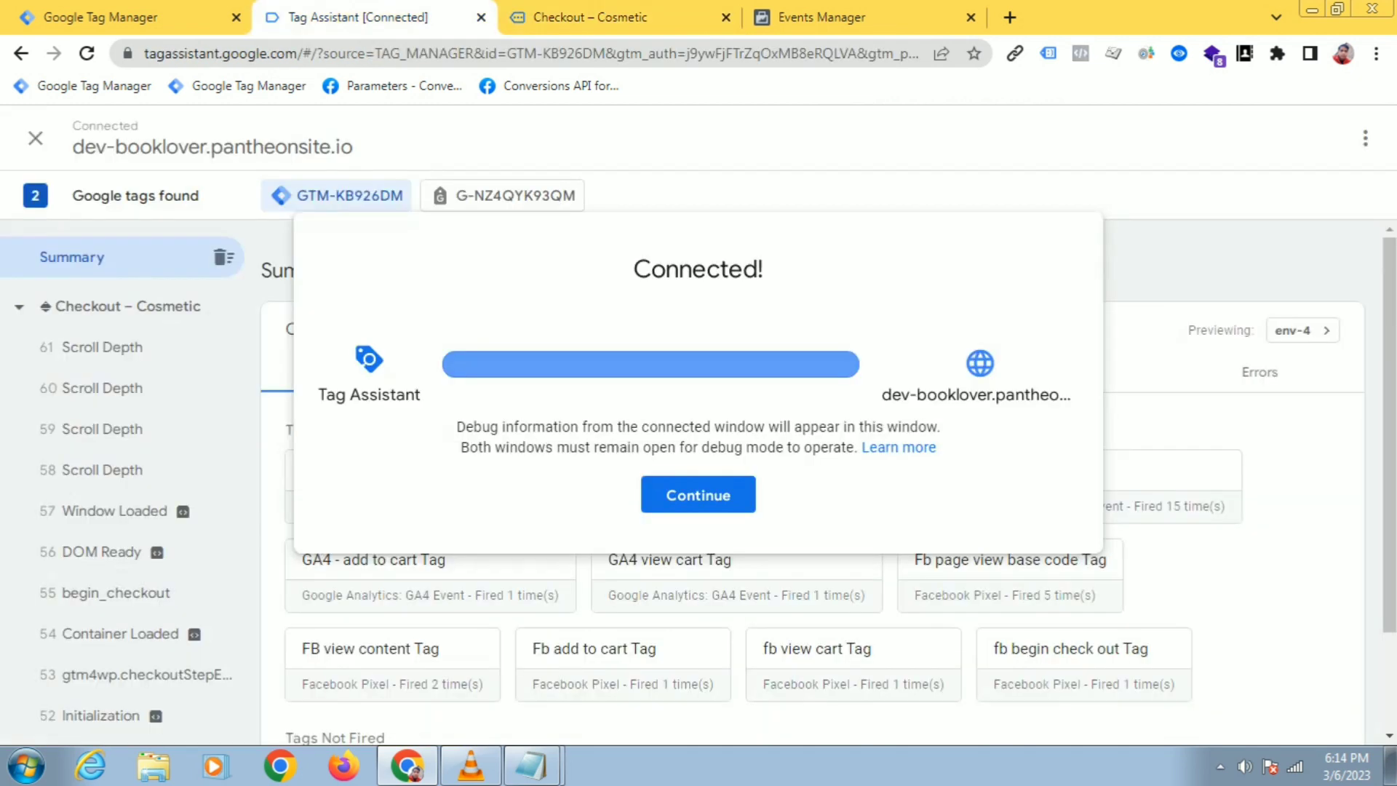
{"action": "left_click", "coordinate": [697, 494]}
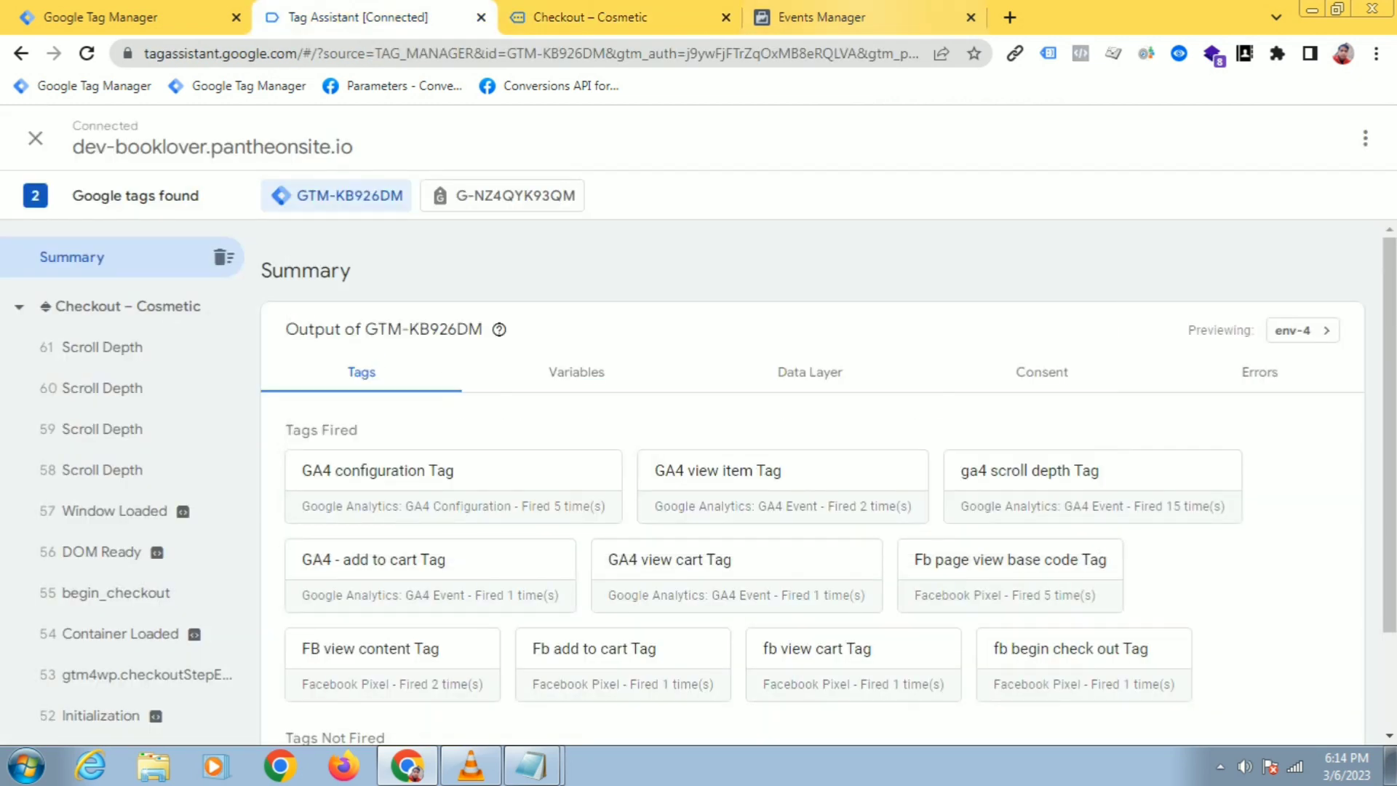
{"action": "left_click", "coordinate": [861, 17]}
{"action": "scroll", "coordinate": [884, 502], "scroll_direction": "down", "scroll_amount": 1}
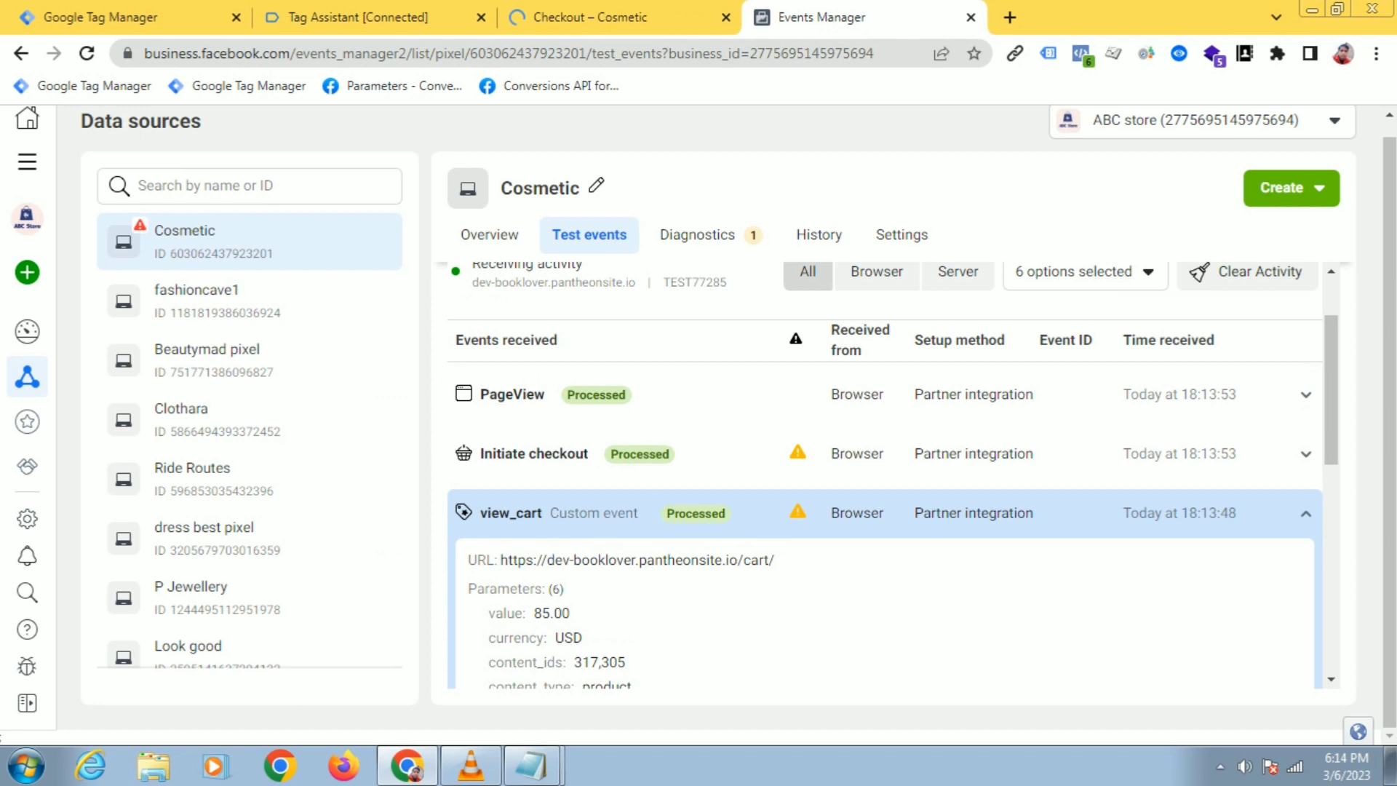
{"action": "left_click", "coordinate": [885, 513]}
{"action": "scroll", "coordinate": [885, 474], "scroll_direction": "up", "scroll_amount": 1}
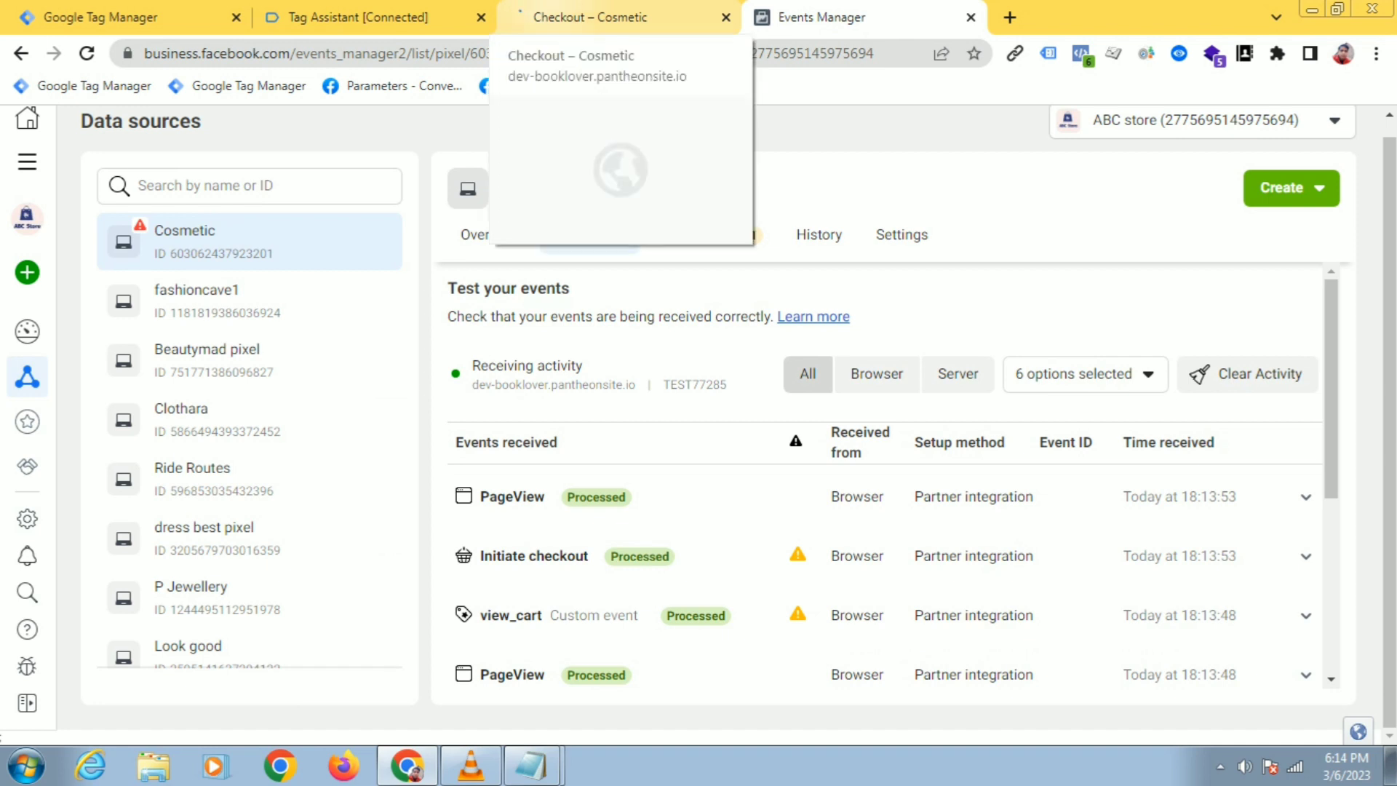
Check Tag Assistant's summary and the store's order confirmation page, and return to the test events in Events Manager
{"action": "left_click", "coordinate": [589, 17]}
{"action": "left_click", "coordinate": [358, 17]}
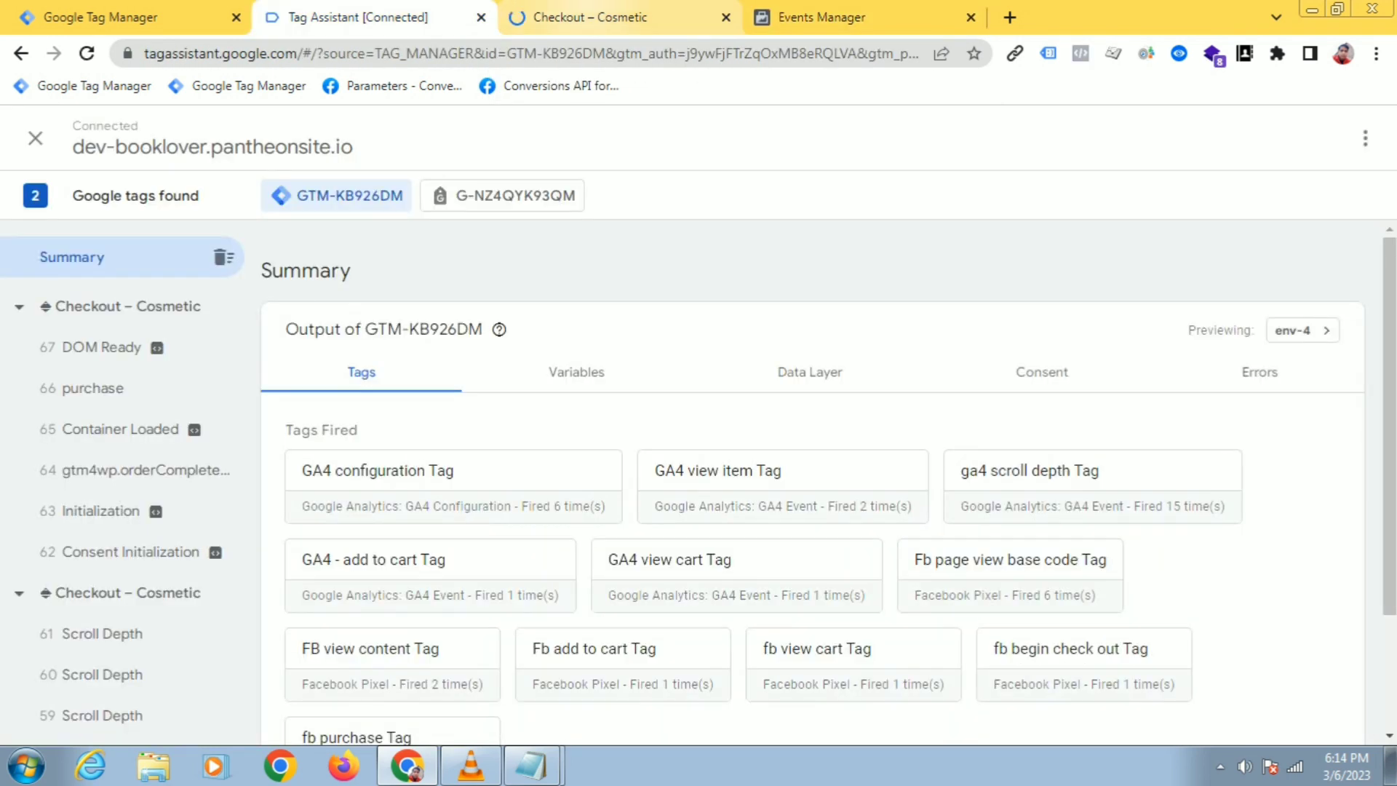
{"action": "left_click", "coordinate": [589, 17]}
{"action": "scroll", "coordinate": [689, 424], "scroll_direction": "down", "scroll_amount": 4}
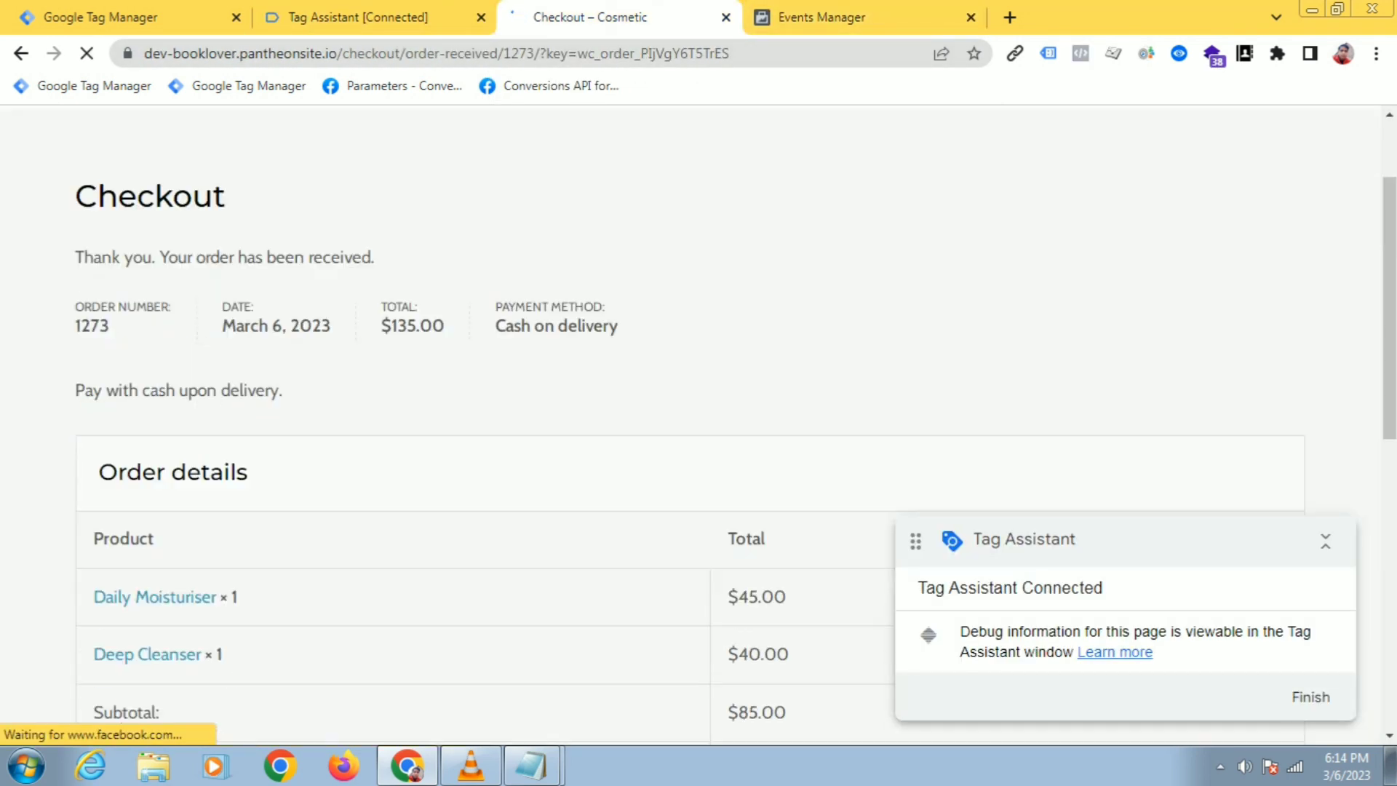
{"action": "scroll", "coordinate": [690, 424], "scroll_direction": "up", "scroll_amount": 3}
{"action": "left_click", "coordinate": [865, 17]}
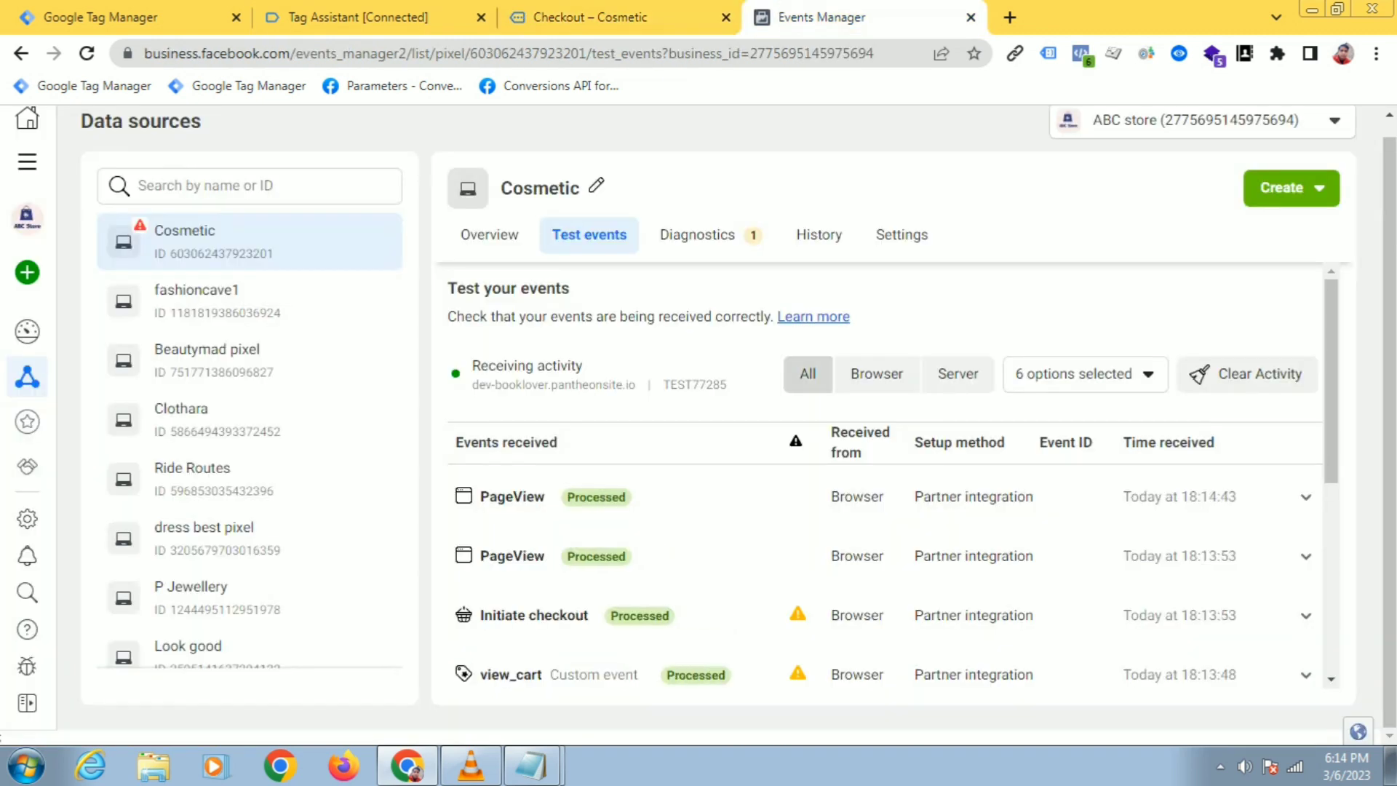
Expand the Purchase event in the test events and examine its full parameter list, including value, currency, content_ids and content_name
{"action": "scroll", "coordinate": [885, 476], "scroll_direction": "down", "scroll_amount": 1}
{"action": "left_click", "coordinate": [690, 452]}
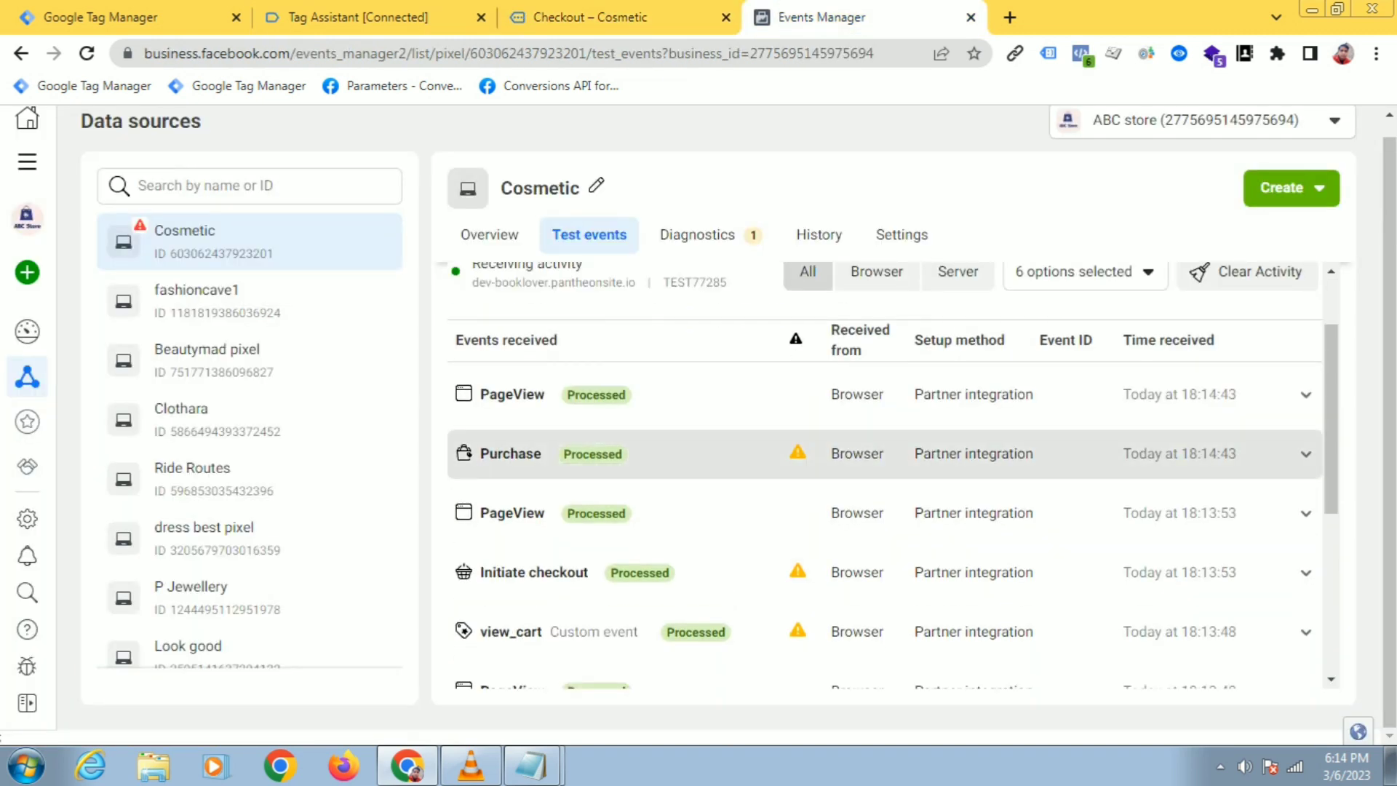
{"action": "scroll", "coordinate": [885, 475], "scroll_direction": "down", "scroll_amount": 2}
{"action": "left_click", "coordinate": [507, 421]}
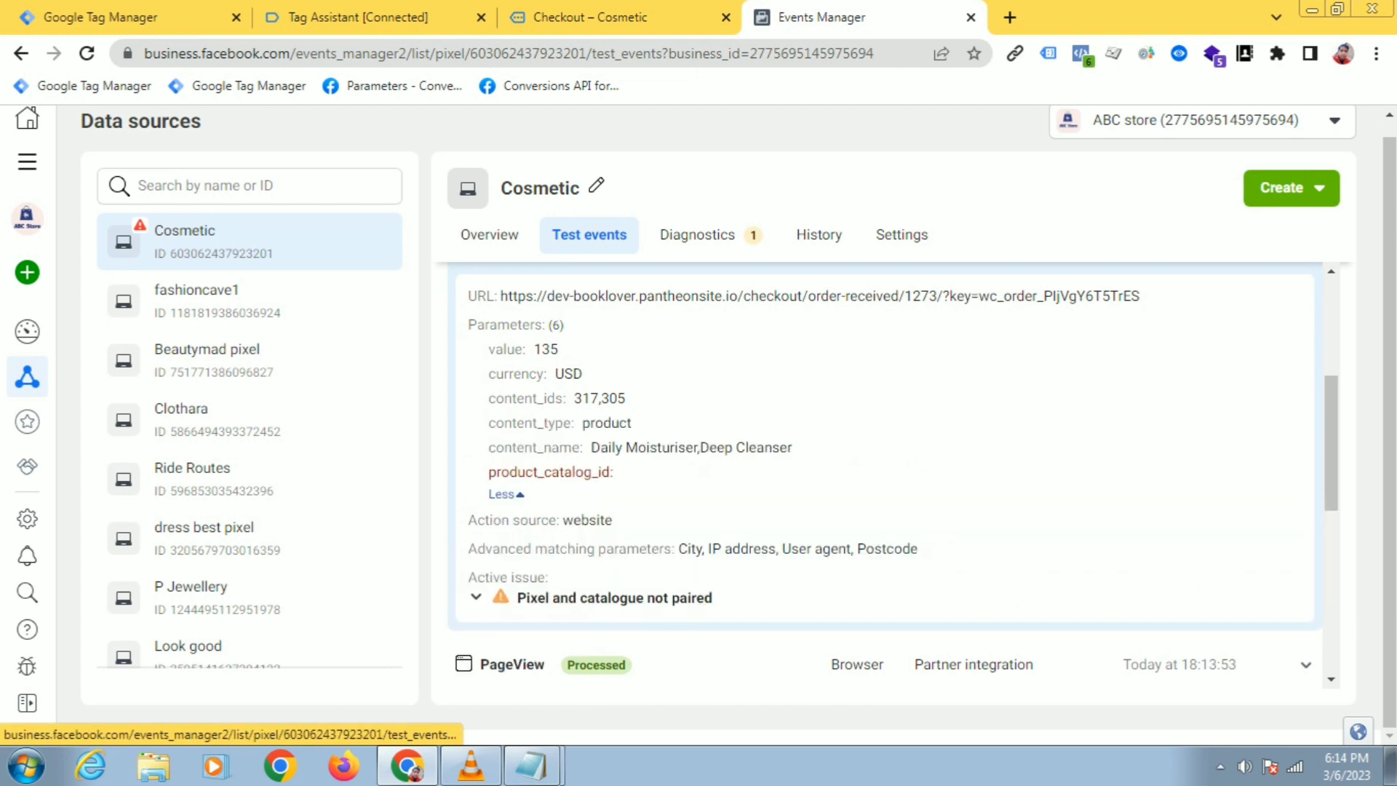
{"action": "scroll", "coordinate": [884, 476], "scroll_direction": "down", "scroll_amount": 1}
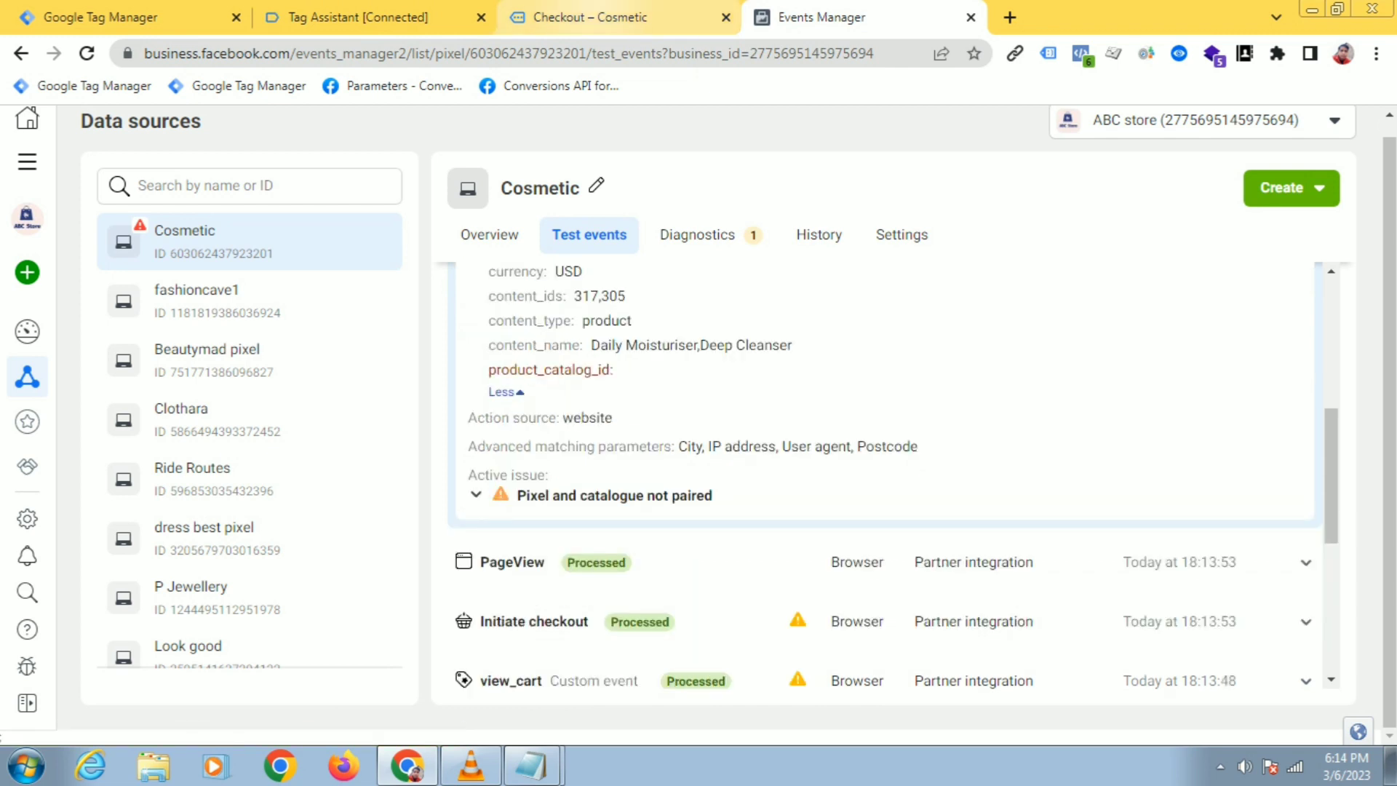
Check the products, shipping and total on the store's order confirmation page against the Purchase event in Events Manager
{"action": "left_click", "coordinate": [589, 17]}
{"action": "scroll", "coordinate": [698, 364], "scroll_direction": "down", "scroll_amount": 5}
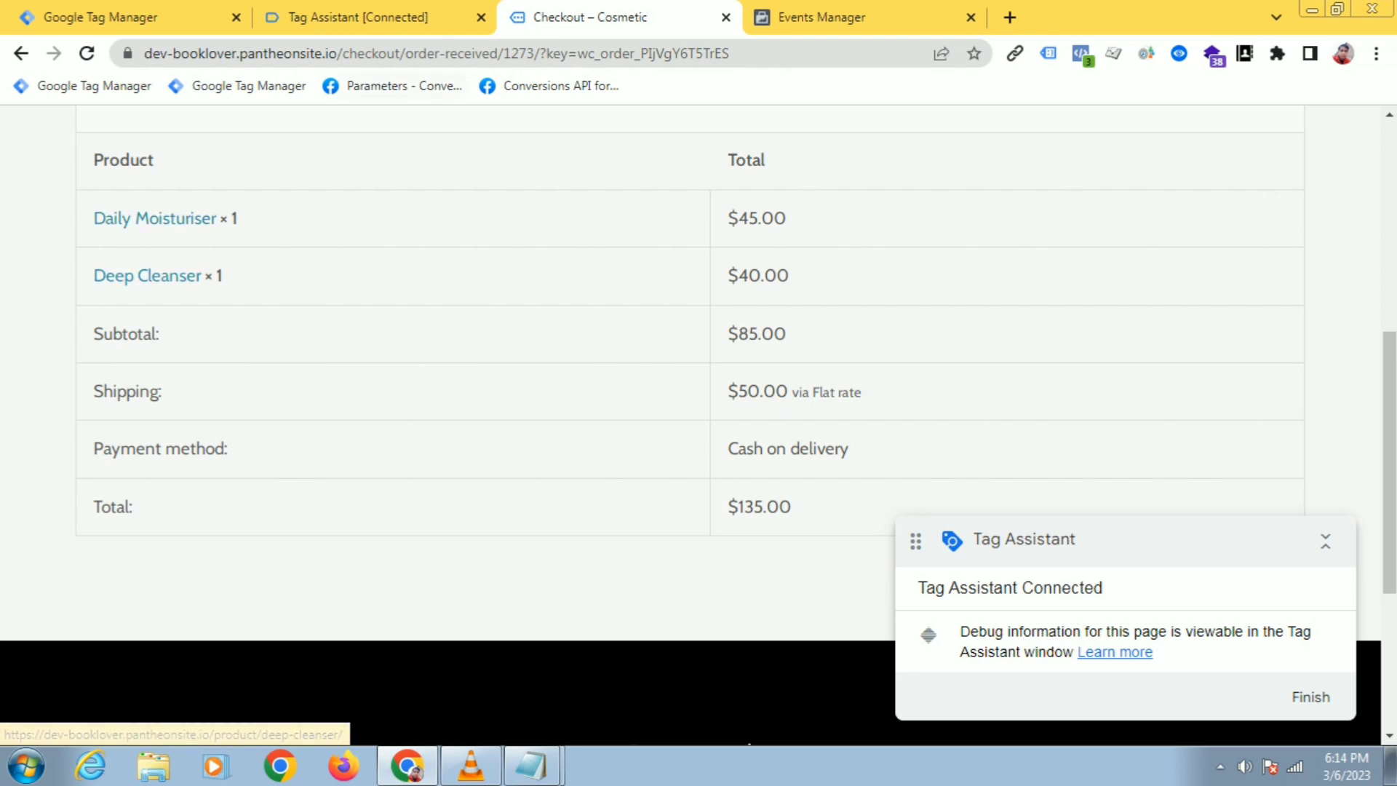
{"action": "left_click", "coordinate": [821, 17]}
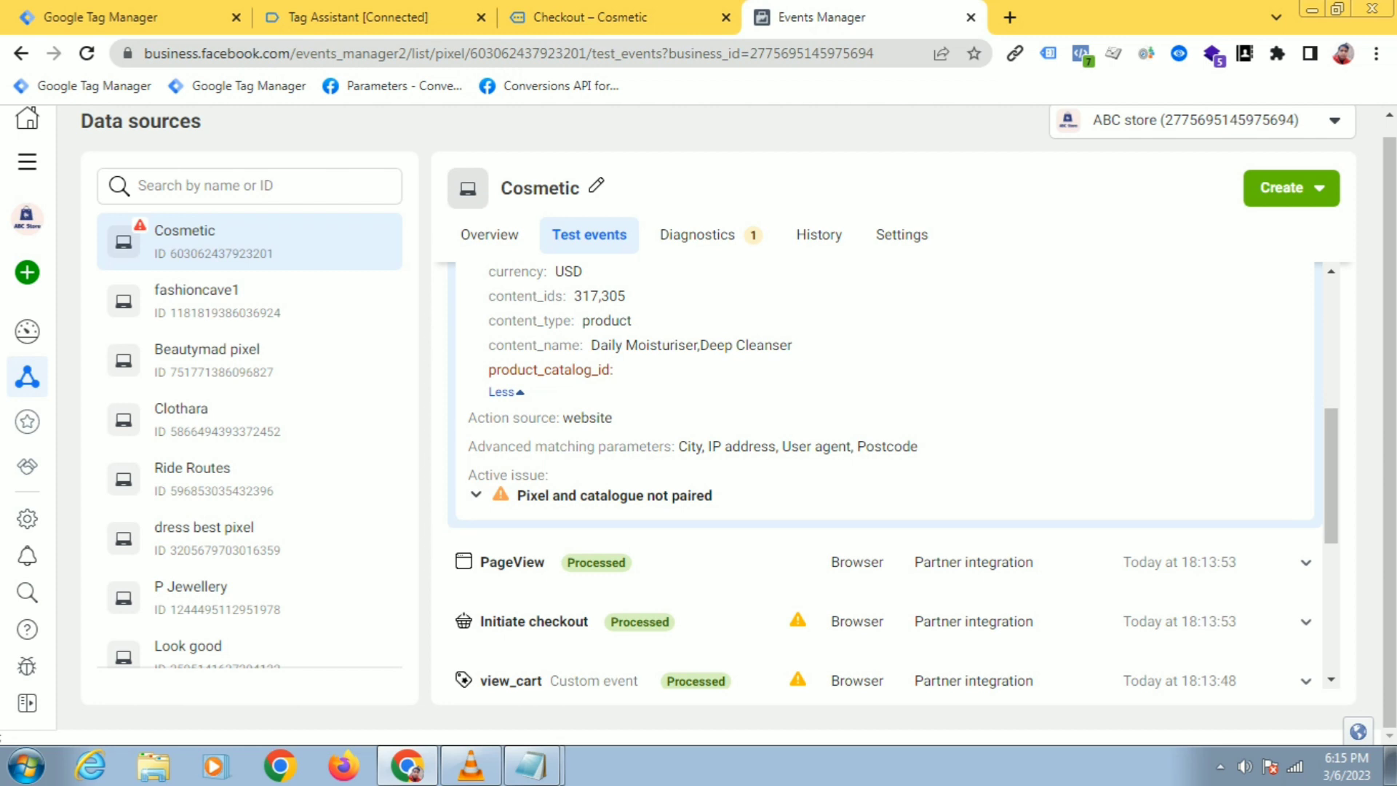
In Tag Assistant, open the purchase event's data layer and examine its ecommerce items, currency, transaction ID and value
{"action": "key", "text": "ctrl+shift+Tab"}
{"action": "key", "text": "ctrl+shift+Tab"}
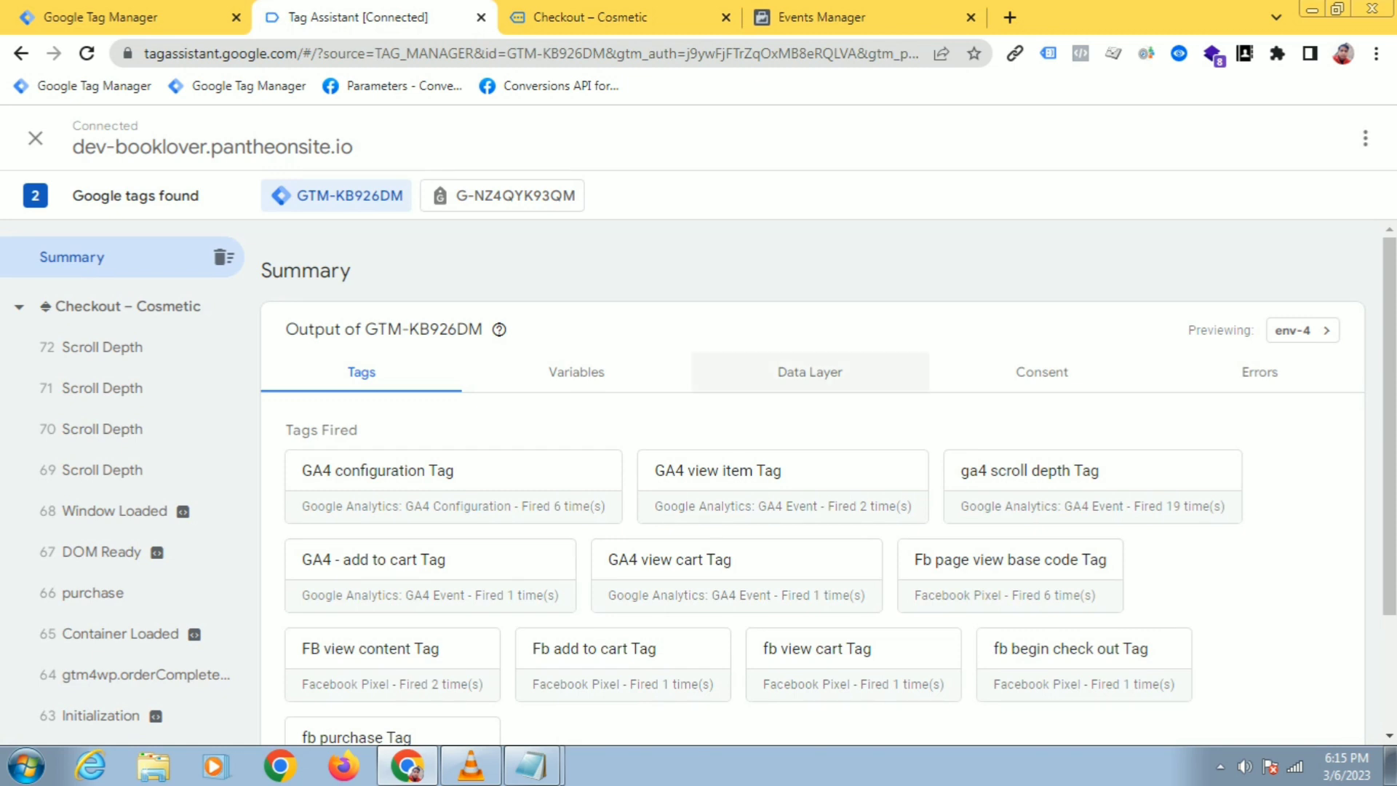
{"action": "left_click", "coordinate": [810, 372]}
{"action": "left_click", "coordinate": [93, 593]}
{"action": "scroll", "coordinate": [813, 480], "scroll_direction": "down", "scroll_amount": 10}
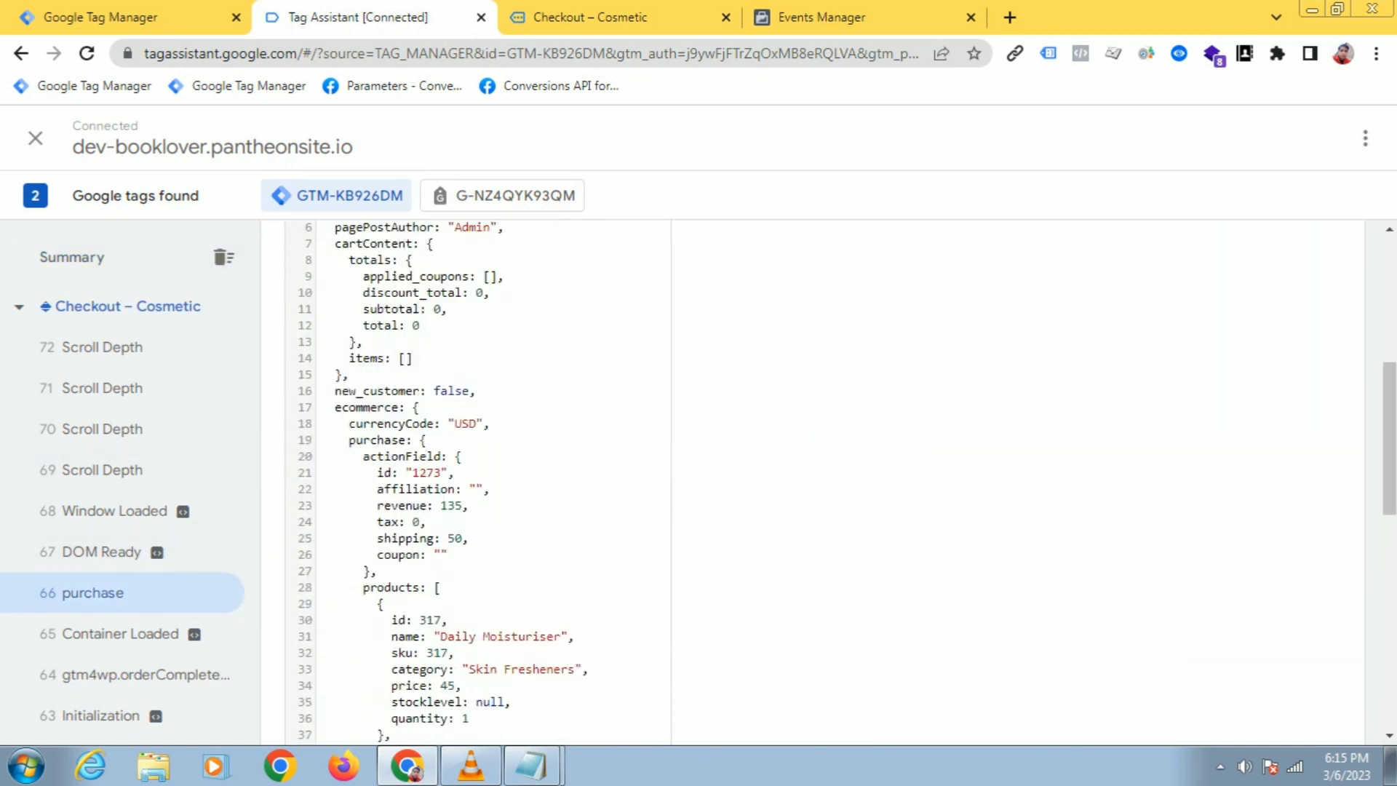
{"action": "scroll", "coordinate": [813, 480], "scroll_direction": "down", "scroll_amount": 2}
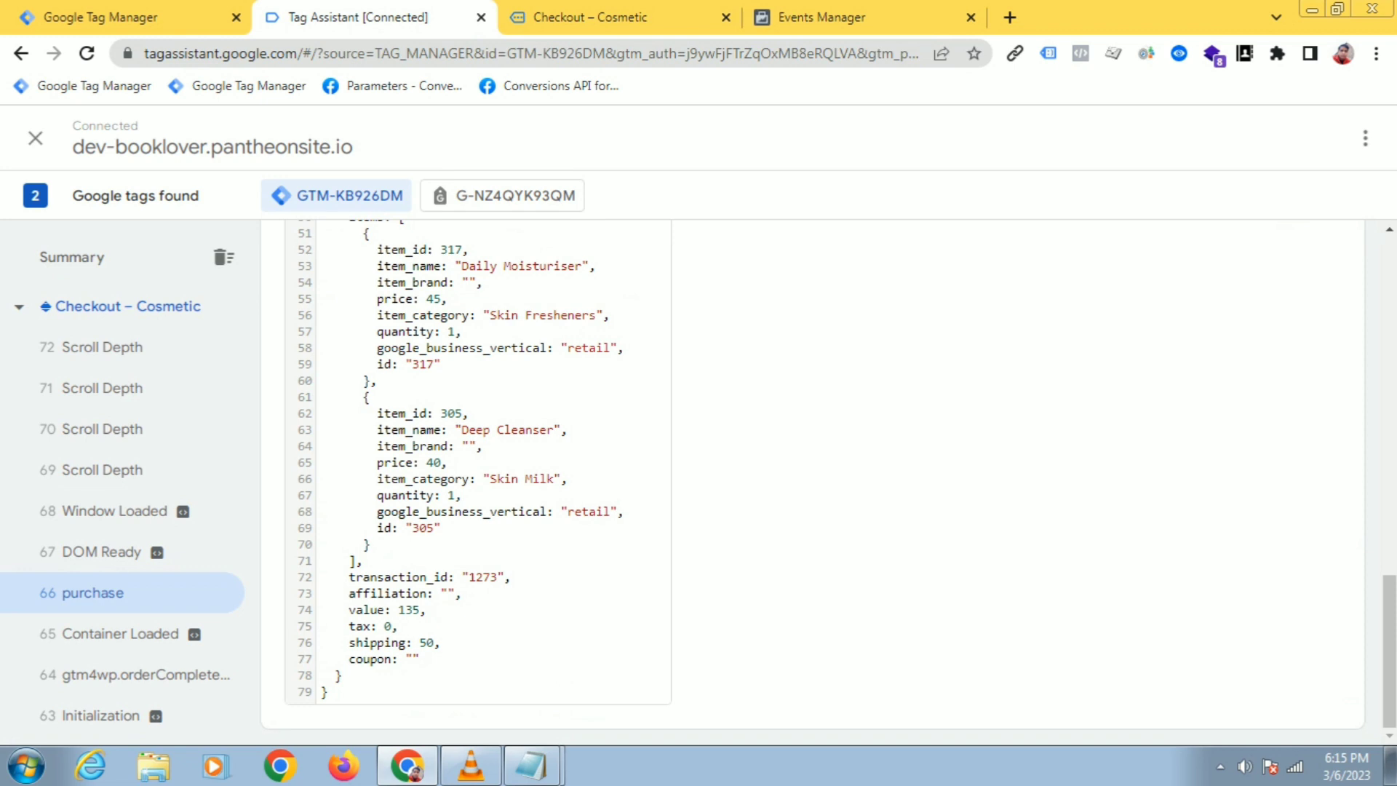
{"action": "scroll", "coordinate": [449, 412], "scroll_direction": "up", "scroll_amount": 2}
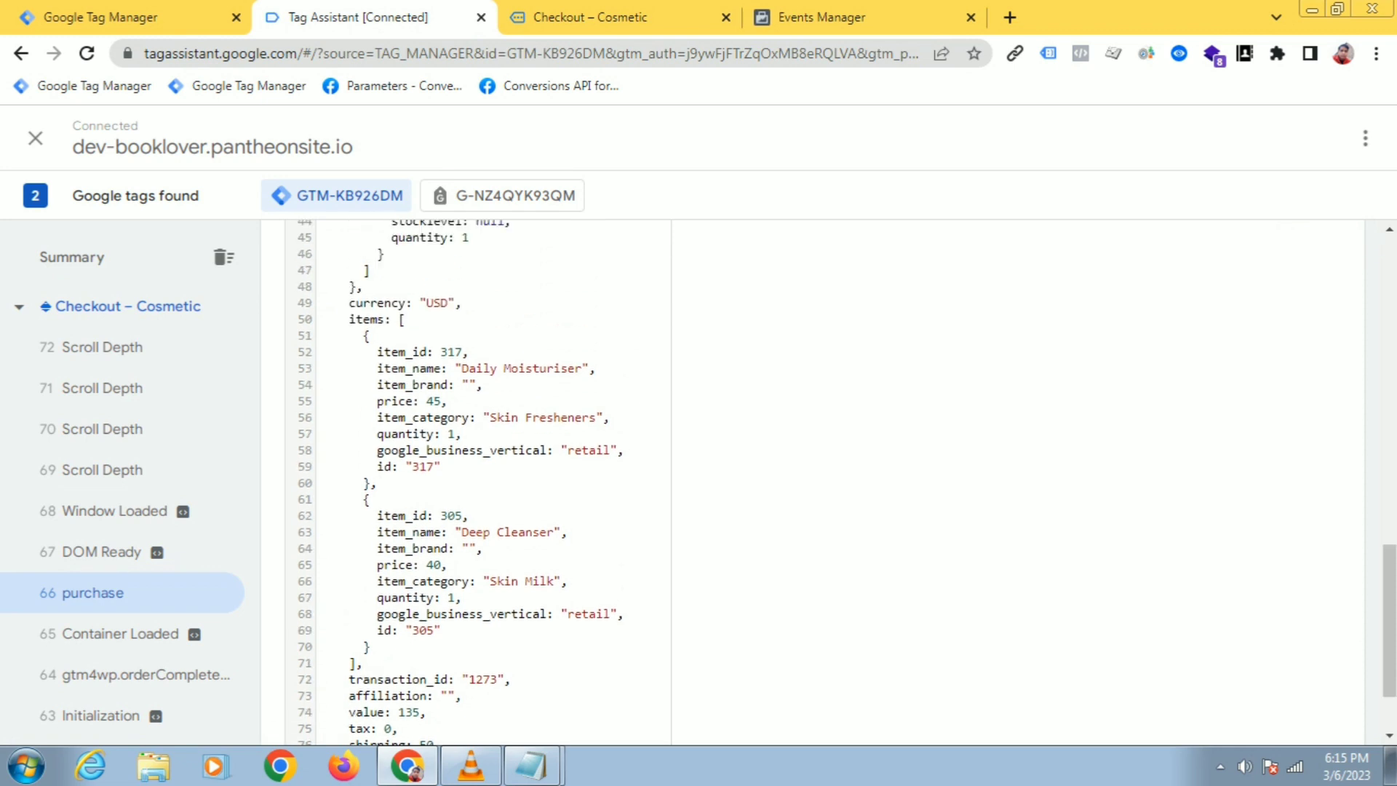
Return to Events Manager, collapse and re-expand the Purchase event's parameter list, and review its parameters again
{"action": "left_click", "coordinate": [822, 17]}
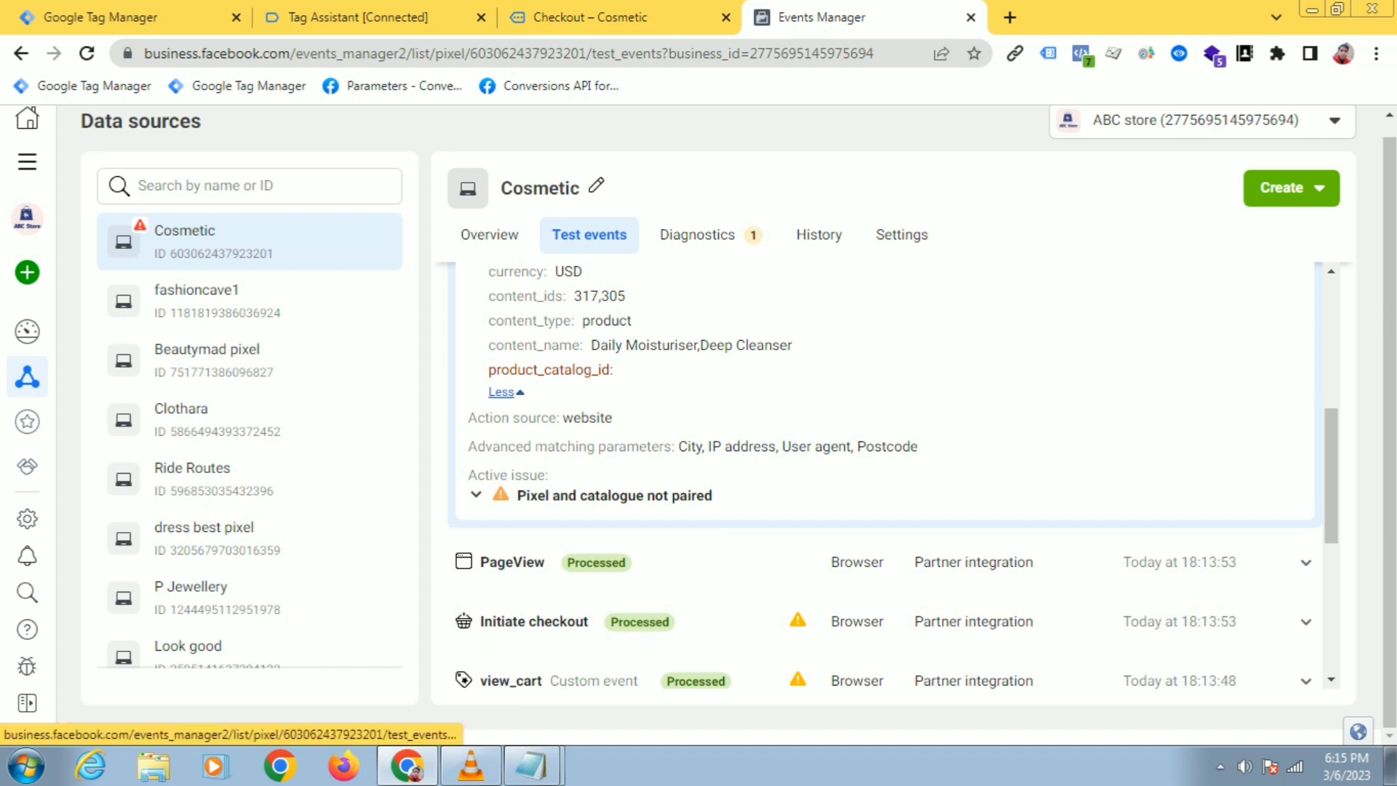
{"action": "left_click", "coordinate": [501, 392]}
{"action": "left_click", "coordinate": [504, 318]}
{"action": "scroll", "coordinate": [893, 476], "scroll_direction": "up", "scroll_amount": 2}
{"action": "scroll", "coordinate": [884, 476], "scroll_direction": "down", "scroll_amount": 2}
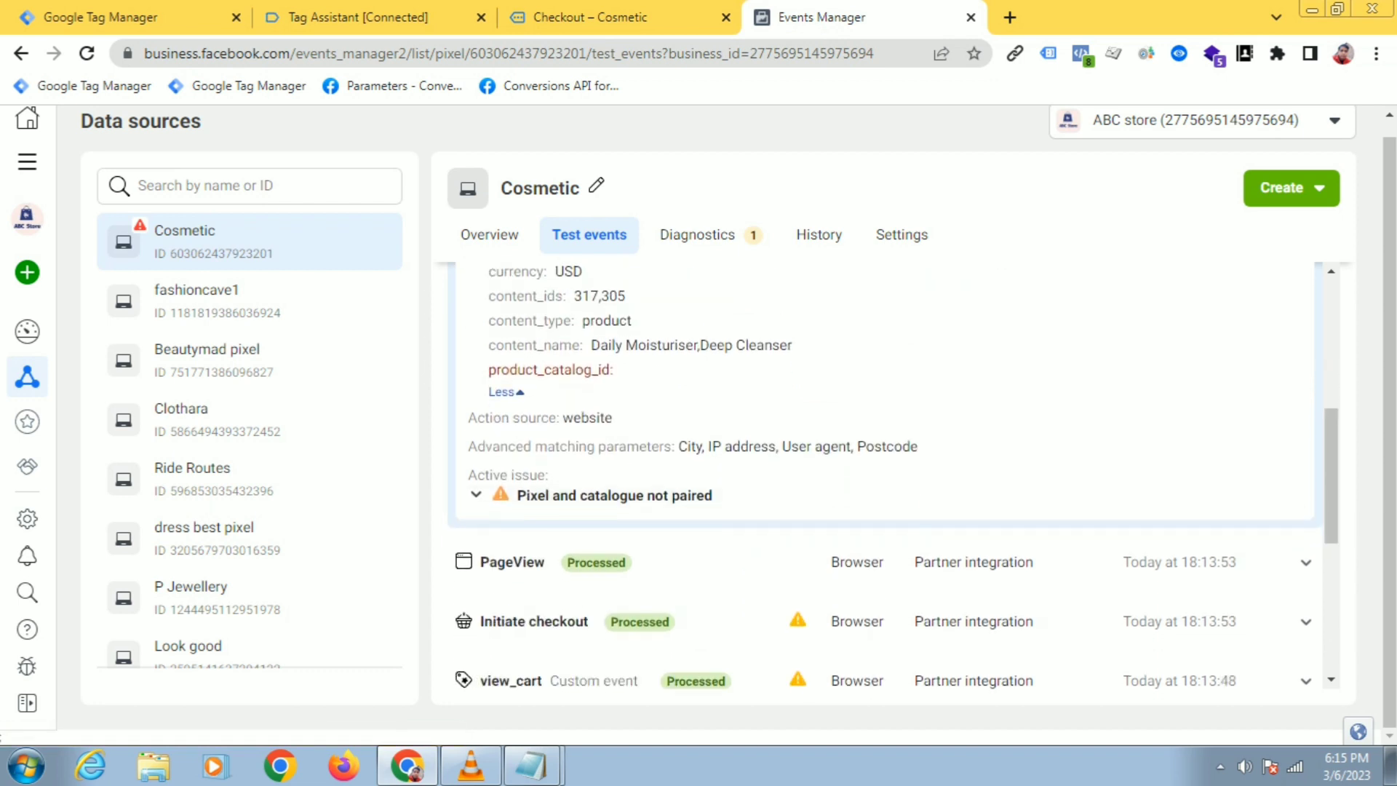